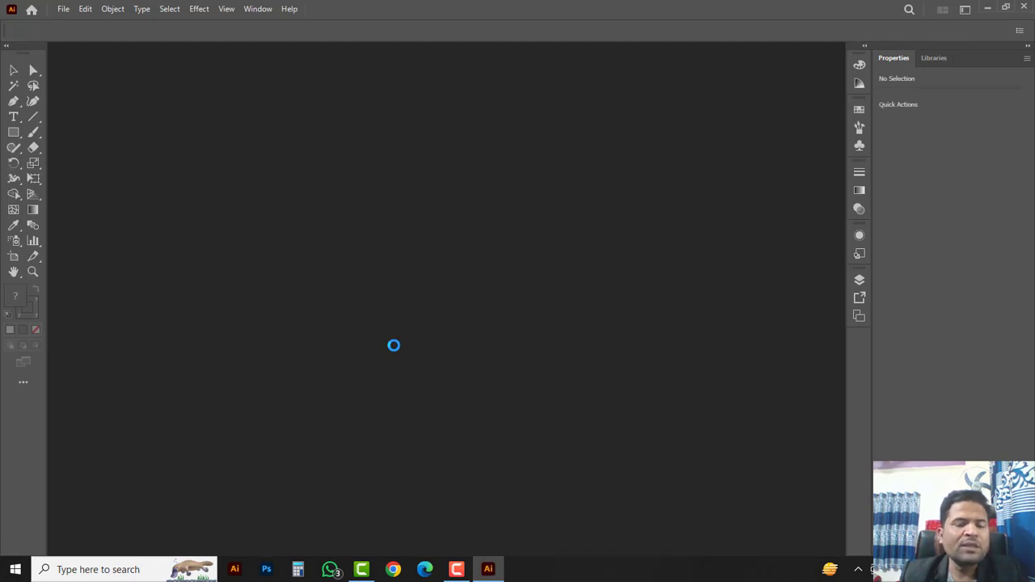
Step: Create a new A4 portrait document (210 × 297 mm) from the A4 preset
click(63, 9)
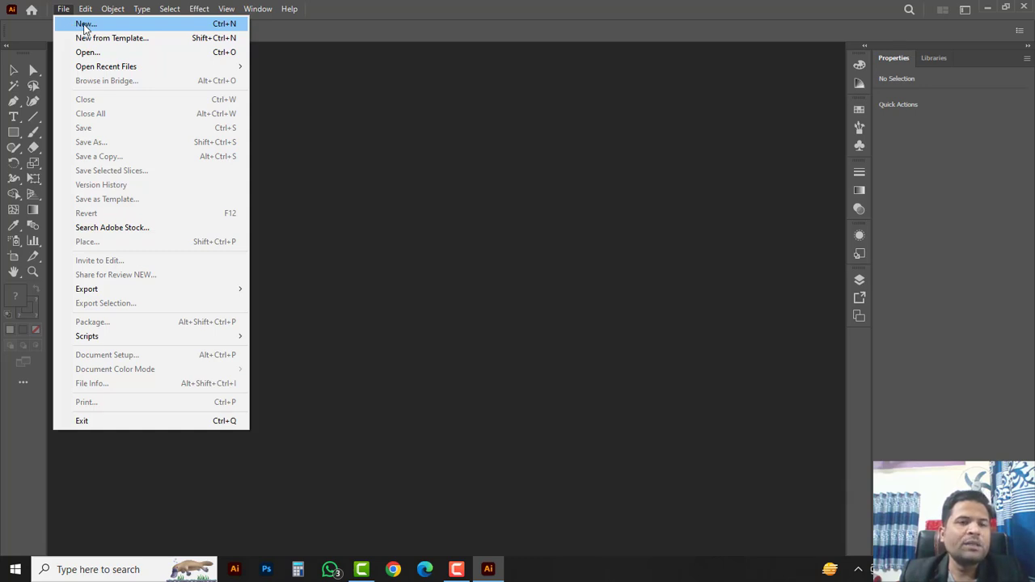
click(85, 24)
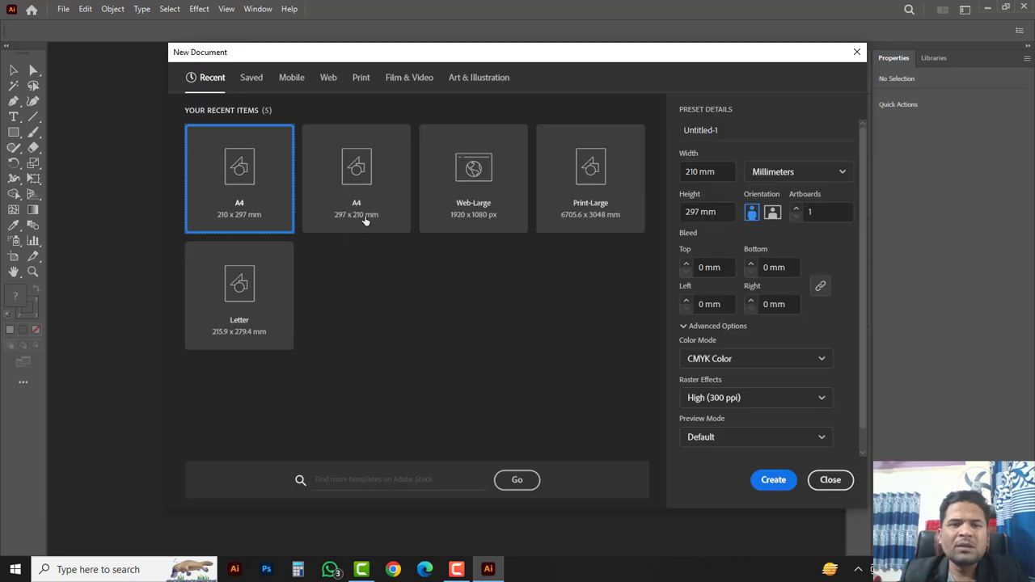
click(371, 208)
click(752, 211)
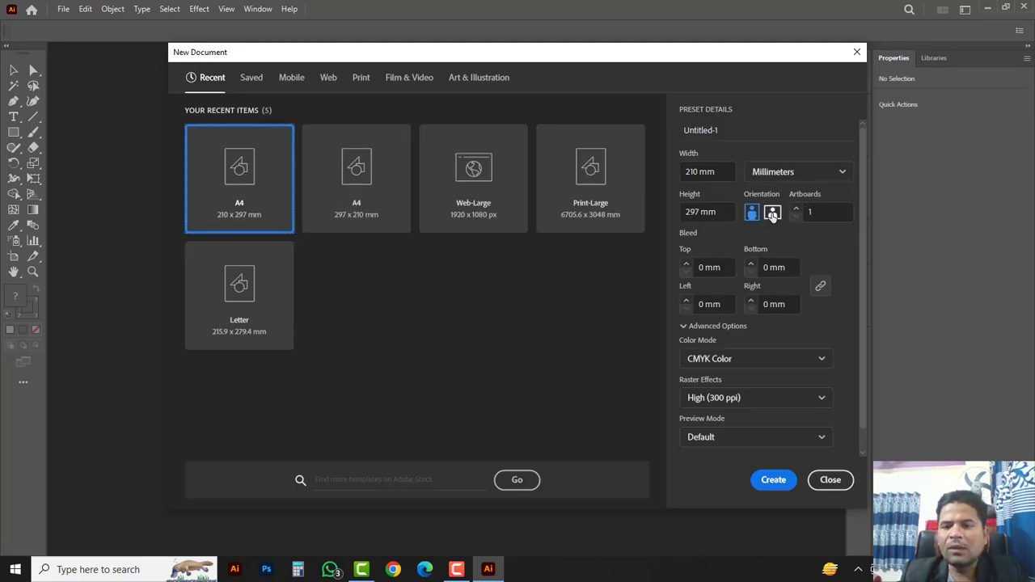
click(772, 213)
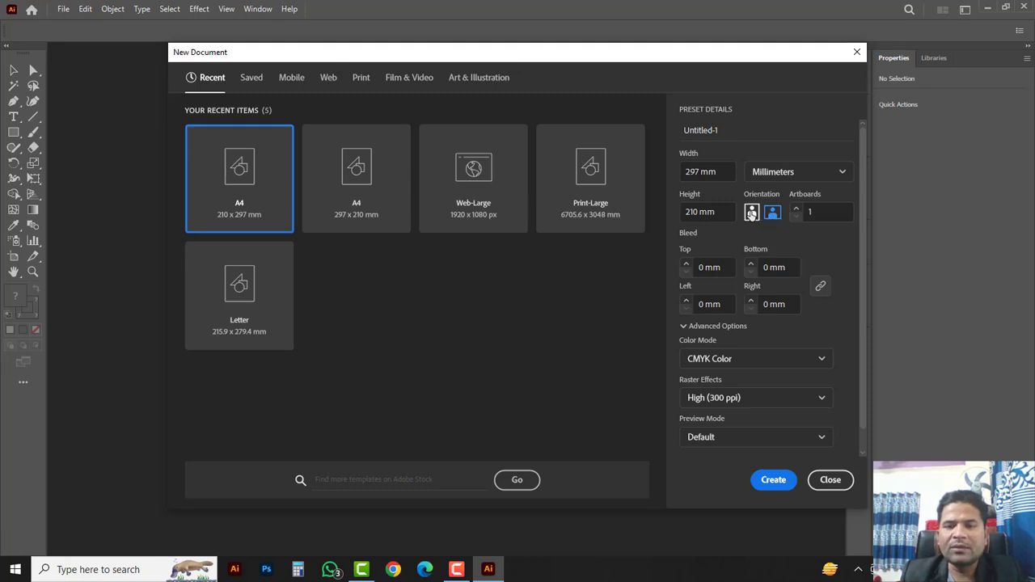
click(751, 213)
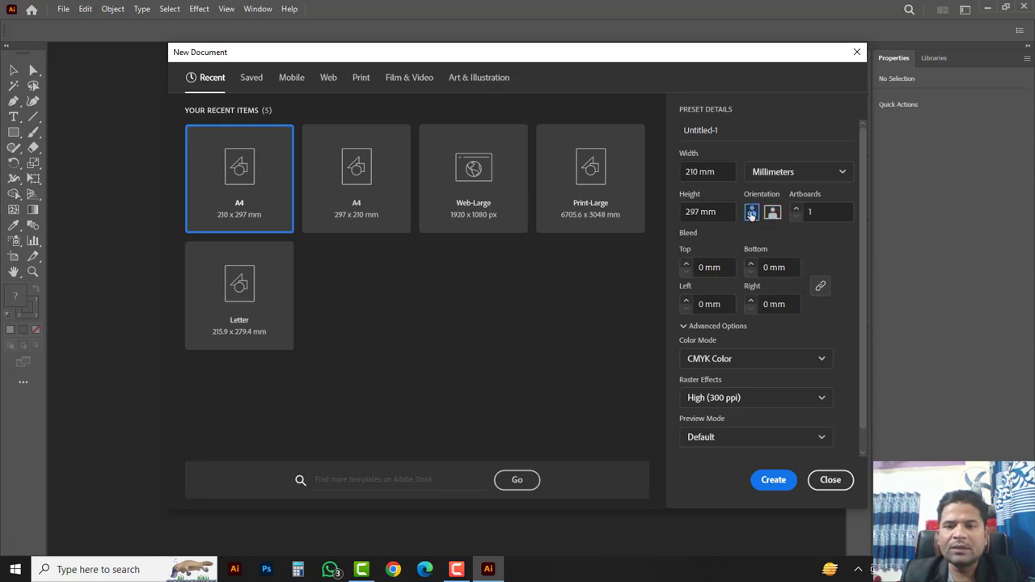
click(765, 481)
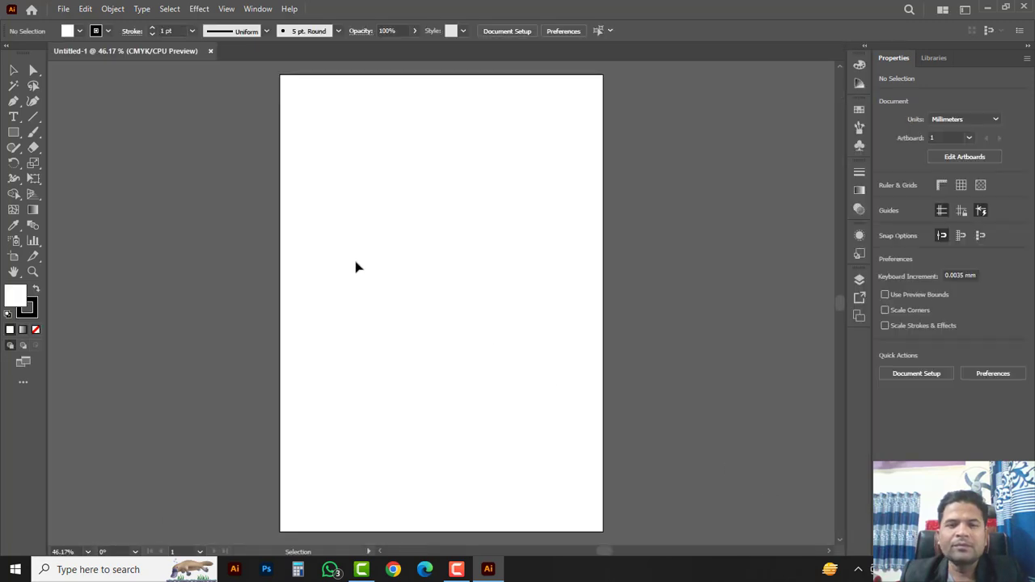
Step: Draw a rectangle covering the whole page and set the ruler units to inches
right_click(14, 132)
click(75, 133)
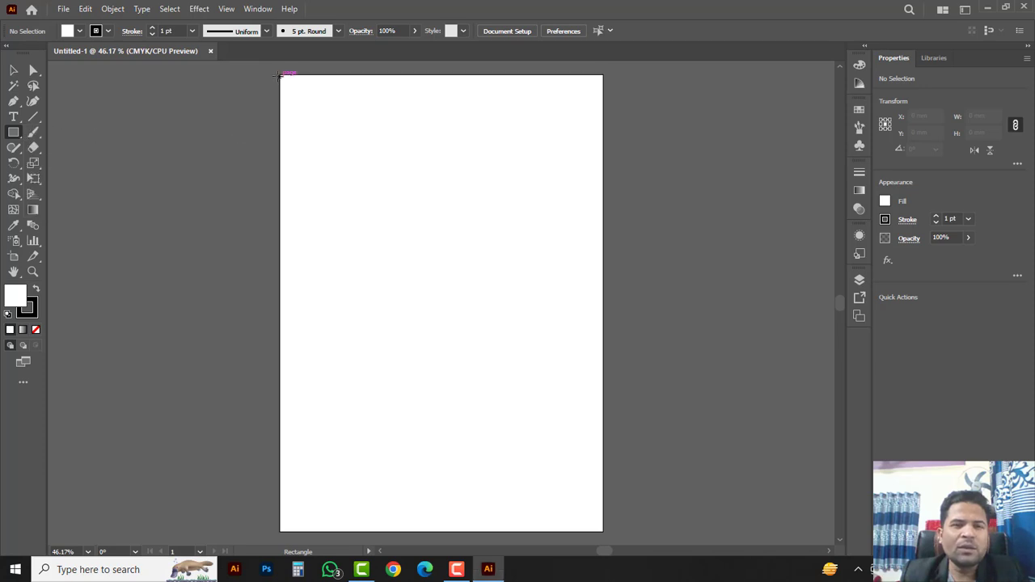
drag(281, 75, 602, 532)
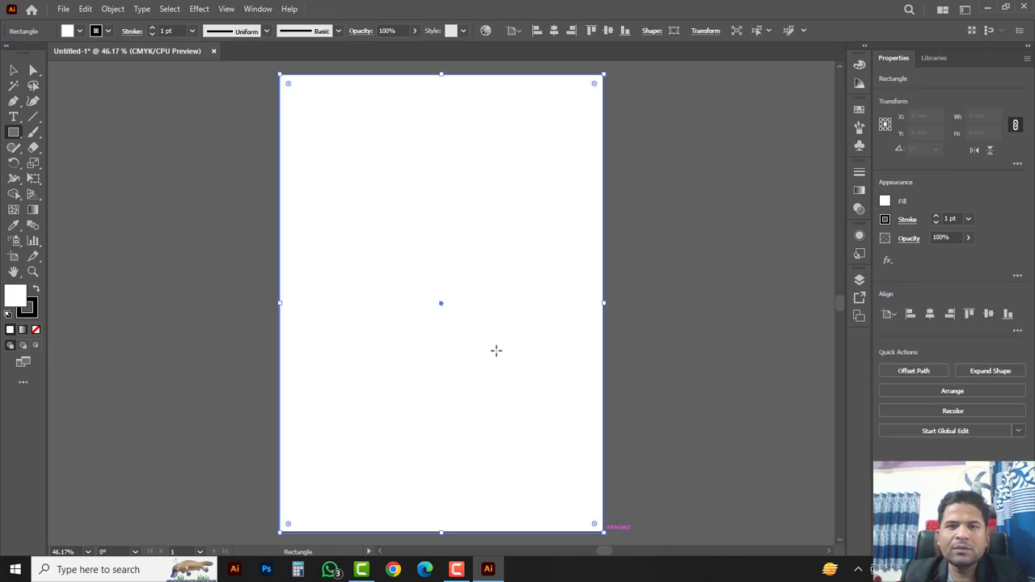
key(ctrl+r)
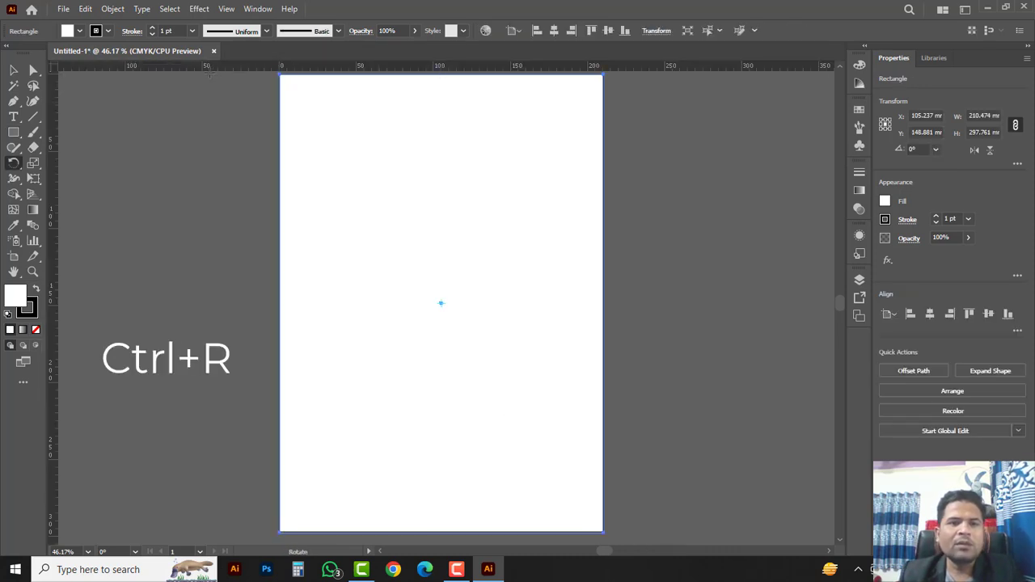
right_click(233, 69)
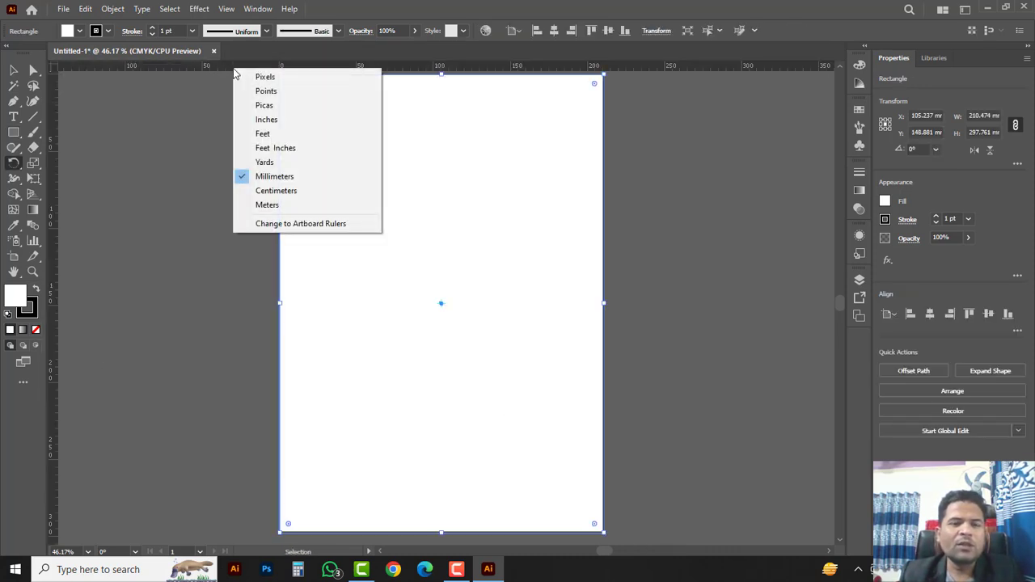
click(265, 121)
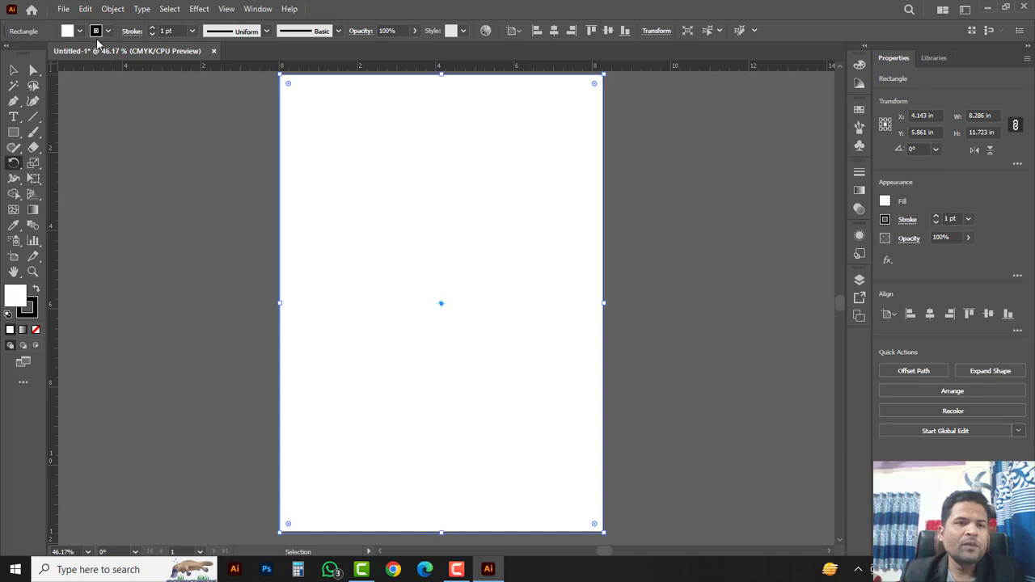
Step: Add an inner copy of the rectangle with an Offset Path of -0.5 in
click(112, 9)
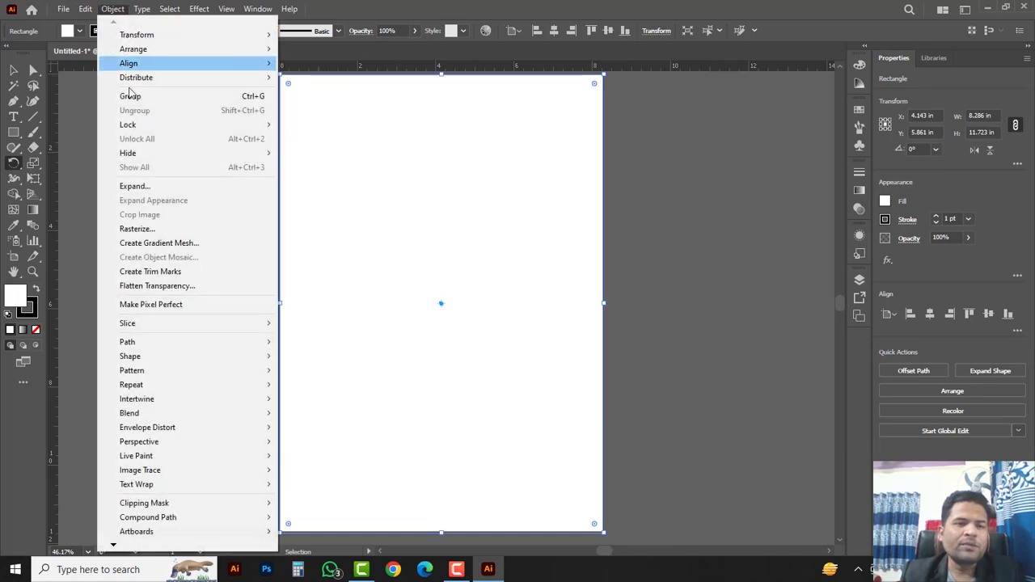
mouse_move(158, 346)
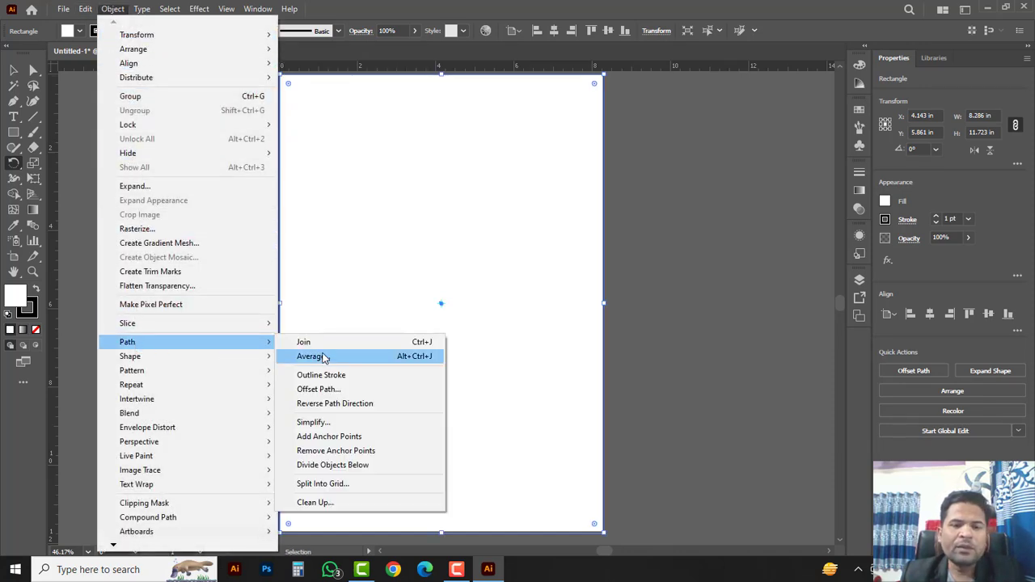
click(322, 389)
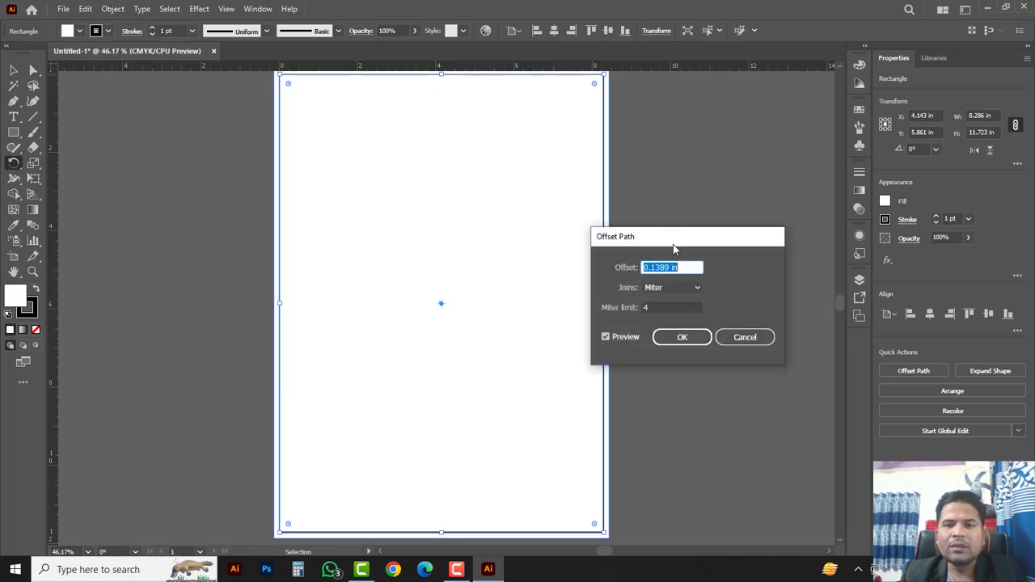
text(-0.25)
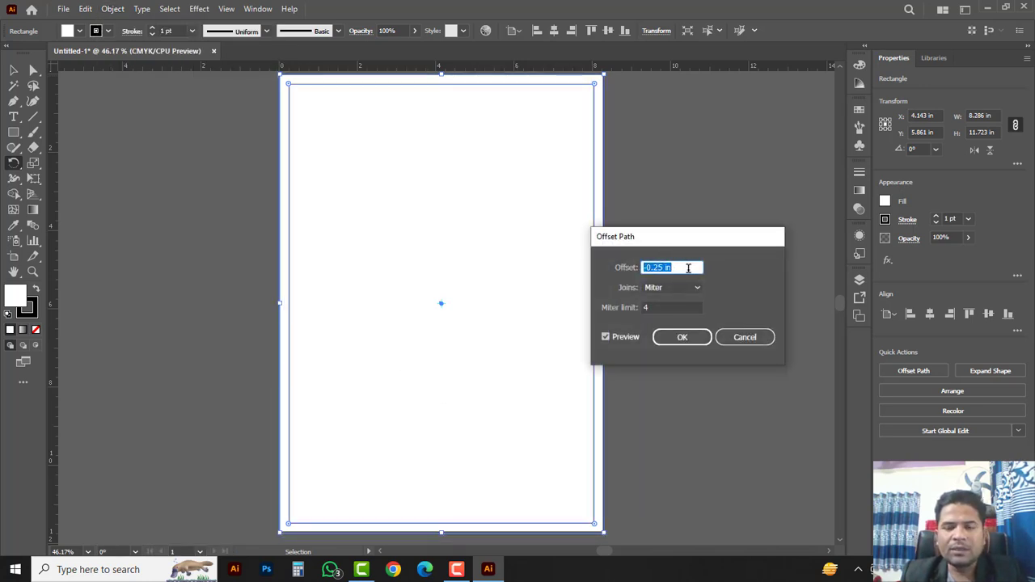
key(Down)
key(Down)
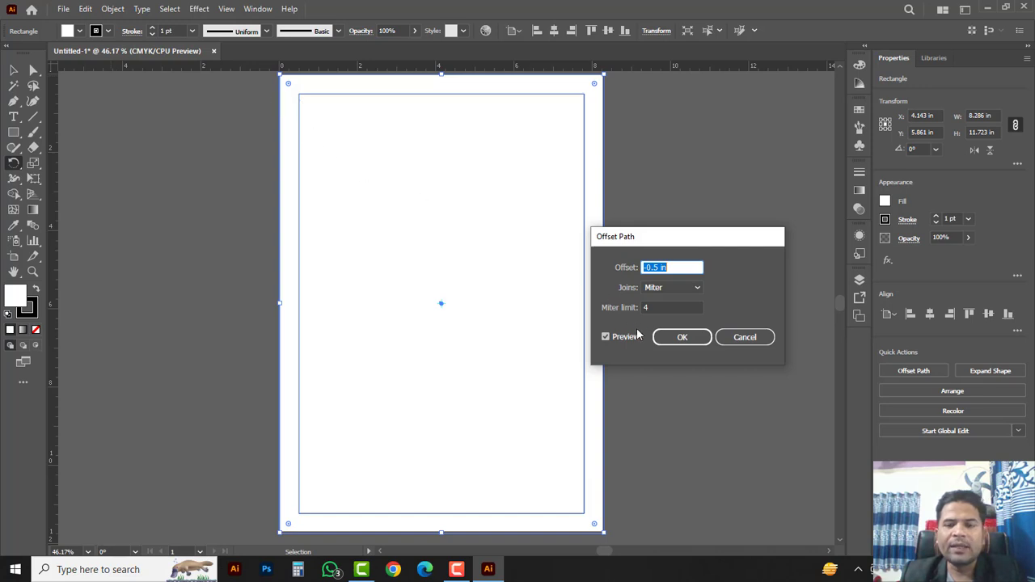
click(688, 340)
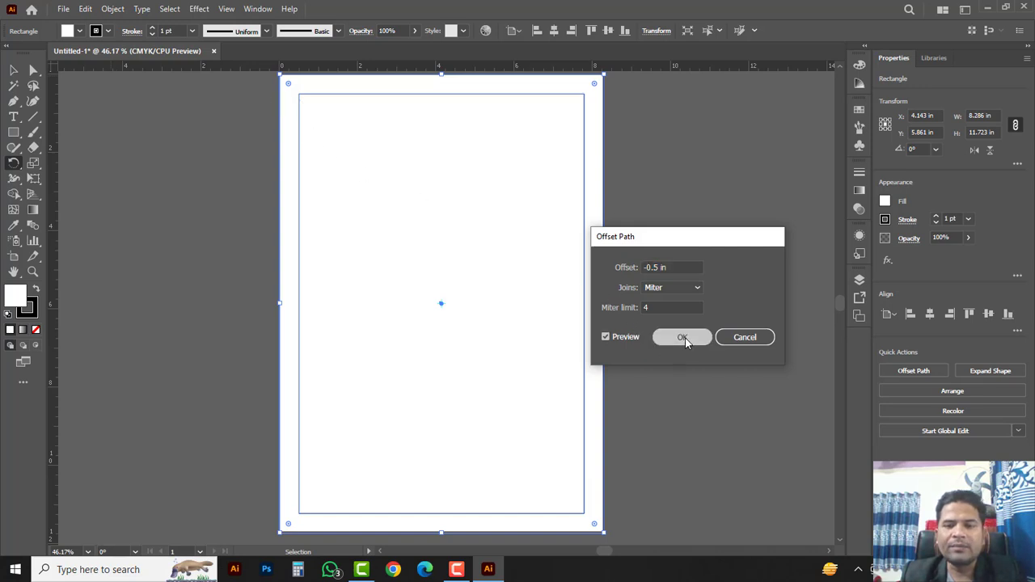
click(10, 69)
Step: Select the inner border rectangle and lock it with Object > Lock > Selection
click(236, 106)
click(285, 136)
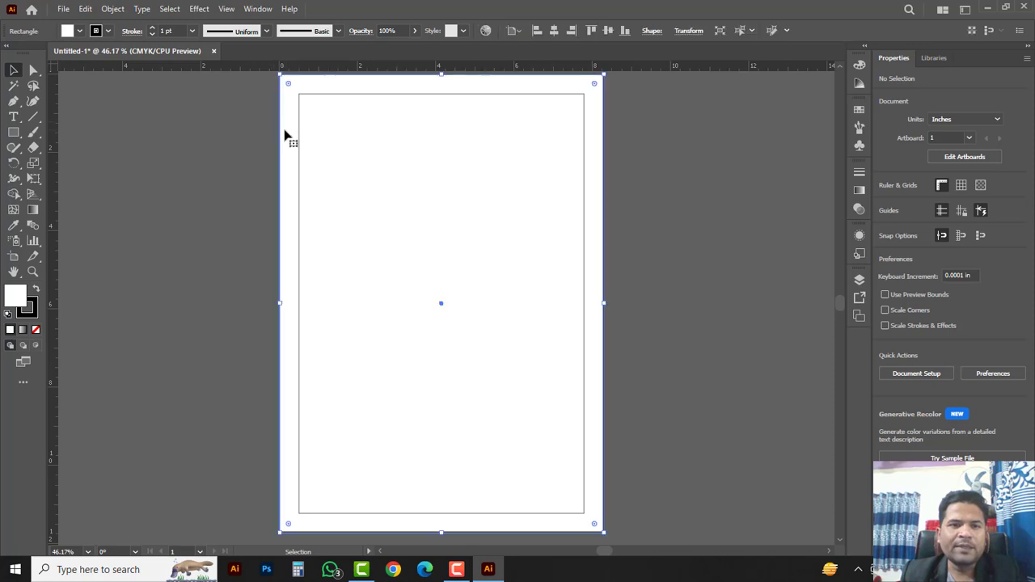
click(268, 138)
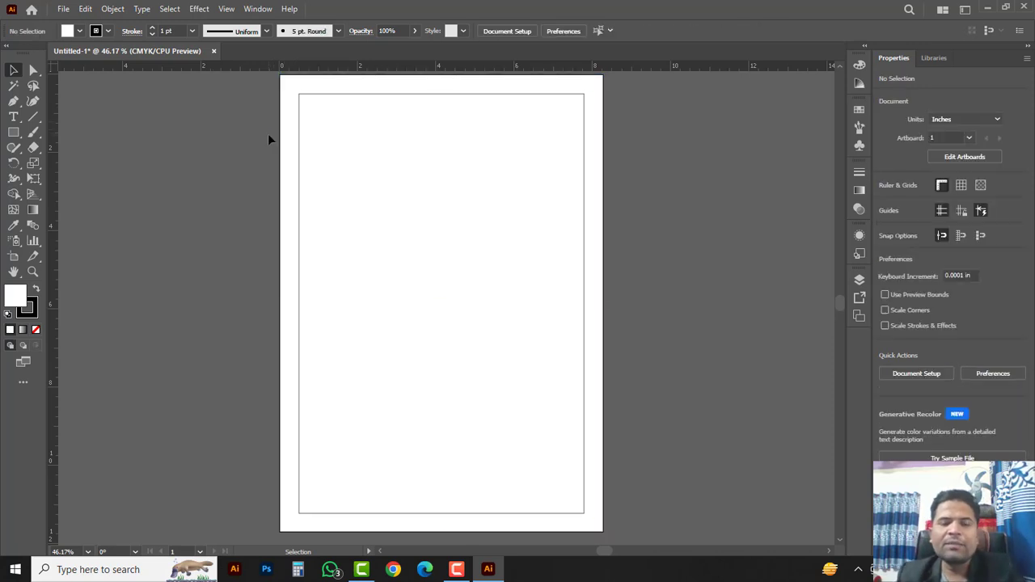
click(348, 152)
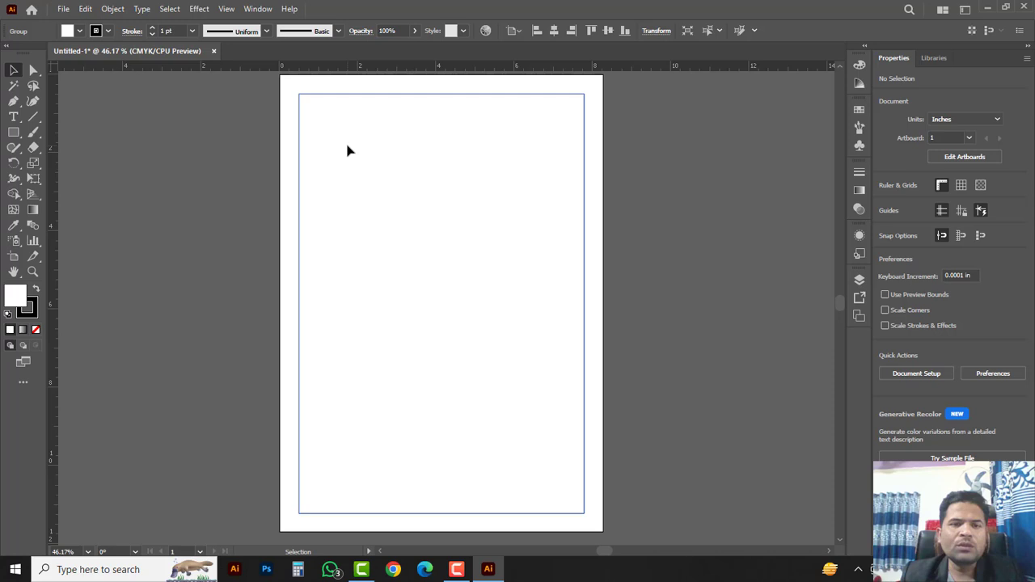
click(111, 9)
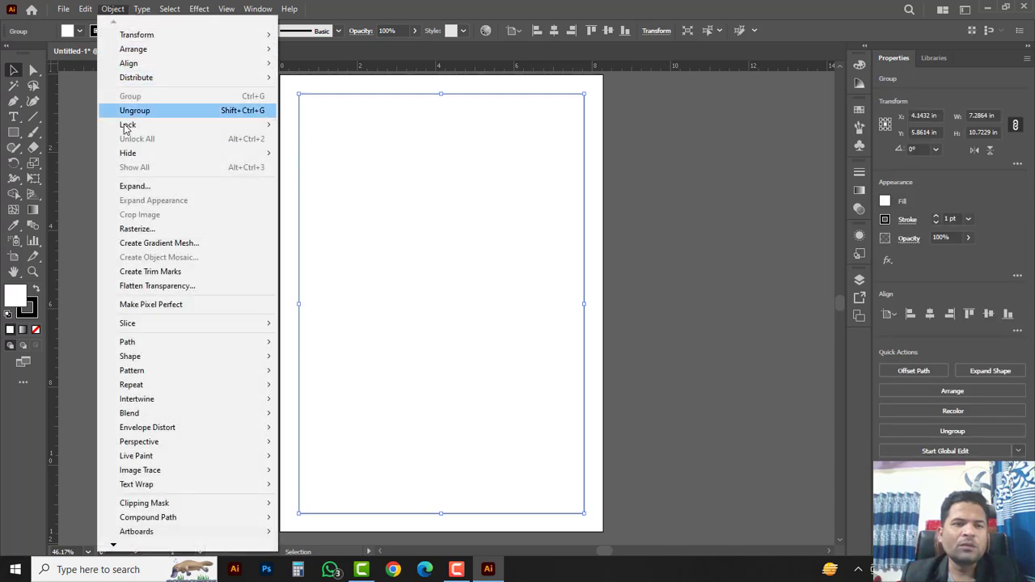
mouse_move(130, 127)
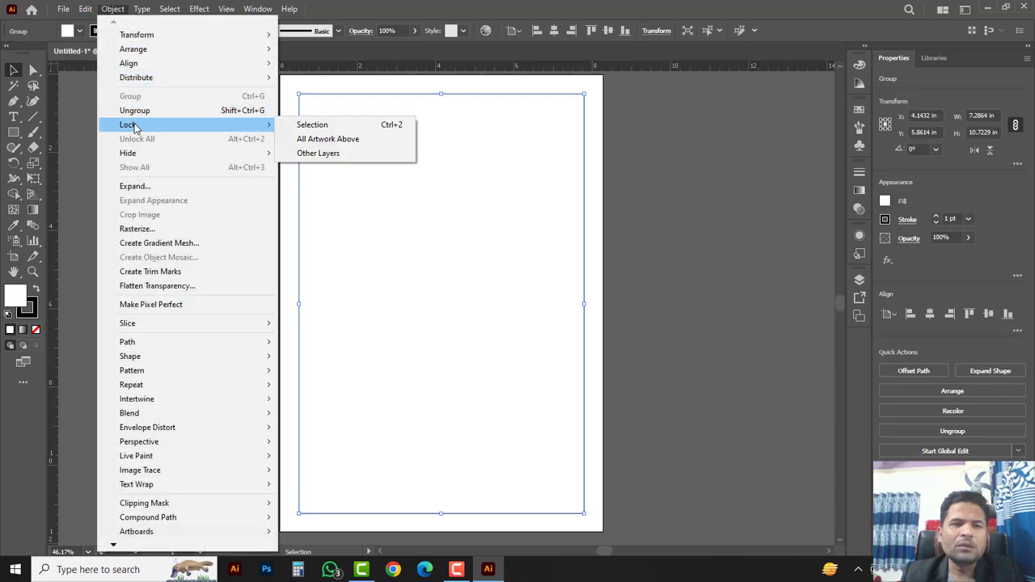
click(380, 128)
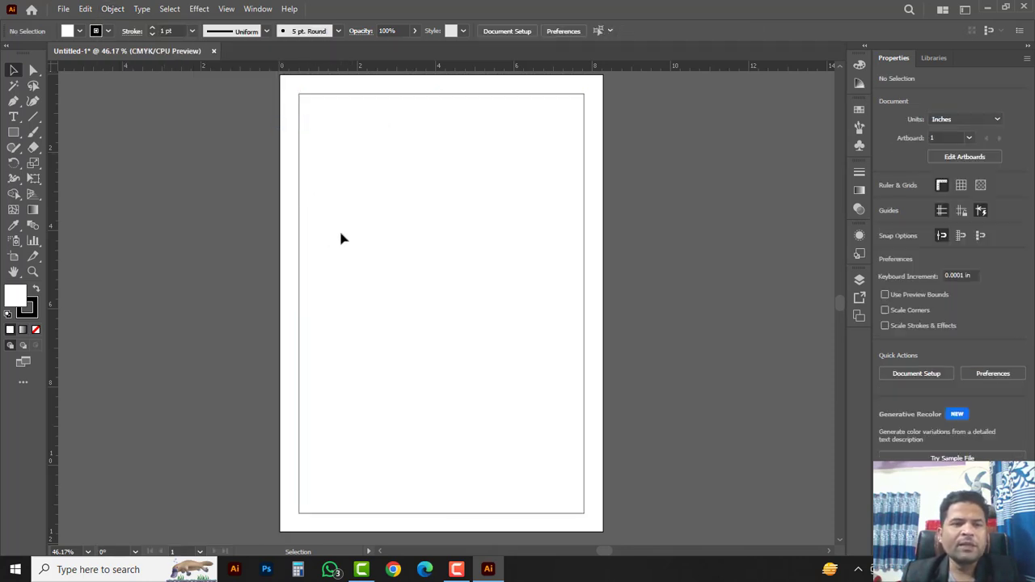
Step: Type the 72 pt three-line headline 'Digital / Marketing / Agency' and move it up-left
click(16, 118)
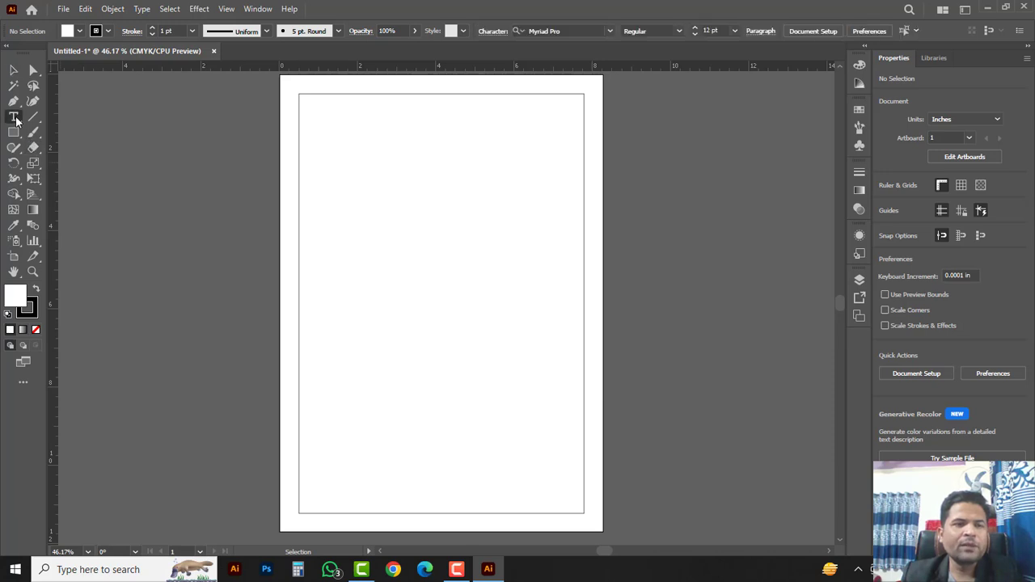
click(66, 121)
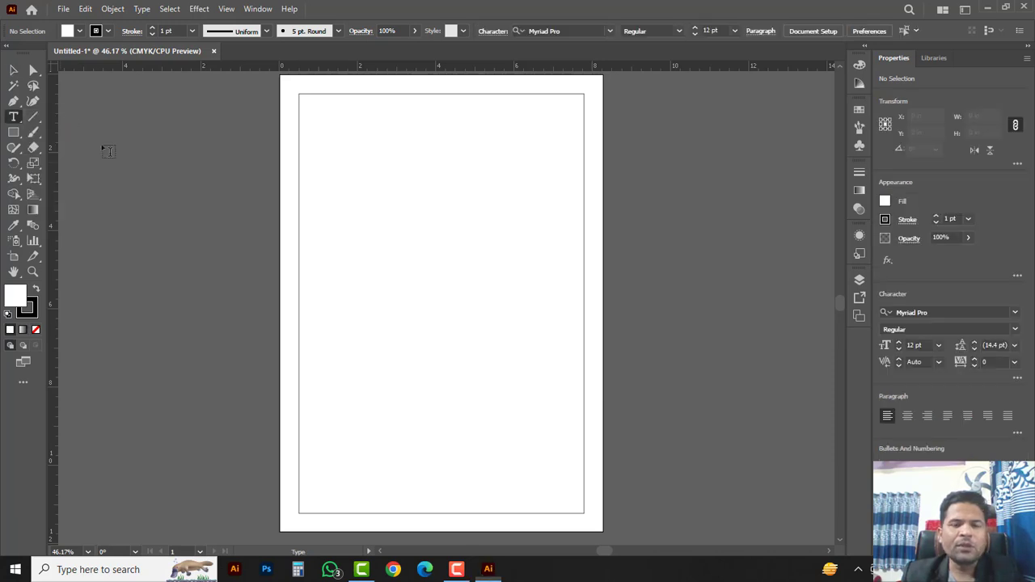
click(333, 225)
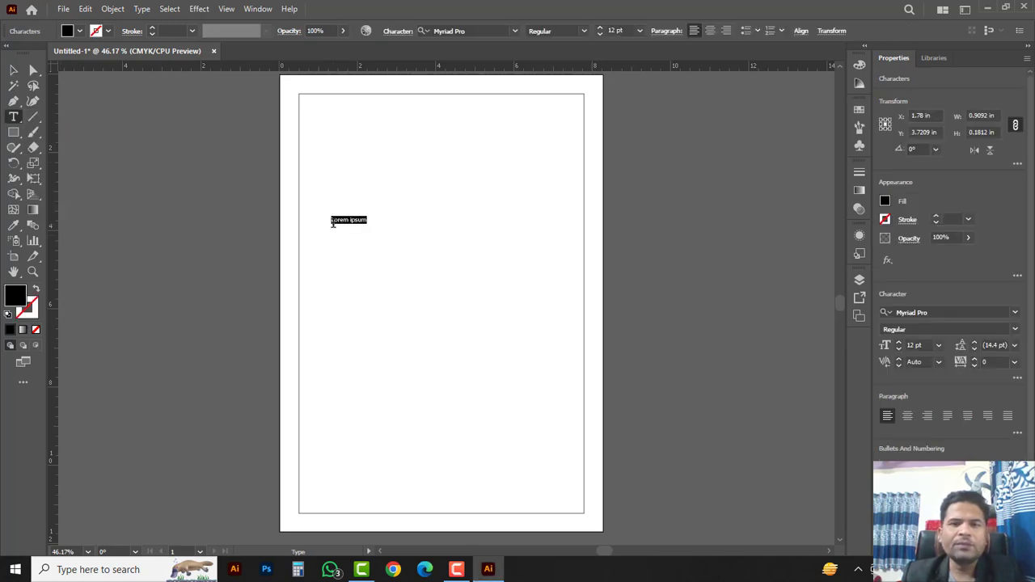
click(639, 30)
click(652, 262)
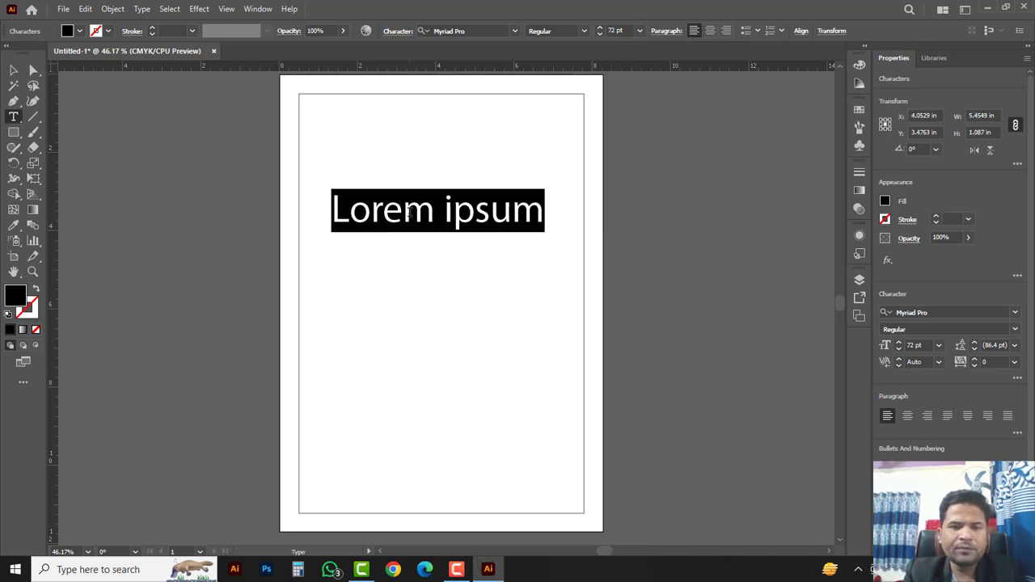
text(Digital)
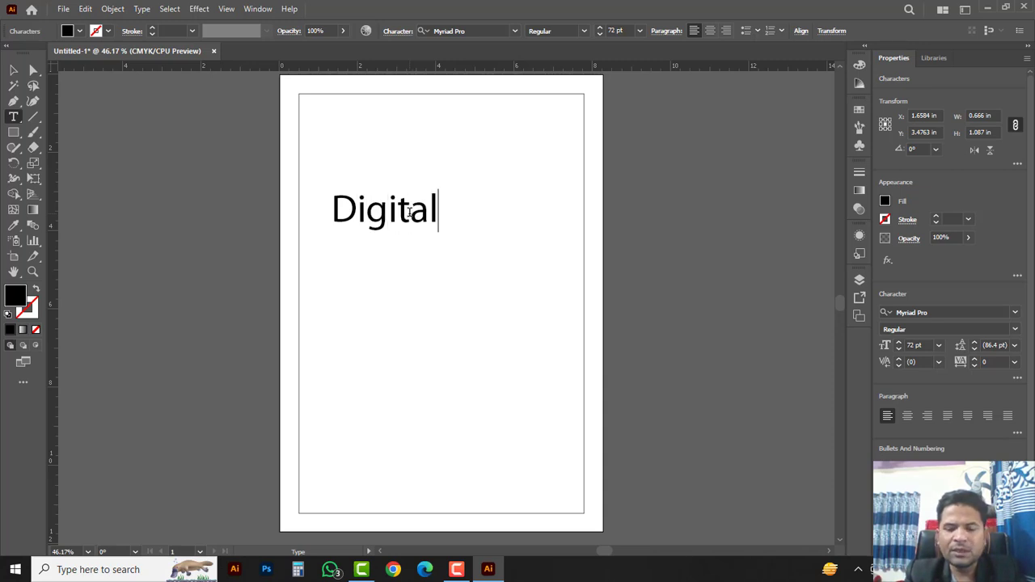
key(Return)
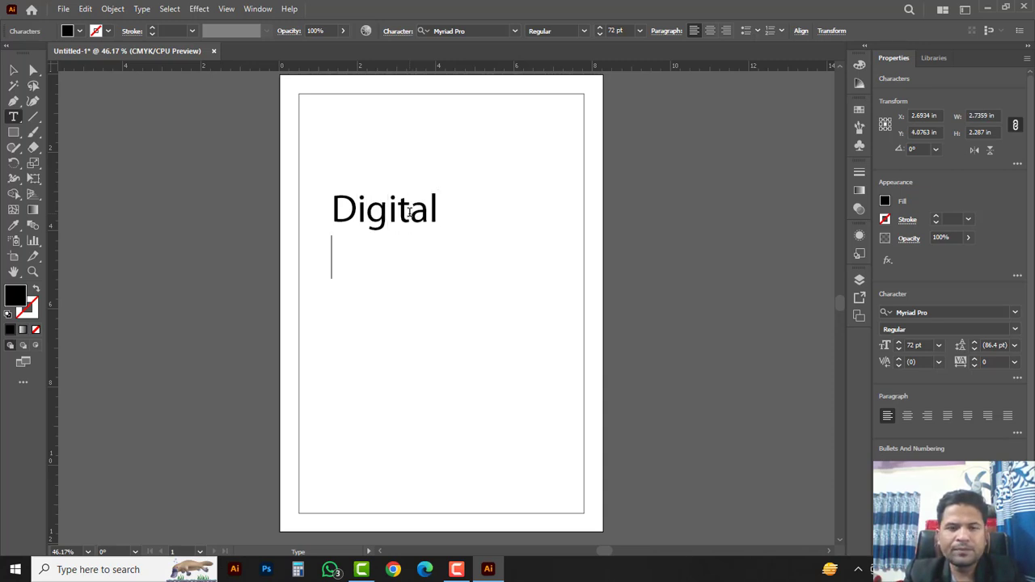
text(Marketi)
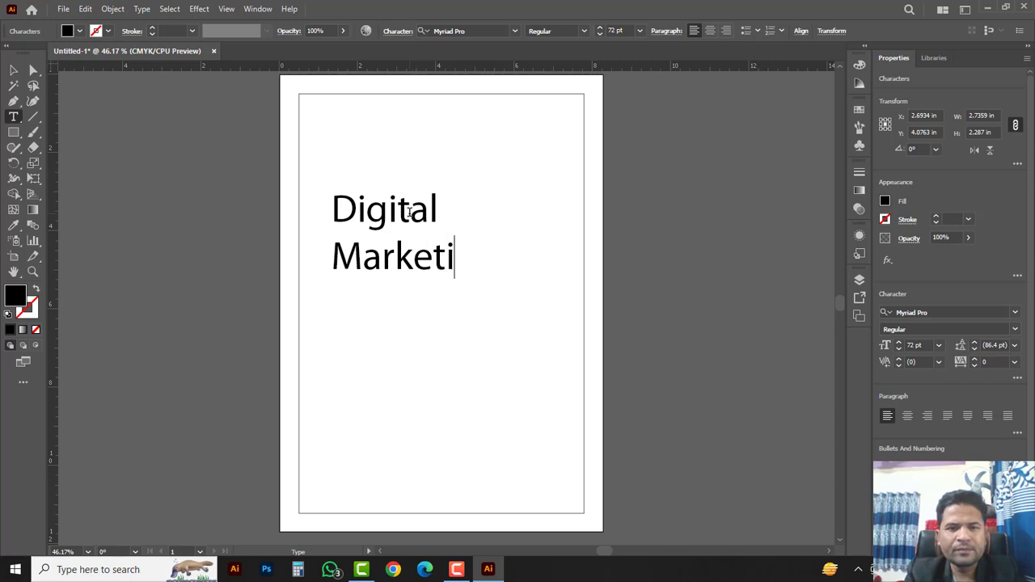
text(ng)
key(Return)
text(A)
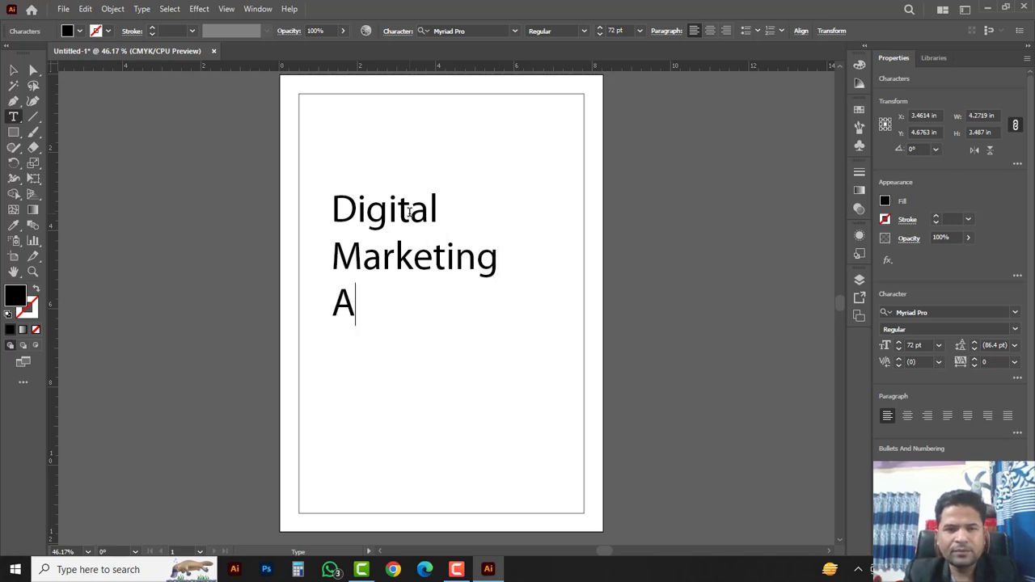
text(gency)
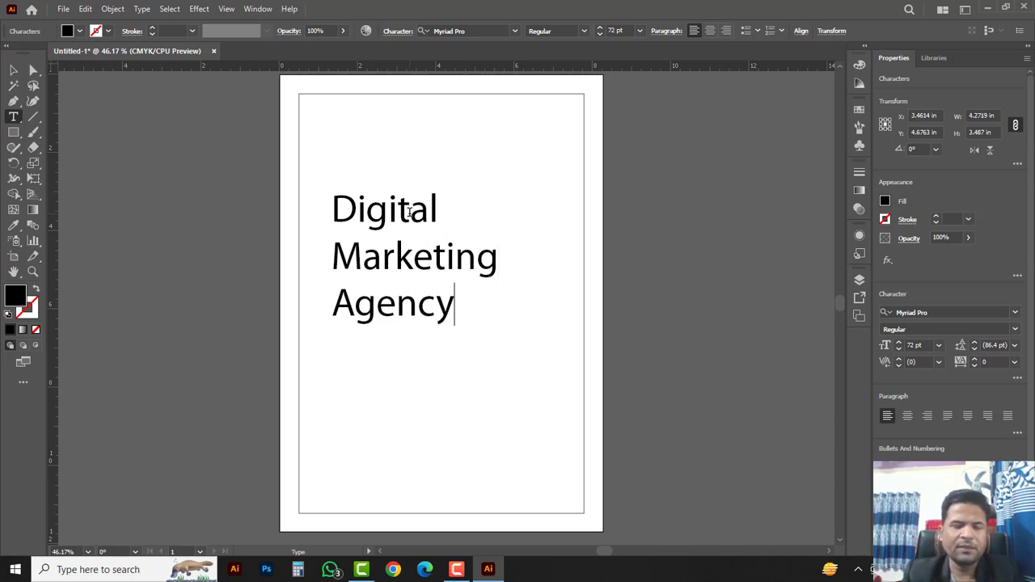
click(13, 70)
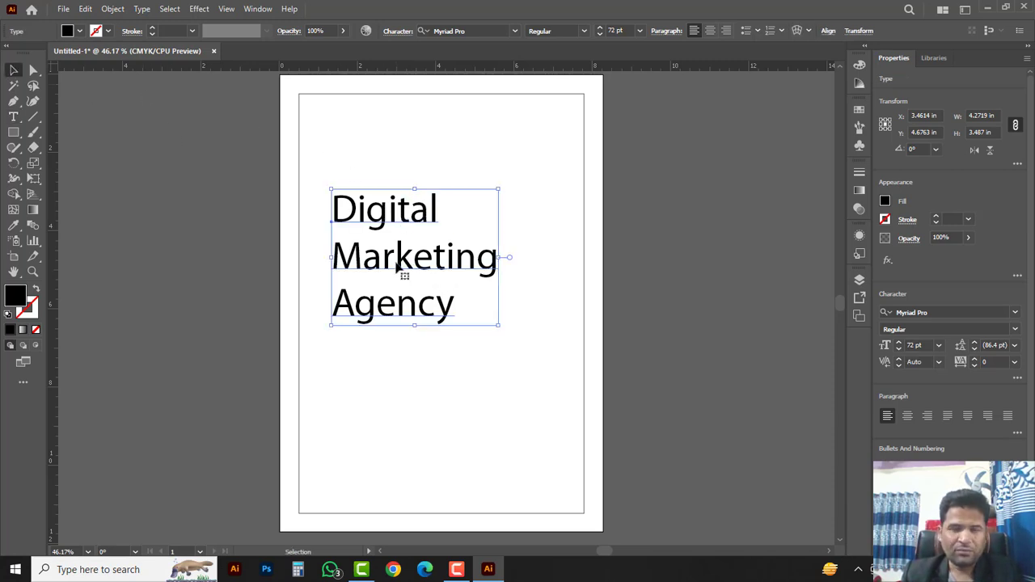
drag(396, 266, 370, 235)
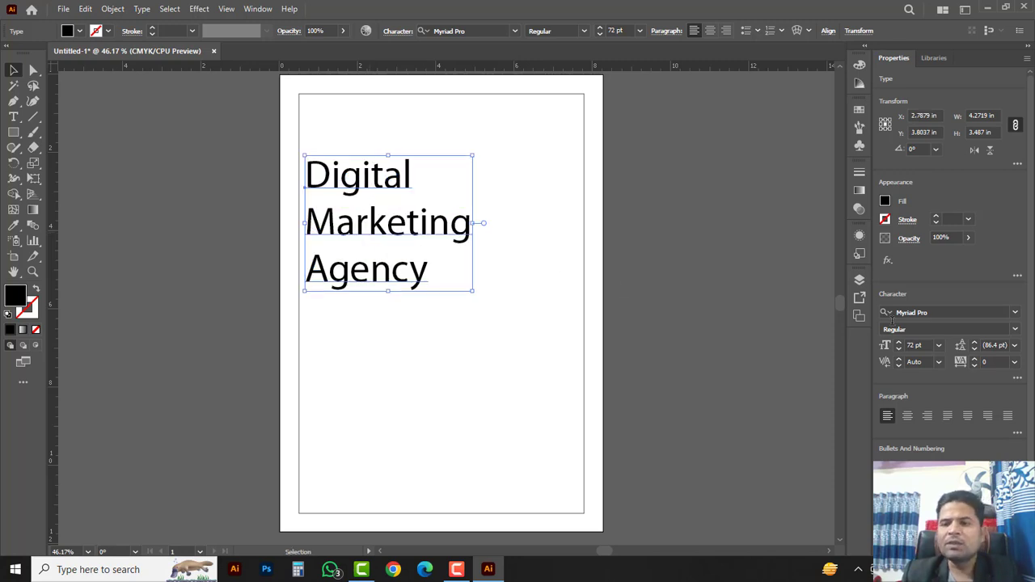
Step: Set the headline to Rajdhani Bold and tighten its leading to 70.4 pt
click(1015, 312)
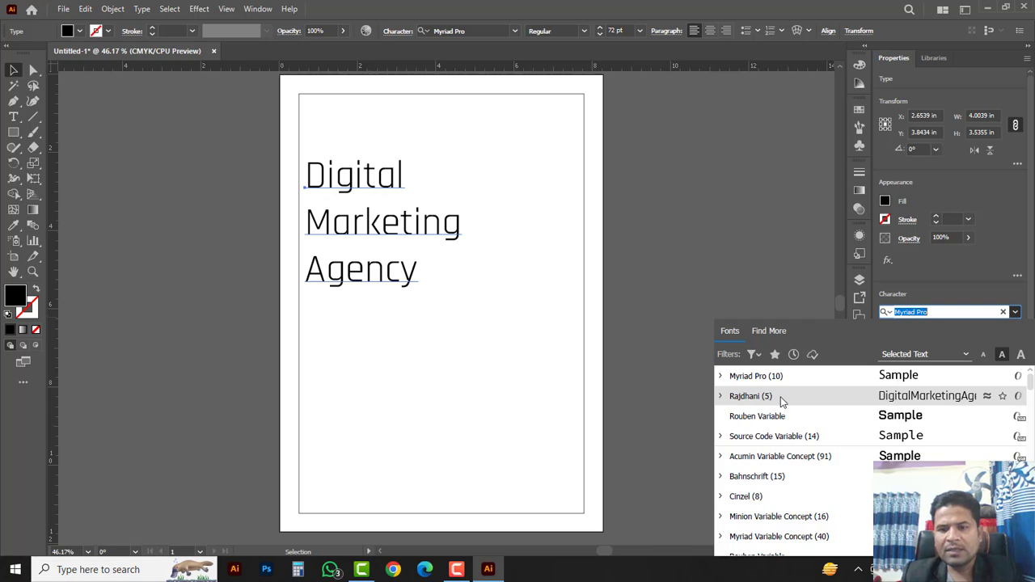
click(760, 396)
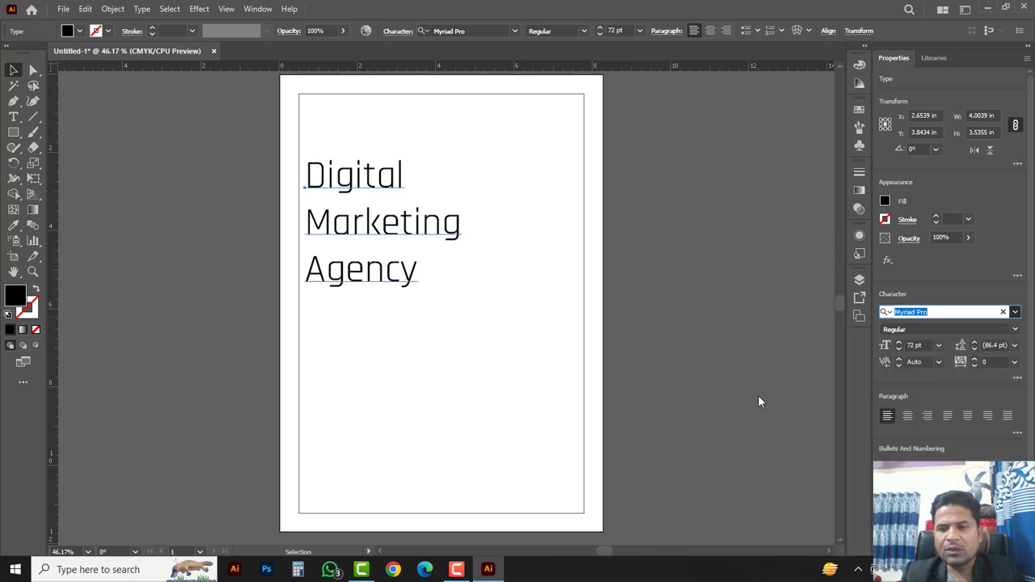
click(1015, 331)
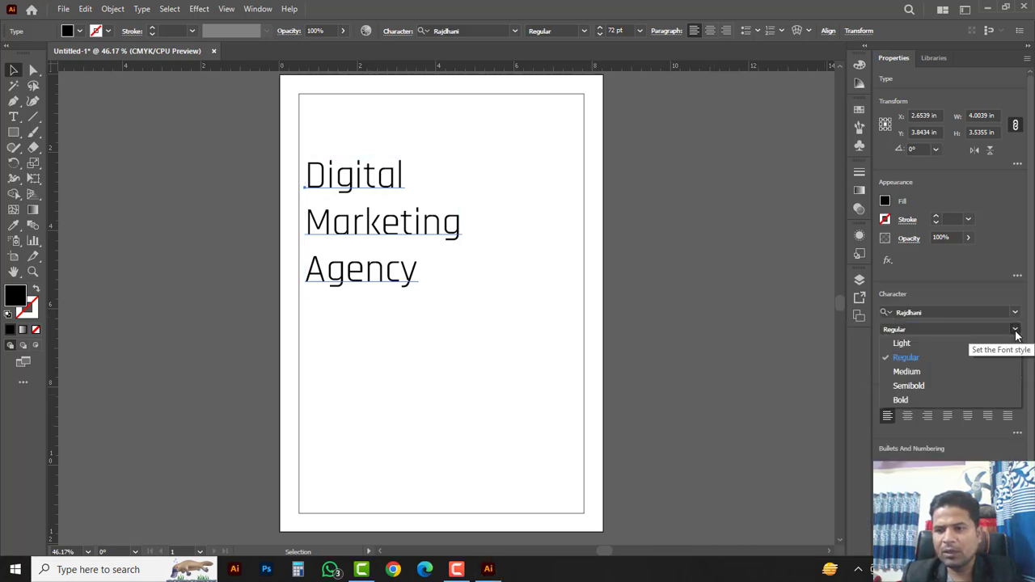
click(902, 402)
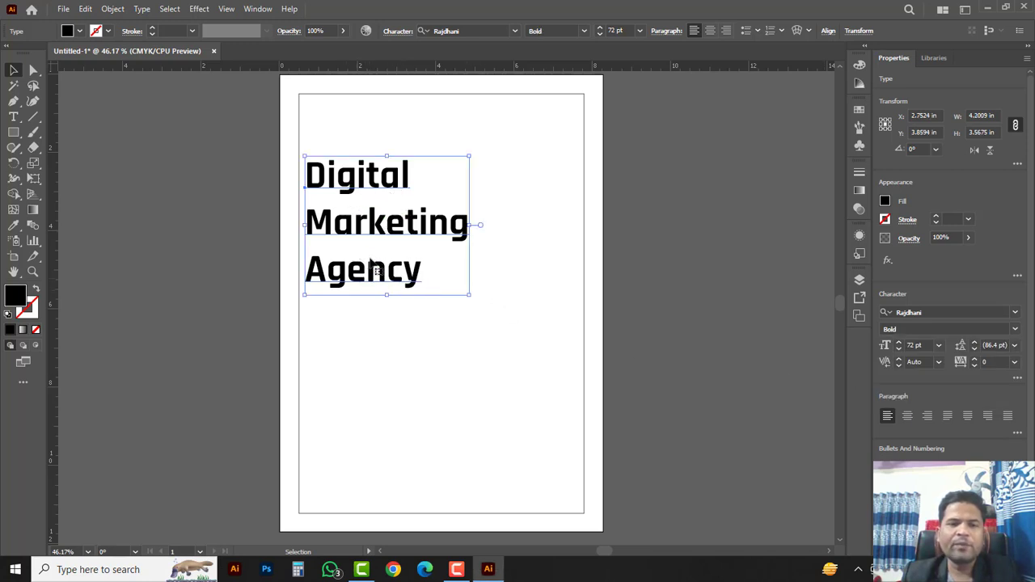
key(shift)
key(alt+Up)
key(alt+Up)
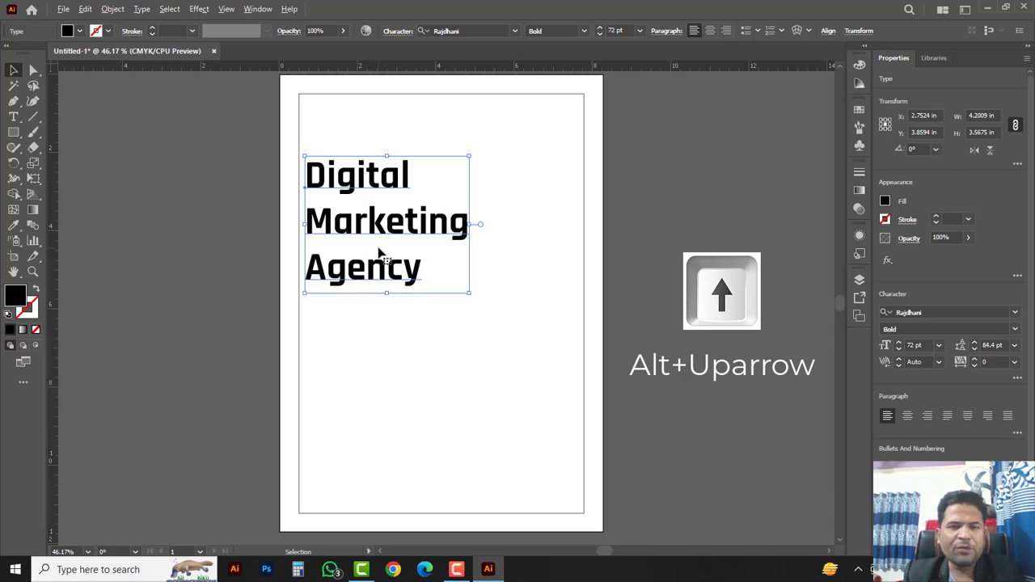
key(alt+Up)
key(alt+Up)
key(alt+Up)
key(alt+Up)
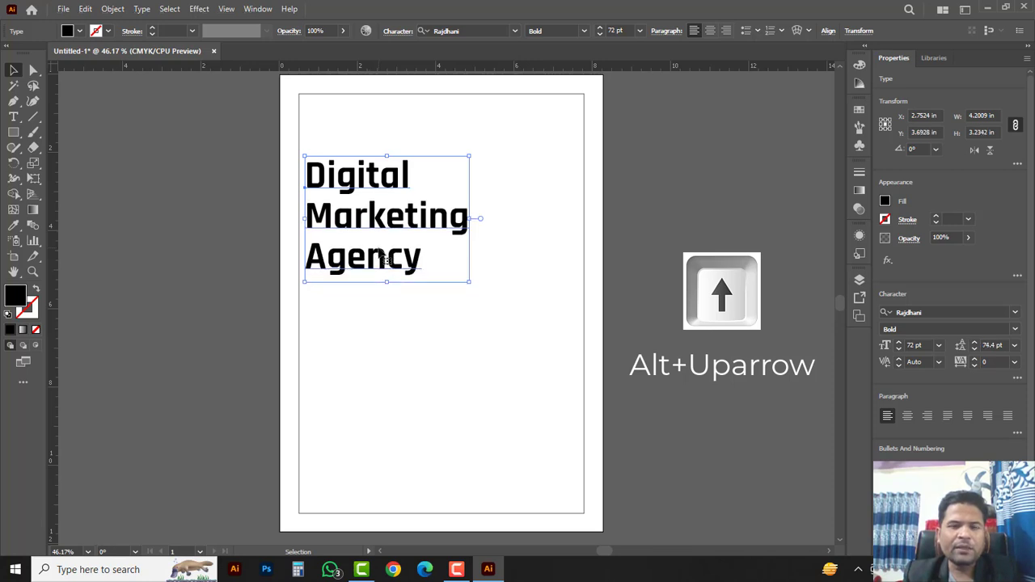
key(alt+Up)
key(alt+Up)
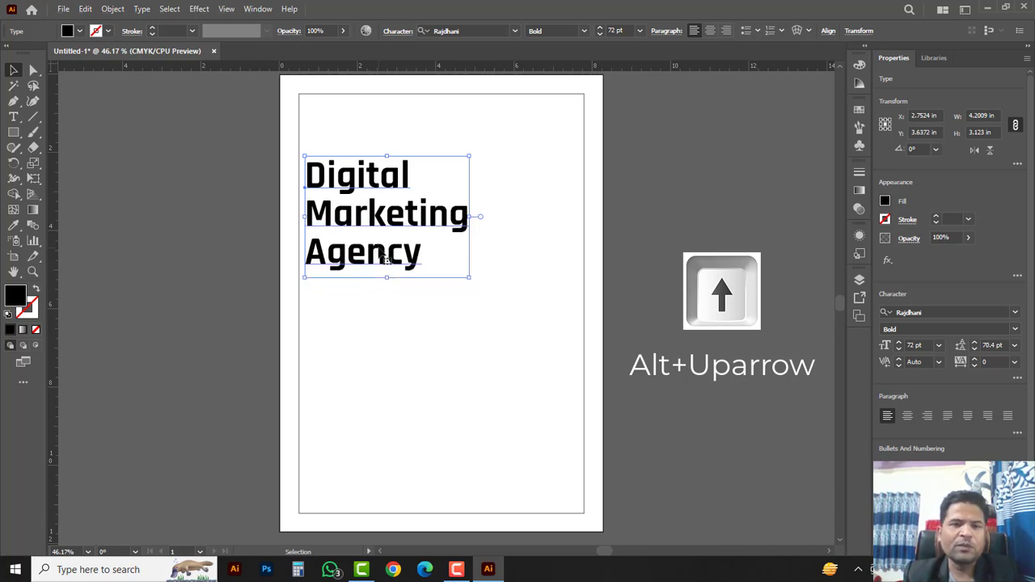
Step: Select the word Marketing and try pink and red fills in the Color panel
key(t)
double_click(386, 219)
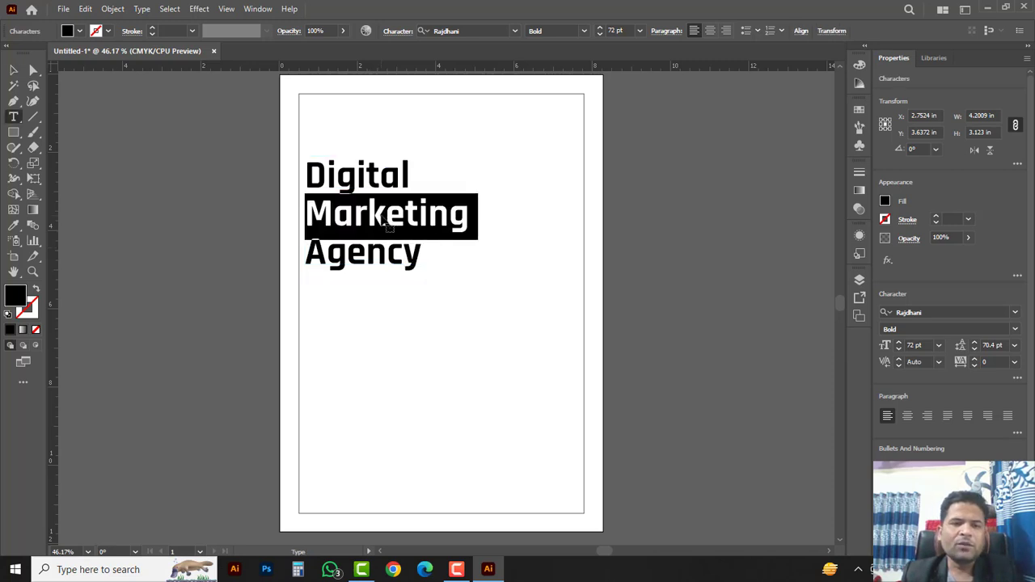
click(859, 67)
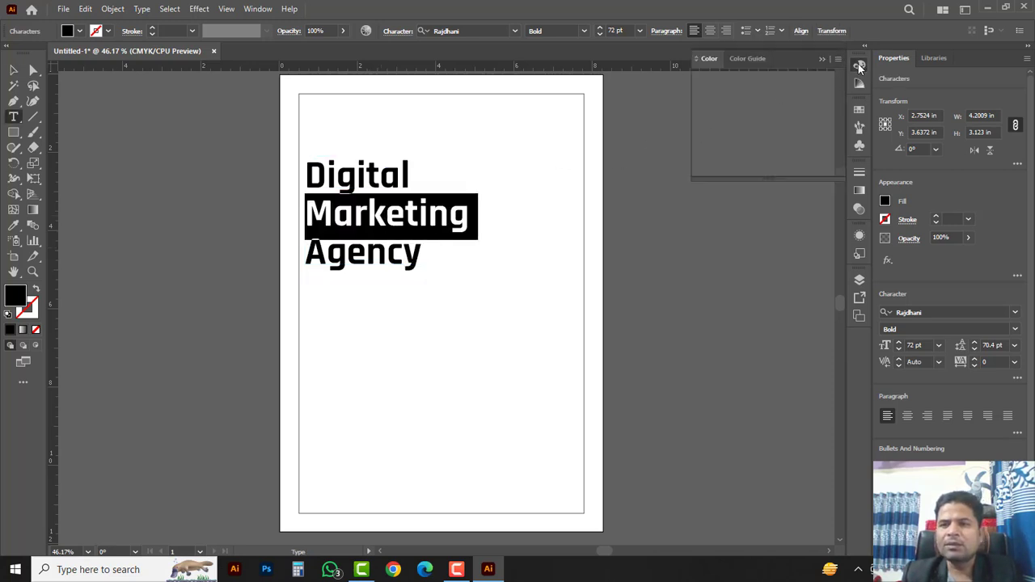
drag(800, 131, 803, 96)
drag(738, 114, 837, 120)
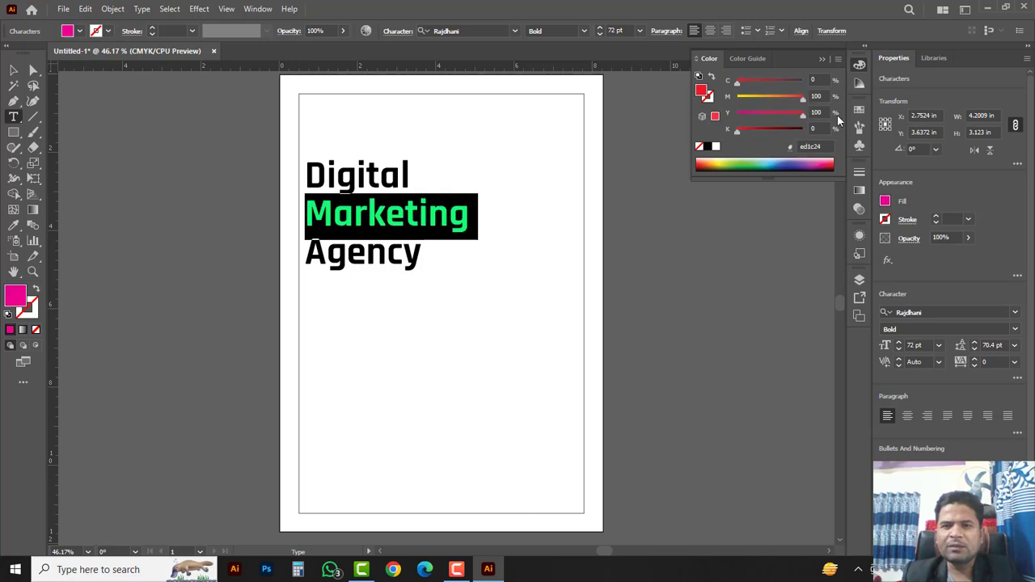
click(13, 71)
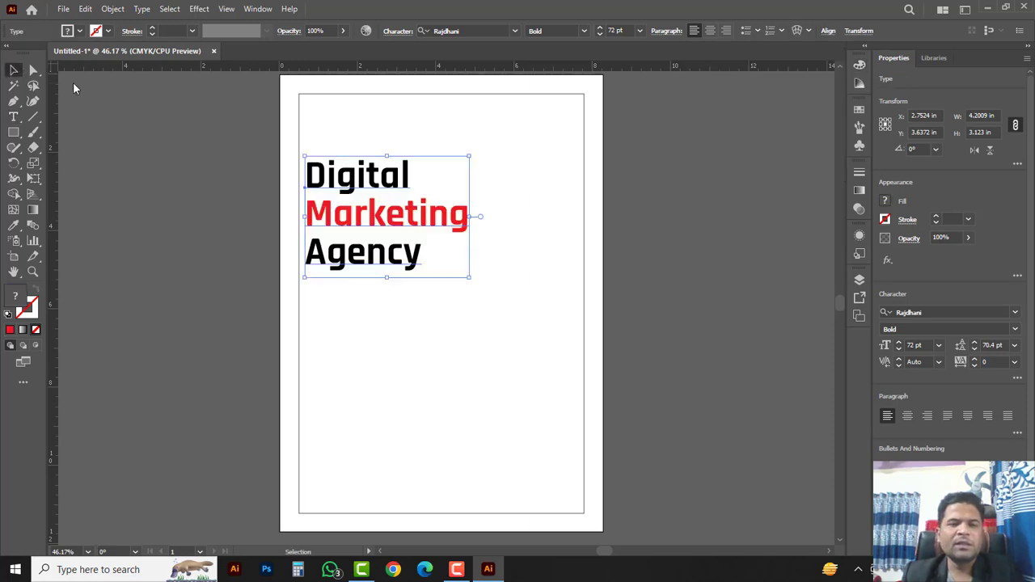
click(554, 253)
Step: Recolour Marketing blue with CMYK 100/50/0/0 (0072bc)
key(t)
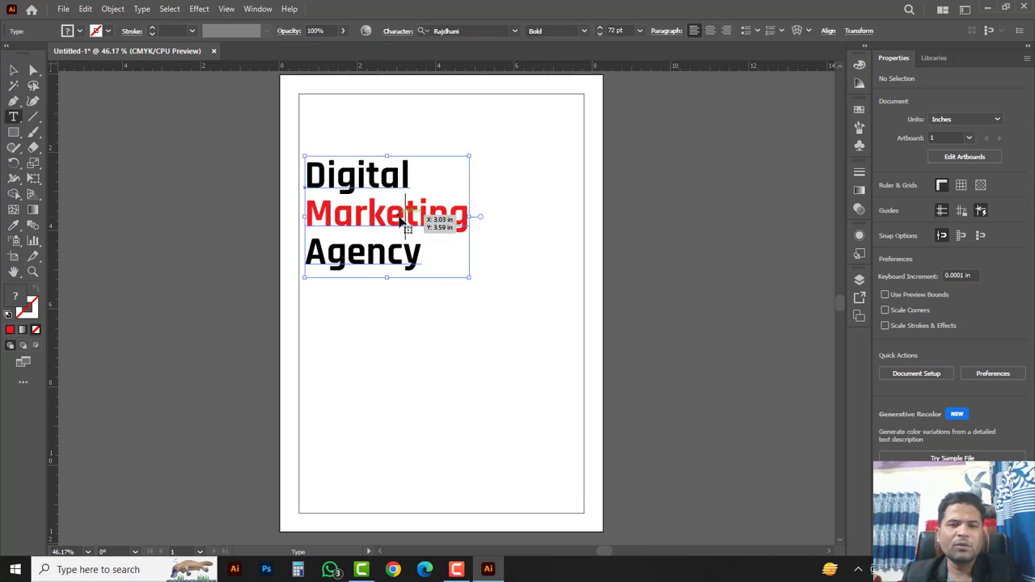
double_click(401, 220)
click(859, 68)
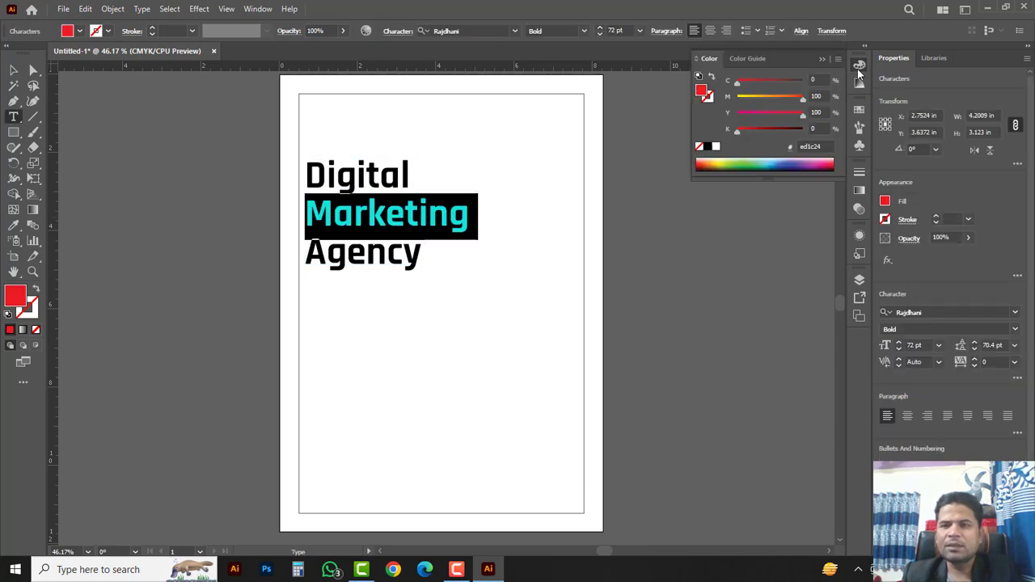
click(774, 162)
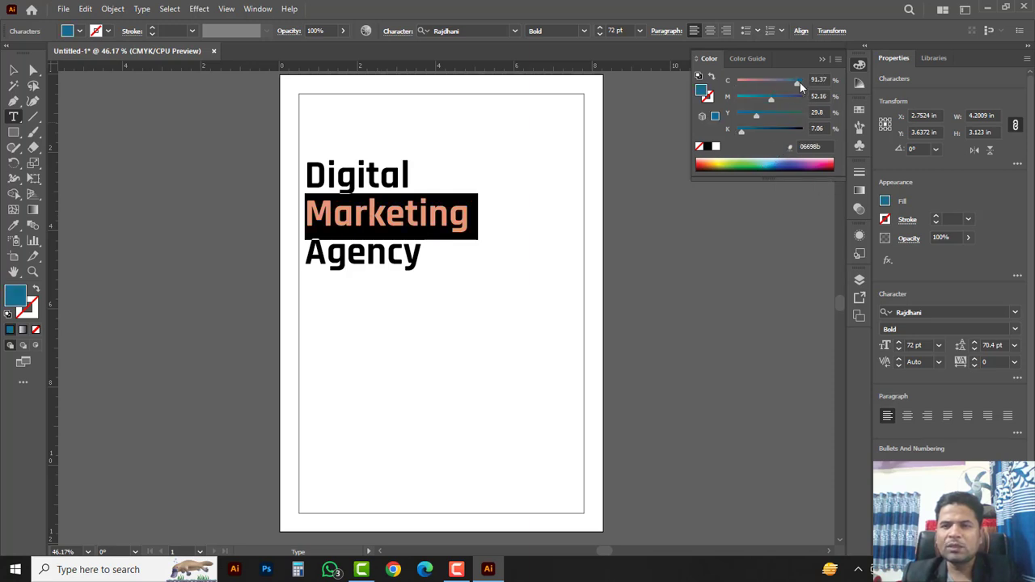
drag(798, 83, 838, 85)
drag(760, 114, 716, 110)
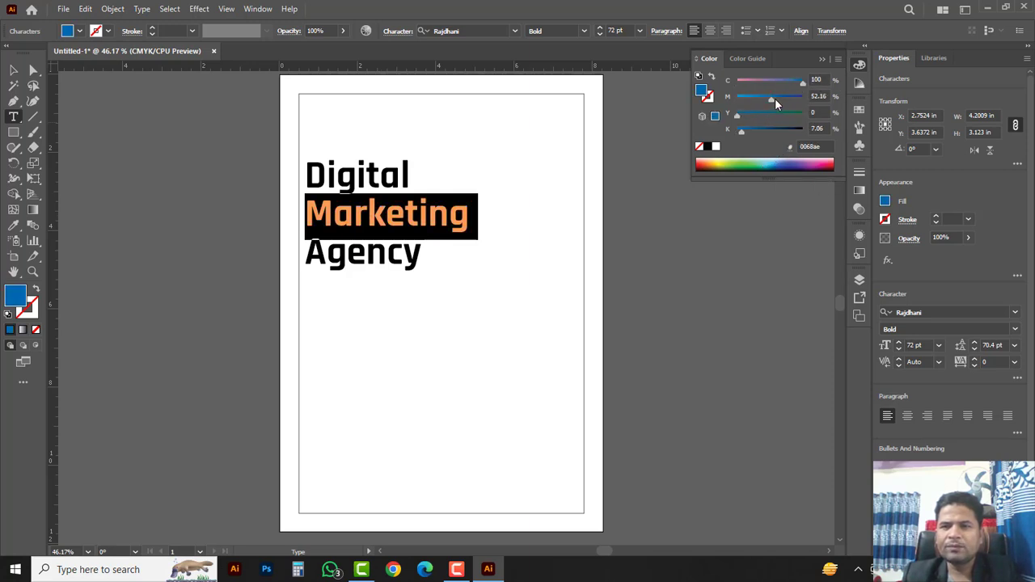
drag(774, 98, 714, 129)
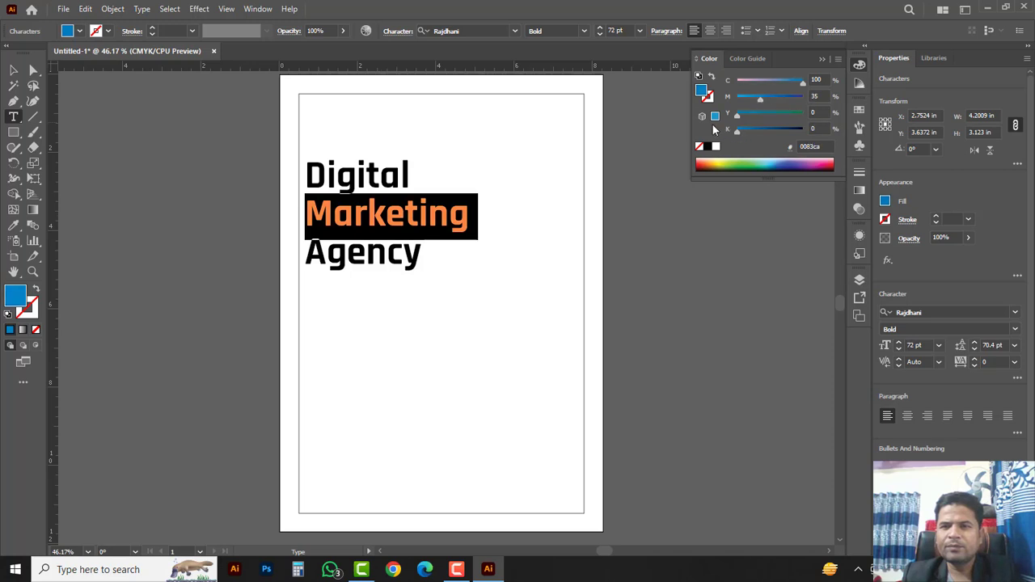
drag(761, 100, 784, 96)
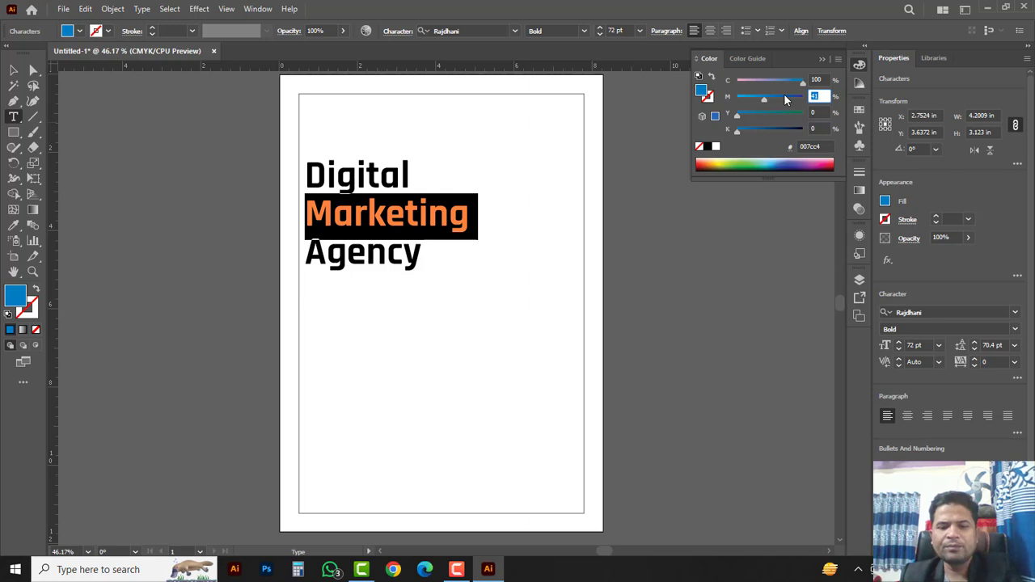
text(50)
key(Return)
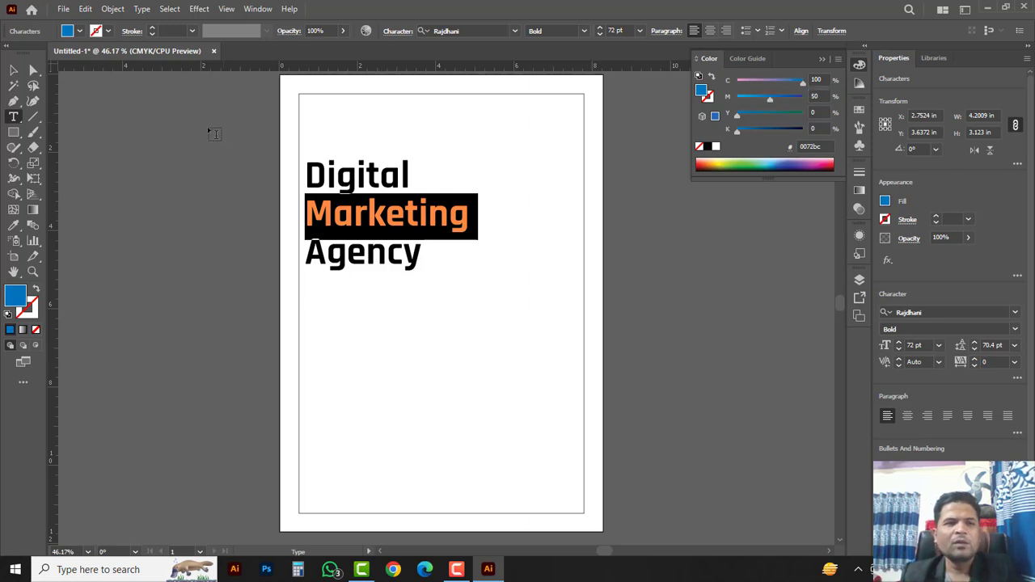
click(13, 71)
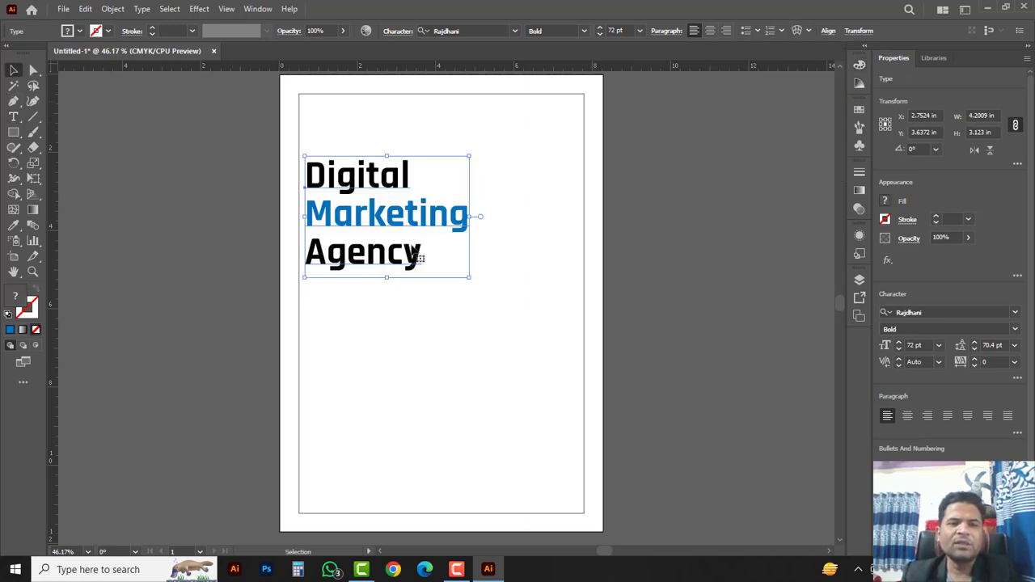
Step: Change the word Digital to the Rajdhani Regular weight
click(512, 279)
double_click(376, 179)
double_click(372, 180)
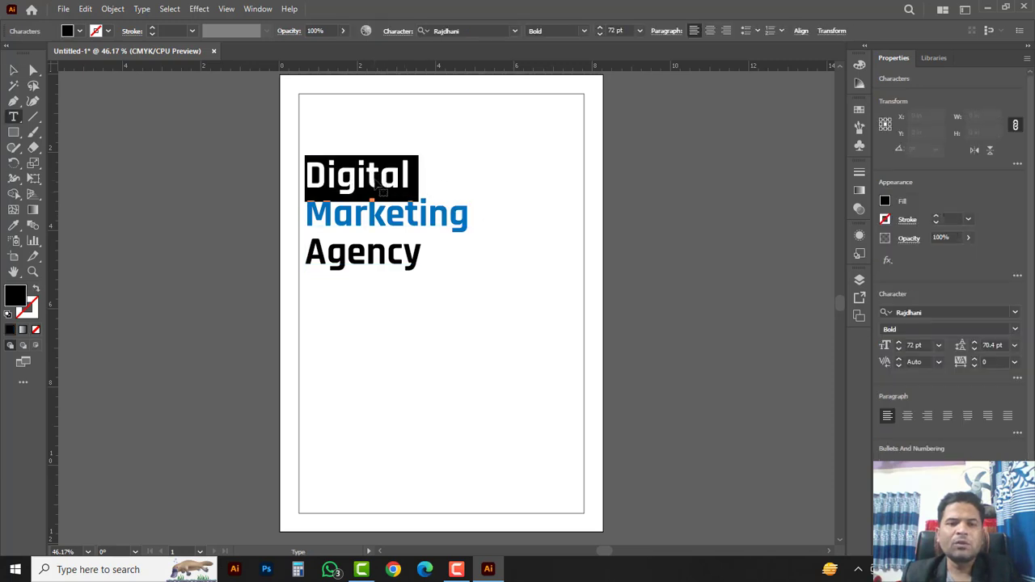
click(1013, 330)
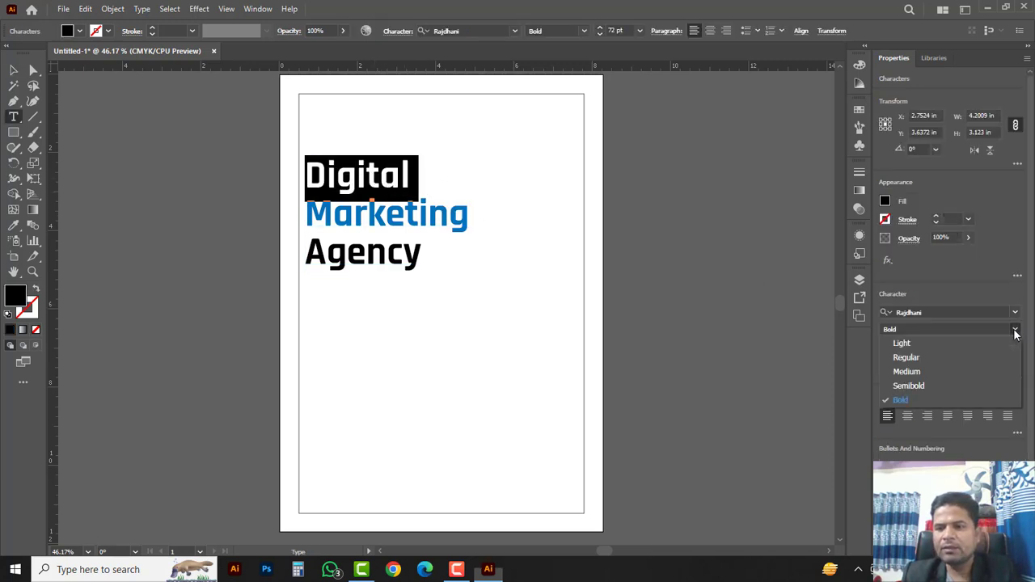
click(903, 356)
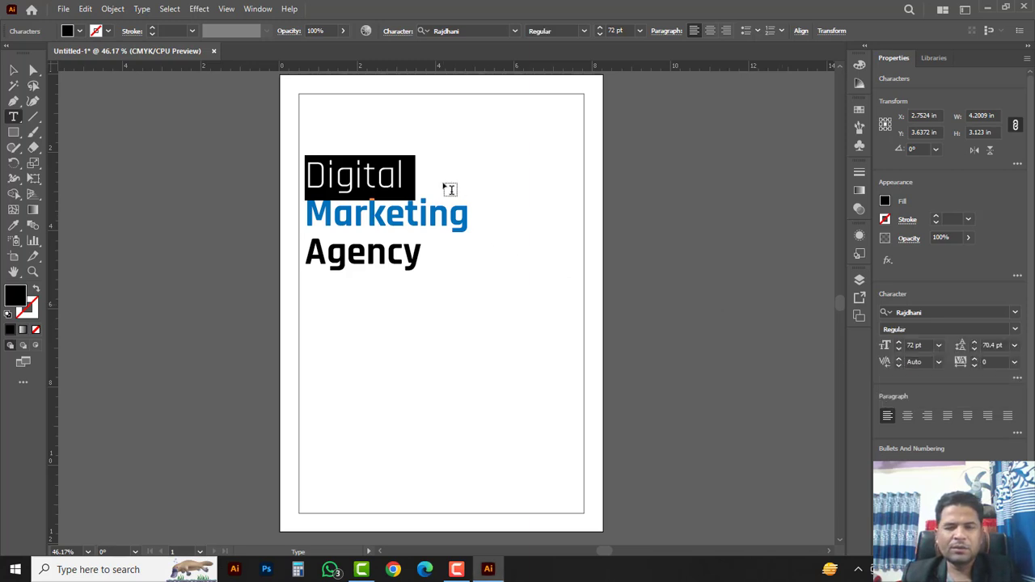
Step: Scale the headline down to about 64 pt and move it lower on the page
key(Escape)
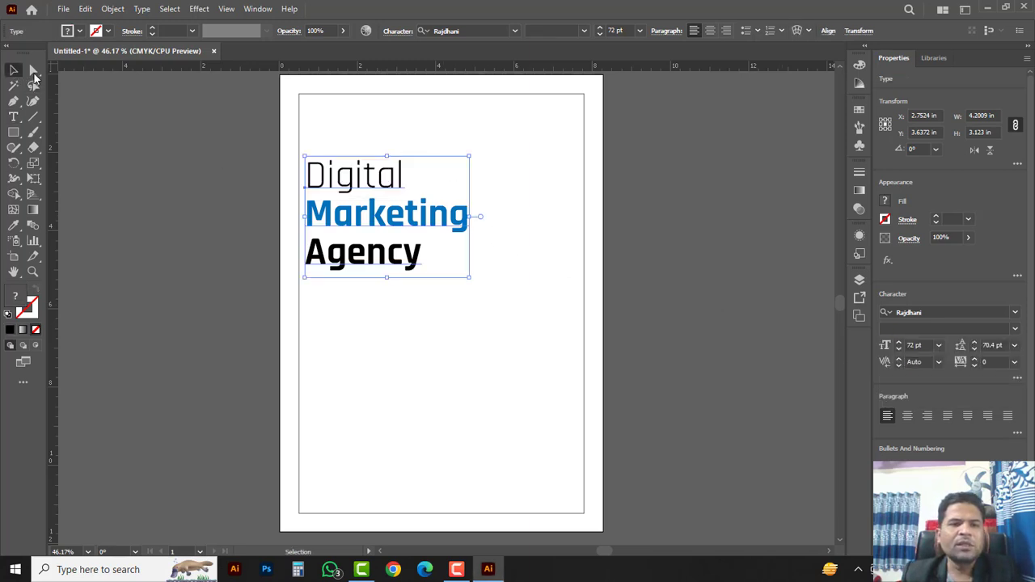
drag(473, 280, 452, 264)
drag(401, 219, 401, 242)
click(503, 231)
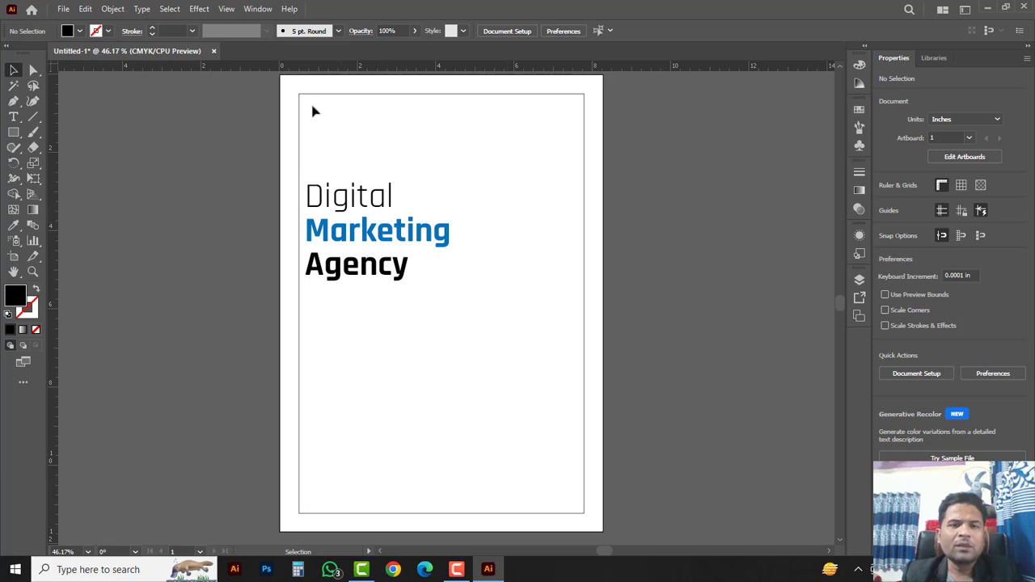
Step: Open the icon collection.ai file
click(63, 10)
click(91, 51)
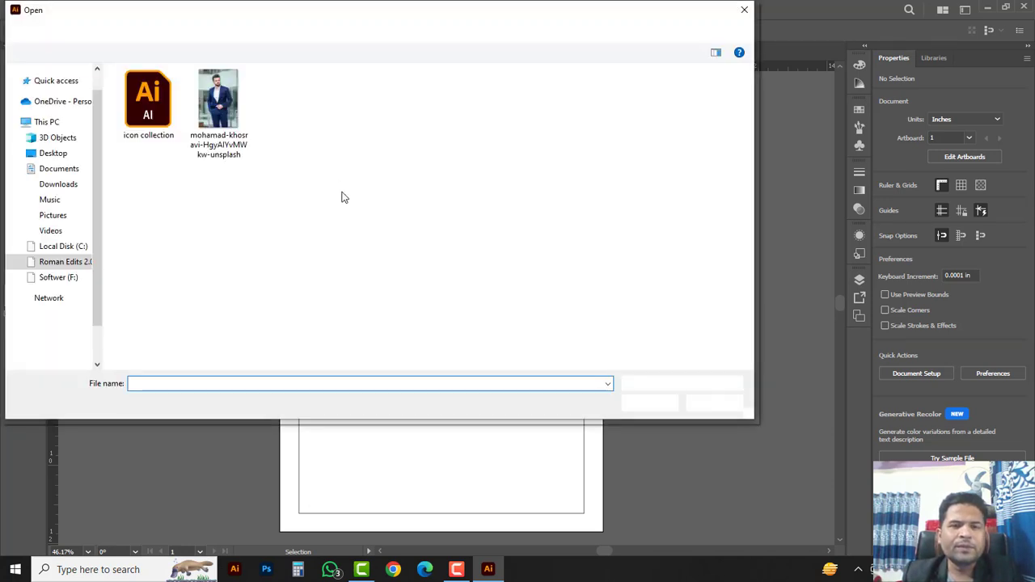
click(148, 101)
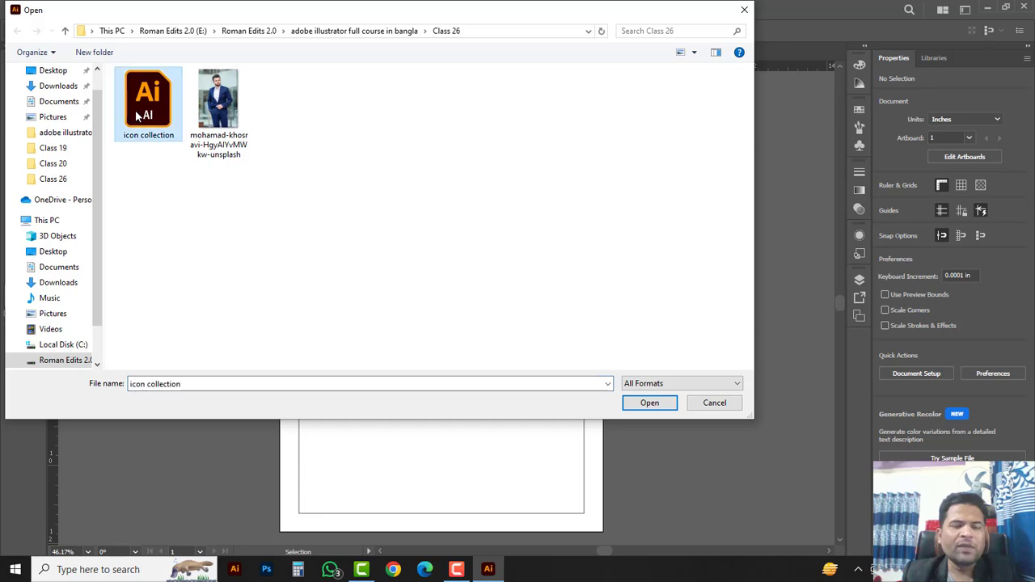
click(649, 402)
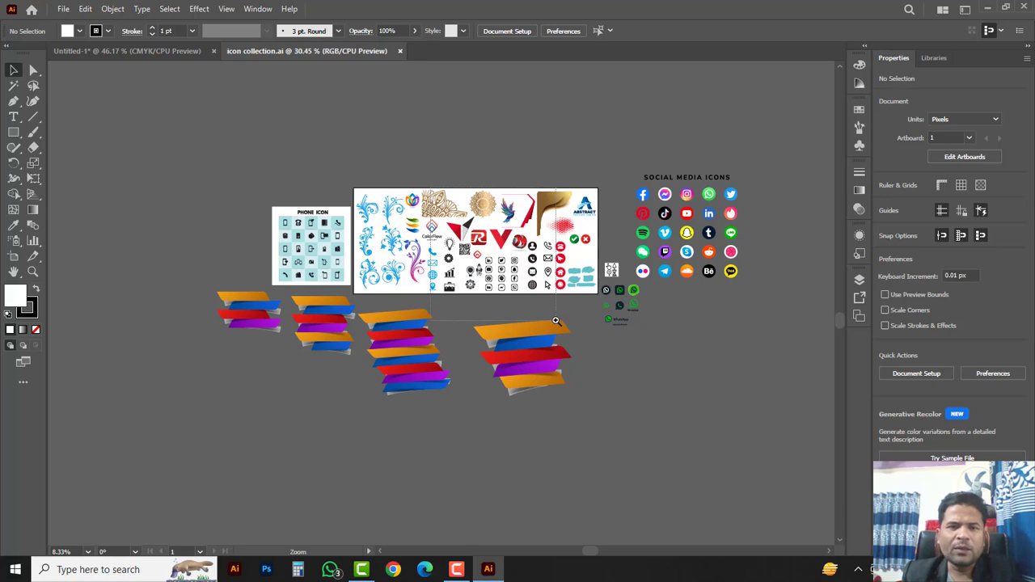
Step: Zoom in on the logo collection, select the ABSTRACT logo, and go back to Untitled-1
key(ctrl+0)
key(space)
drag(745, 278, 595, 293)
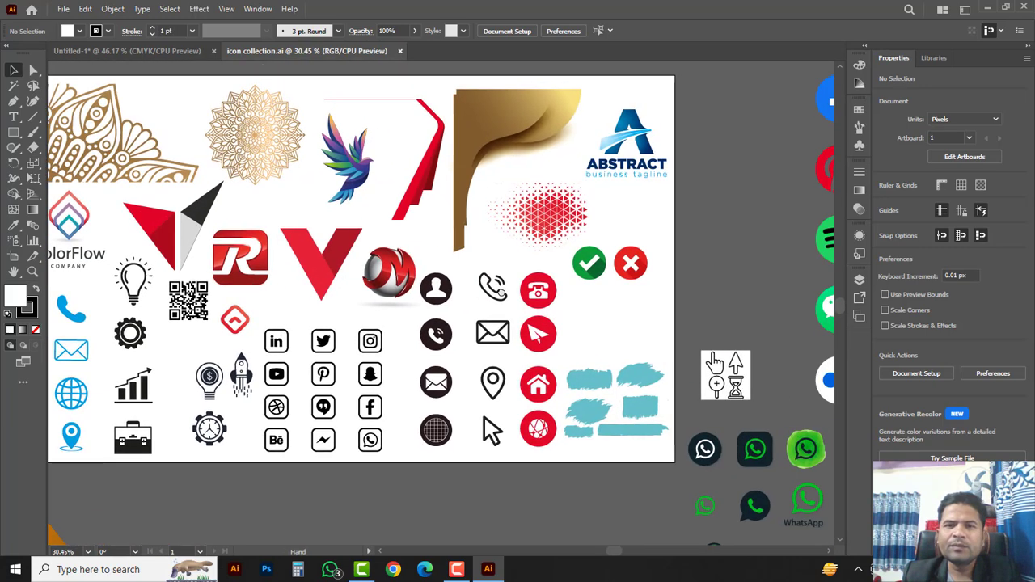
drag(289, 322, 455, 322)
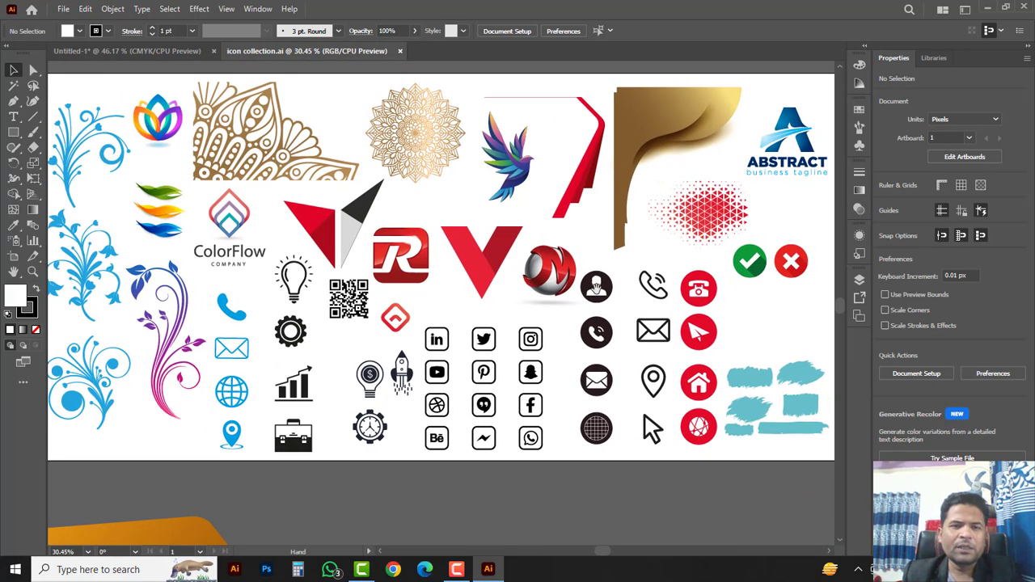
drag(597, 288, 356, 339)
key(ctrl+space)
click(559, 207)
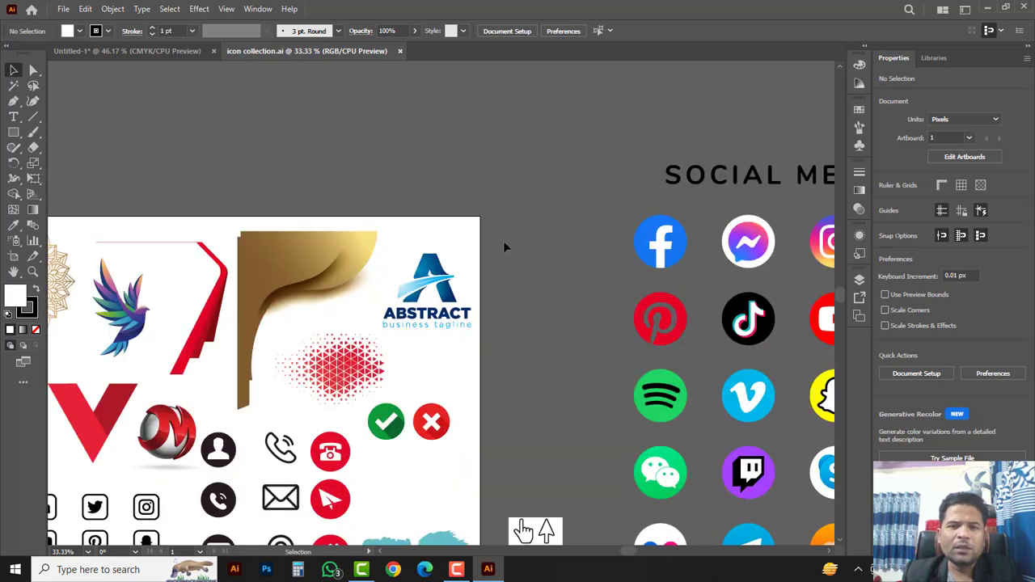
click(423, 323)
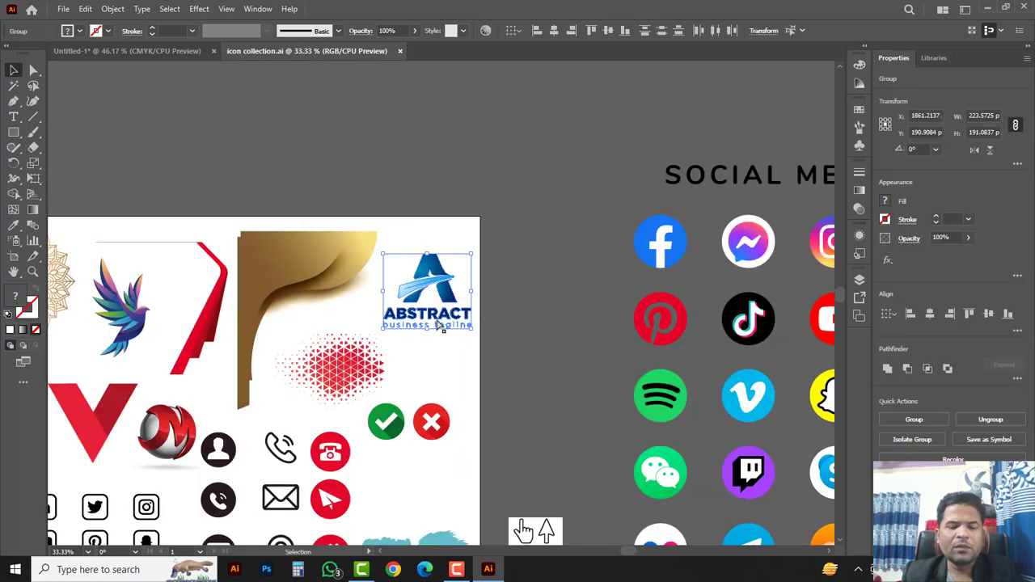
click(169, 51)
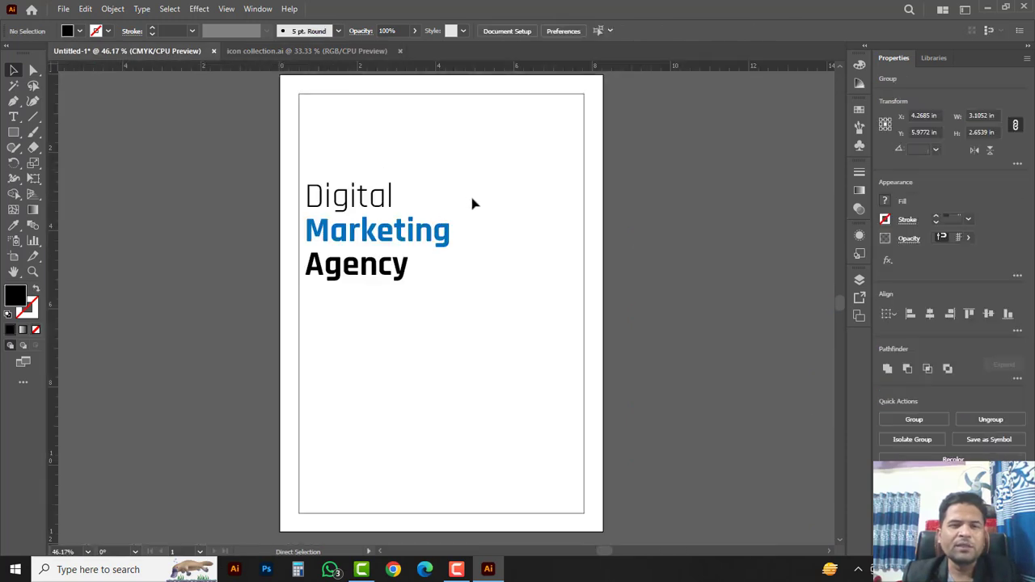
Step: Paste the ABSTRACT logo and shrink it proportionally to about 1.7 in at the top left
key(ctrl+v)
drag(510, 364, 485, 341)
drag(449, 283, 385, 168)
mouse_move(380, 164)
mouse_down()
mouse_move(364, 166)
mouse_move(370, 173)
mouse_up()
click(447, 186)
click(416, 167)
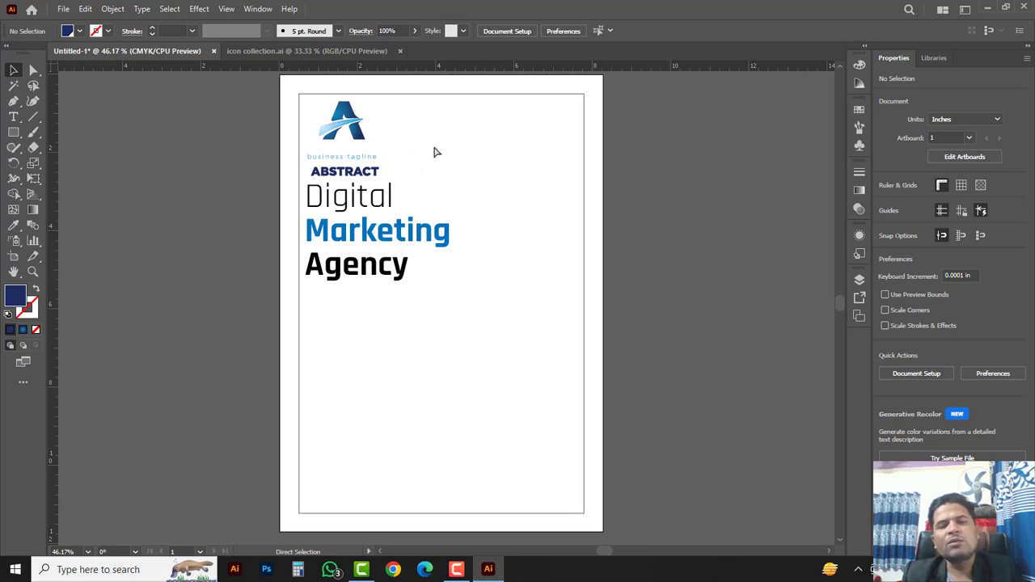
key(ctrl+z)
Step: Group the logo pieces, nudge the logo down, and move the headline below it
drag(413, 172, 309, 104)
right_click(341, 110)
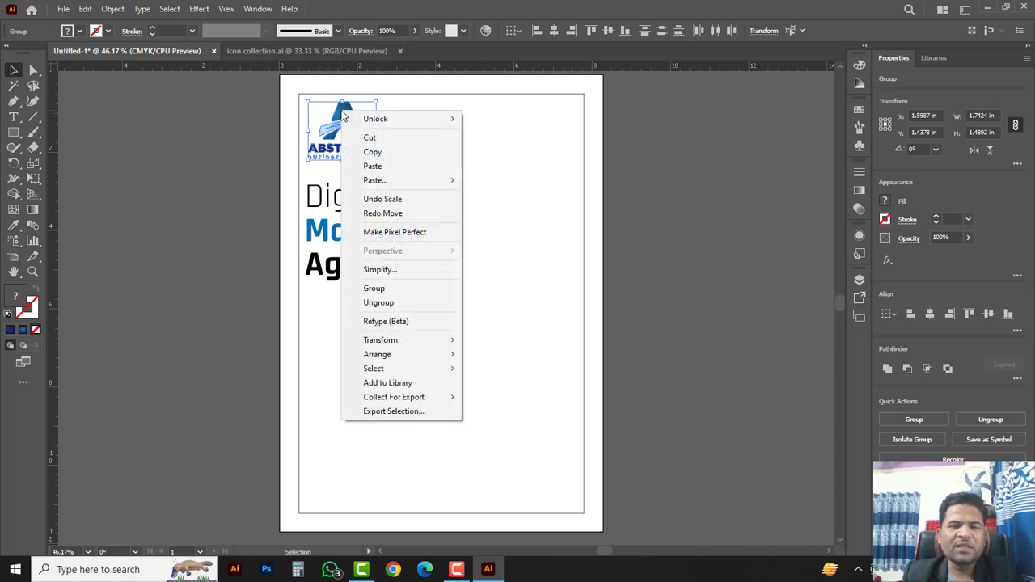
click(375, 289)
click(439, 159)
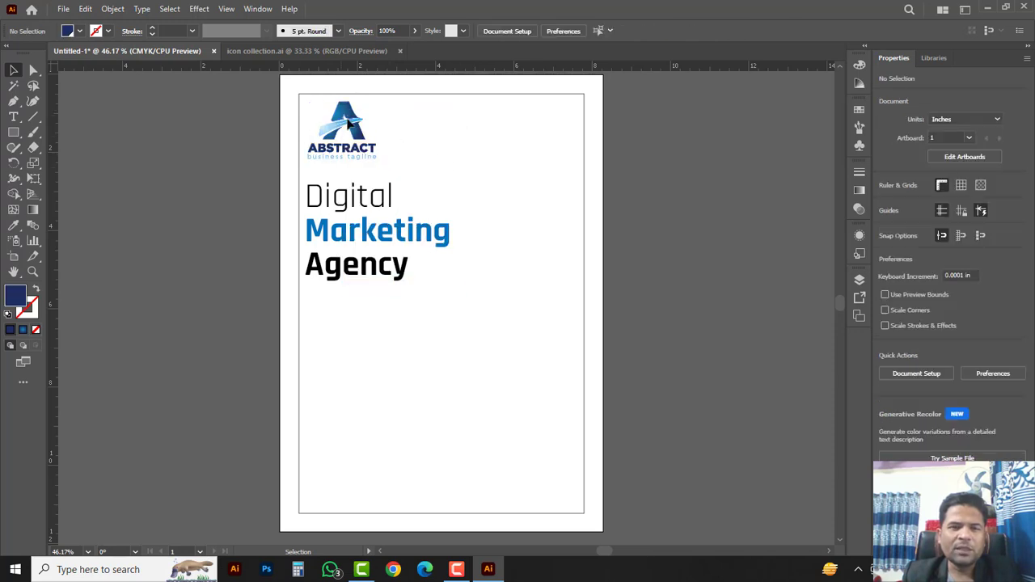
drag(350, 123, 348, 143)
drag(404, 232, 425, 252)
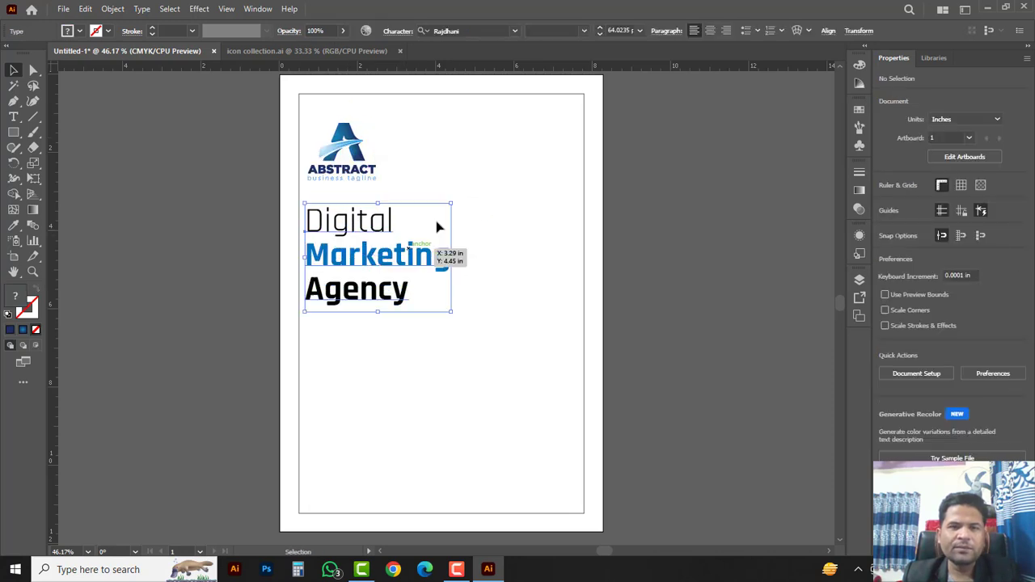
Step: Duplicate the headline and replace its text with 'Boost Your Business'
click(458, 176)
click(405, 270)
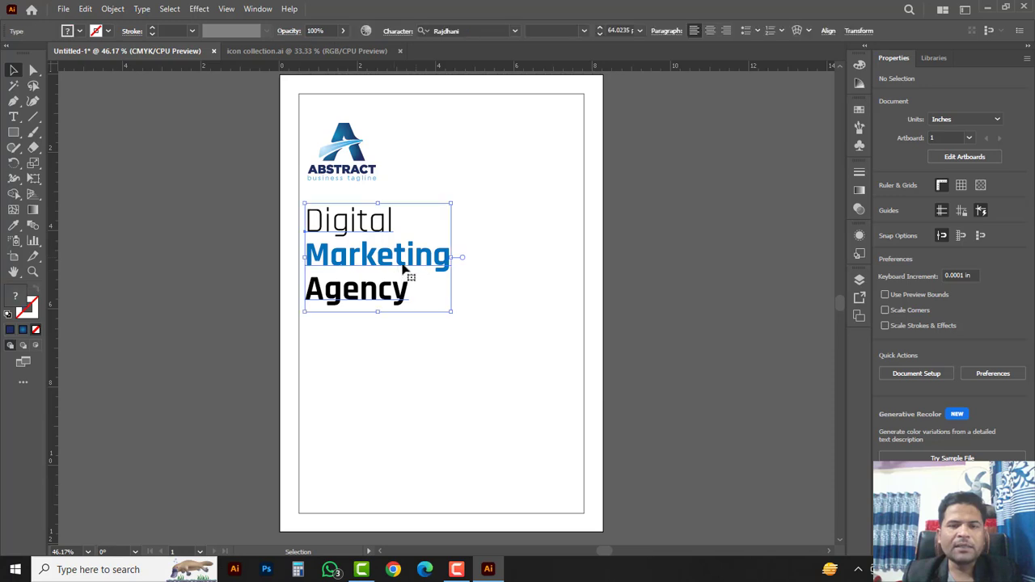
drag(428, 253, 503, 152)
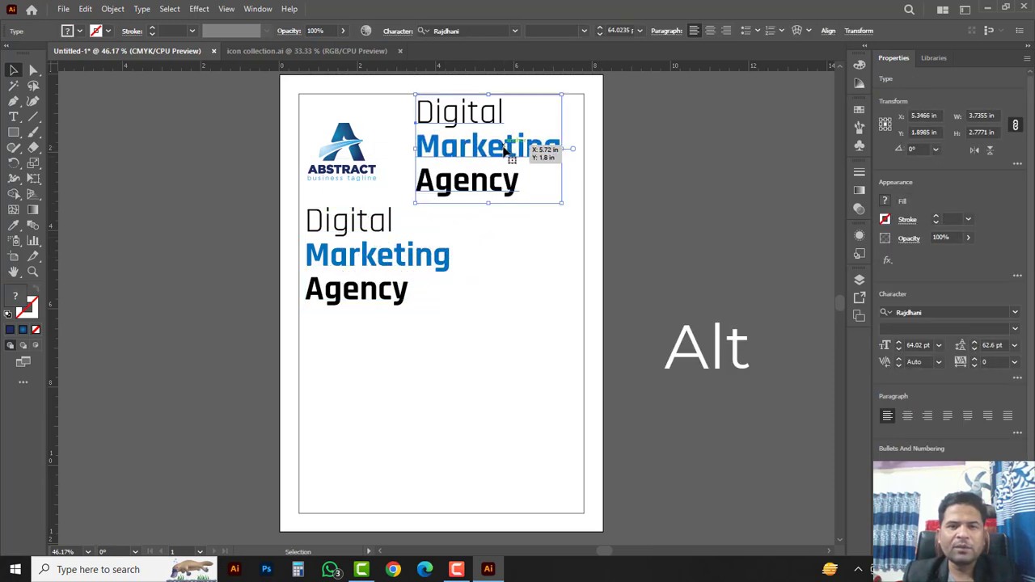
double_click(502, 152)
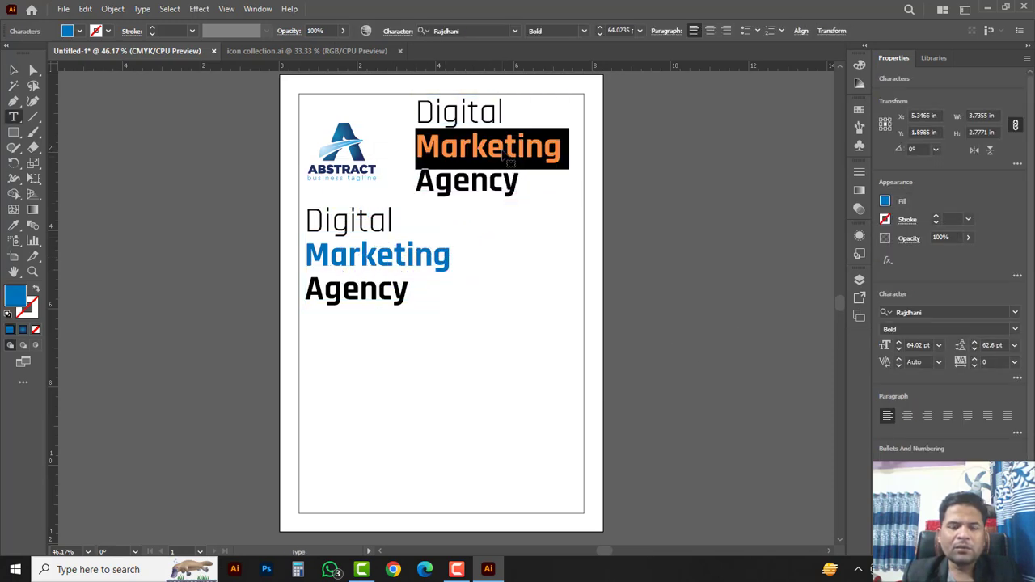
key(ctrl+a)
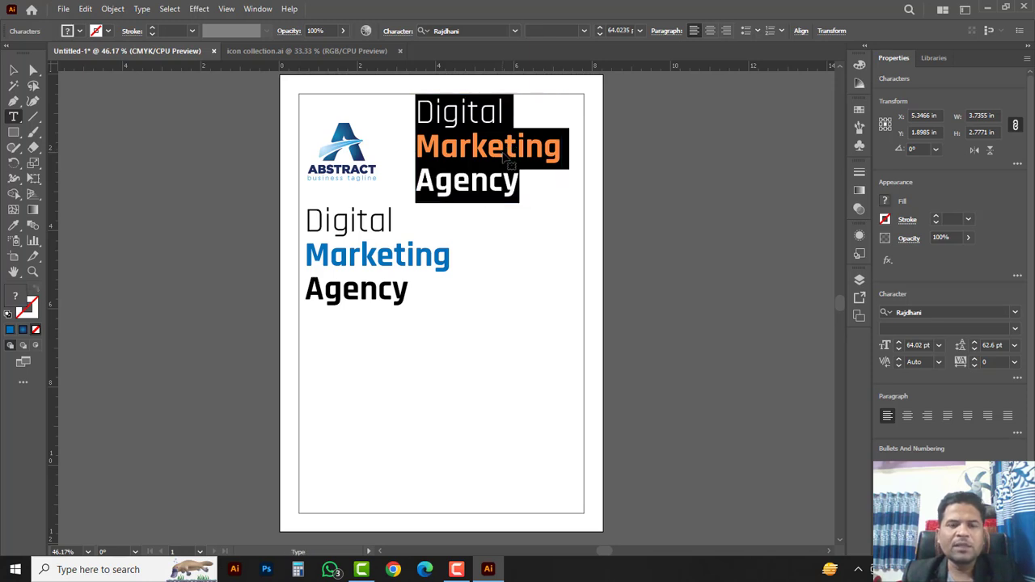
key(BackSpace)
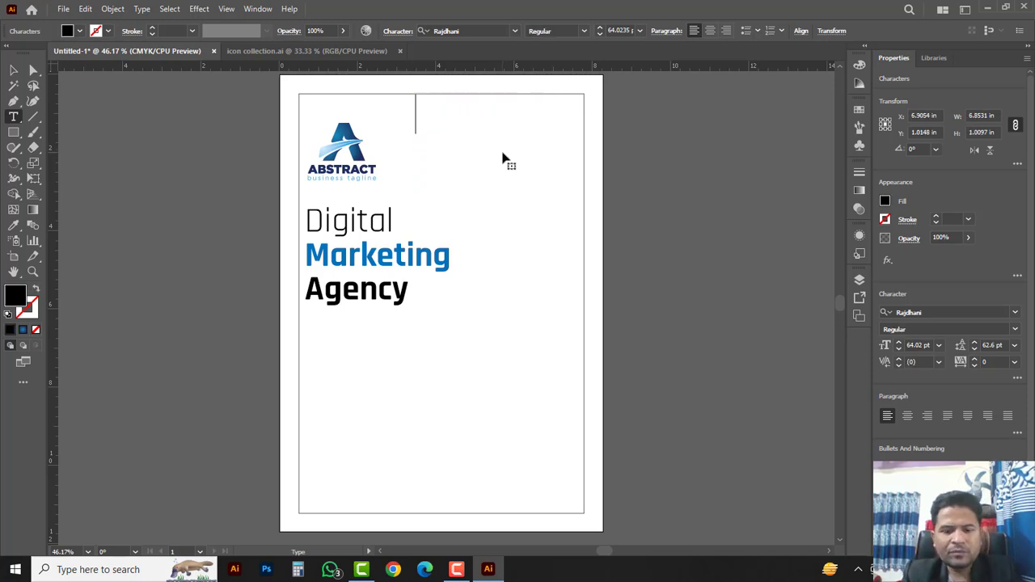
text(Boos)
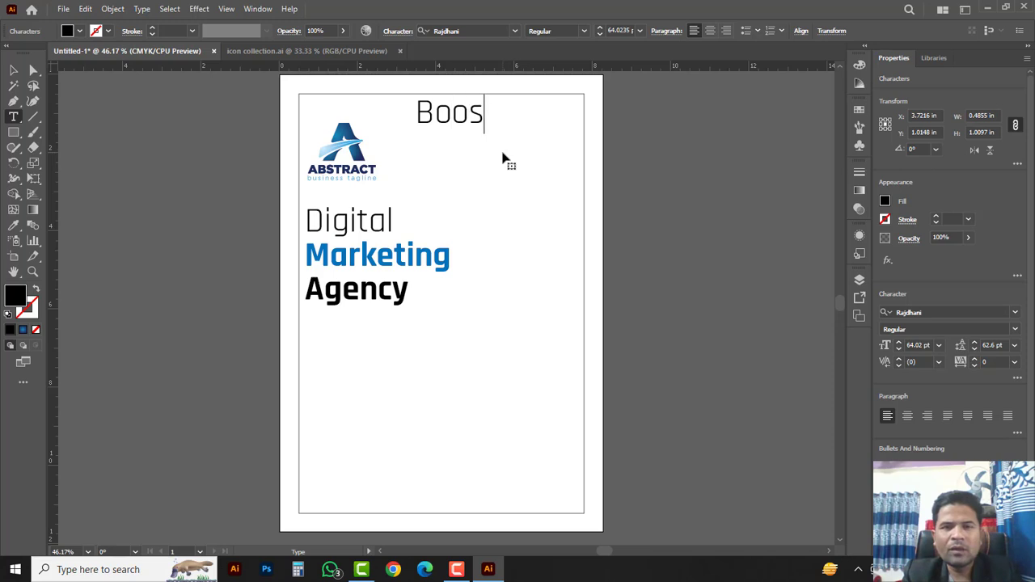
text(t Yout)
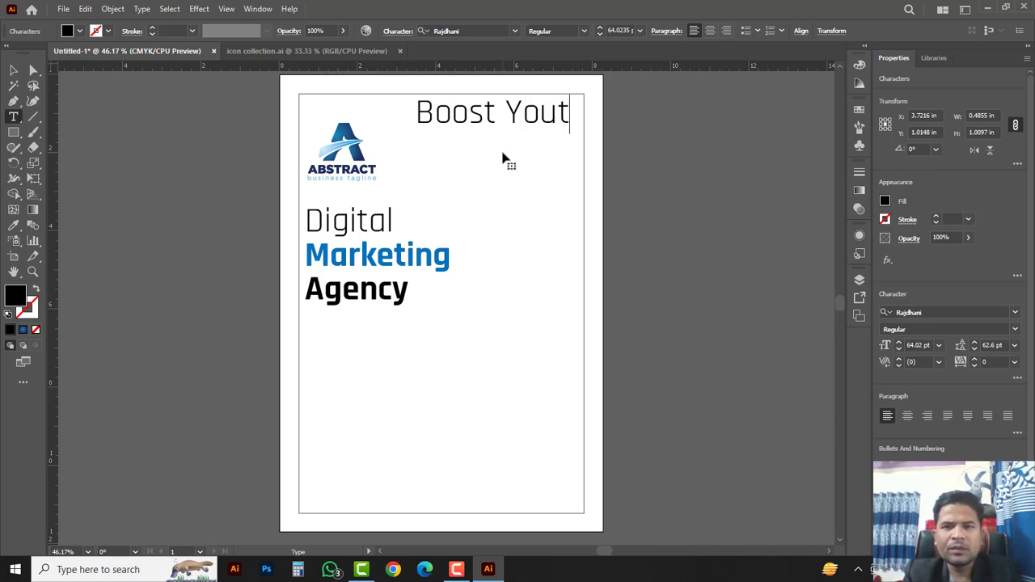
key(BackSpace)
text(r )
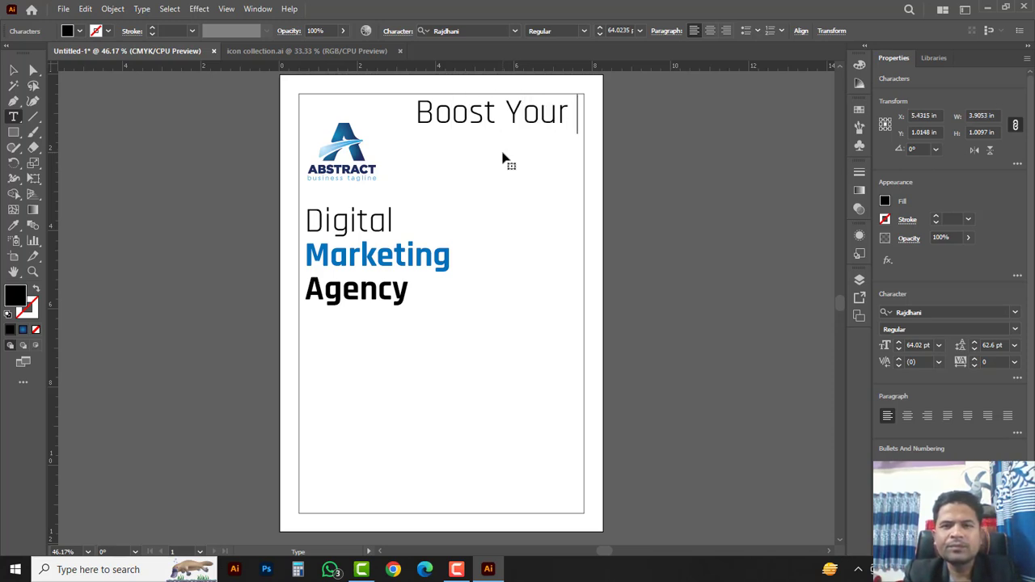
text(Busin)
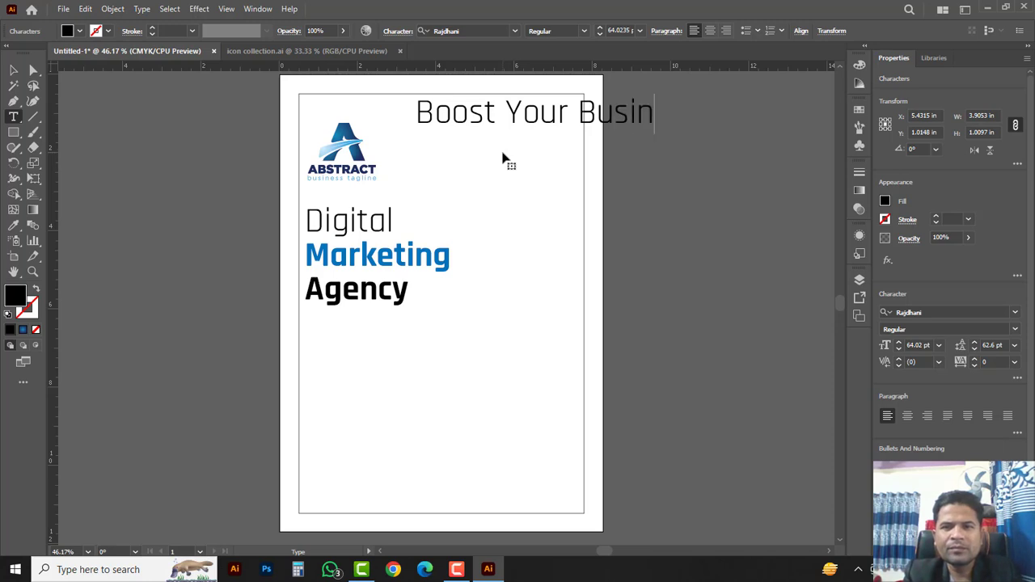
text(ess)
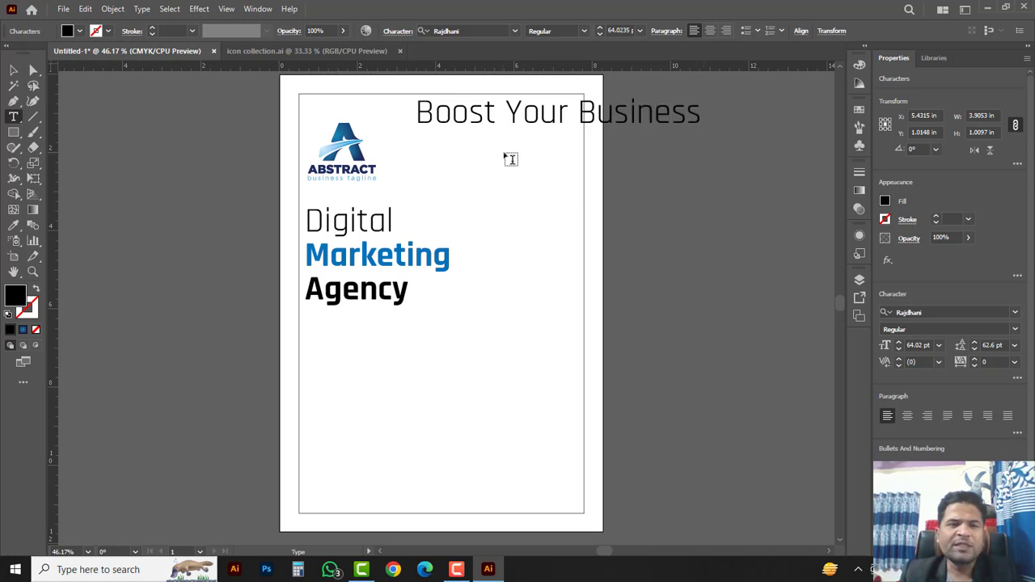
click(14, 70)
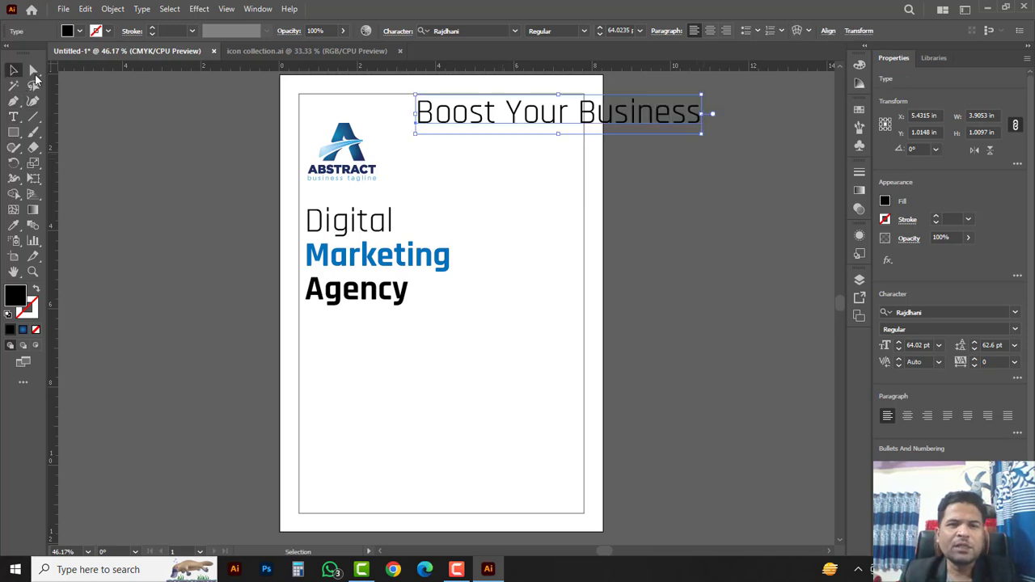
Step: Scale 'Boost Your Business' to about 24 pt and place it top right beside the logo
click(701, 135)
click(689, 118)
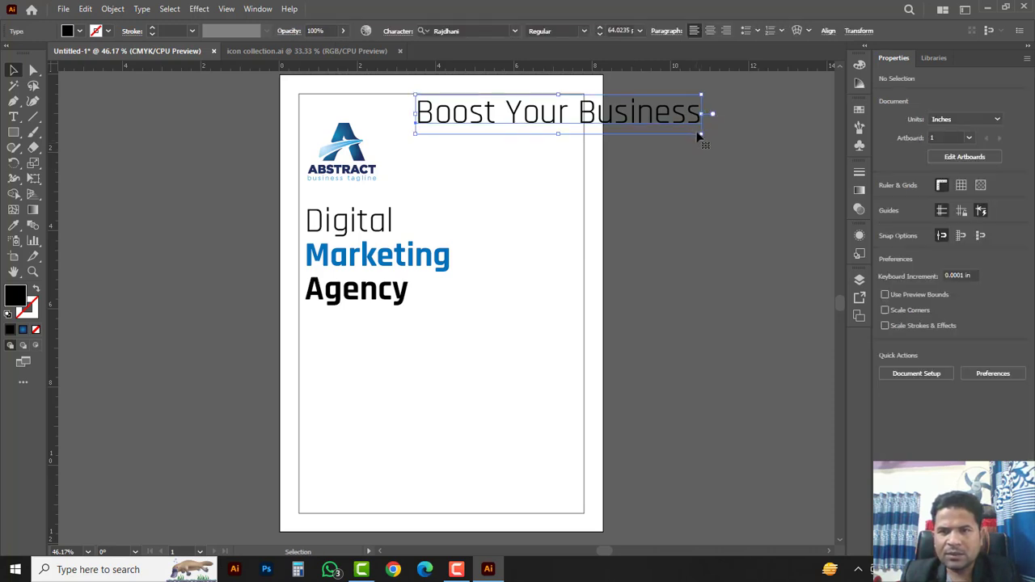
drag(702, 135, 594, 119)
ctrl+click(520, 127)
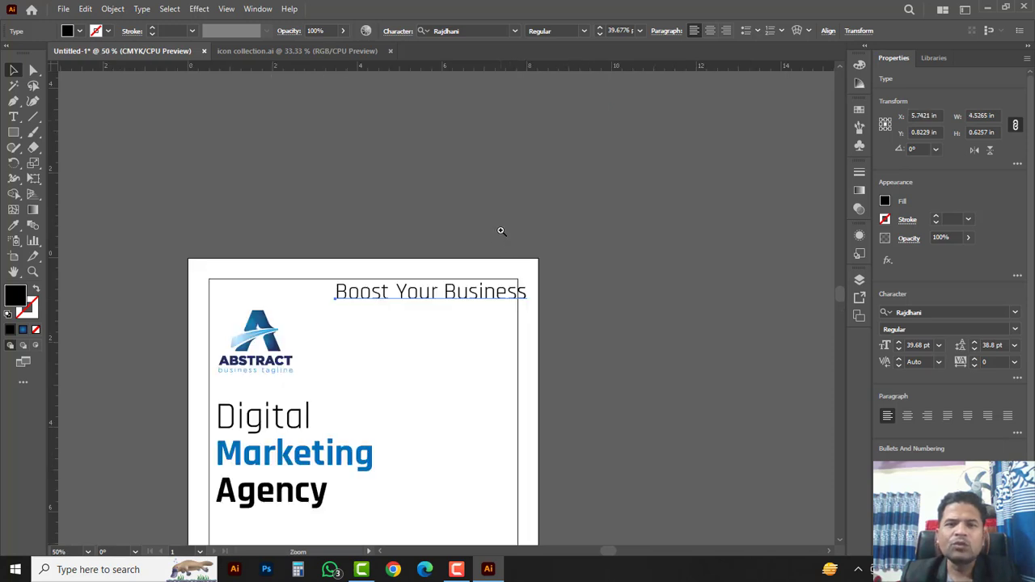
ctrl+click(430, 373)
ctrl+click(408, 264)
drag(553, 245, 584, 224)
drag(638, 179, 612, 221)
drag(351, 186, 500, 208)
drag(627, 228, 637, 227)
Step: Draw a tiny ellipse dot beside the logo
click(449, 219)
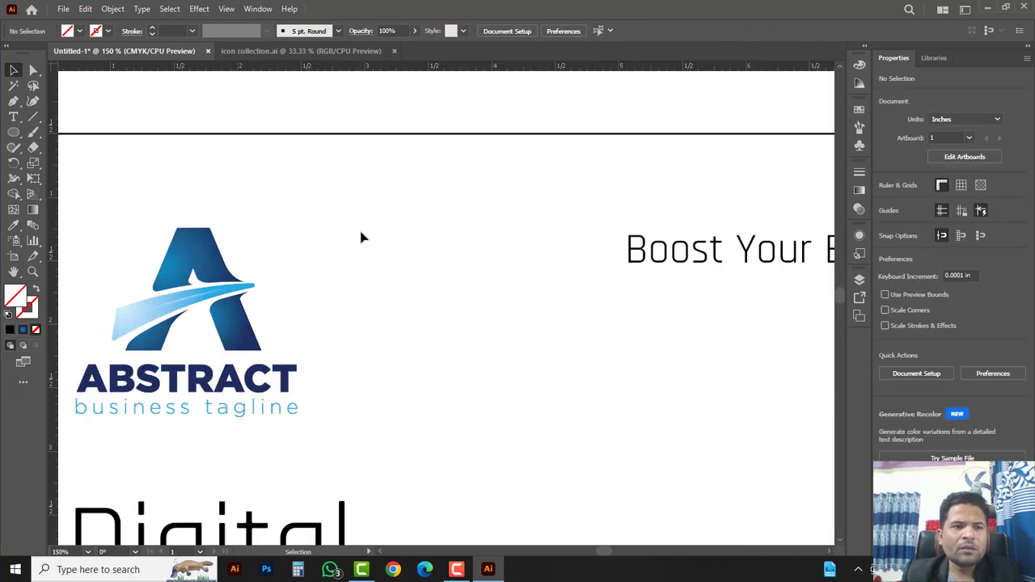
click(13, 134)
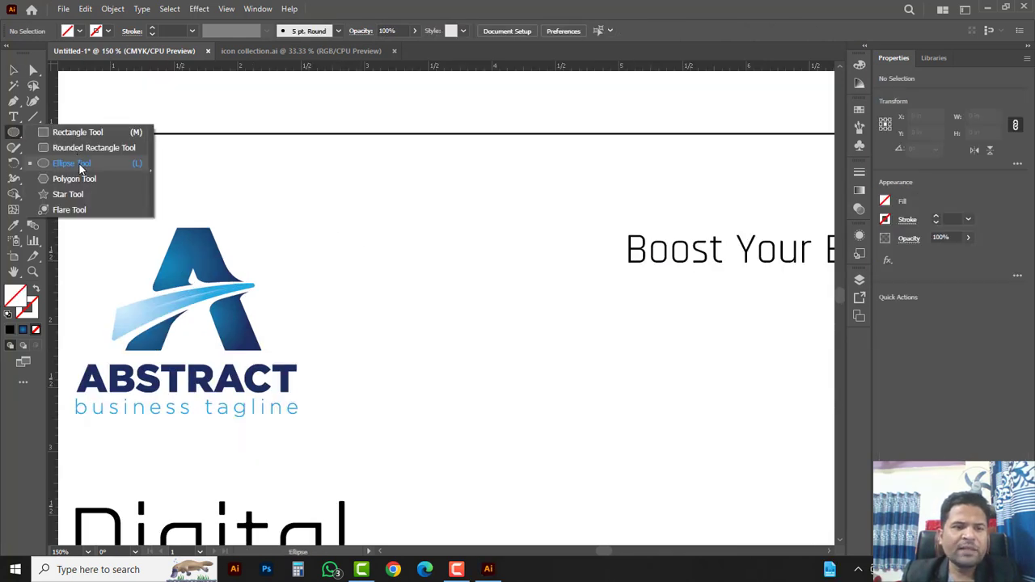
click(81, 166)
drag(340, 210, 343, 214)
key(v)
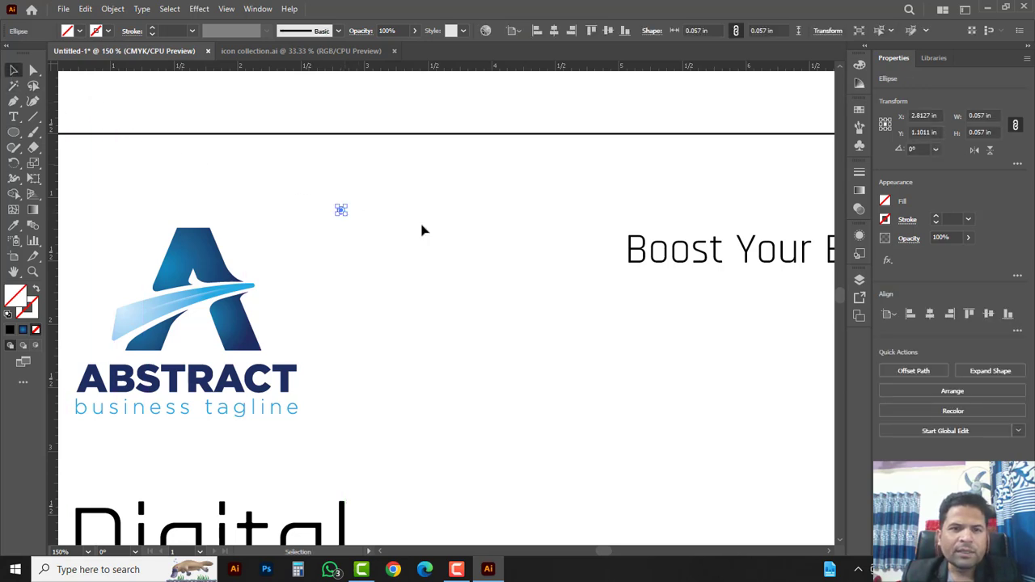
drag(305, 178, 374, 240)
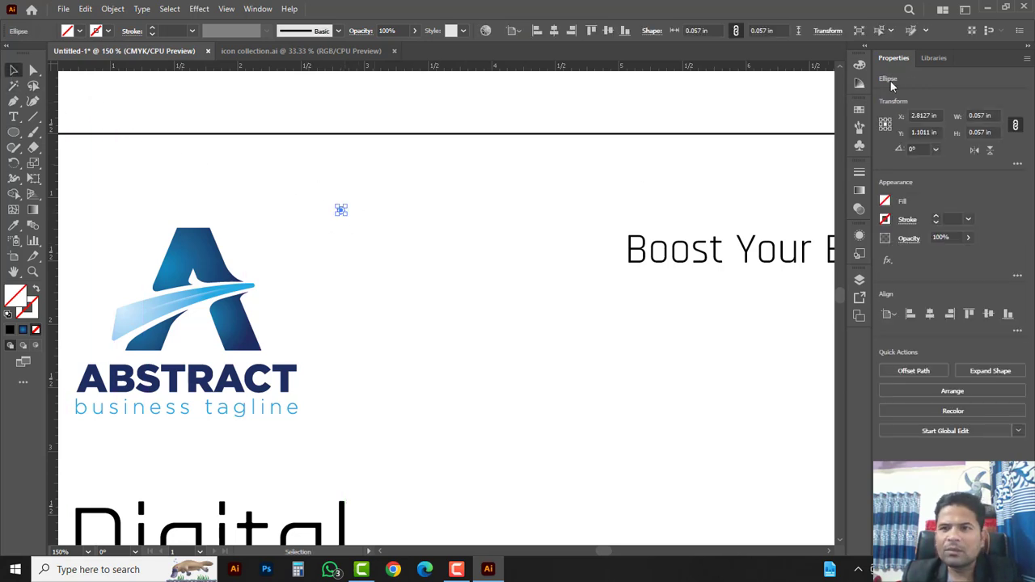
Step: Fill the dot blue: raise cyan and remove magenta and yellow
click(859, 66)
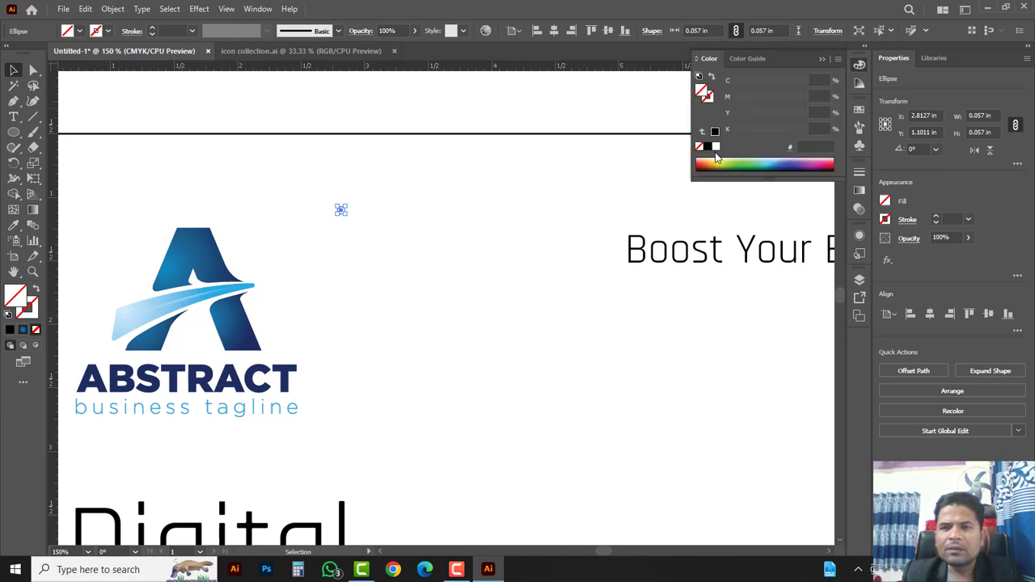
click(769, 165)
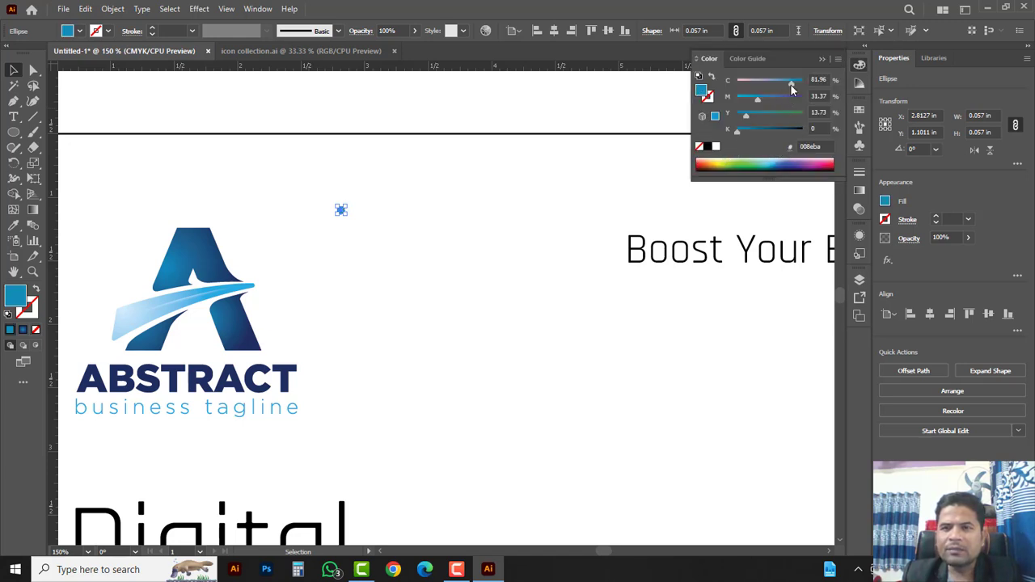
drag(791, 85, 815, 83)
drag(761, 101, 738, 116)
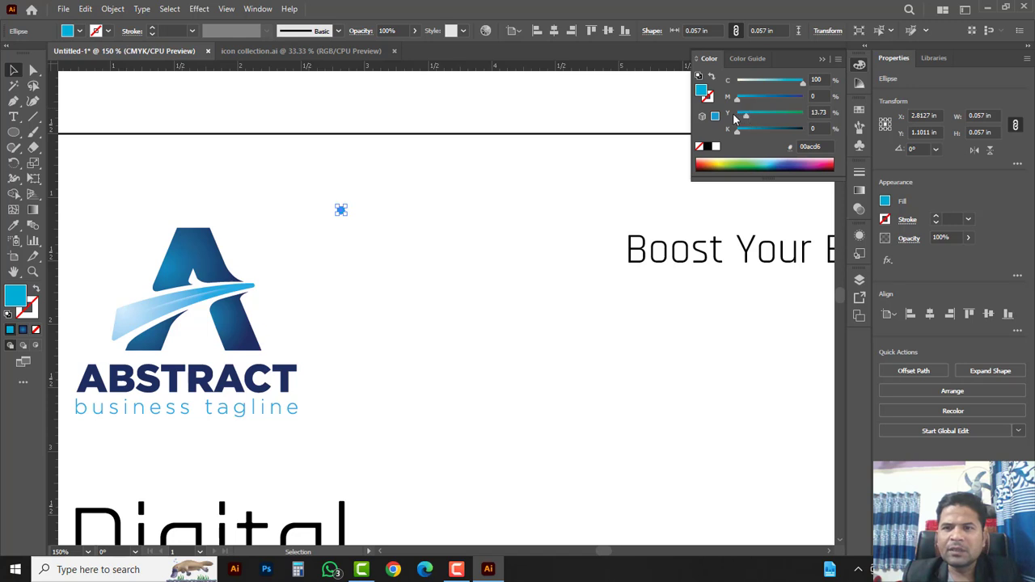
click(735, 117)
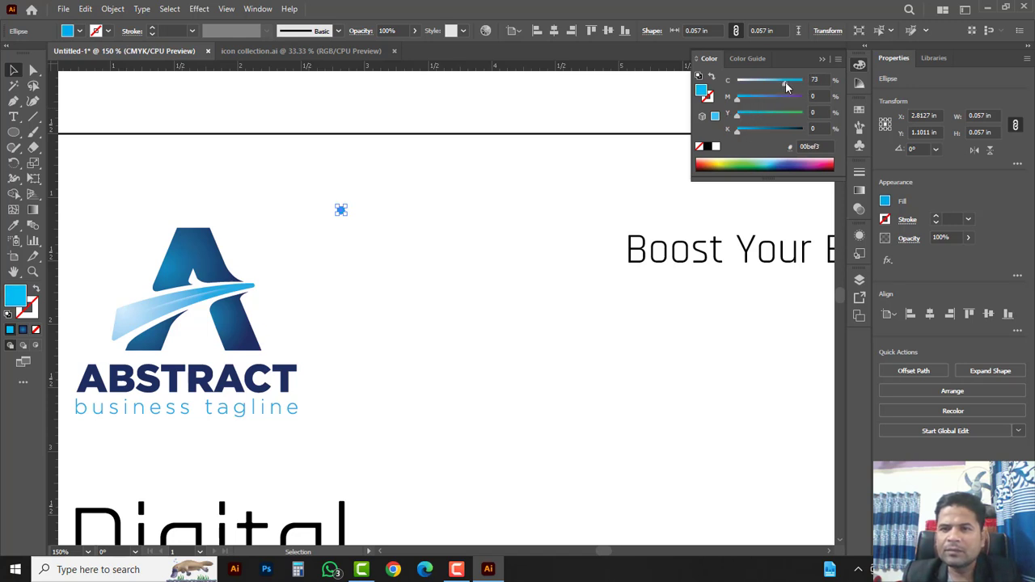
click(396, 230)
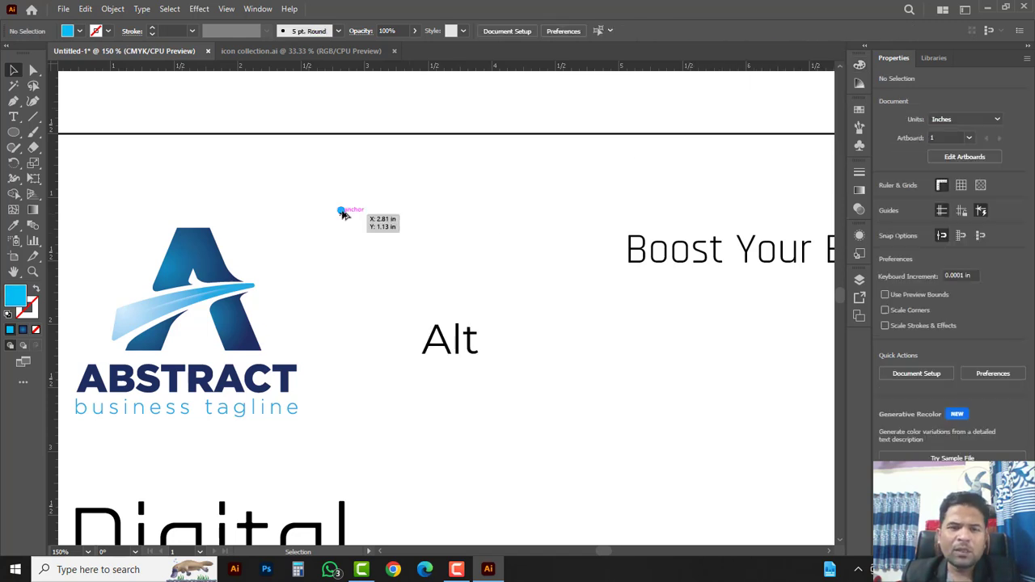
Step: Duplicate the dot into a row of nine, then repeat it into nine rows
drag(341, 212, 366, 212)
key(ctrl+d)
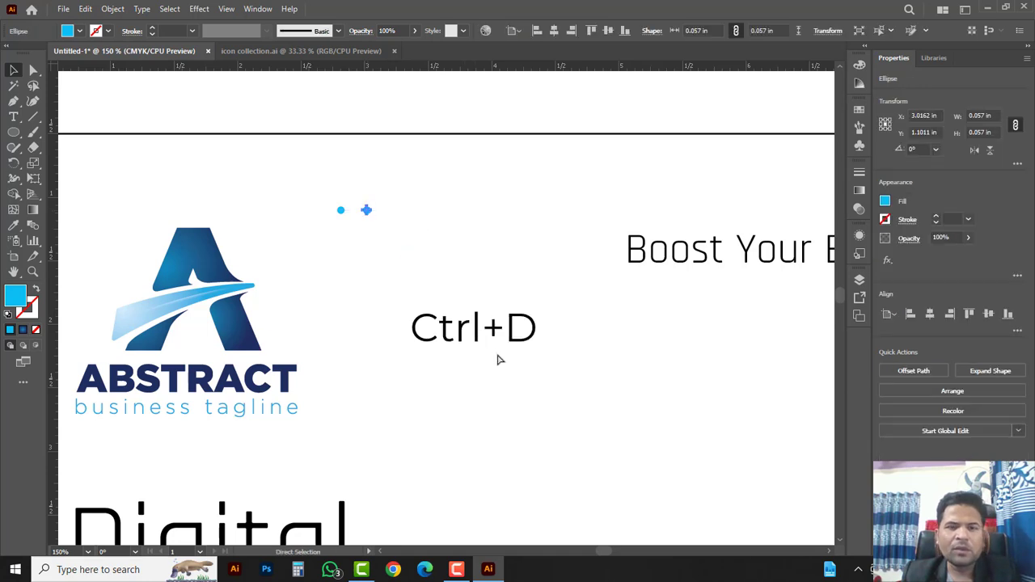
key(ctrl+d)
key(ctrl+d)
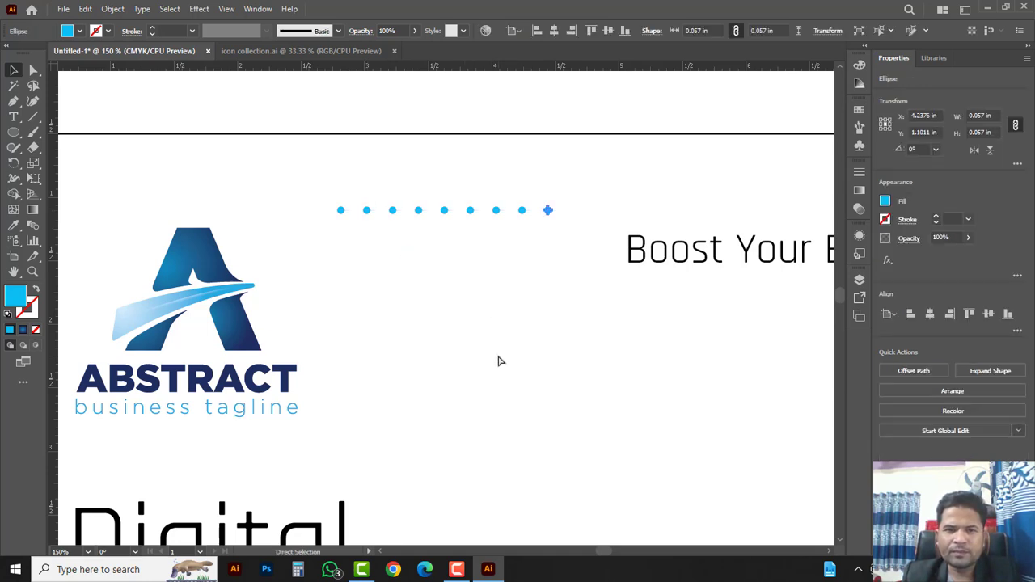
key(v)
drag(568, 238, 371, 237)
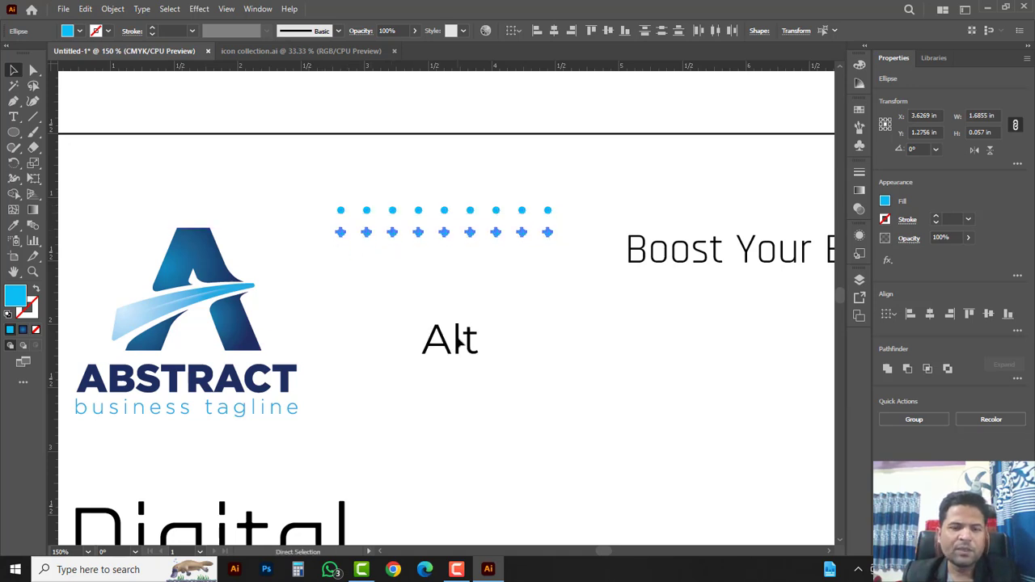
key(ctrl+d)
key(ctrl+d)
key(ctrl+d)
key(ctrl+d)
key(ctrl+d)
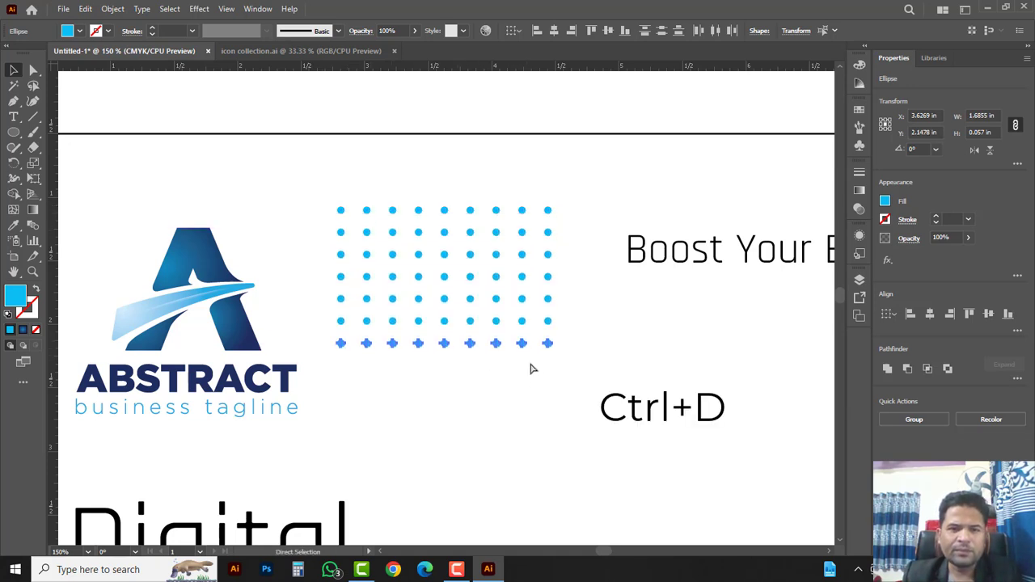
key(ctrl+d)
key(ctrl+d)
Step: Group all the dots into one grid and nudge it slightly up and right
drag(564, 415, 334, 198)
right_click(375, 219)
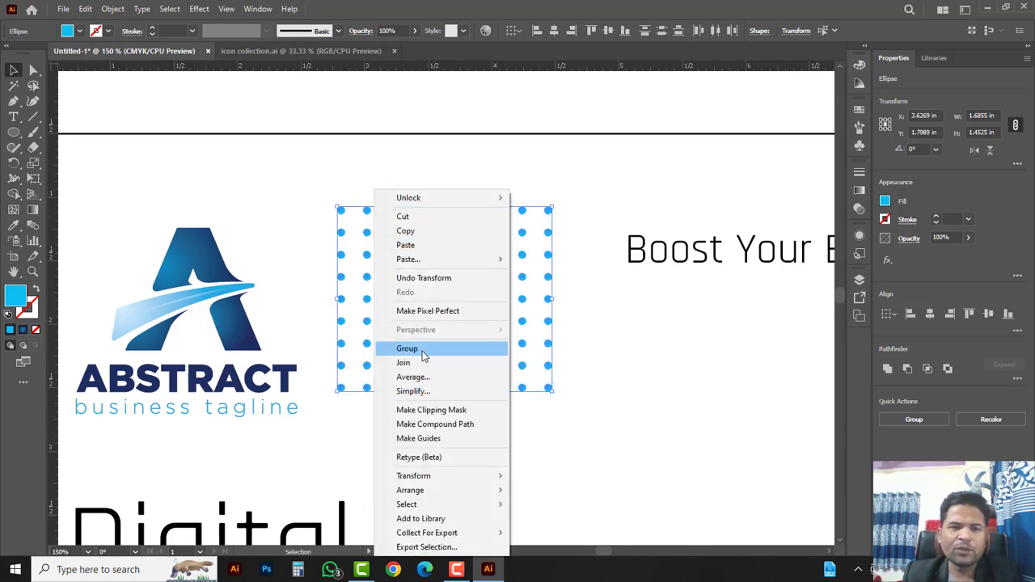
click(408, 349)
click(602, 327)
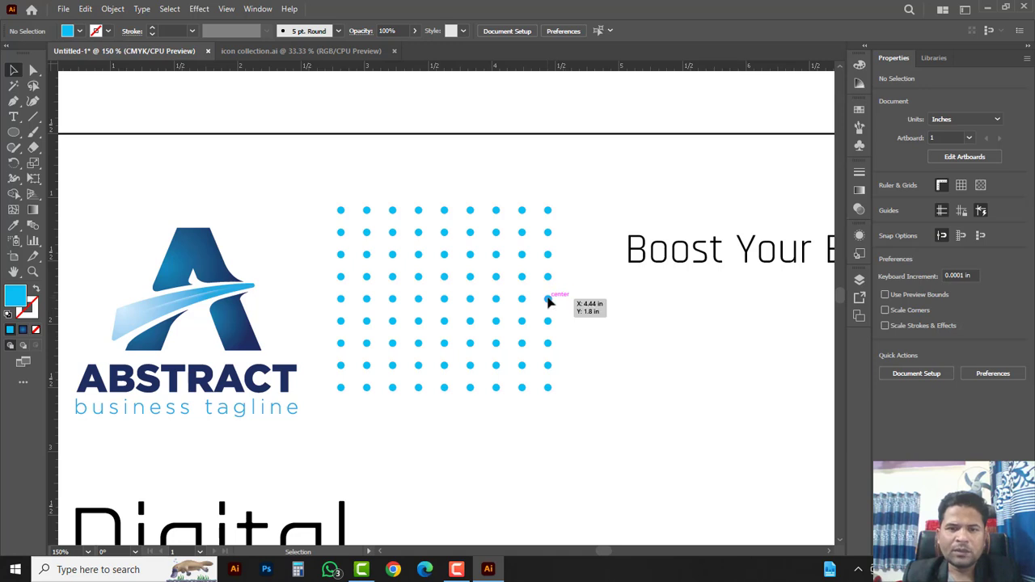
drag(548, 301, 560, 294)
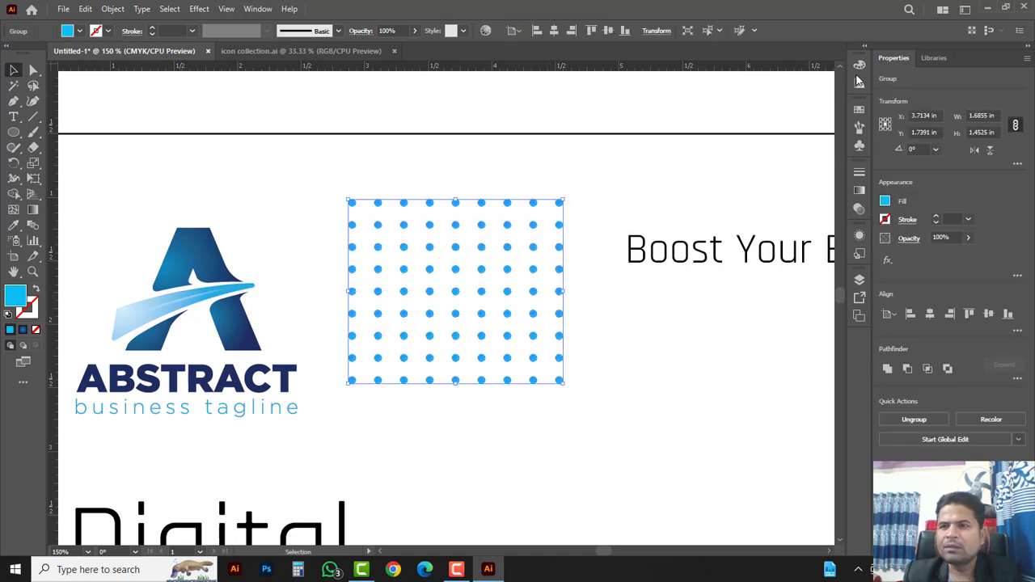
Step: Change the dot grid's fill to light grey (K 20)
click(860, 67)
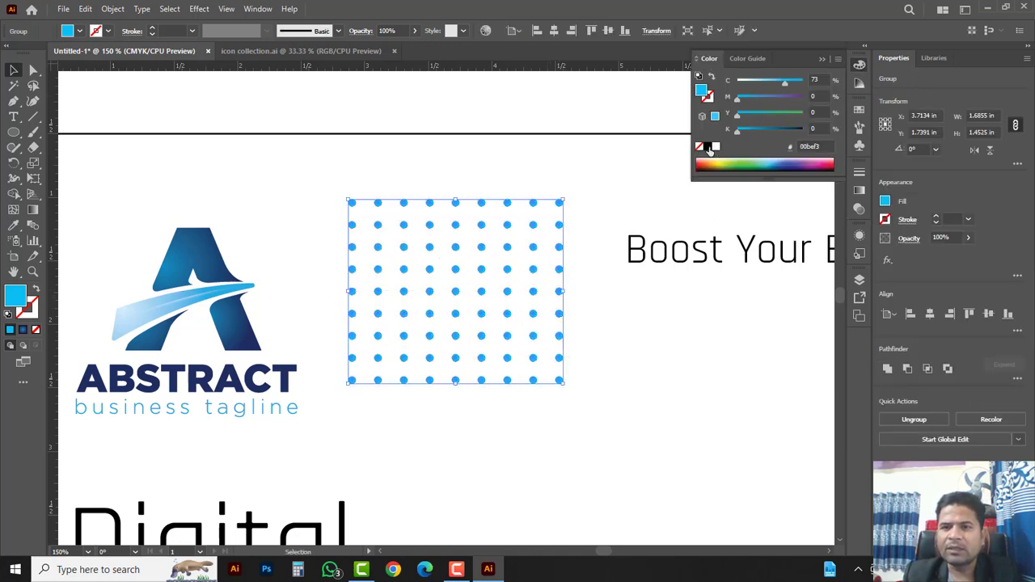
click(709, 147)
click(753, 130)
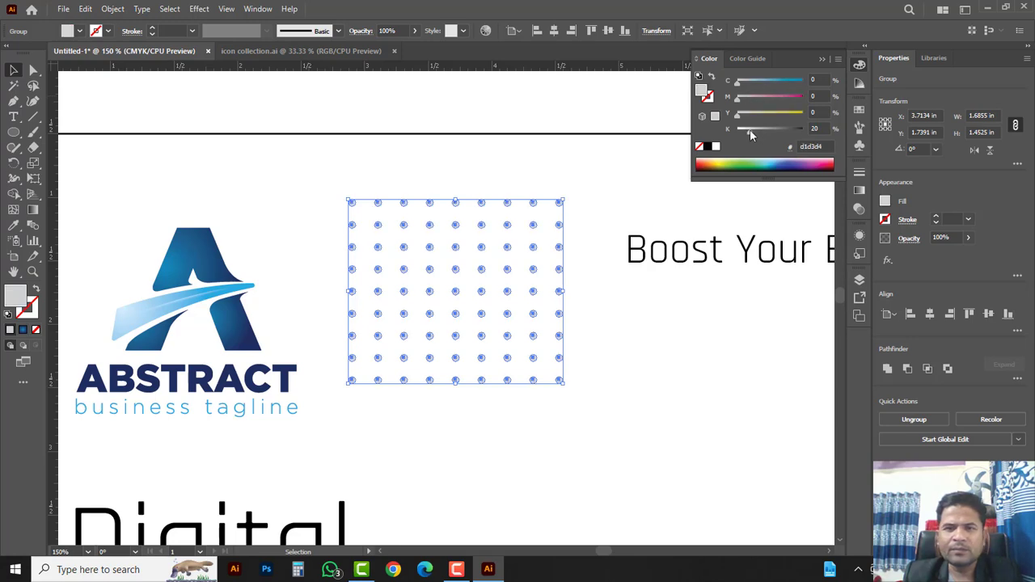
click(548, 210)
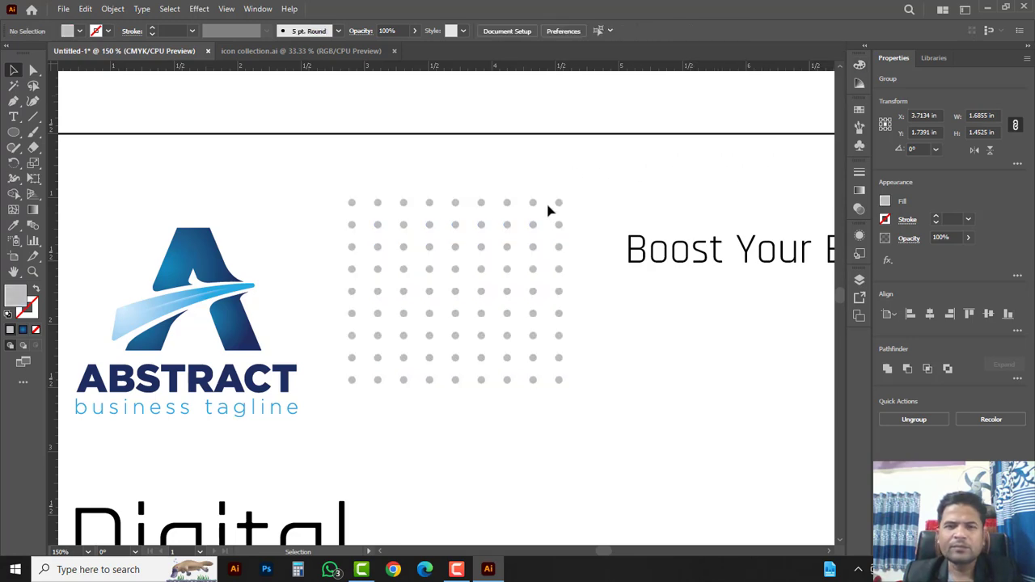
Step: Alt-drag a copy of the grey dot grid down below the headline
ctrl+alt+click(439, 331)
ctrl+alt+click(494, 328)
ctrl+alt+click(486, 316)
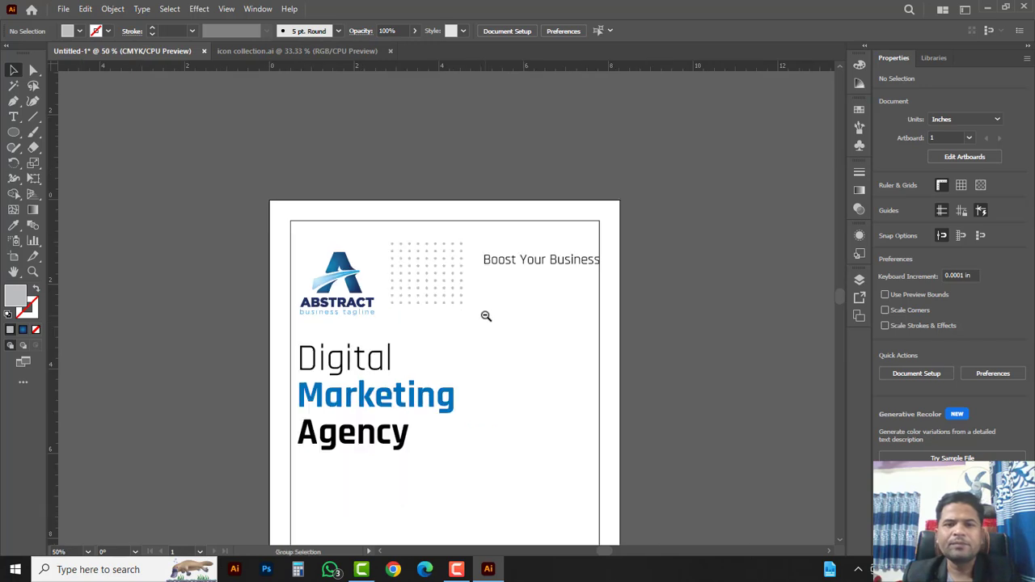
drag(491, 347, 493, 199)
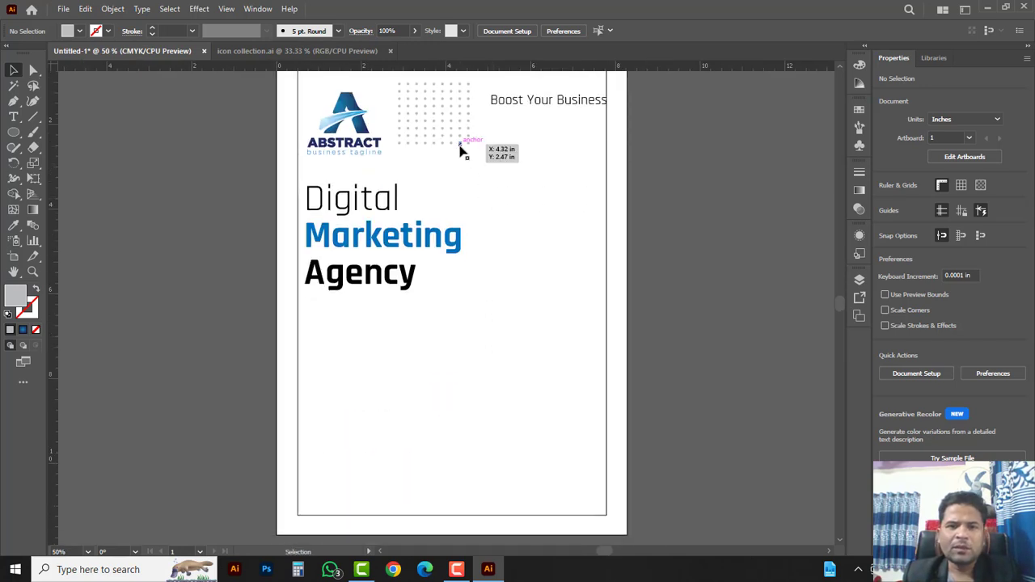
drag(459, 148, 490, 459)
click(520, 339)
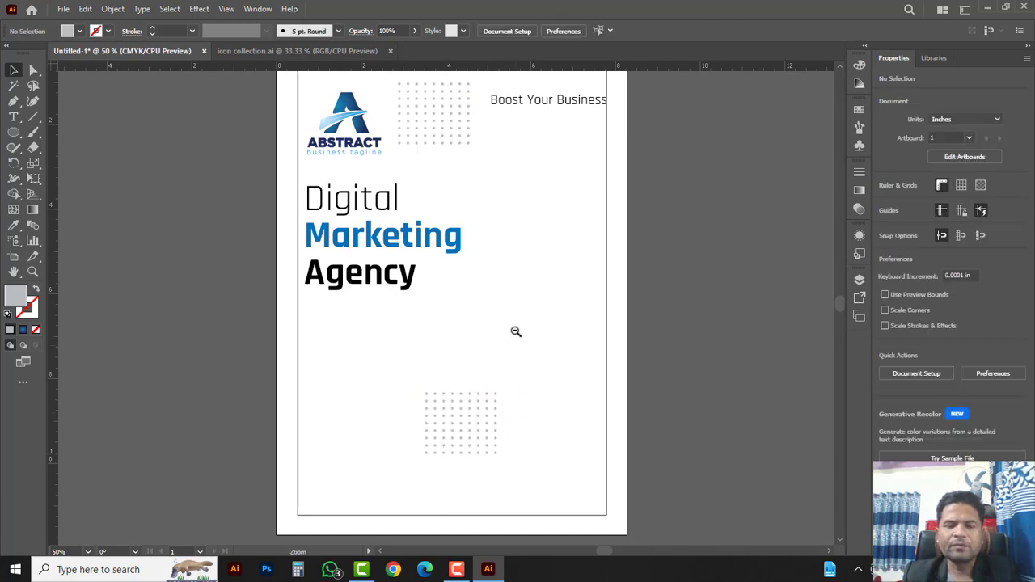
ctrl+alt+click(515, 330)
drag(285, 207, 522, 395)
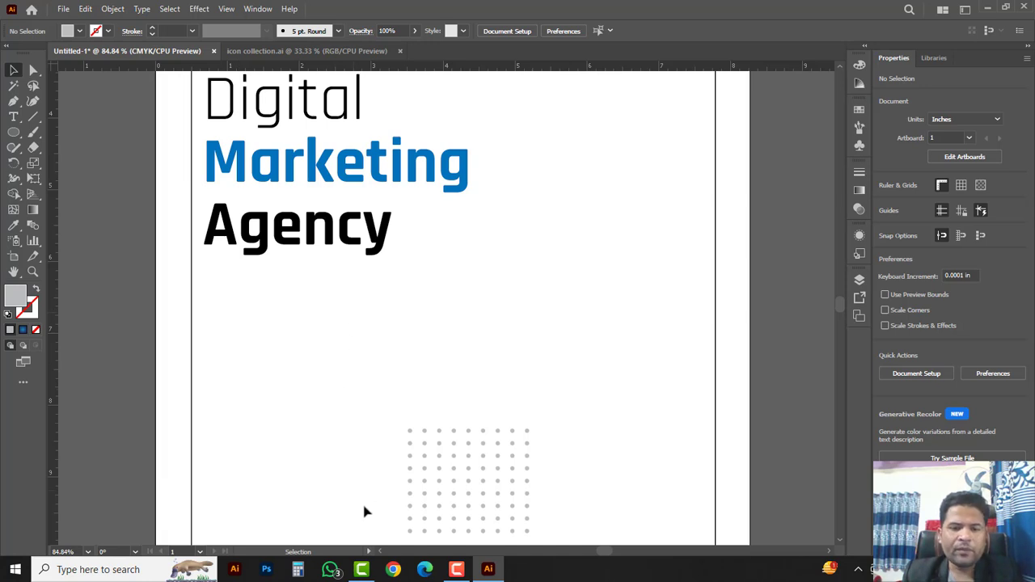
Step: In Chrome, search 'lorium', open lipsum.com and select its first Lorem Ipsum paragraph
click(396, 570)
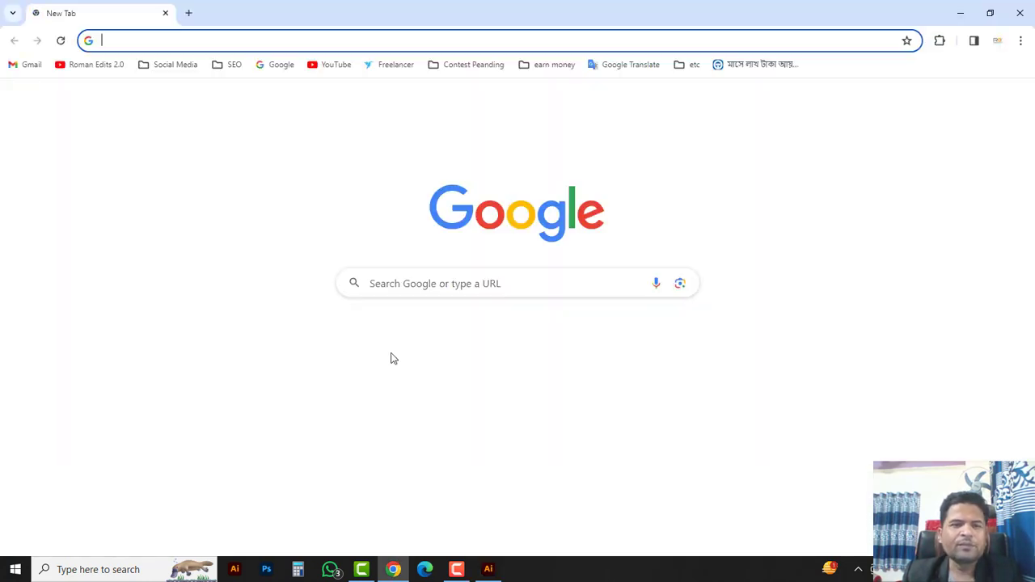
click(410, 285)
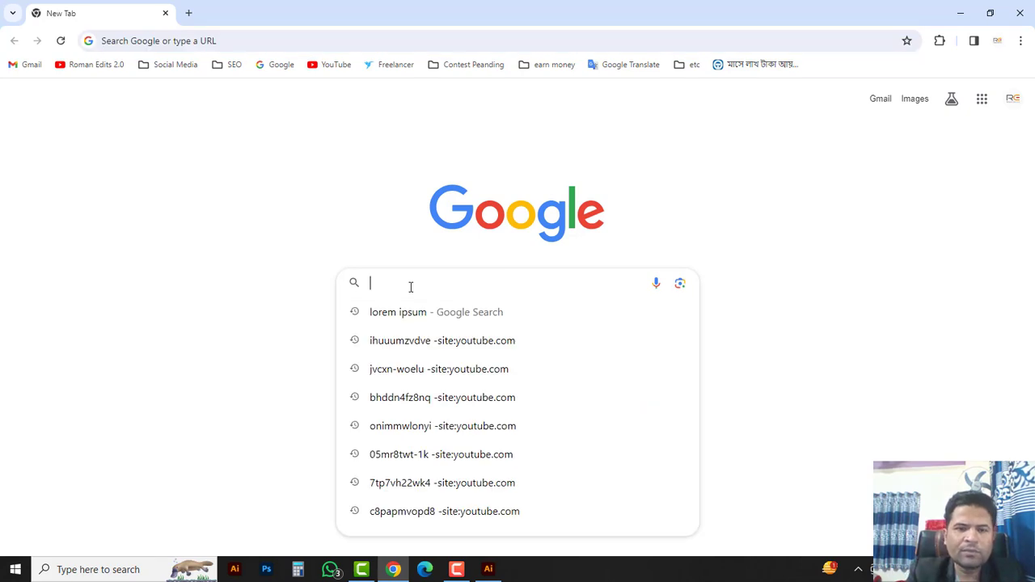
text(loriu)
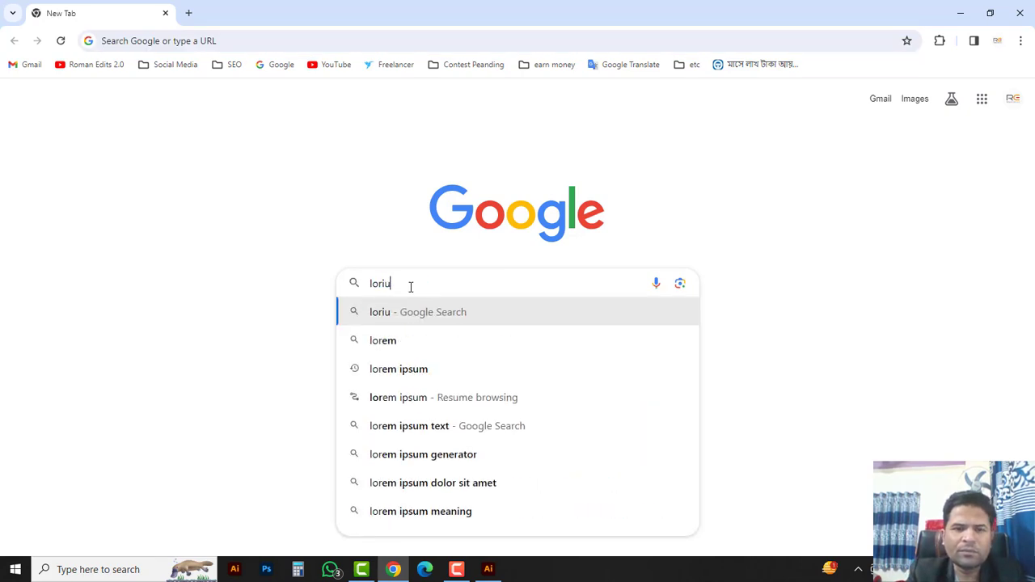
text(m)
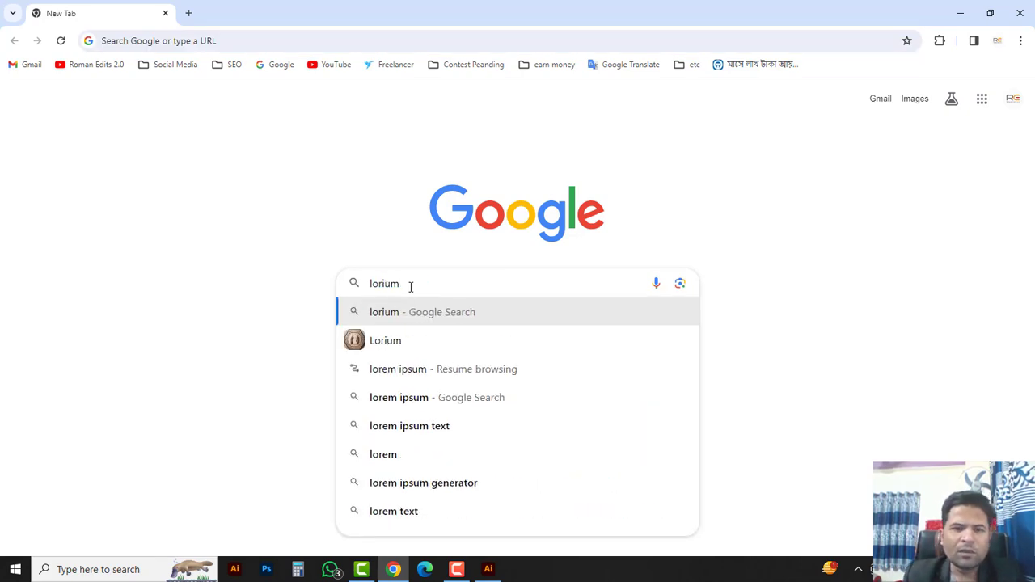
click(388, 398)
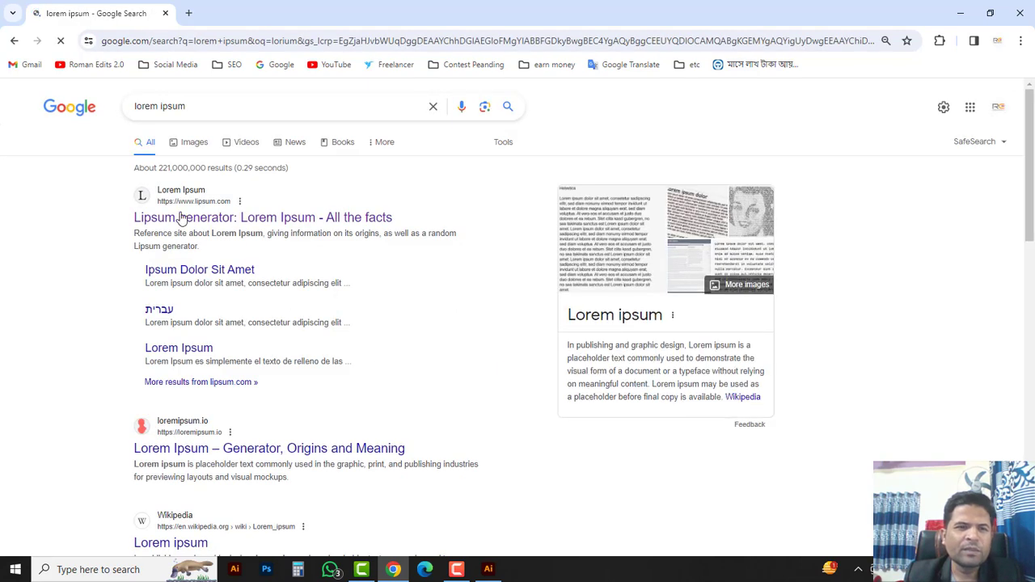
click(175, 196)
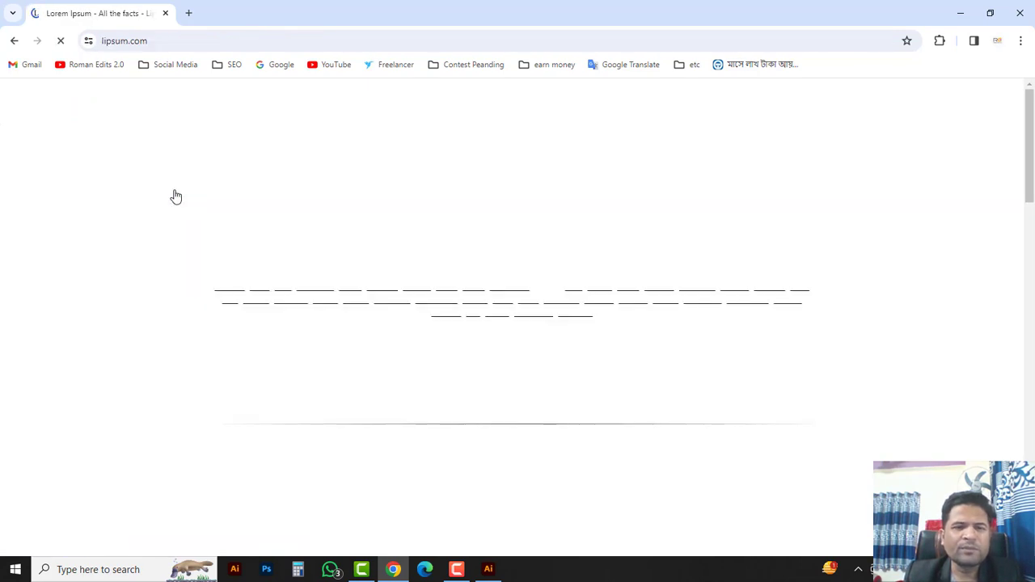
scroll(540, 352, down, 2)
scroll(494, 326, down, 2)
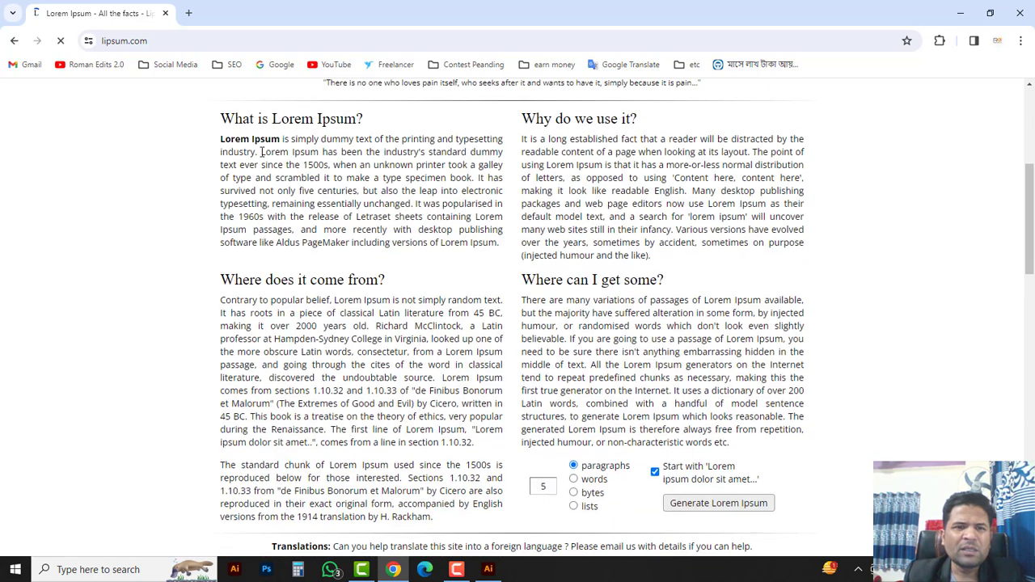
drag(221, 139, 474, 179)
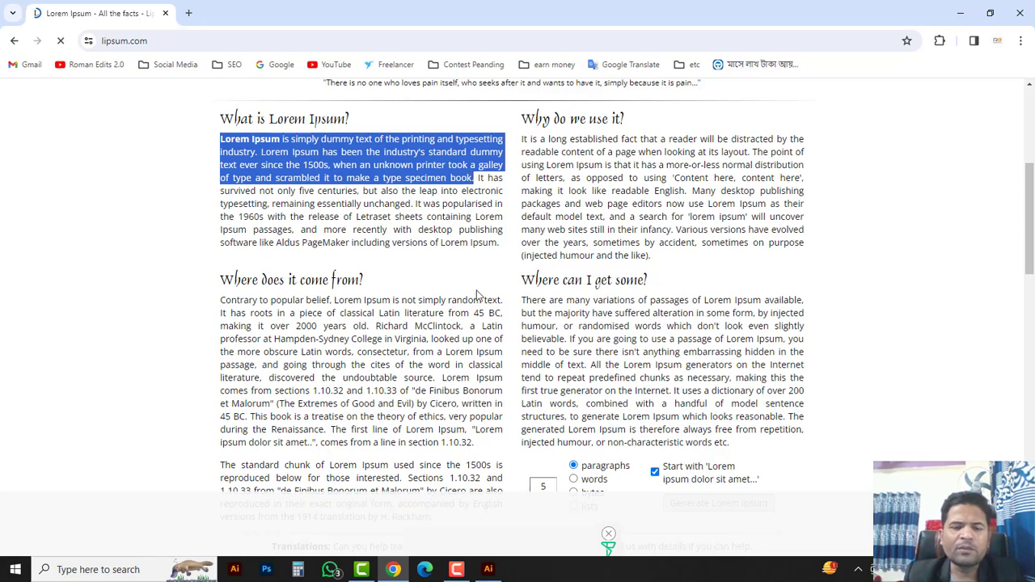
click(492, 565)
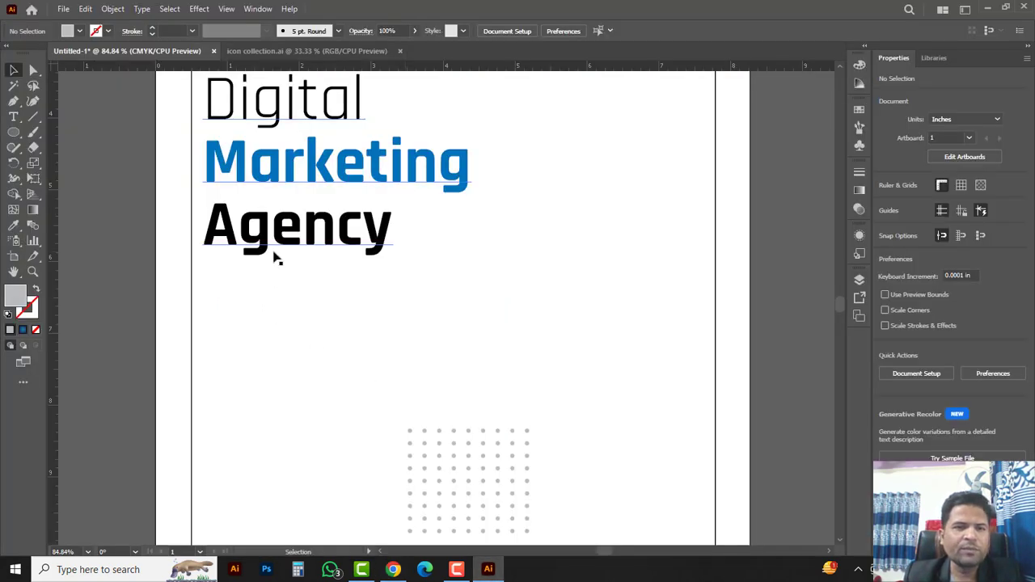
Step: Paste the Lorem Ipsum paragraph into a new text frame below the headline and select it all
drag(14, 116, 81, 122)
drag(198, 272, 485, 393)
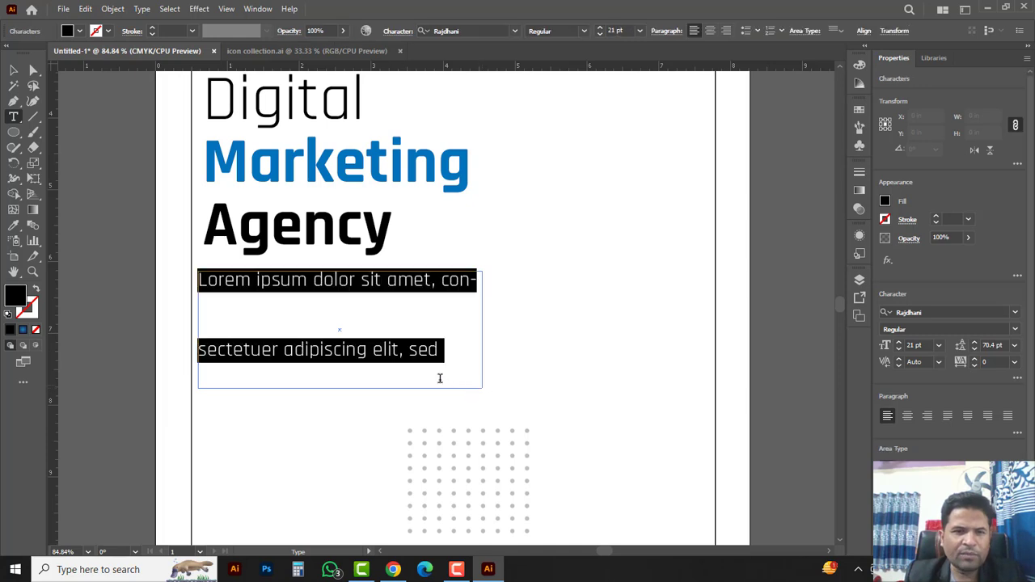
key(ctrl)
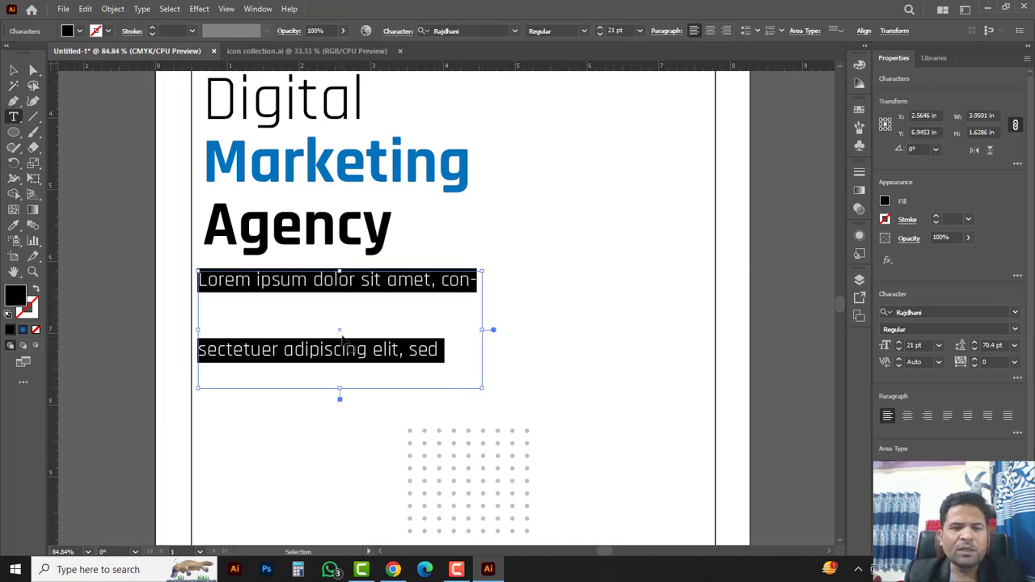
key(ctrl+v)
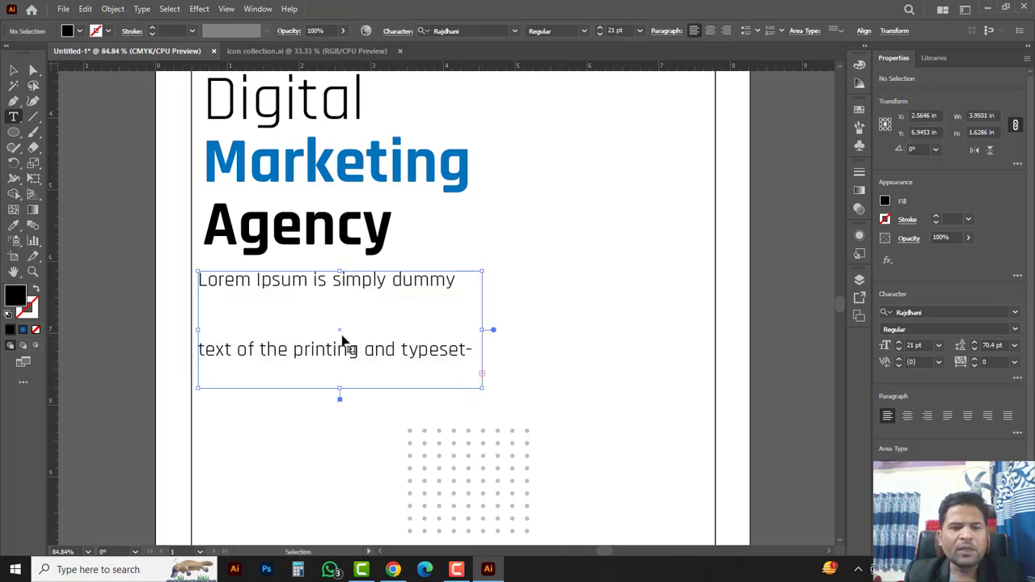
key(ctrl+a)
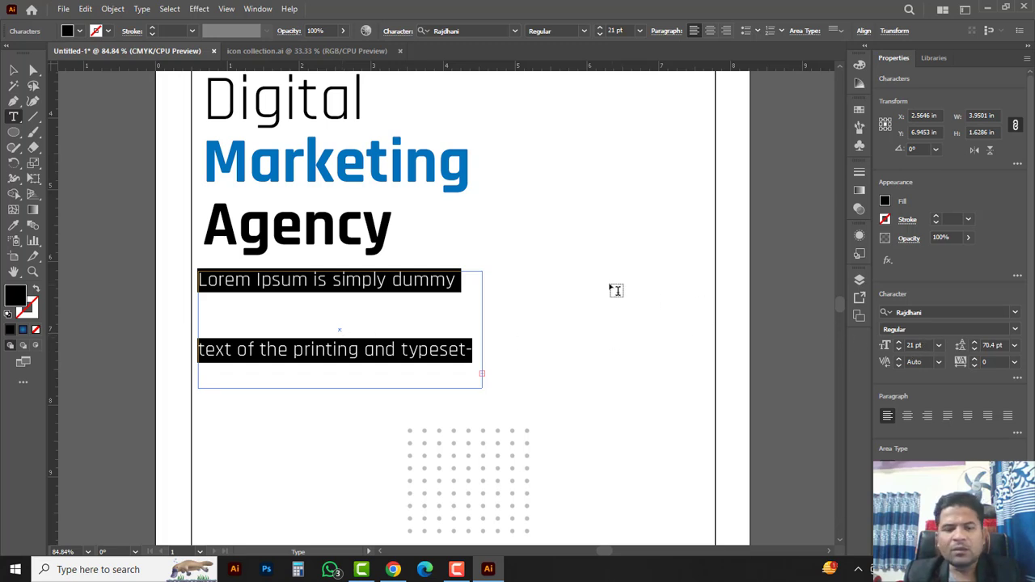
key(ctrl+t)
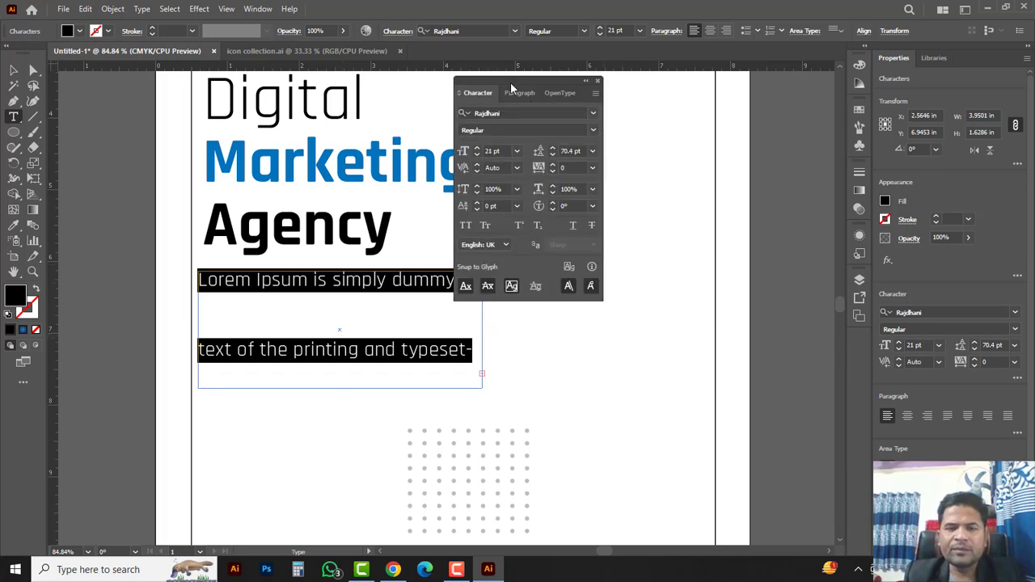
Step: Tighten the body paragraph's leading in the Character panel to about 14 pt
drag(511, 82, 601, 107)
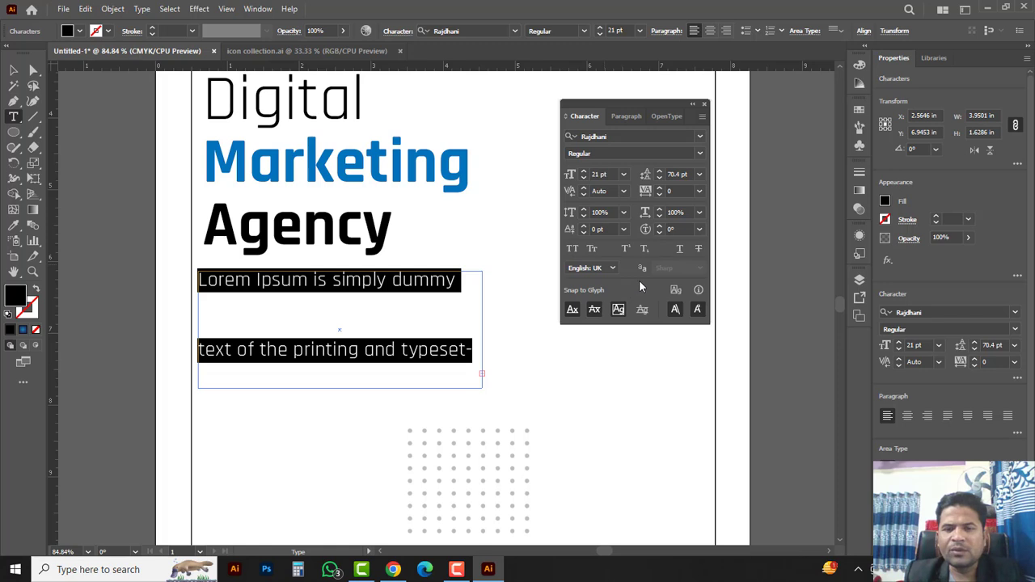
click(658, 178)
click(658, 178)
click(658, 178)
click(658, 178)
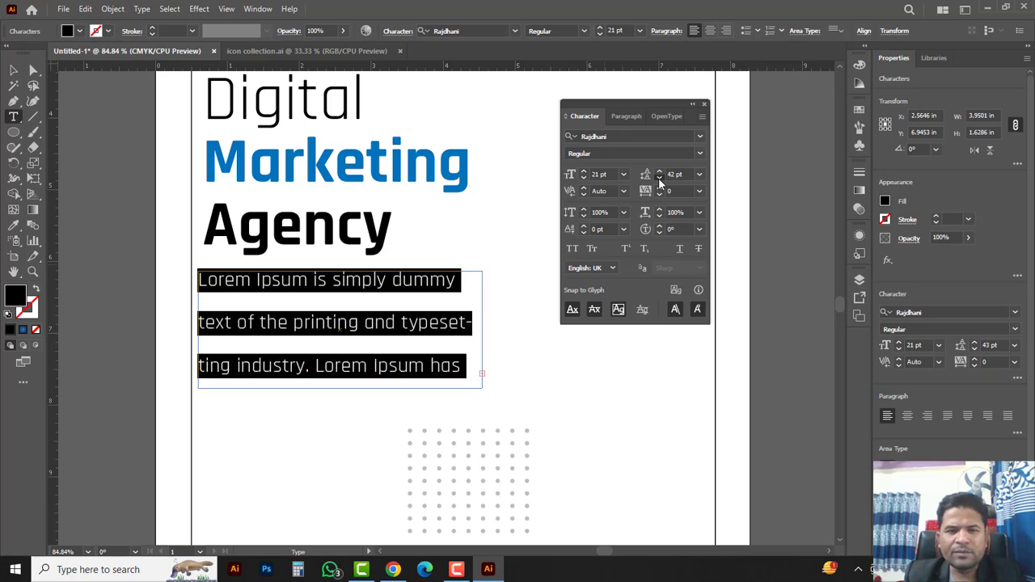
click(658, 178)
click(659, 177)
click(658, 178)
click(659, 178)
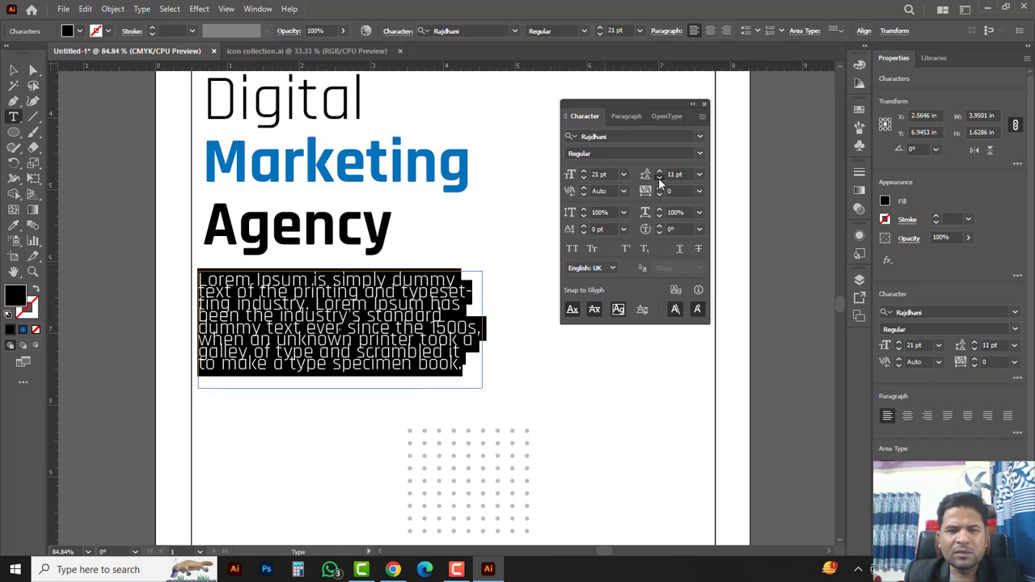
click(658, 178)
click(659, 171)
click(659, 170)
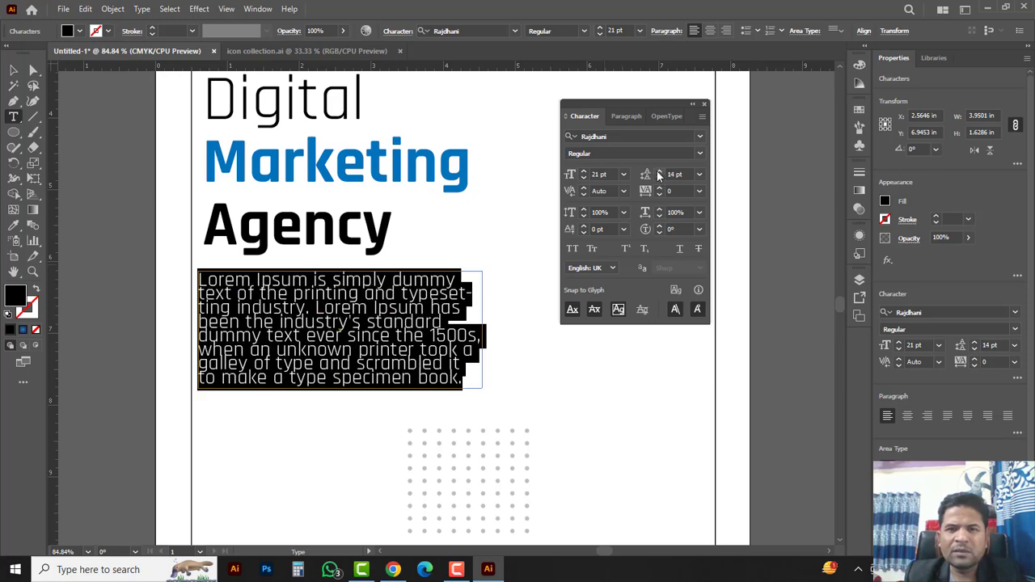
Step: Shrink the body text to 17 pt and resize its frame so the lines reflow
click(584, 179)
click(584, 179)
click(584, 178)
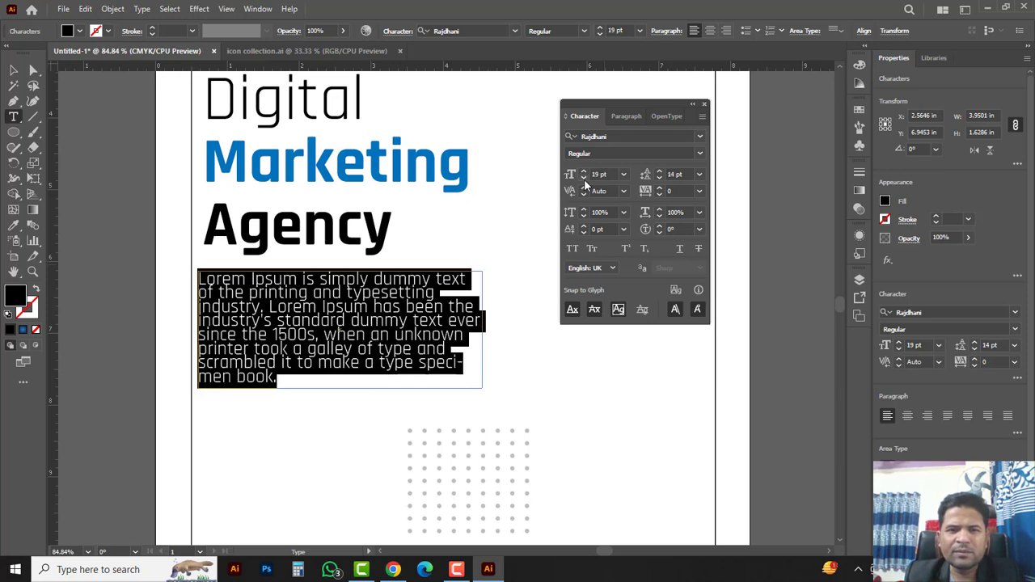
click(584, 178)
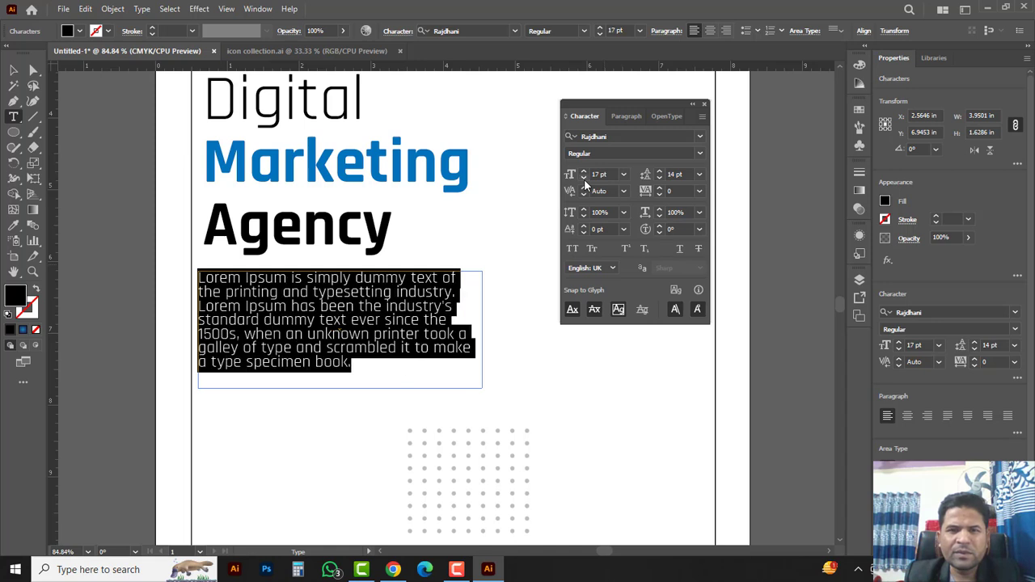
click(12, 72)
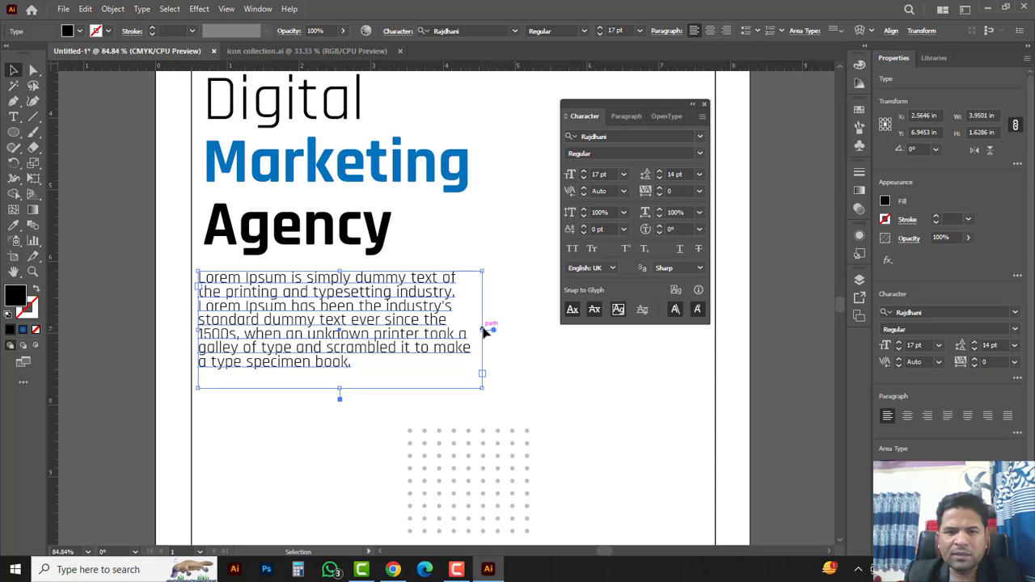
drag(483, 333, 507, 334)
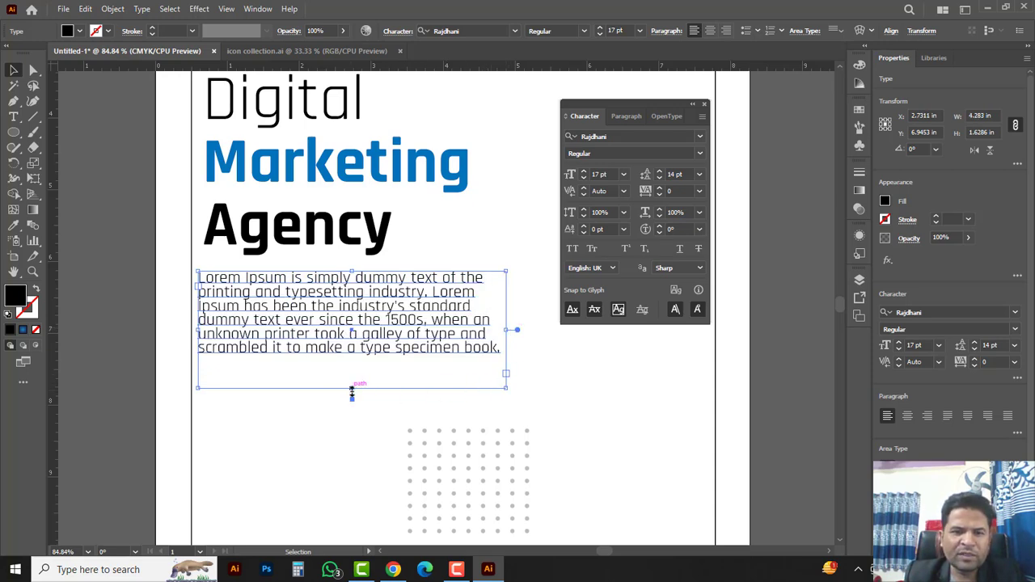
drag(352, 392, 352, 369)
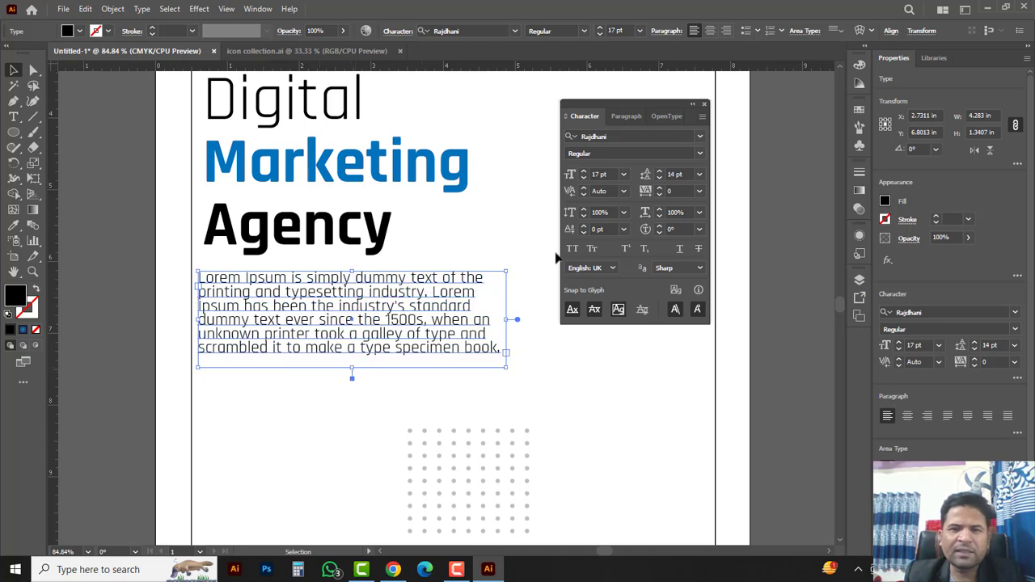
Step: Set the leading to 17 pt and font size to 14 pt, then trim the frame to fit
click(658, 179)
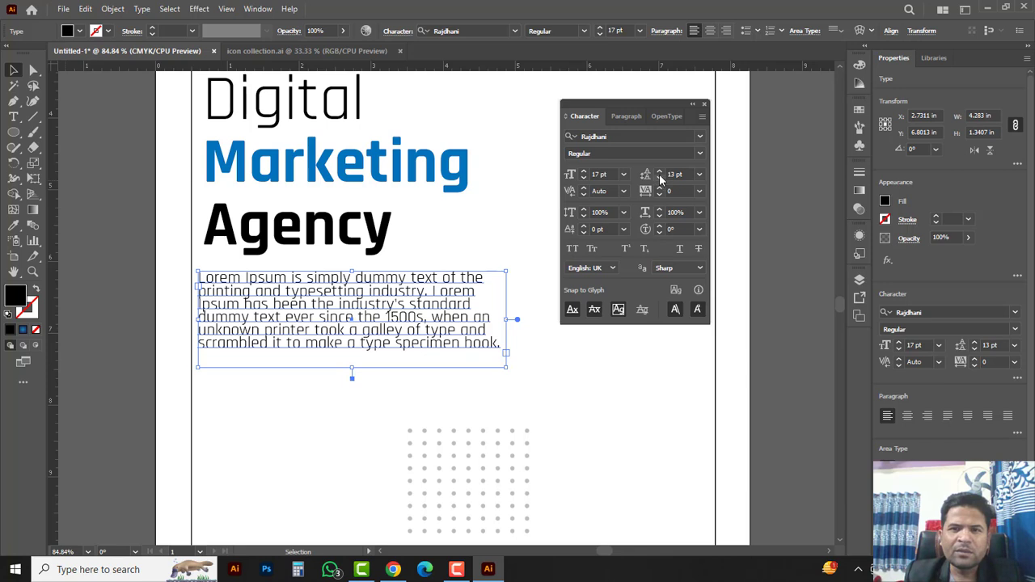
click(659, 172)
click(659, 171)
click(658, 171)
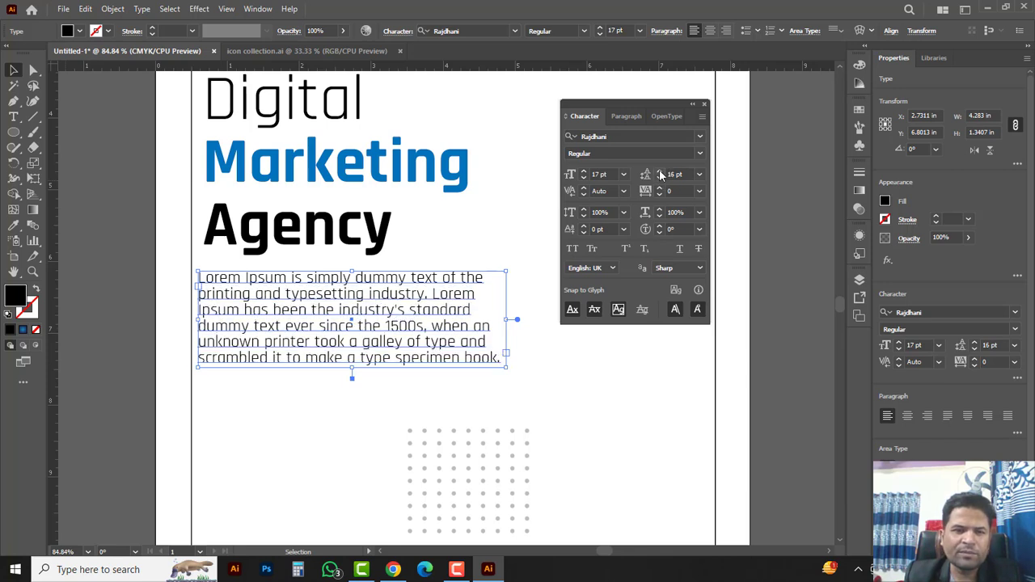
click(659, 172)
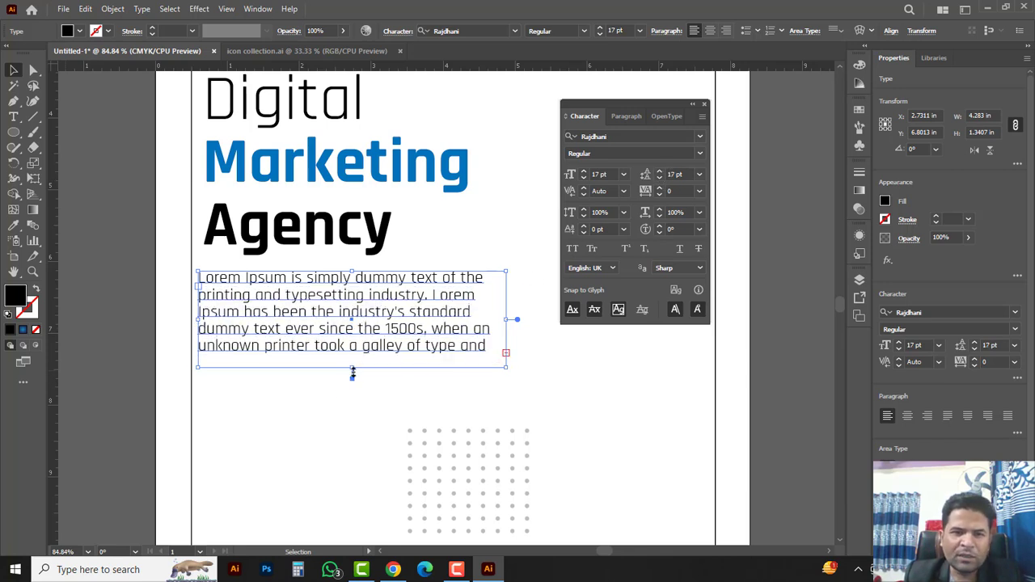
drag(352, 372, 351, 386)
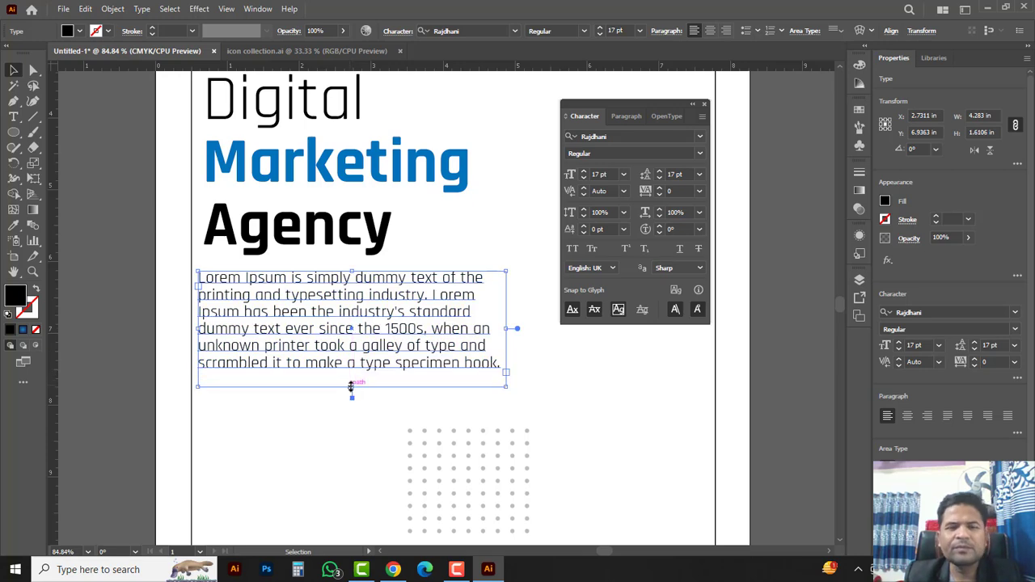
click(583, 179)
click(583, 178)
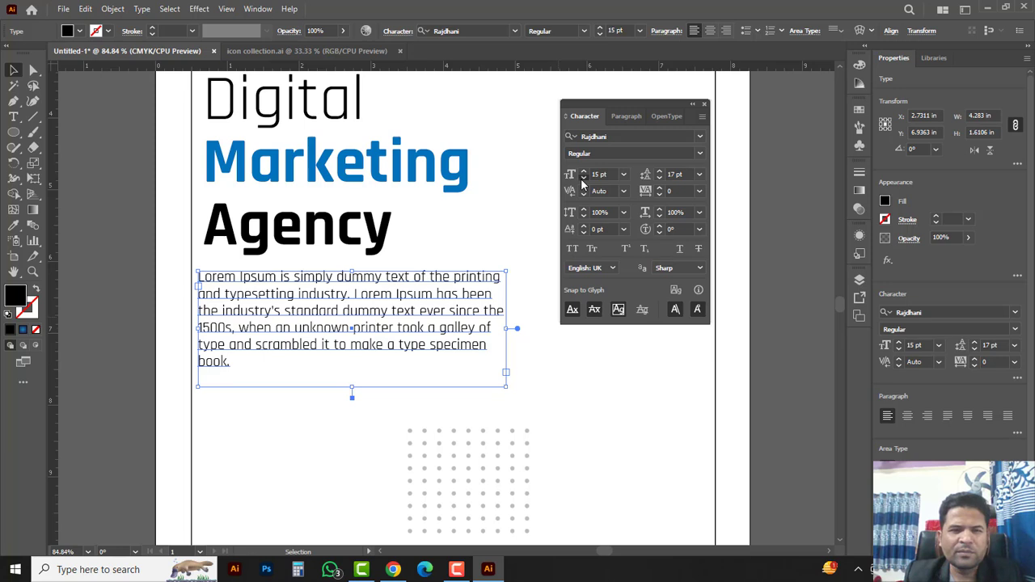
click(583, 178)
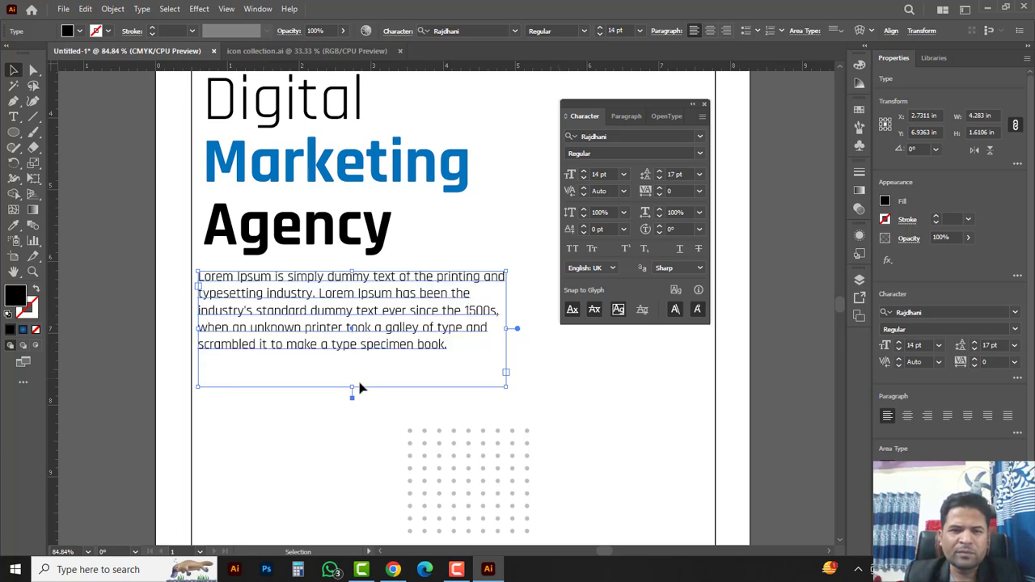
drag(352, 391, 353, 366)
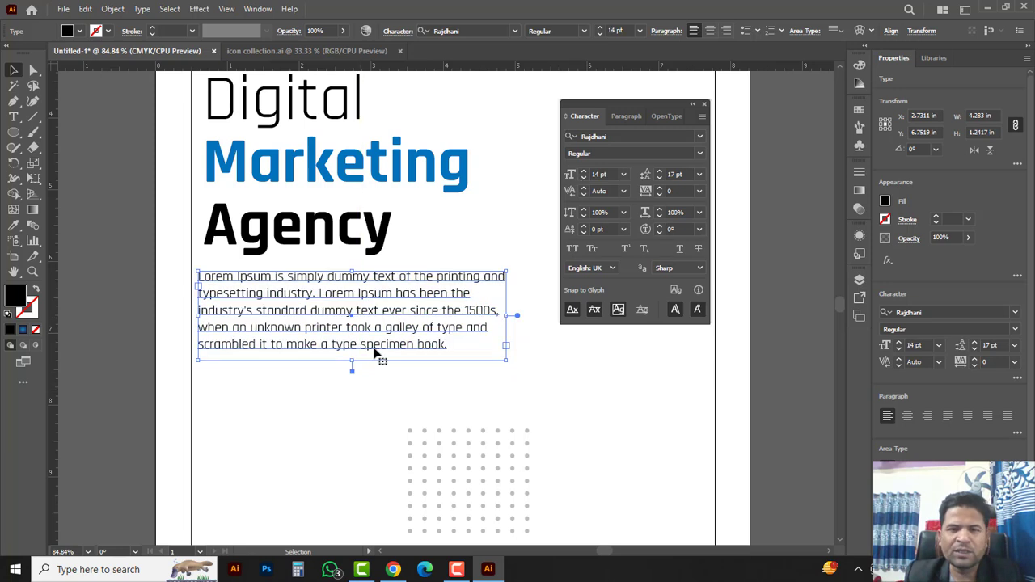
Step: Justify the Lorem Ipsum paragraph with its last line aligned left
click(625, 117)
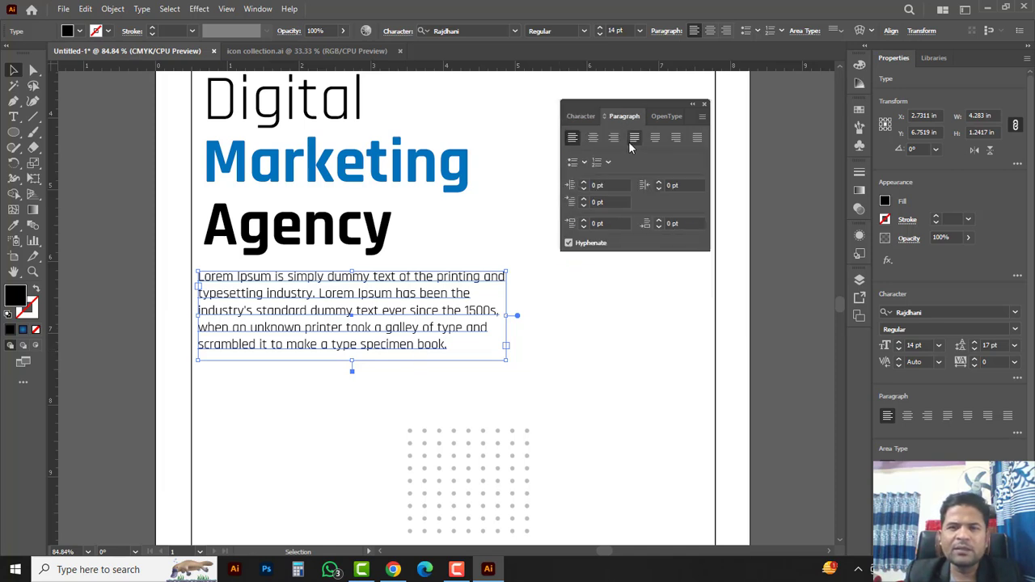
click(634, 138)
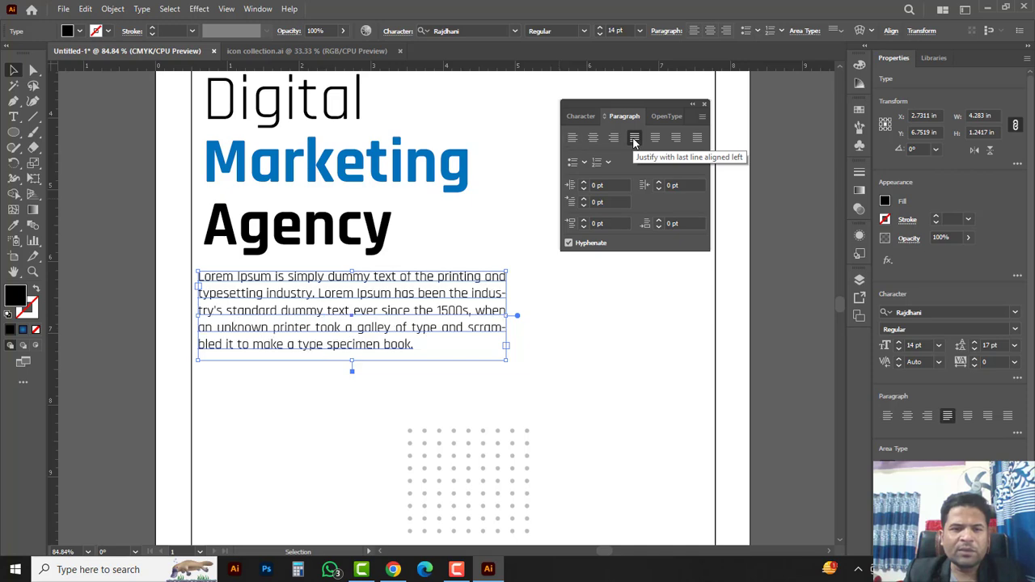
click(562, 340)
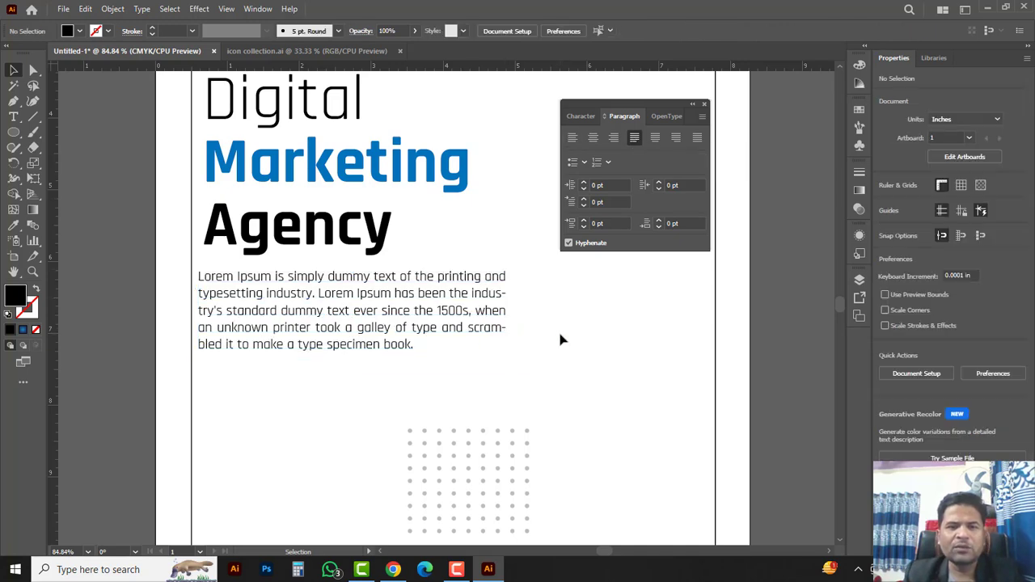
key(ctrl+minus)
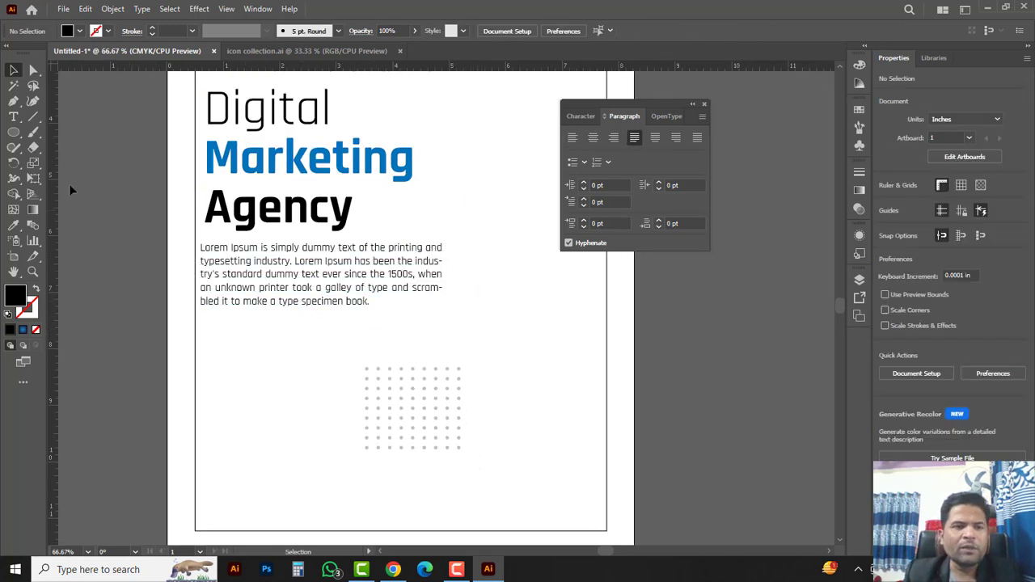
Step: Draw a thin 2.94 × 0.03 in bar under the body text and fill it with Marketing's blue
drag(13, 131, 76, 134)
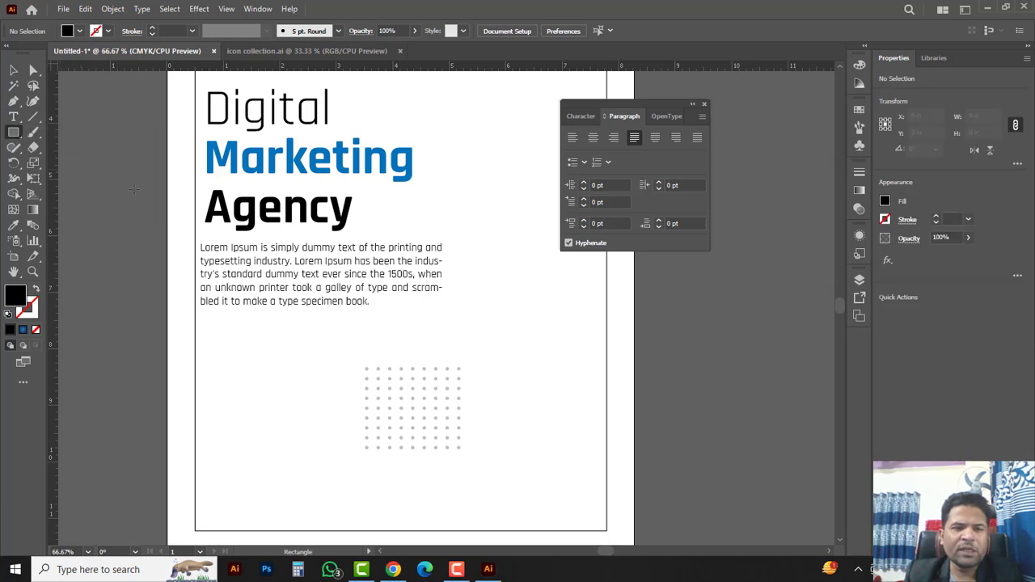
drag(203, 323, 367, 324)
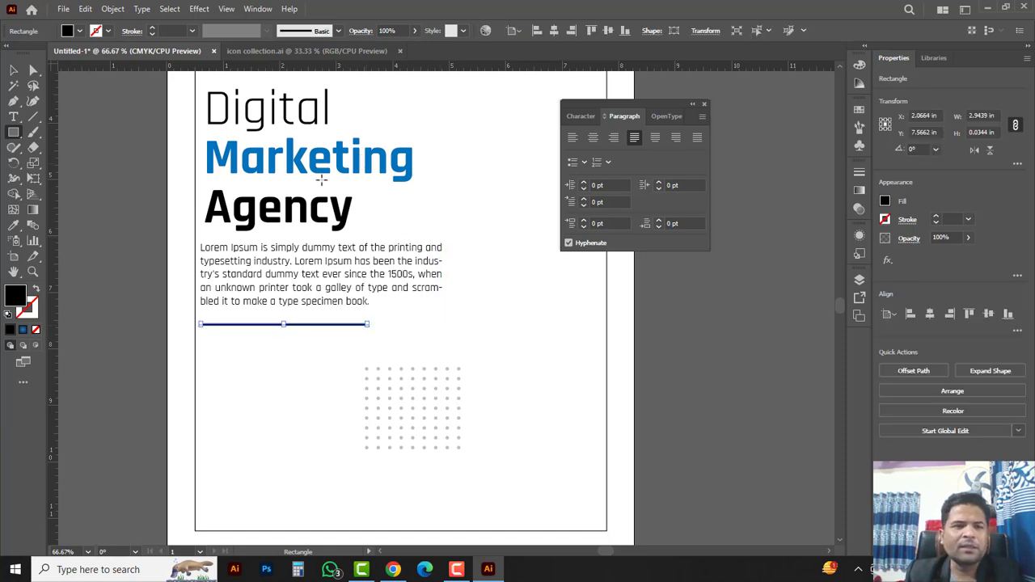
click(14, 225)
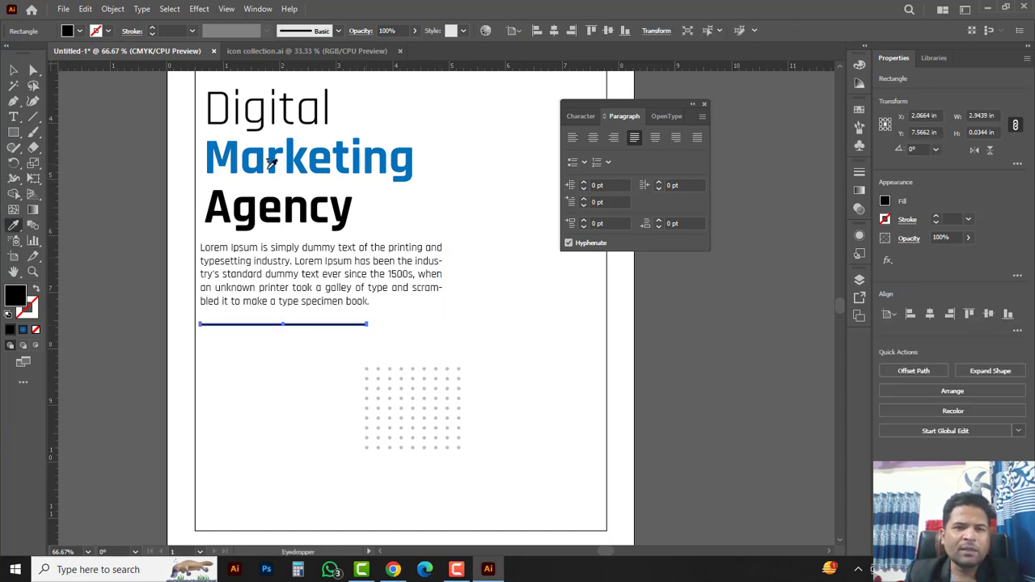
click(272, 158)
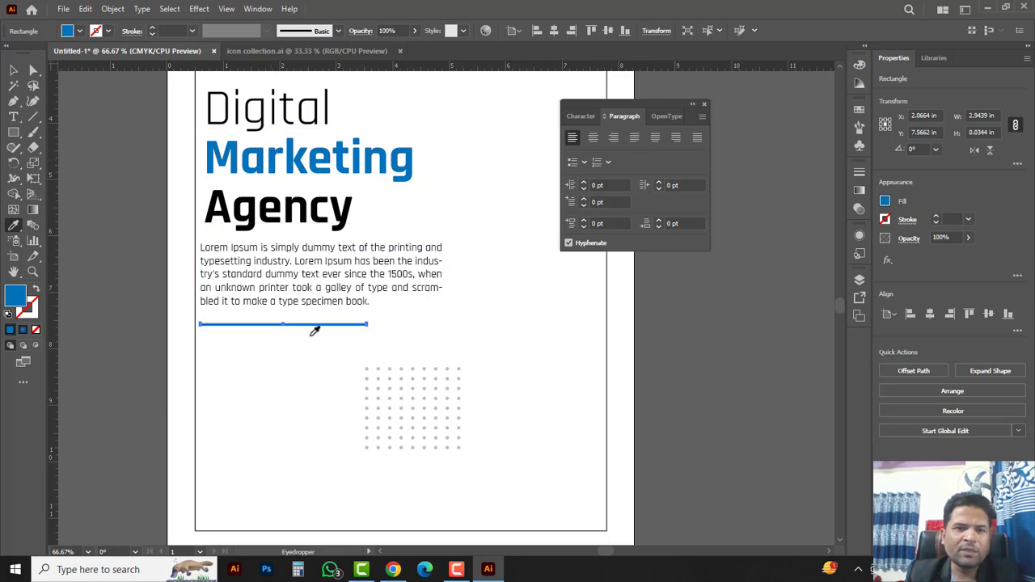
click(13, 70)
click(314, 358)
scroll(342, 363, up, 1)
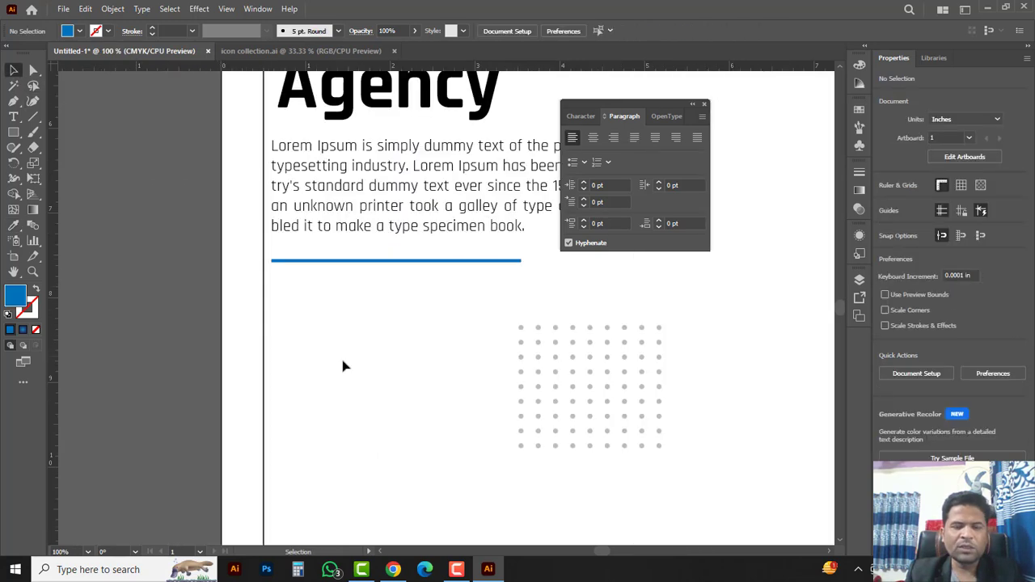
Step: Draw a rounded rectangle below the blue bar and round its ends fully into a pill
click(14, 131)
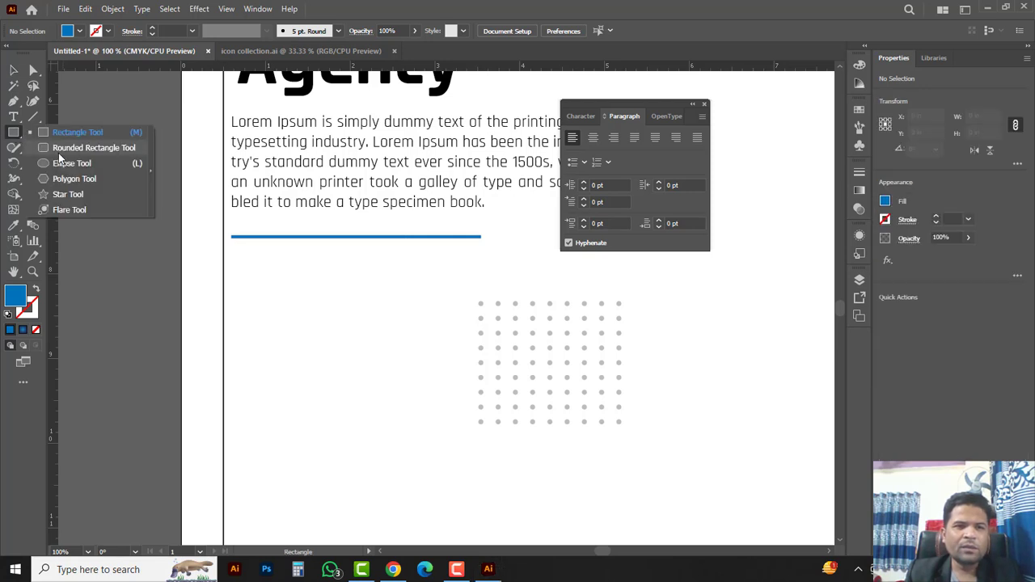
click(58, 152)
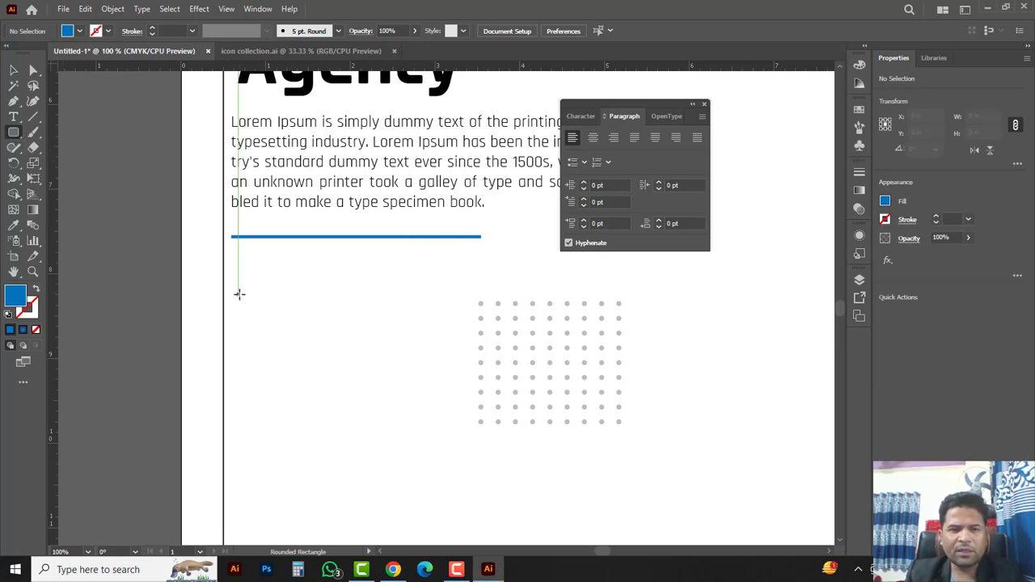
drag(238, 295, 443, 329)
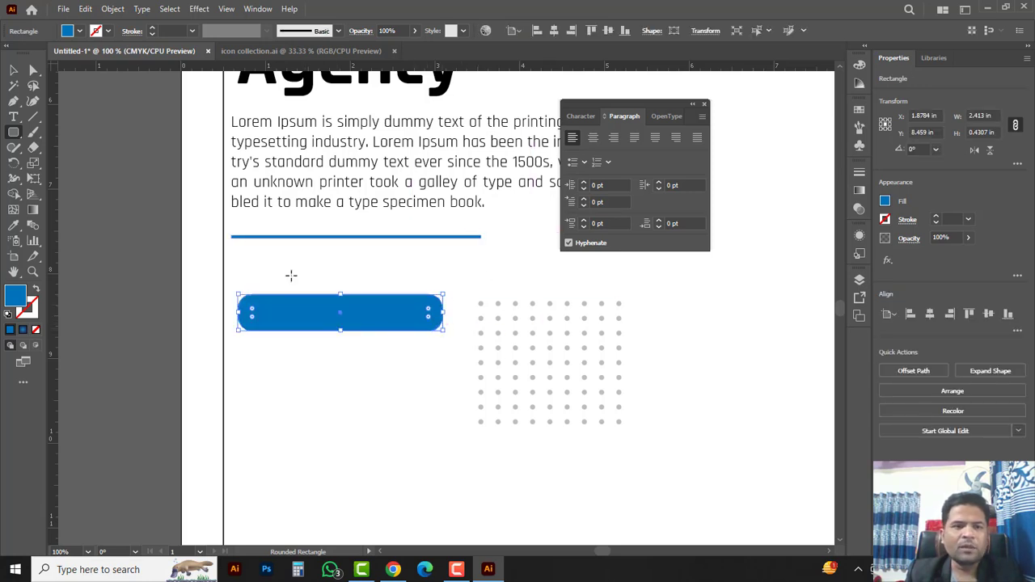
click(33, 71)
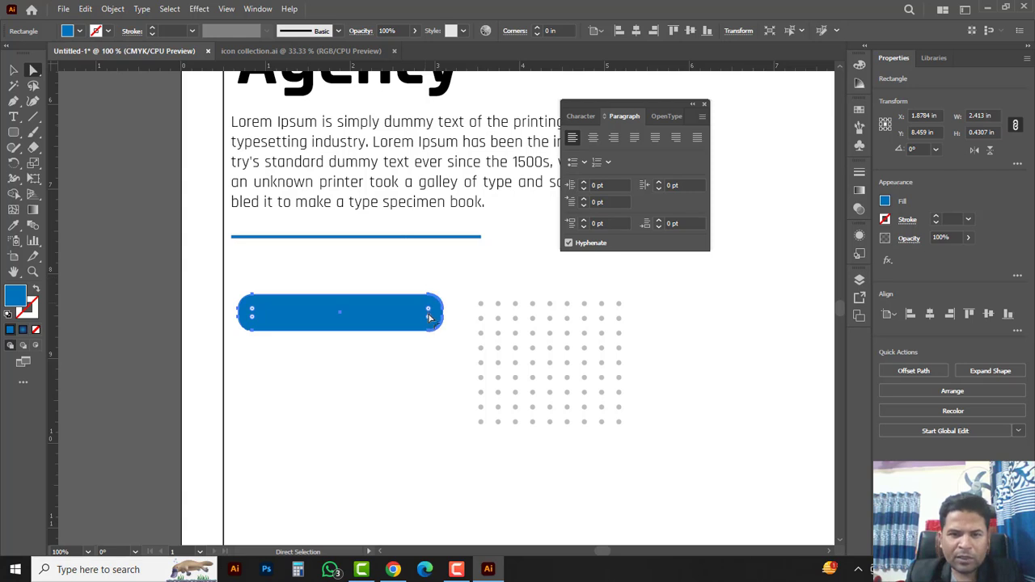
drag(428, 313, 440, 317)
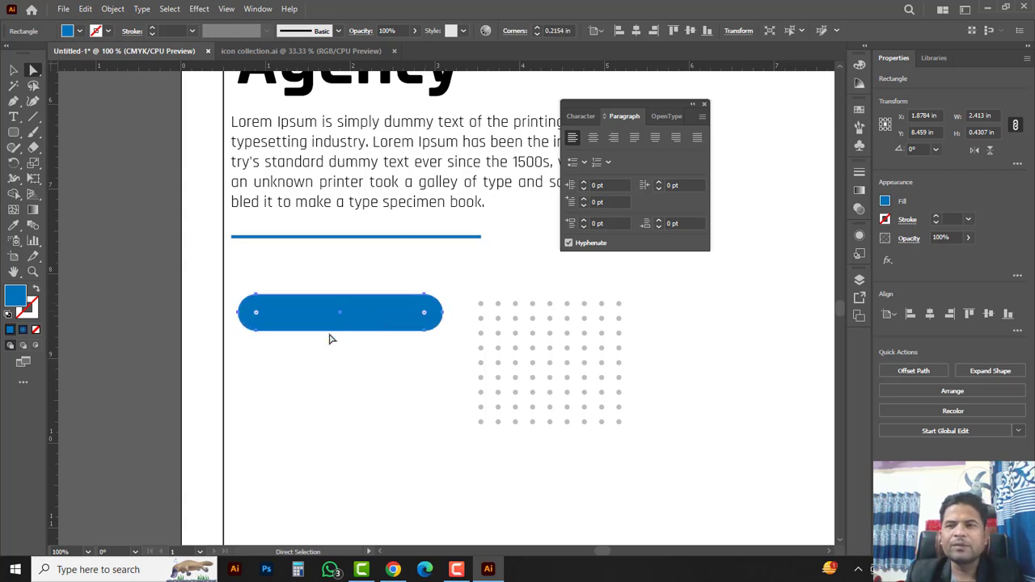
Step: Fill the pill shape with orange
click(859, 66)
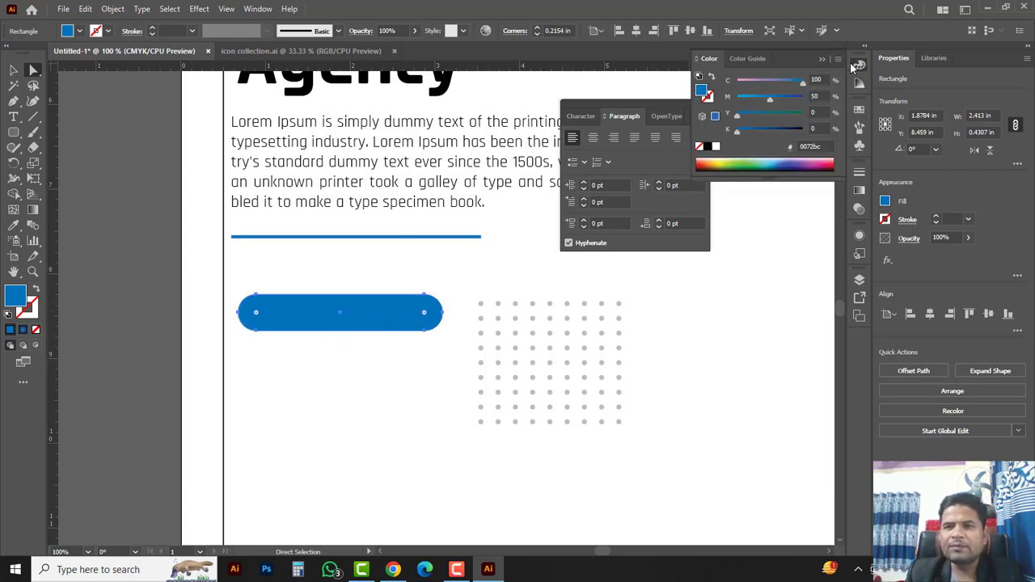
drag(797, 89, 782, 104)
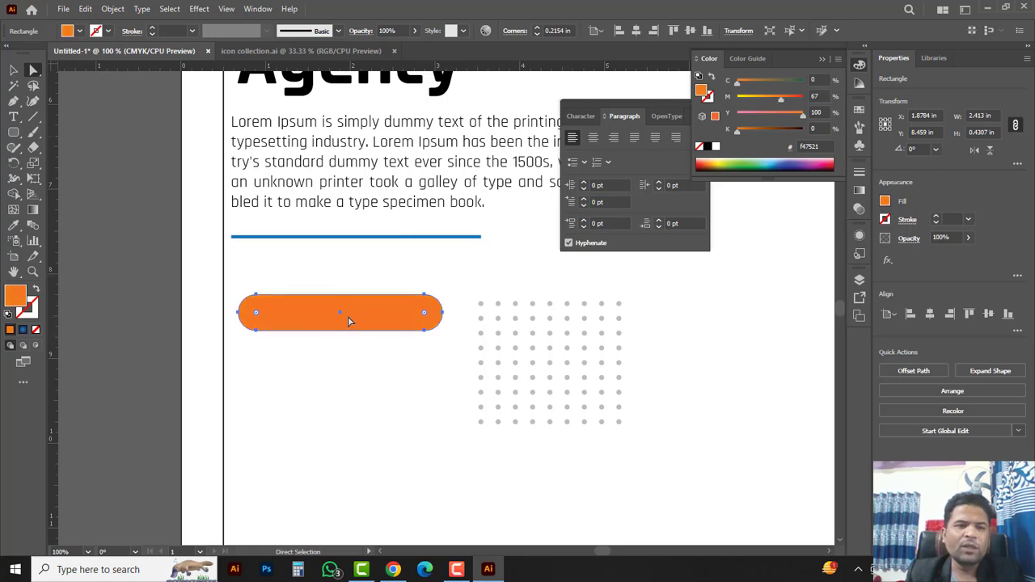
drag(12, 118, 65, 120)
Step: Type 'JOIN US', scale it, centre it on the pill and make it Semibold
click(300, 275)
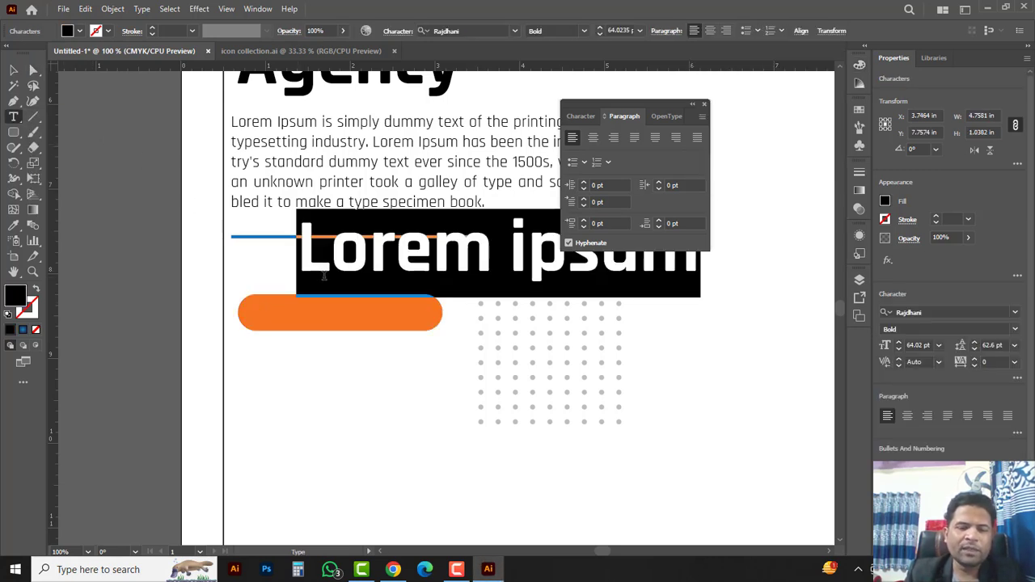
text(j)
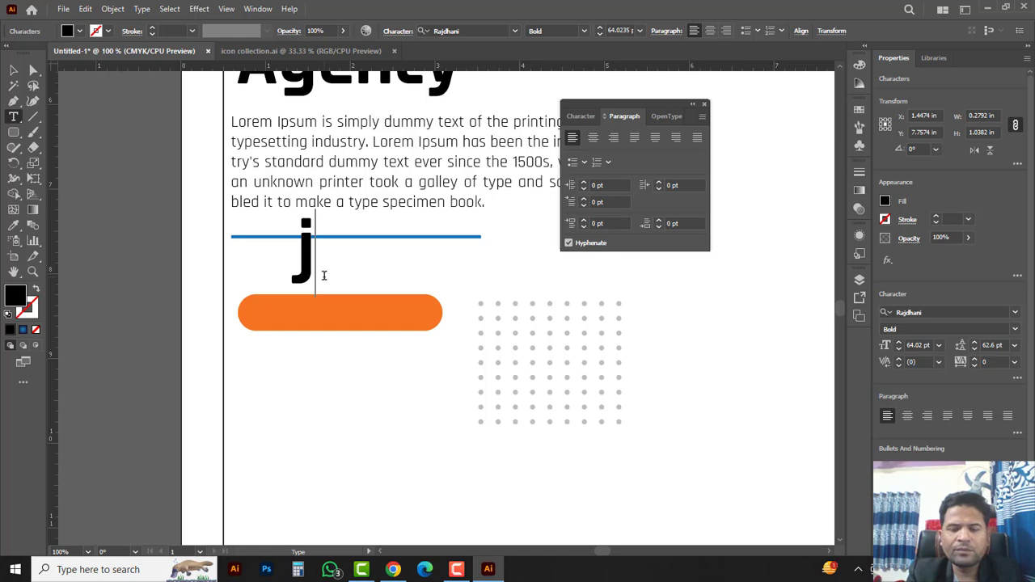
key(BackSpace)
text(J)
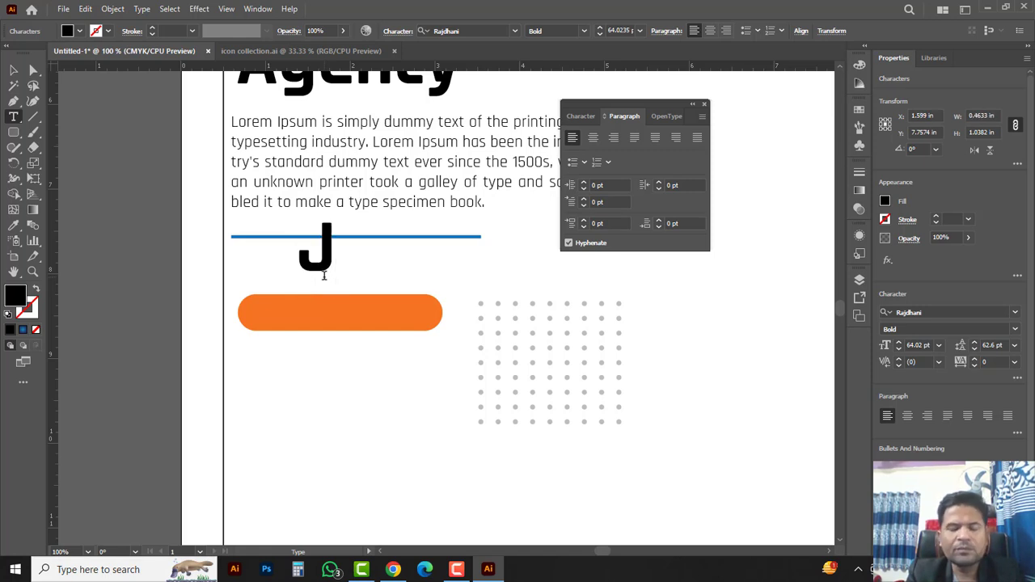
text(OI)
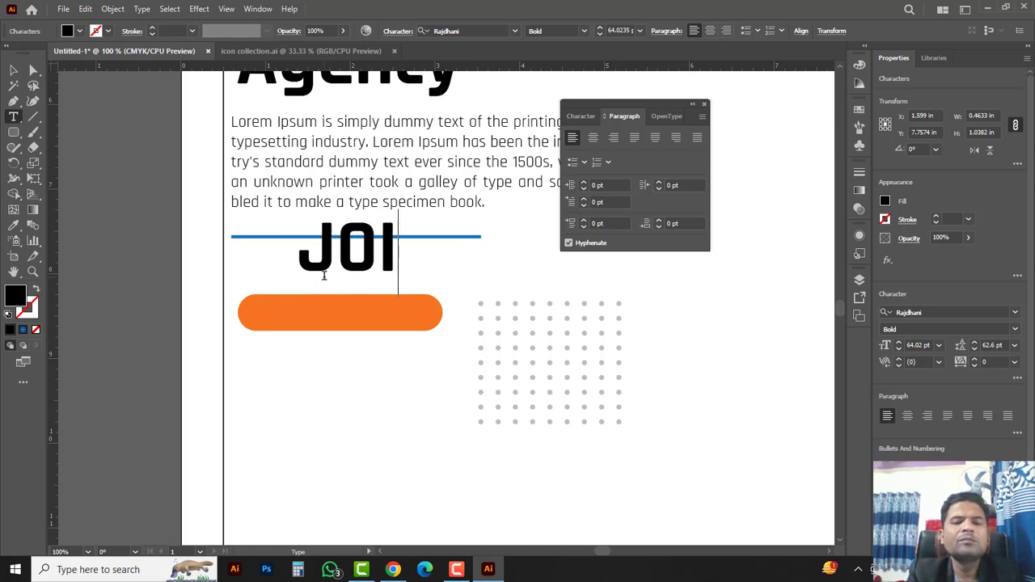
text(N US)
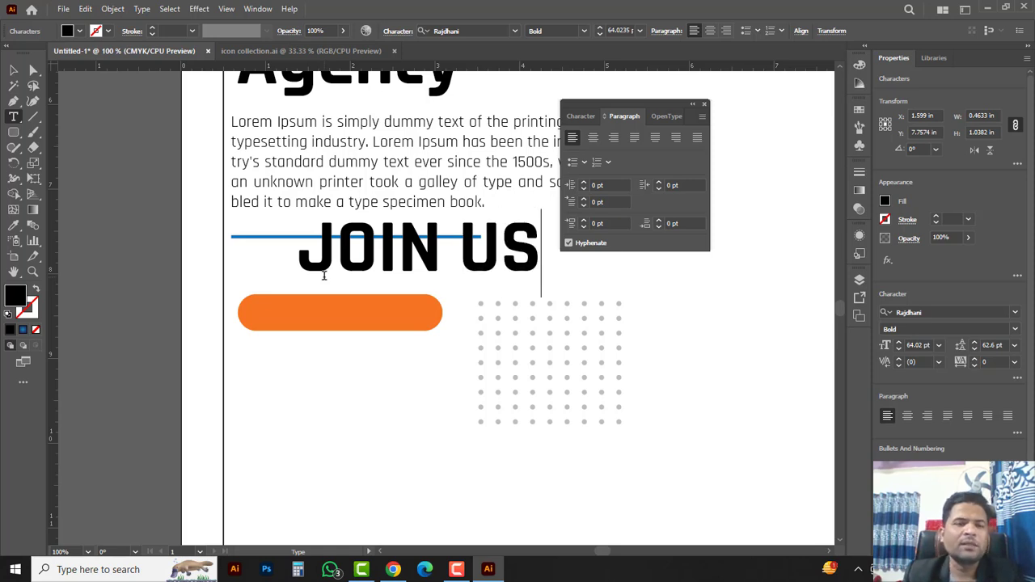
click(13, 70)
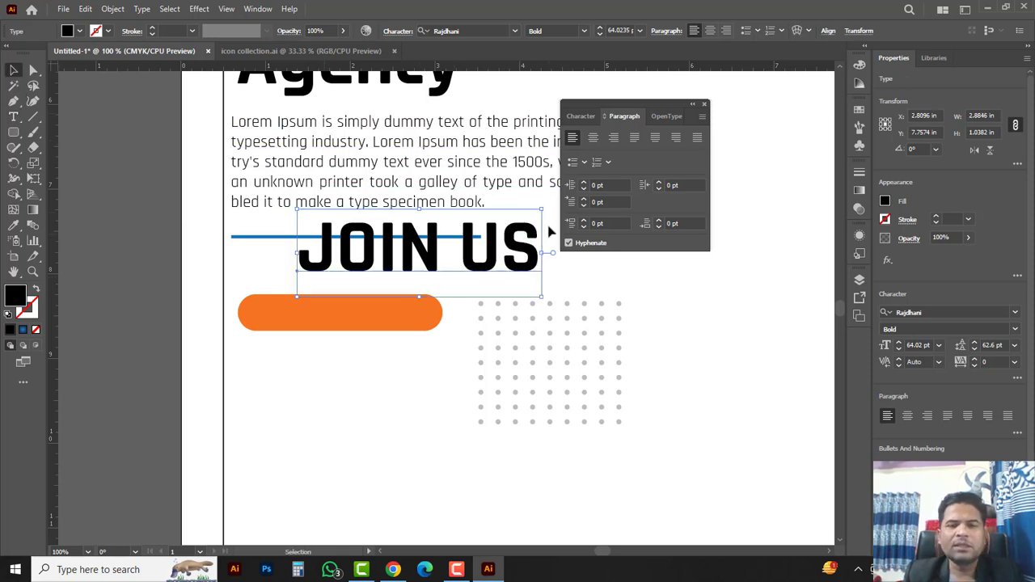
drag(543, 212, 419, 254)
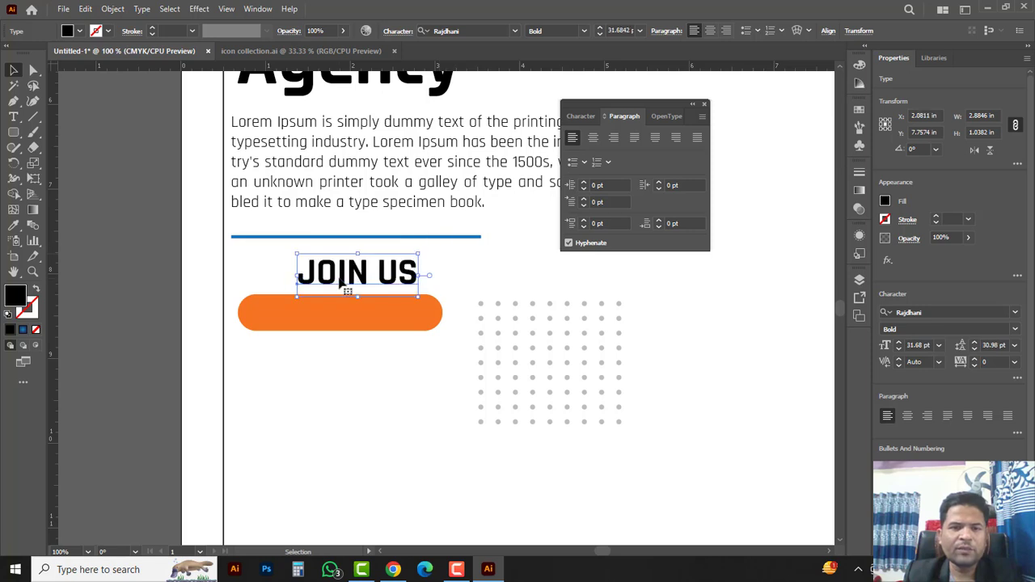
drag(336, 287, 328, 322)
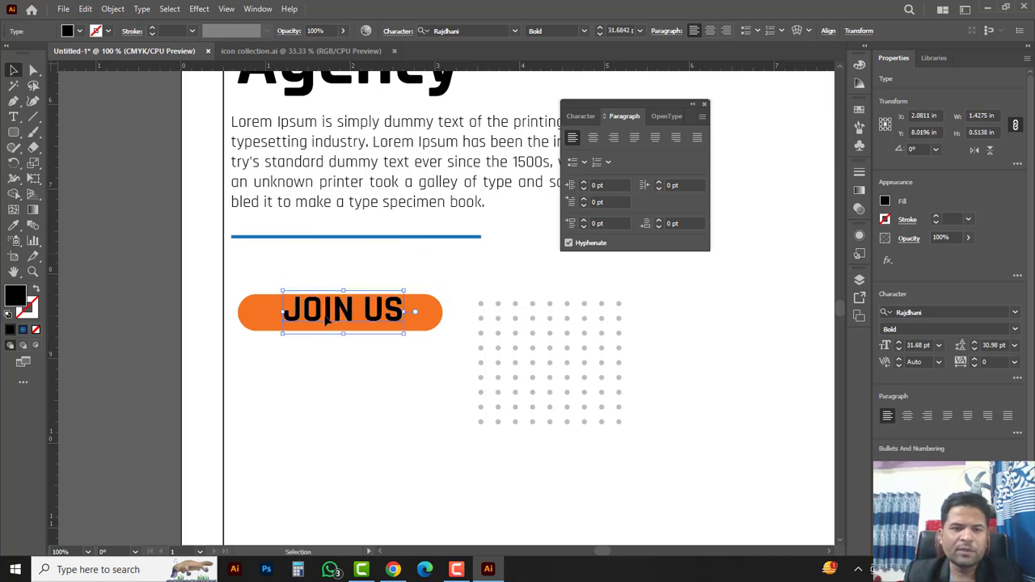
key(ctrl+plus)
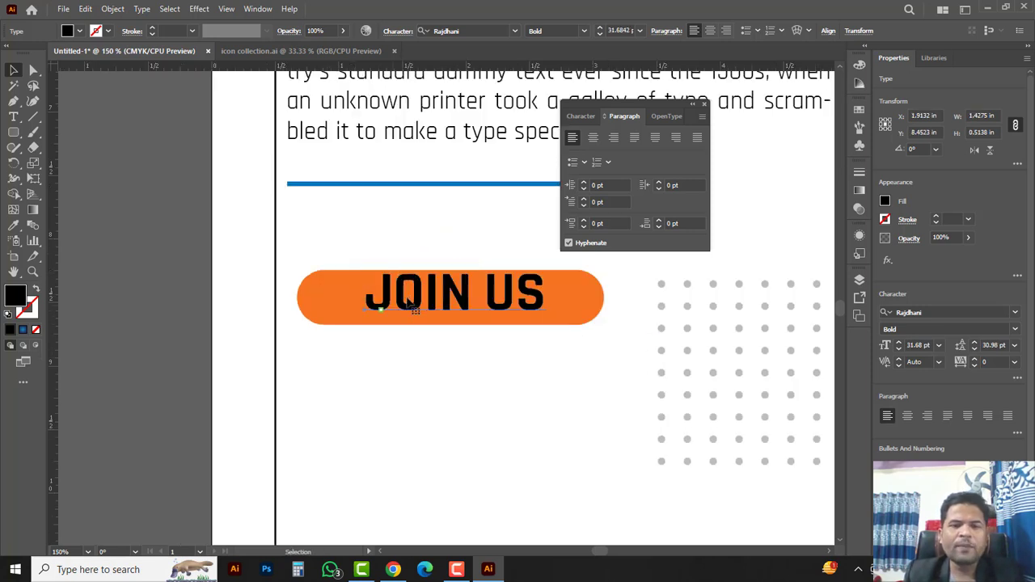
drag(449, 292, 445, 297)
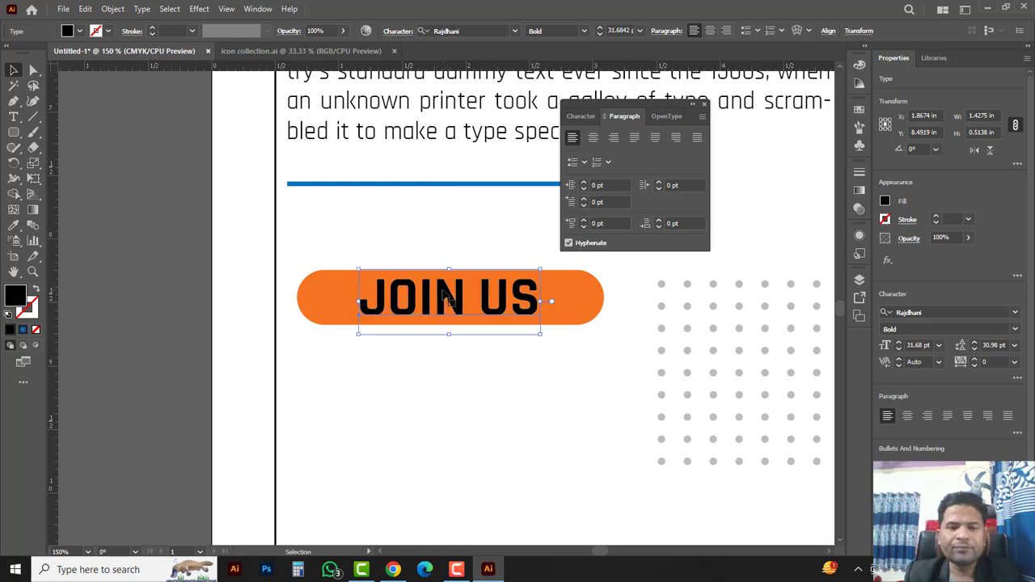
drag(646, 385, 564, 333)
click(1015, 329)
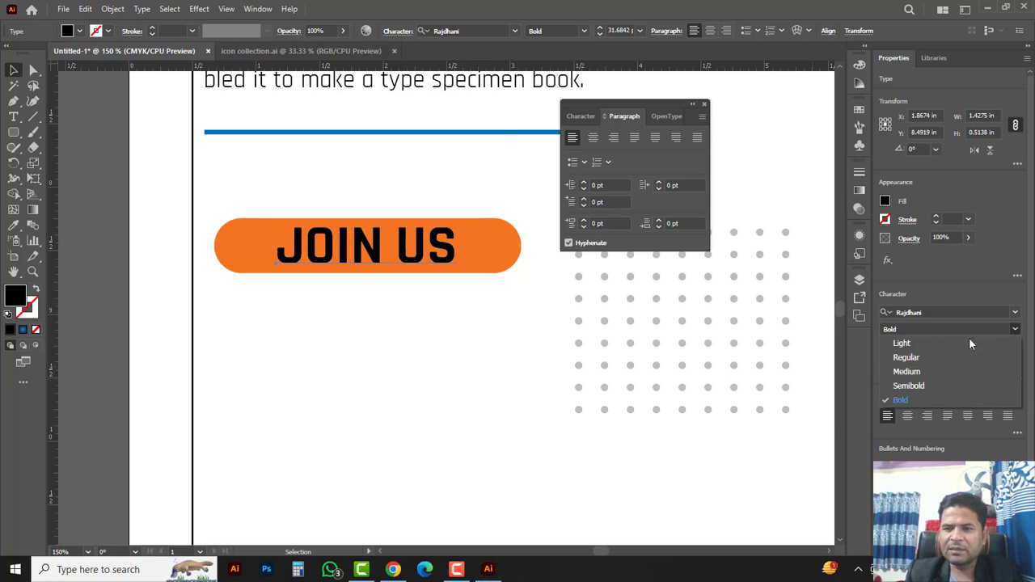
click(906, 385)
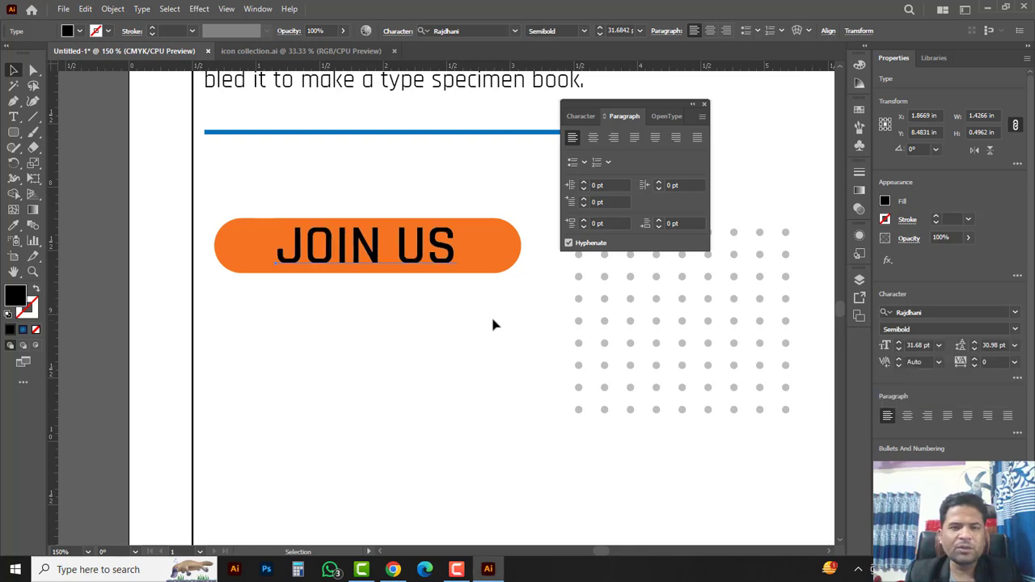
Step: Group the orange pill and the JOIN US text into one button
click(396, 316)
click(314, 227)
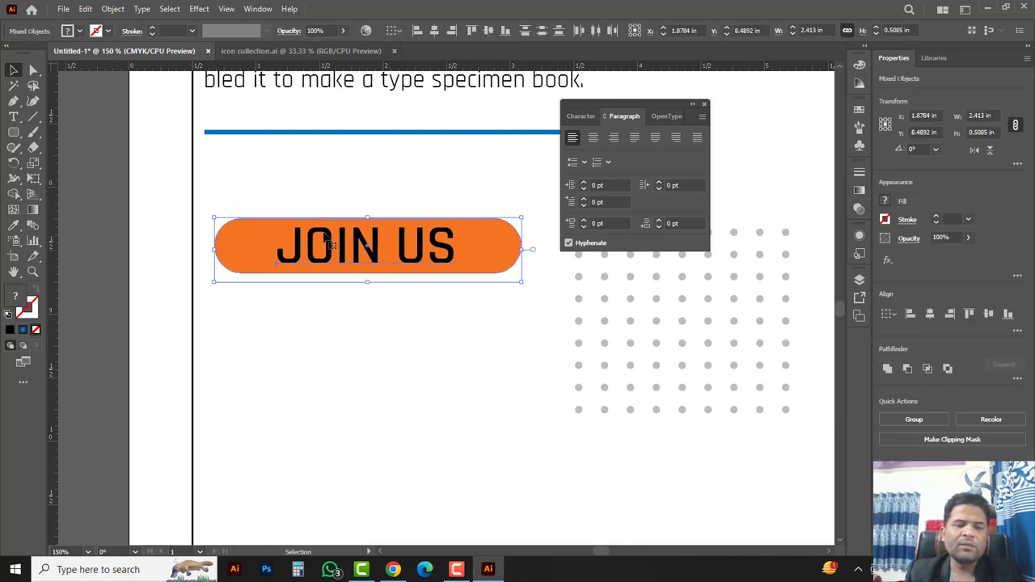
right_click(322, 233)
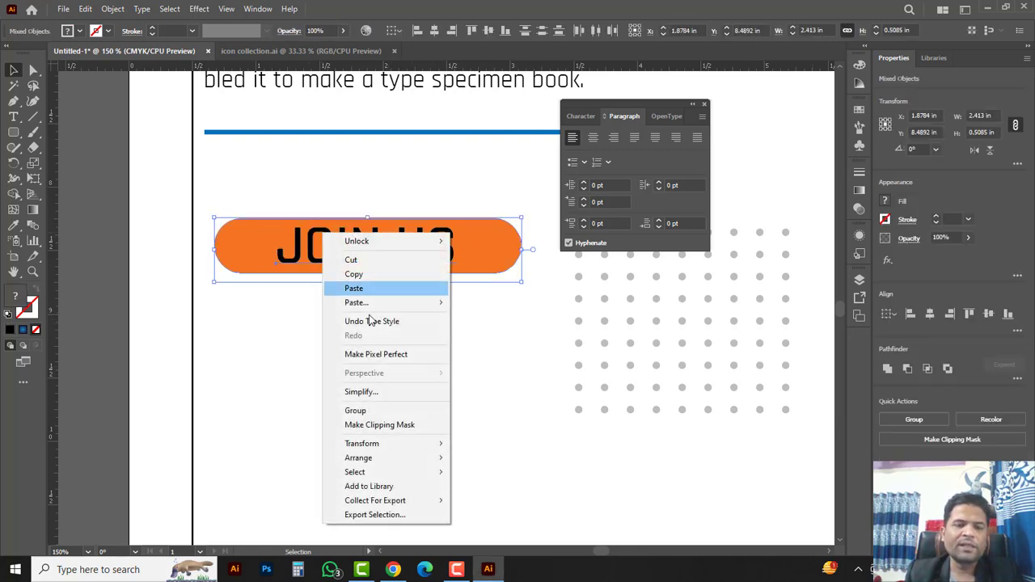
click(366, 414)
click(343, 340)
ctrl+alt+click(397, 309)
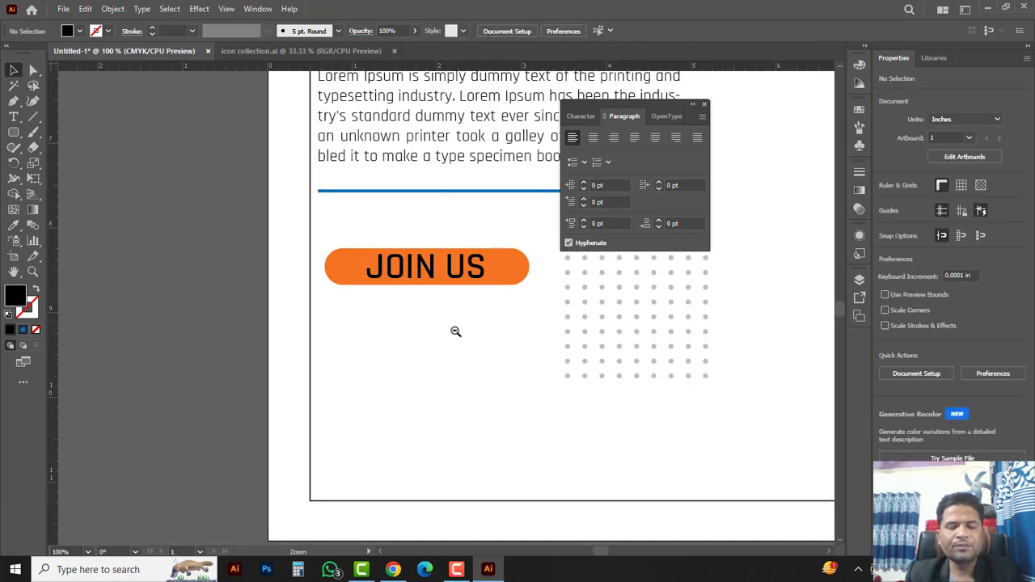
ctrl+alt+click(456, 331)
ctrl+alt+click(456, 309)
drag(571, 318, 409, 342)
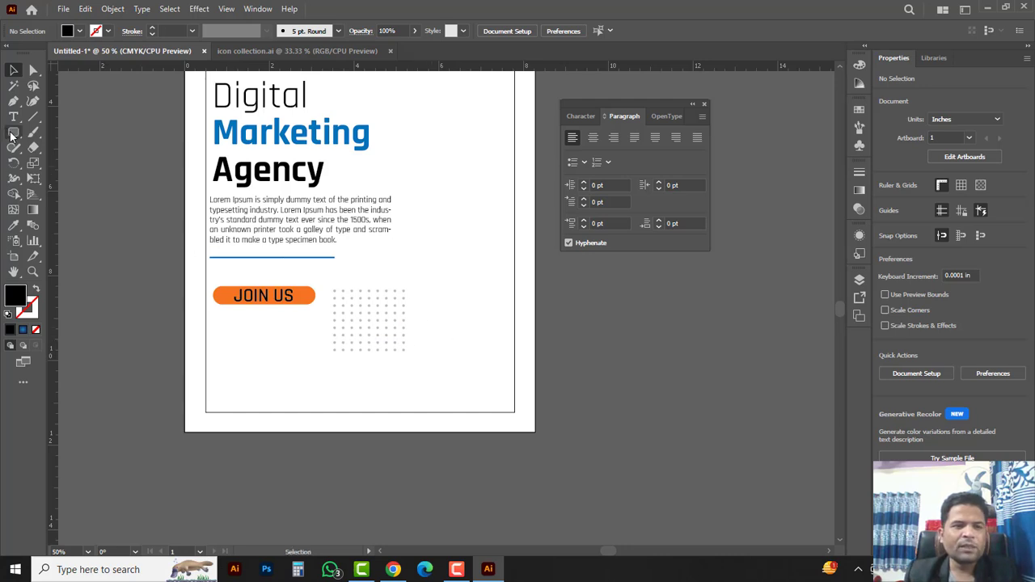
Step: Draw a rectangle across the flyer's bottom and lower its top-right corner to slant the top
drag(11, 136, 59, 135)
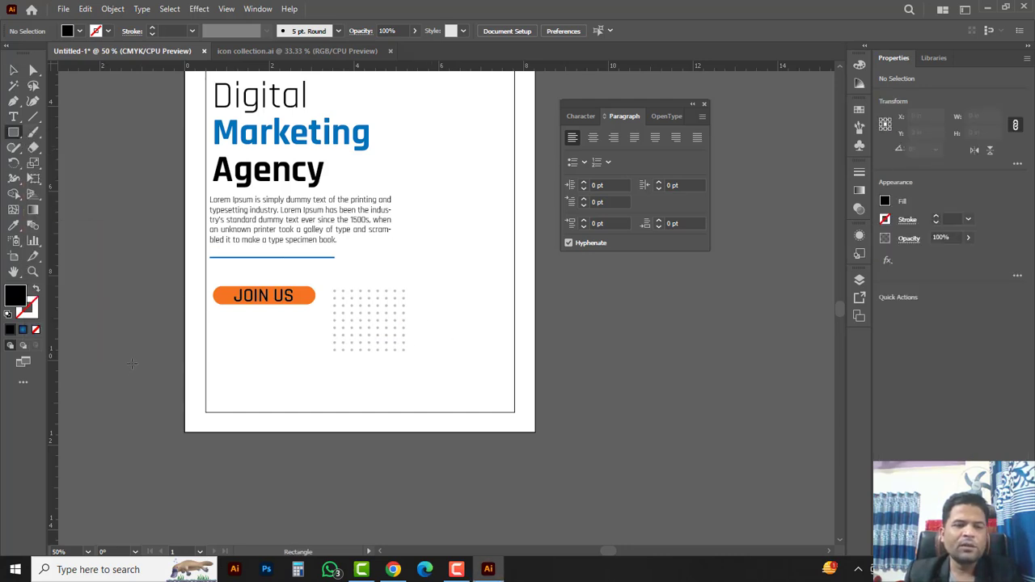
mouse_move(122, 348)
mouse_down()
mouse_move(502, 474)
mouse_move(574, 474)
mouse_up()
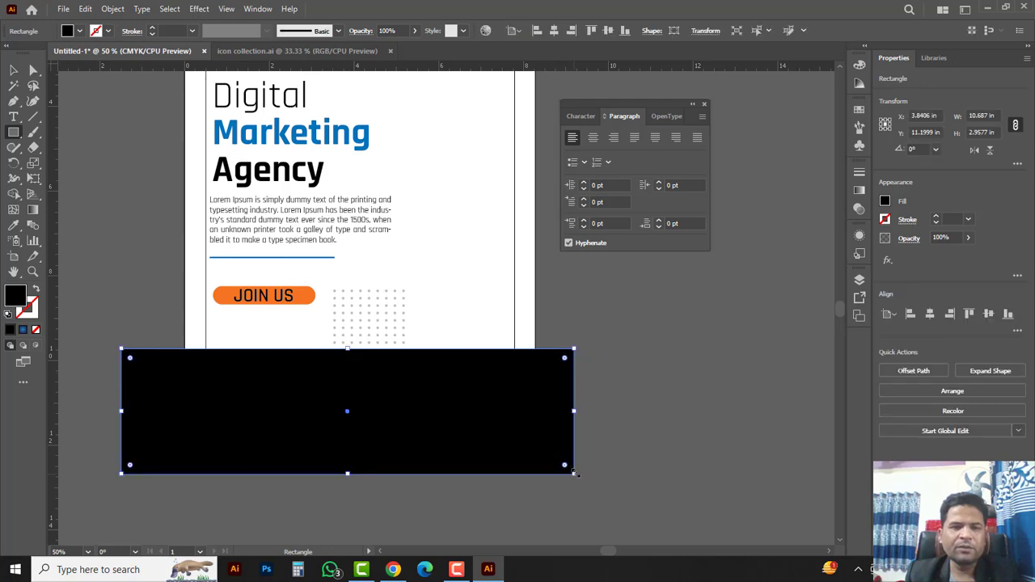
drag(33, 70, 81, 81)
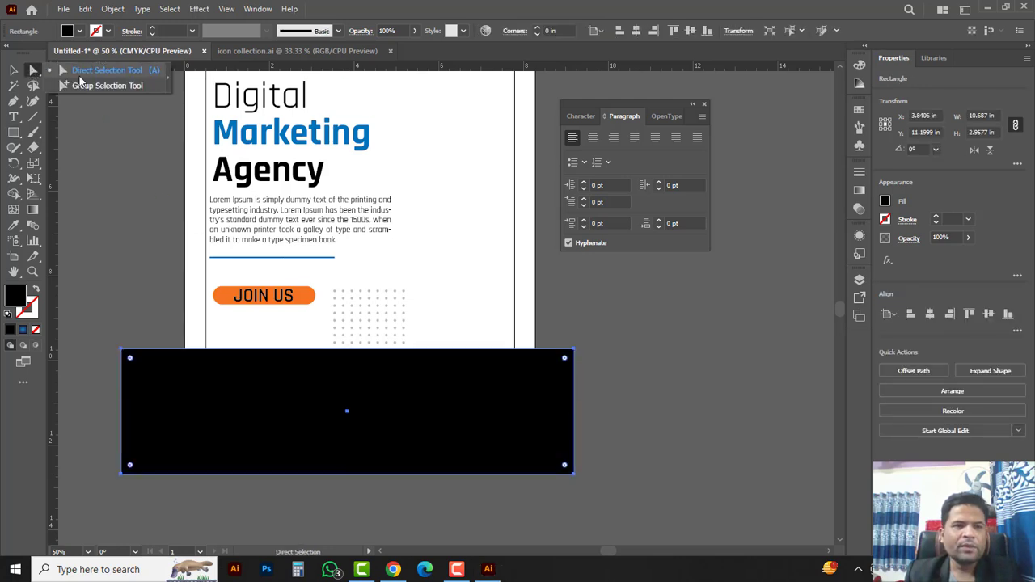
click(103, 76)
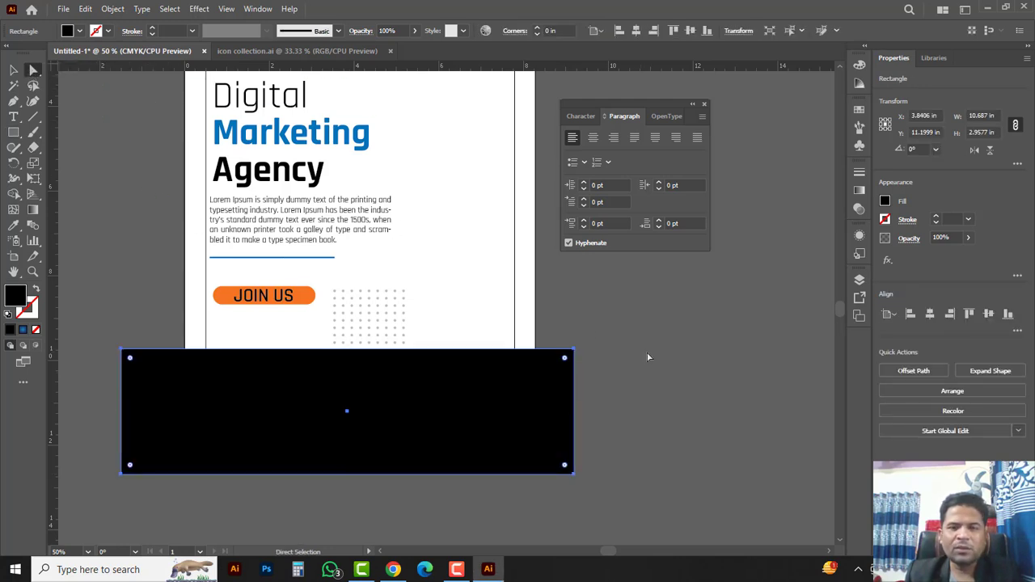
click(574, 351)
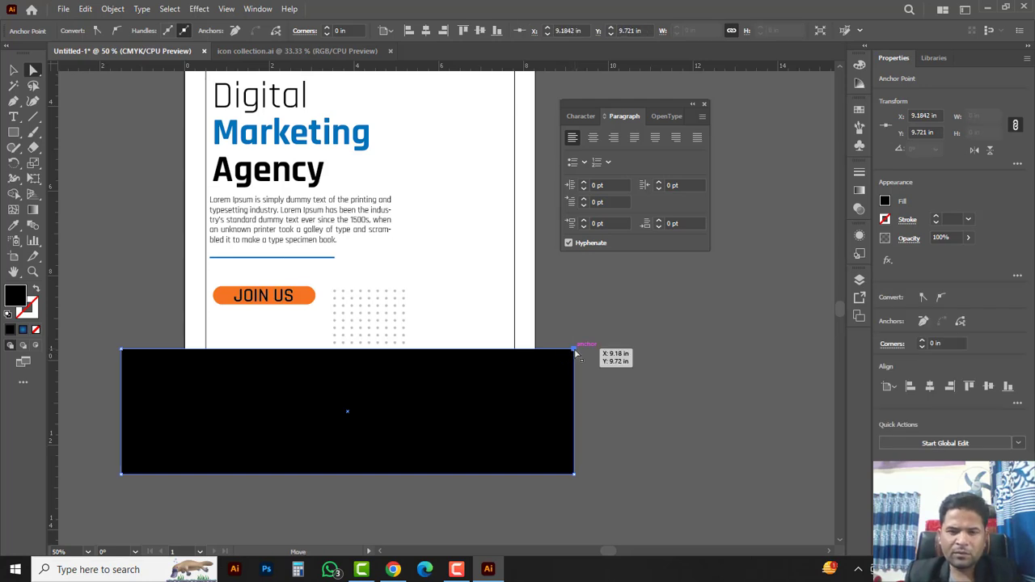
drag(575, 354, 570, 445)
key(v)
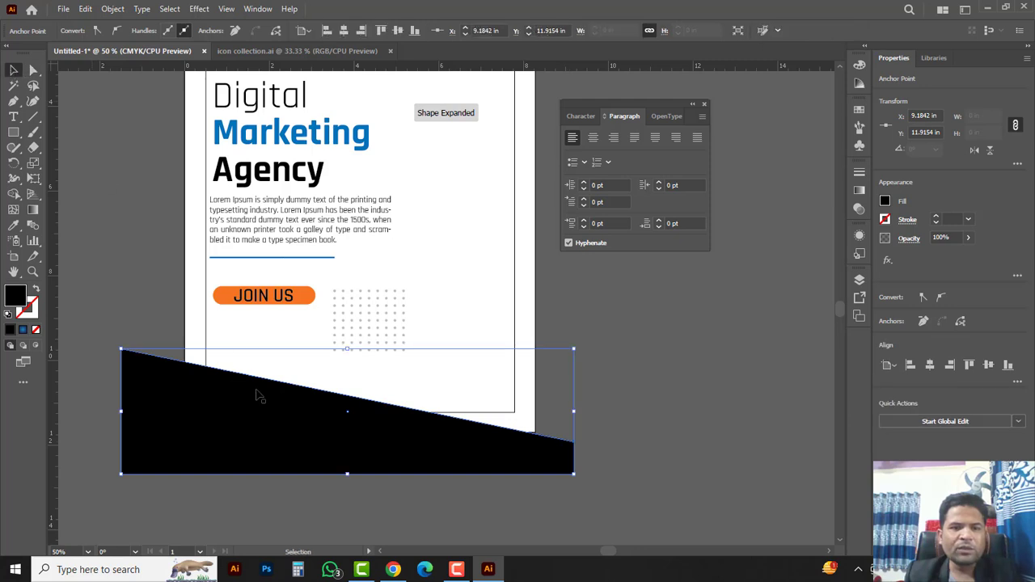
drag(409, 461, 412, 439)
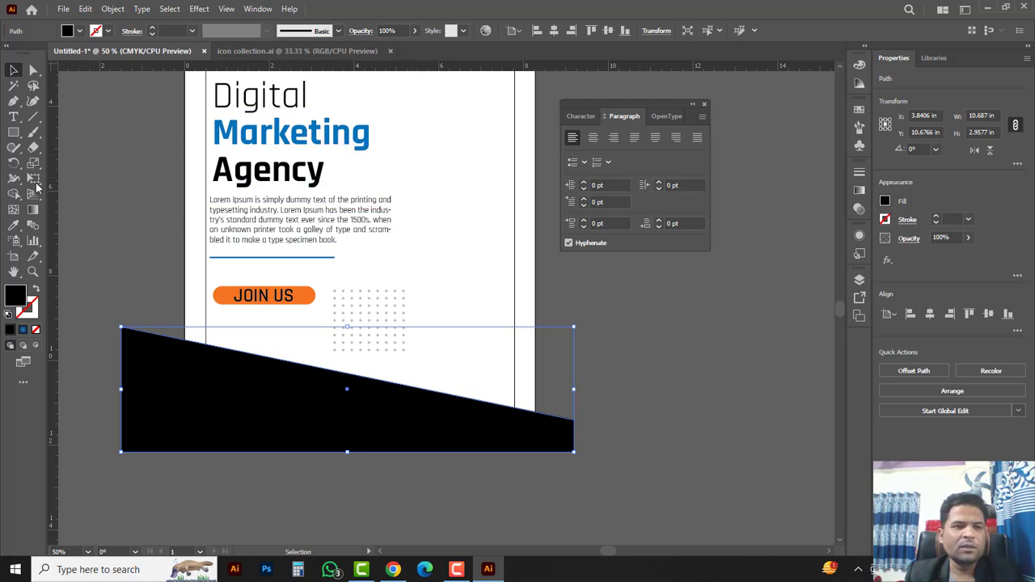
Step: Fill the slanted footer shape with Marketing's blue using the Eyedropper
click(13, 225)
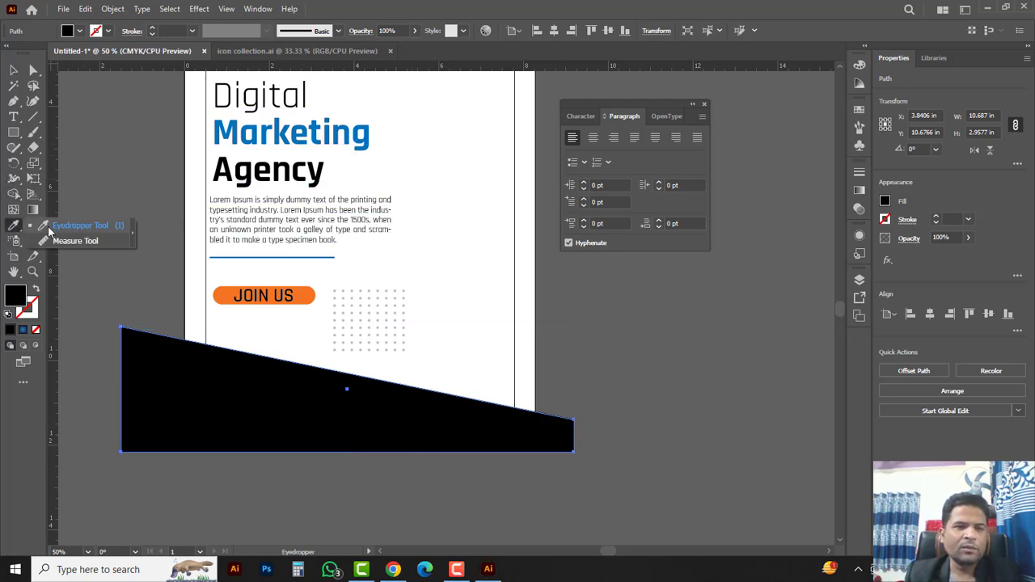
click(256, 134)
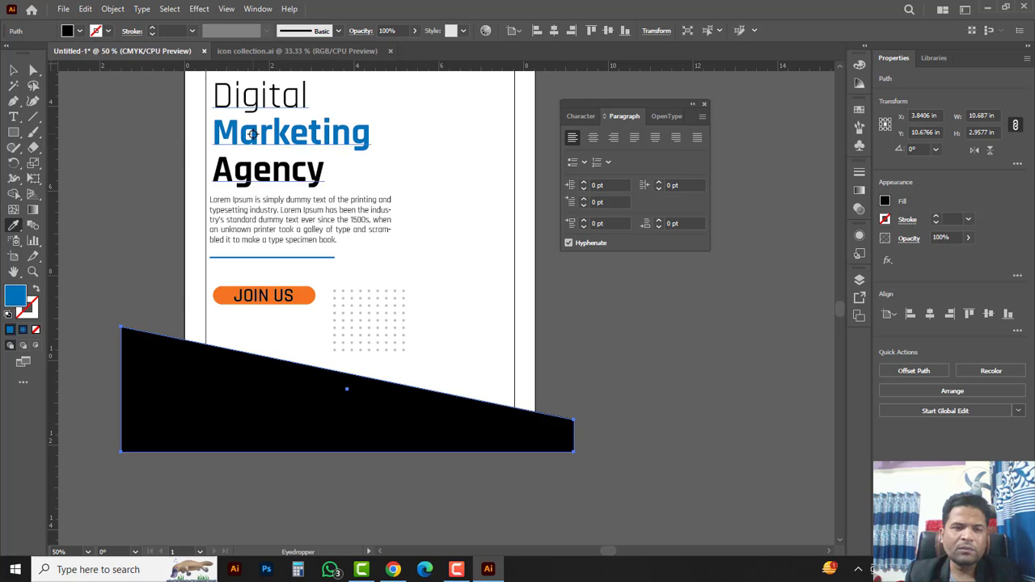
click(15, 71)
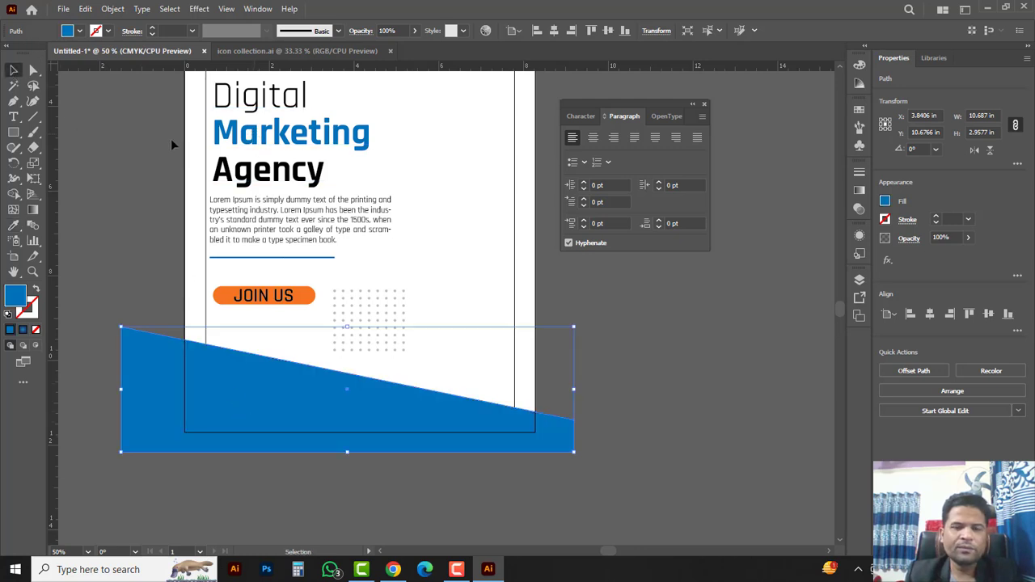
click(626, 381)
click(558, 442)
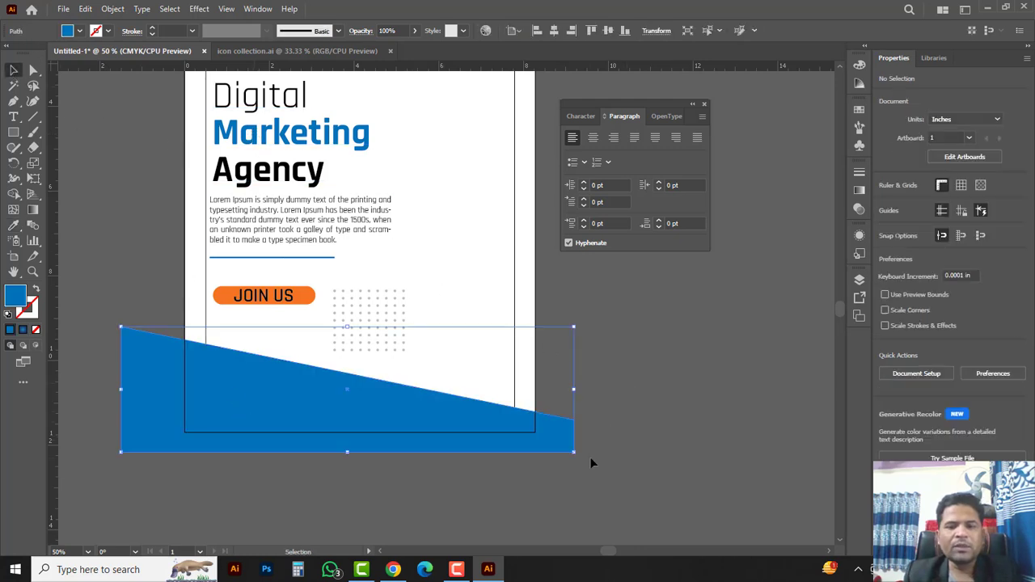
Step: Duplicate the blue slanted shape, rotate the copy 90° upright, and move it to the right edge
drag(552, 433, 623, 491)
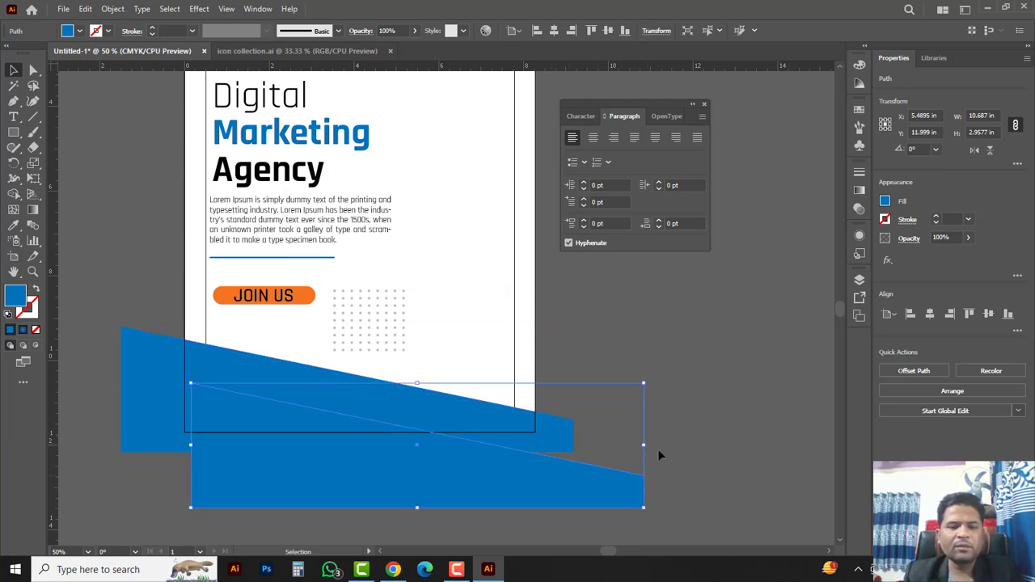
click(14, 162)
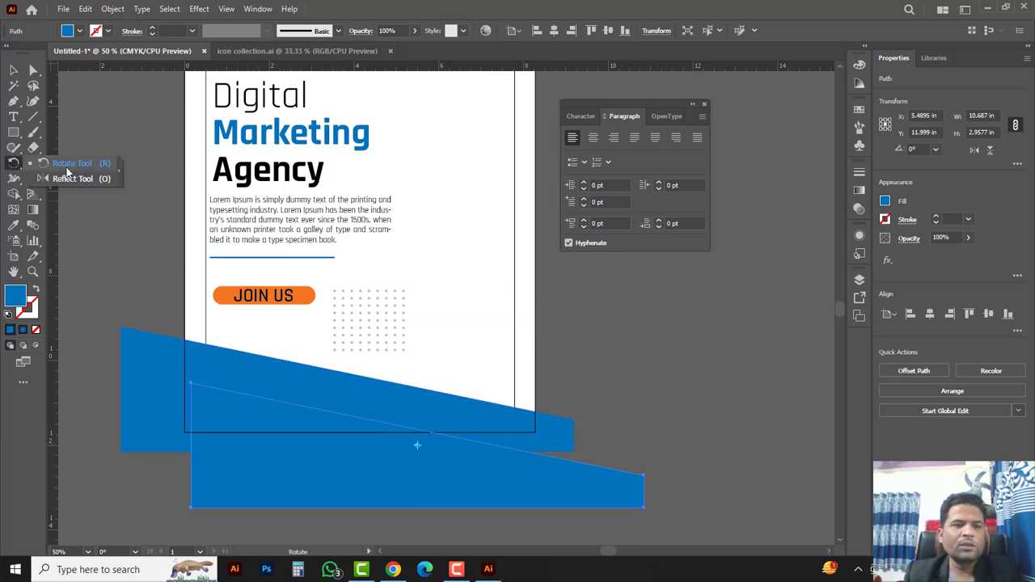
drag(620, 328, 397, 240)
click(14, 69)
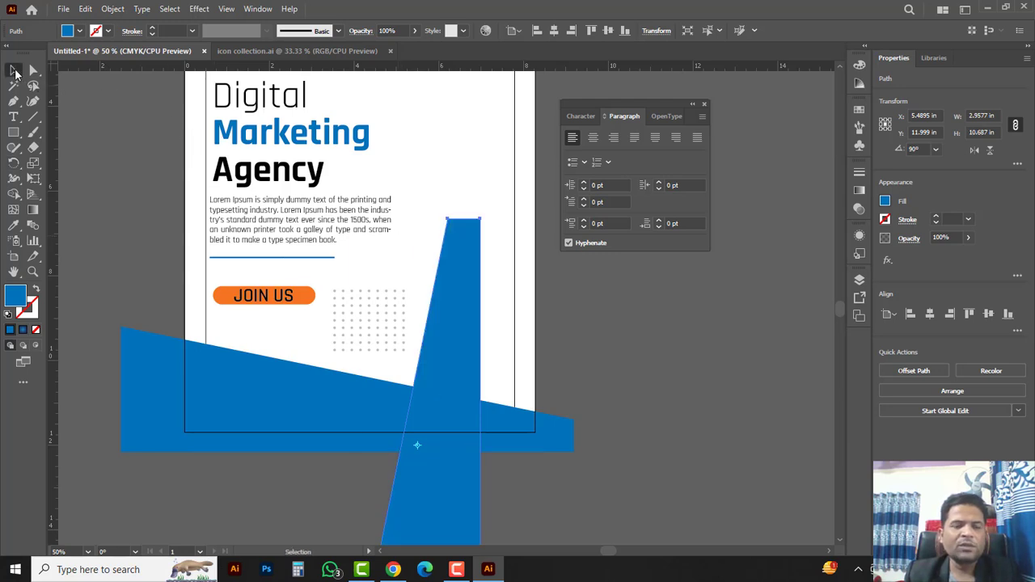
click(464, 371)
drag(464, 373, 524, 247)
Step: Nudge the upright copy right and drag its bottom-left anchor left to widen the base
key(a)
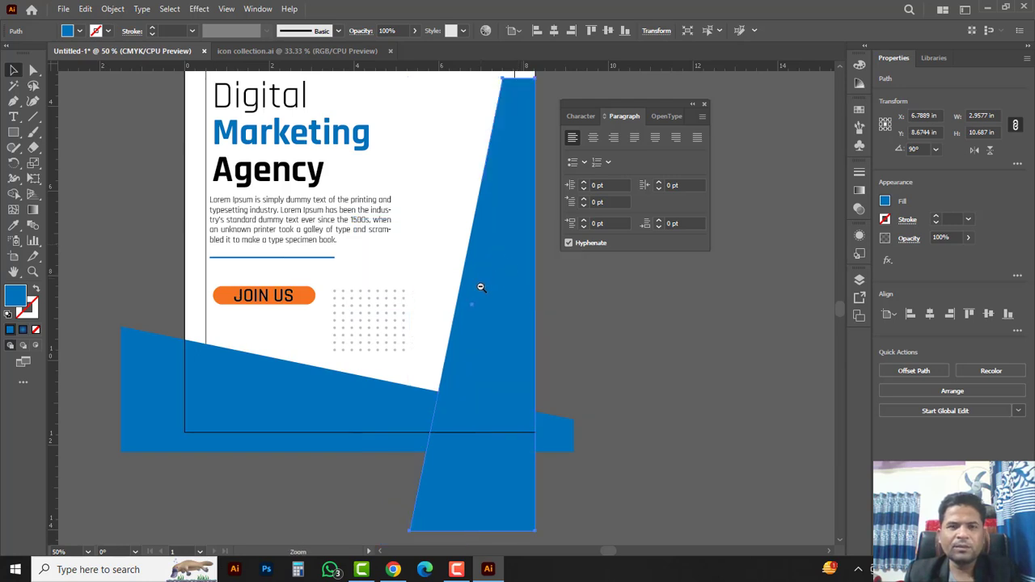
ctrl+alt+click(480, 286)
drag(451, 296, 475, 274)
click(33, 70)
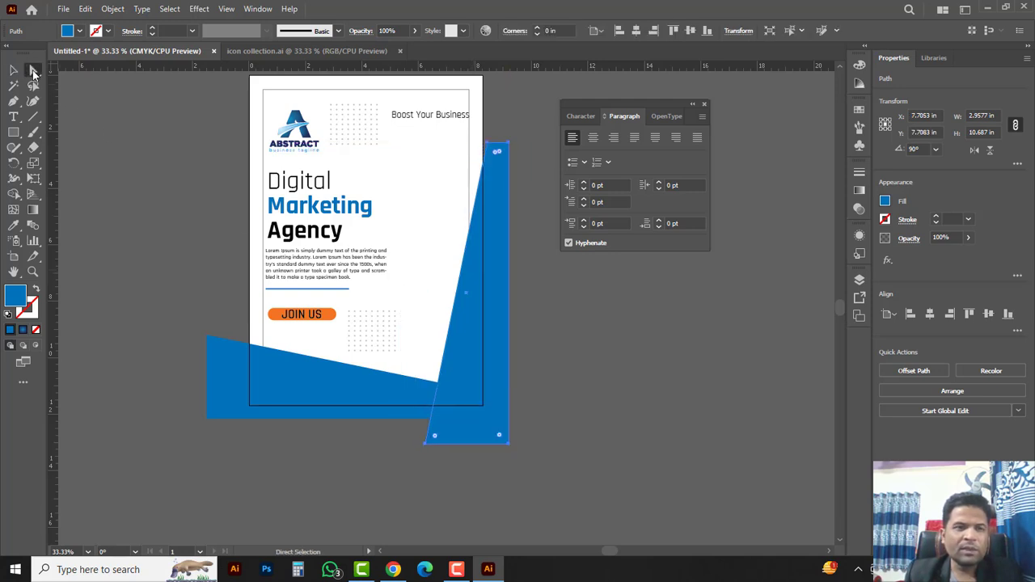
click(79, 73)
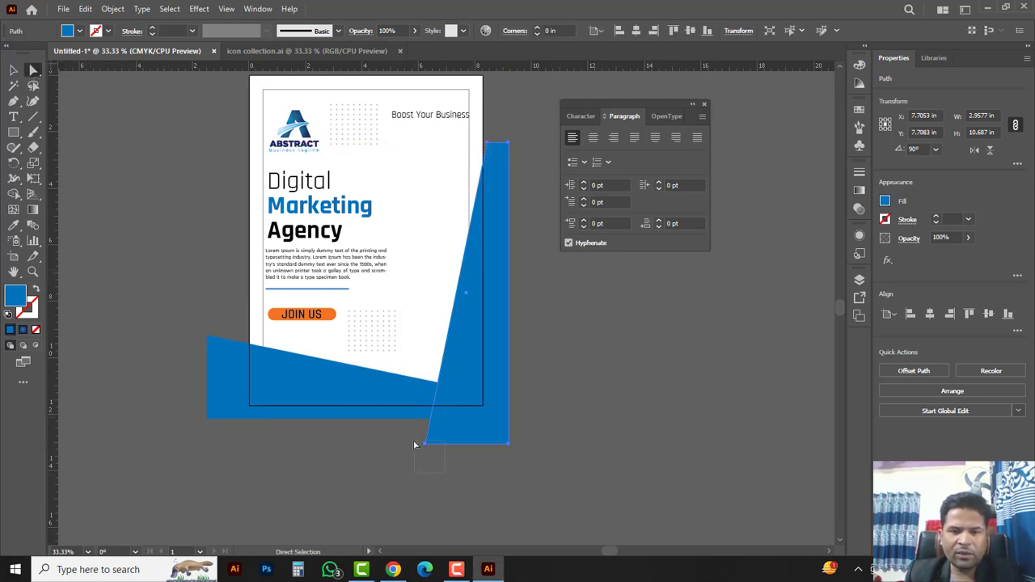
drag(414, 441, 370, 441)
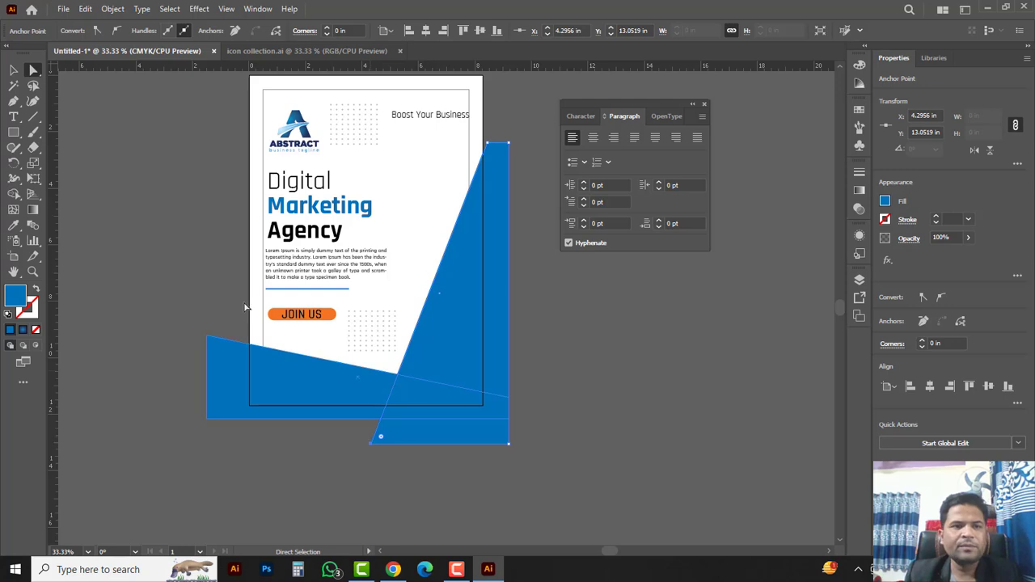
click(14, 71)
click(550, 347)
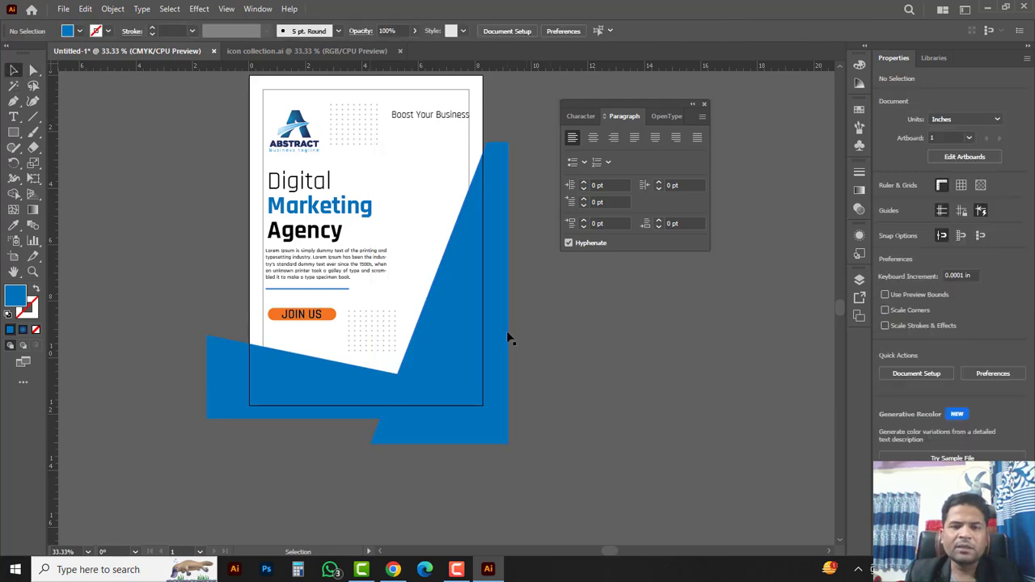
click(507, 332)
click(18, 227)
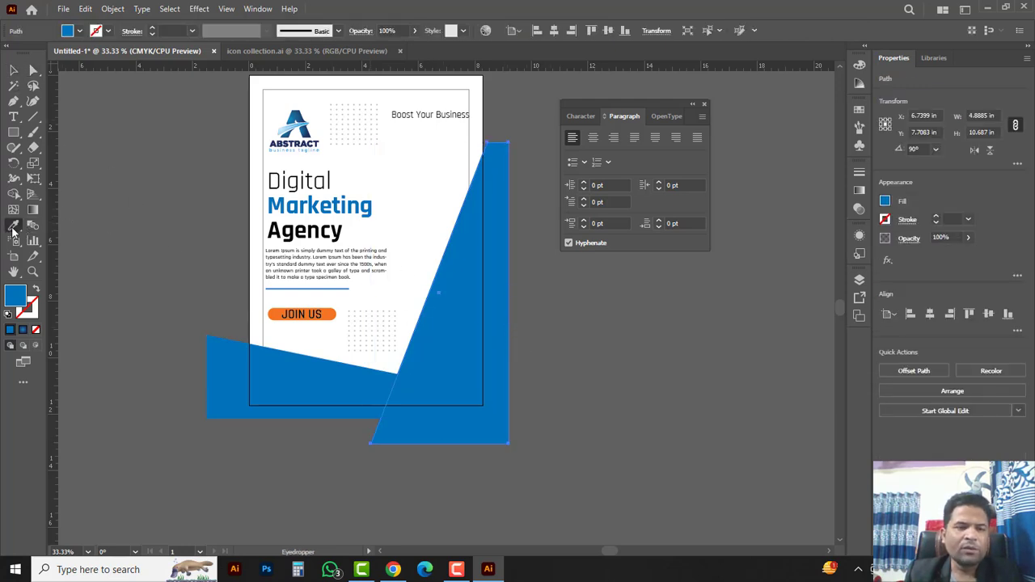
Step: Make the upright shape the JOIN US orange and bring the lower blue shape in front of it
click(332, 316)
key(v)
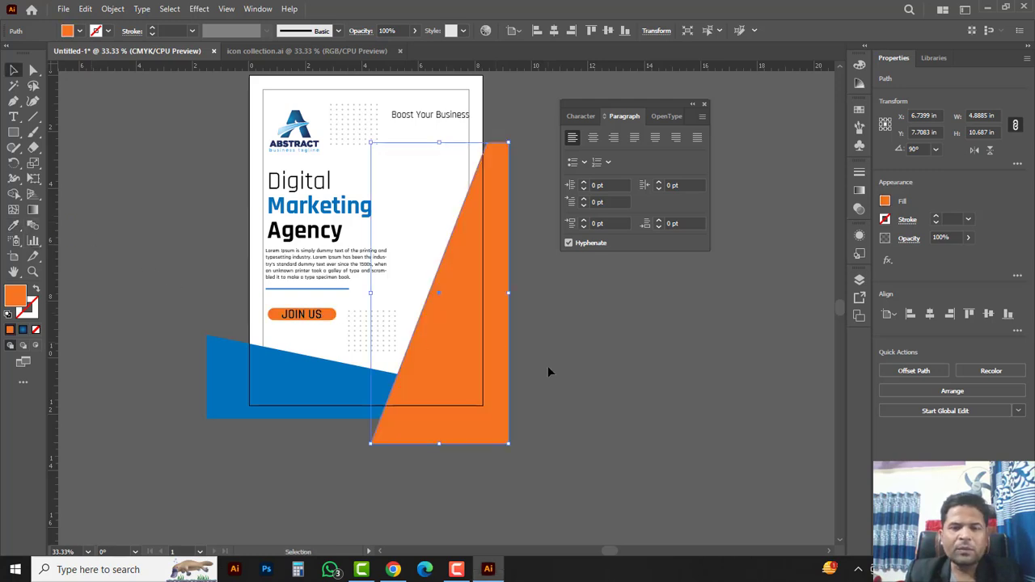
click(311, 382)
right_click(303, 380)
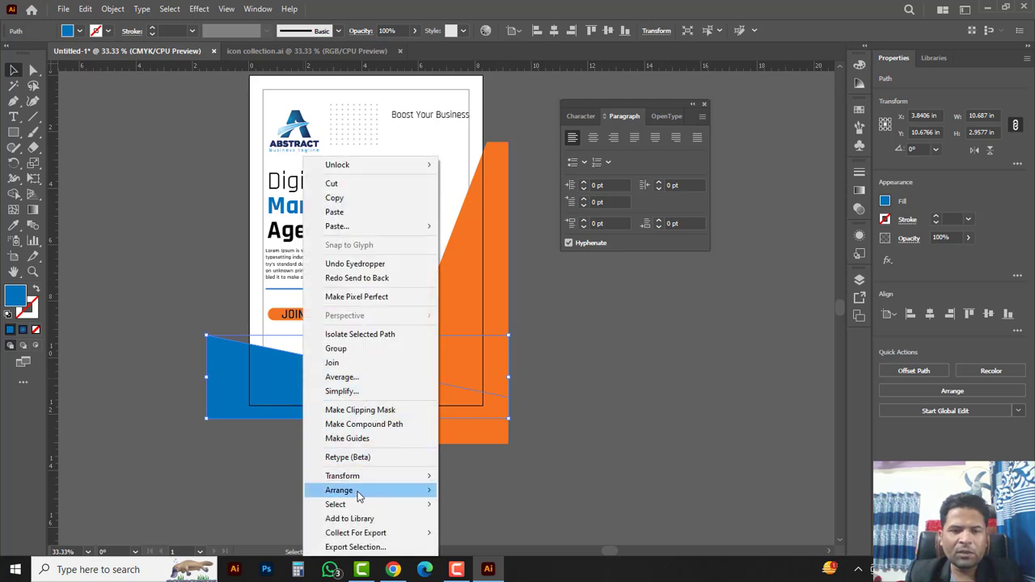
mouse_move(359, 496)
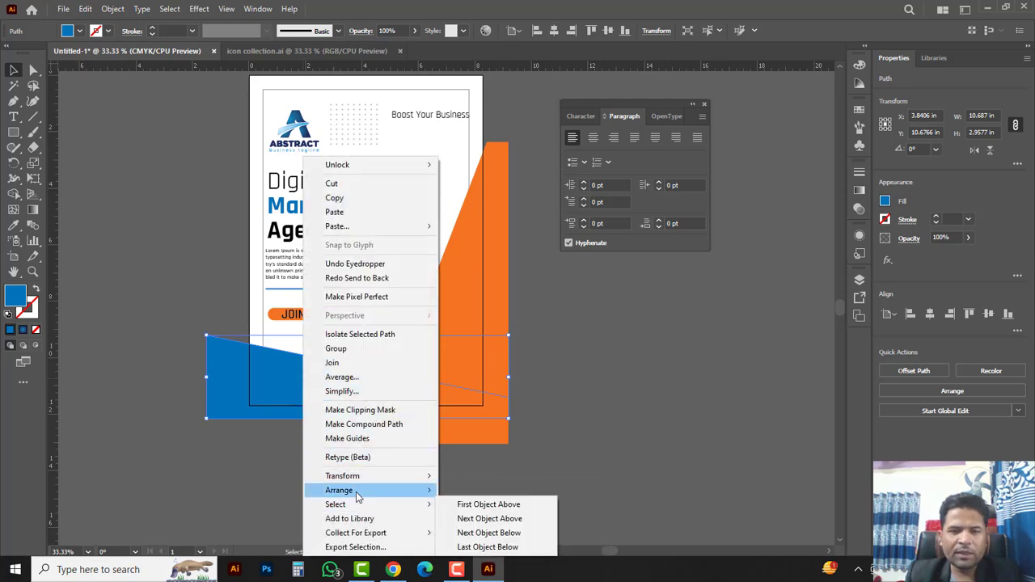
click(492, 497)
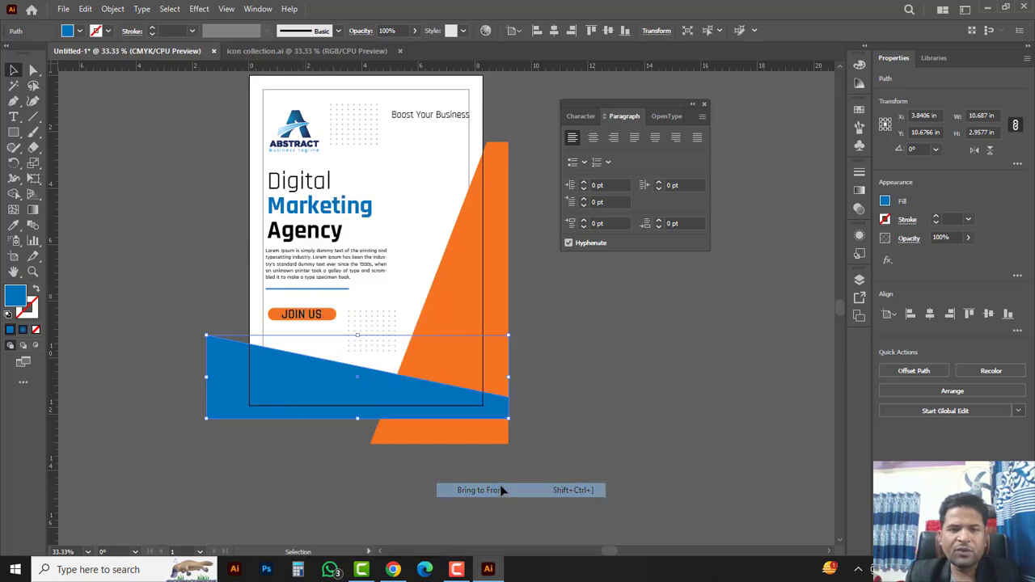
click(620, 408)
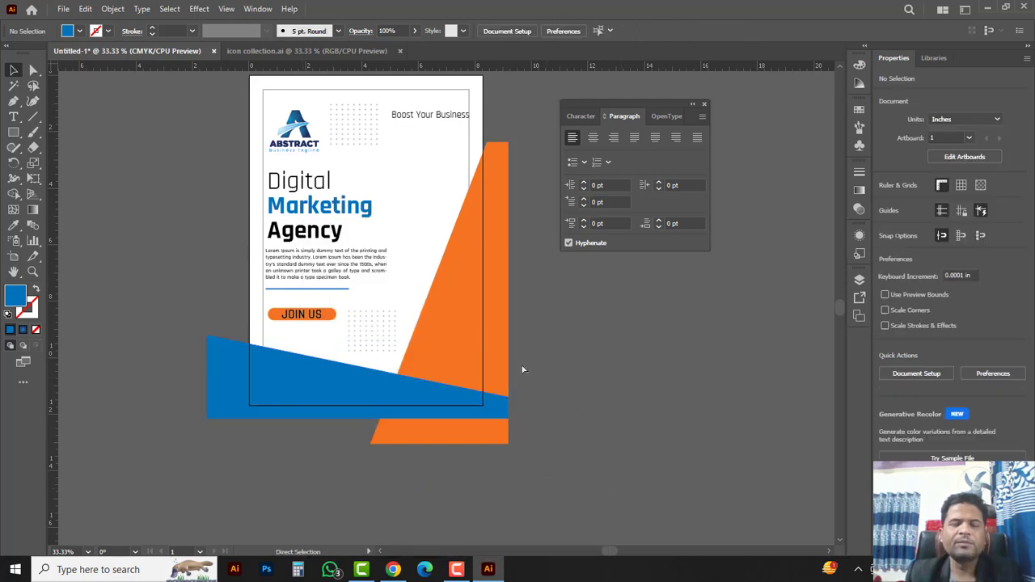
ctrl+click(428, 254)
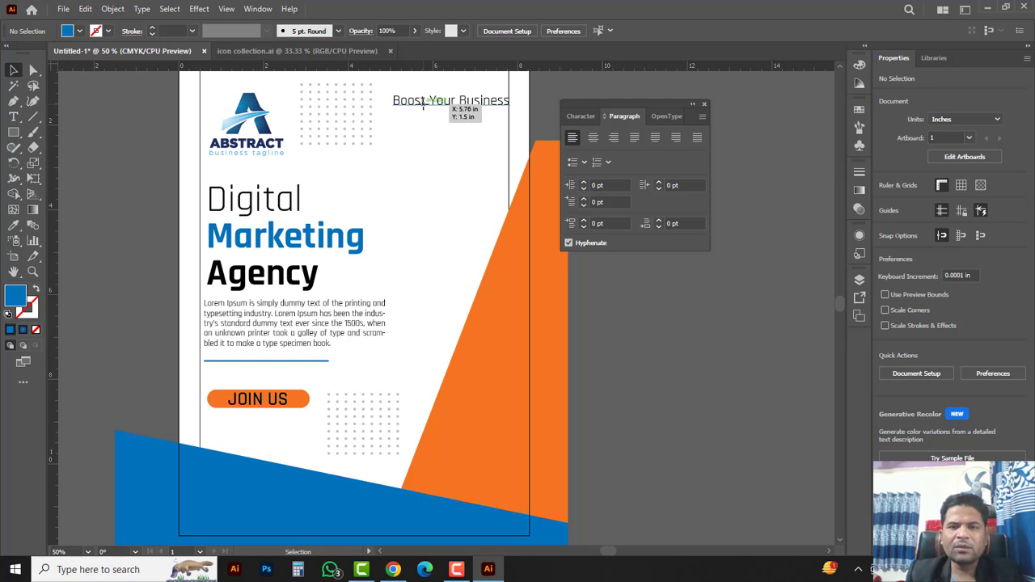
Step: Set the Boost Your Business tagline's font style to Semibold
click(462, 106)
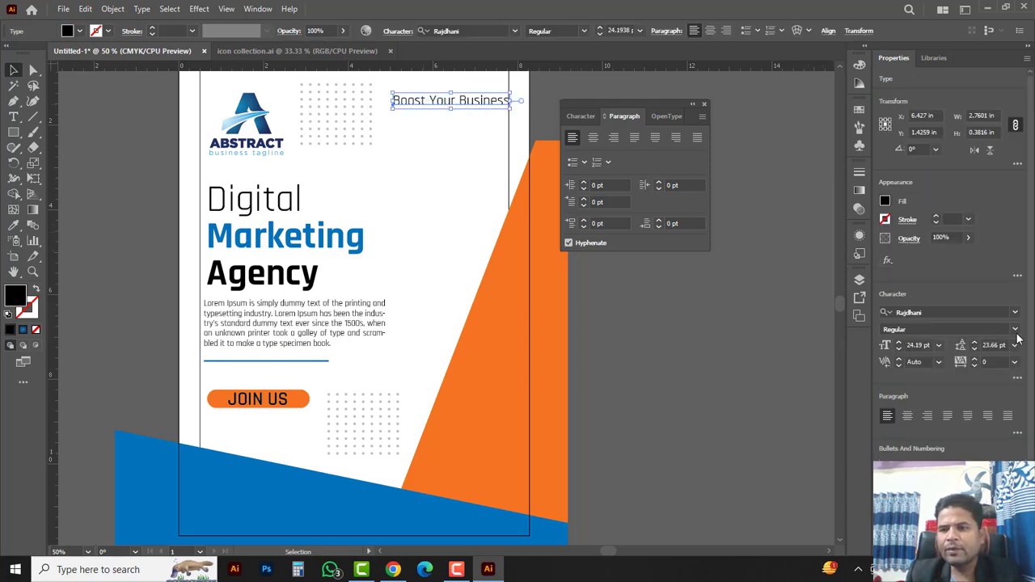
click(1014, 330)
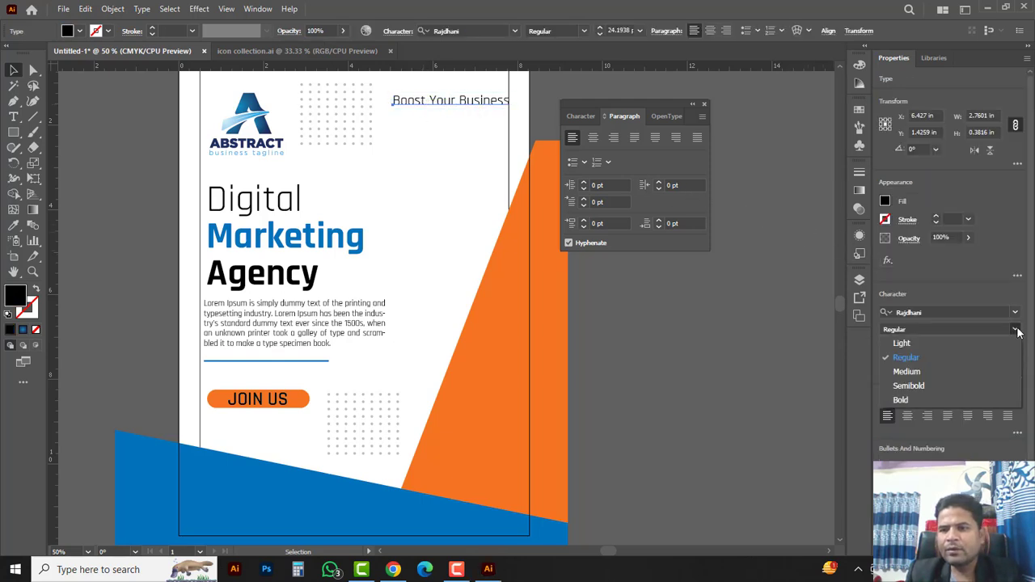
click(912, 386)
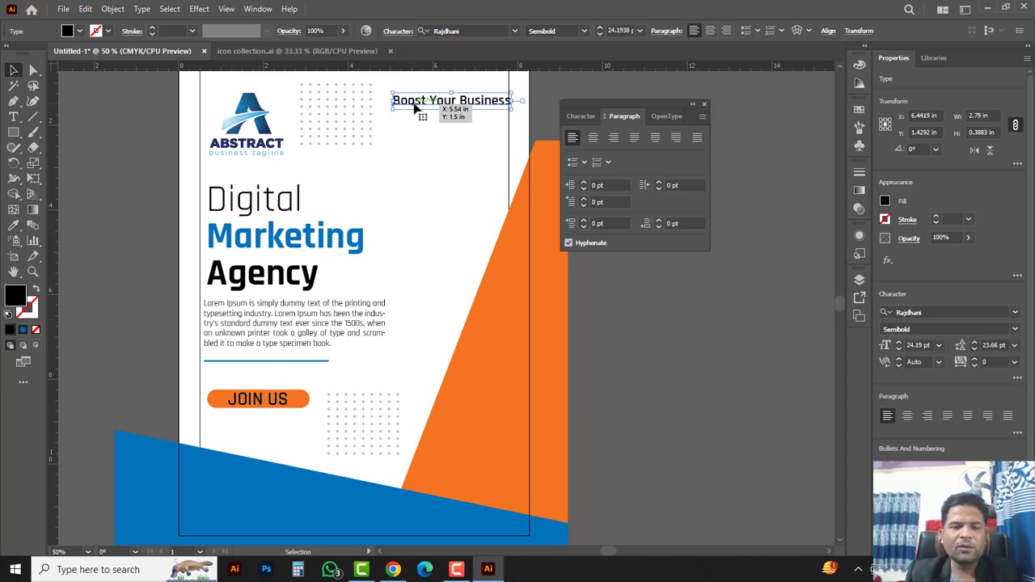
Step: Place a copy of the tagline on the blue shape and bring it to the front
drag(415, 107, 238, 498)
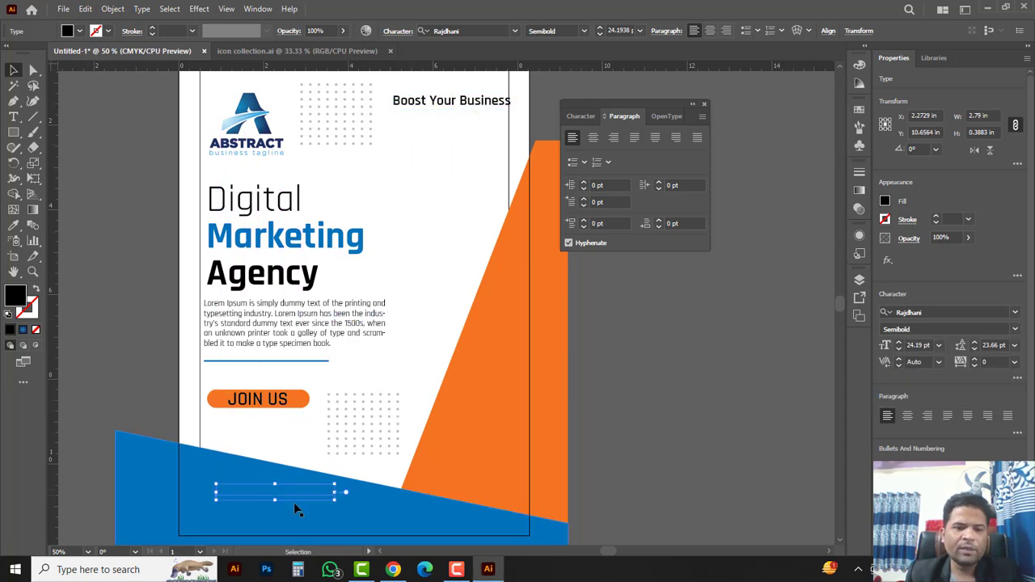
key(ctrl+plus)
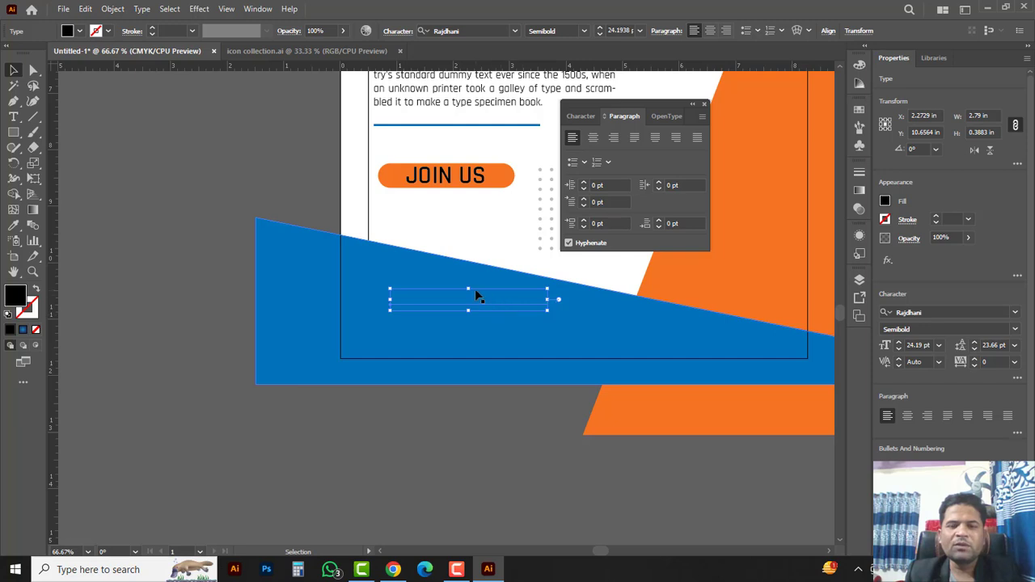
right_click(477, 306)
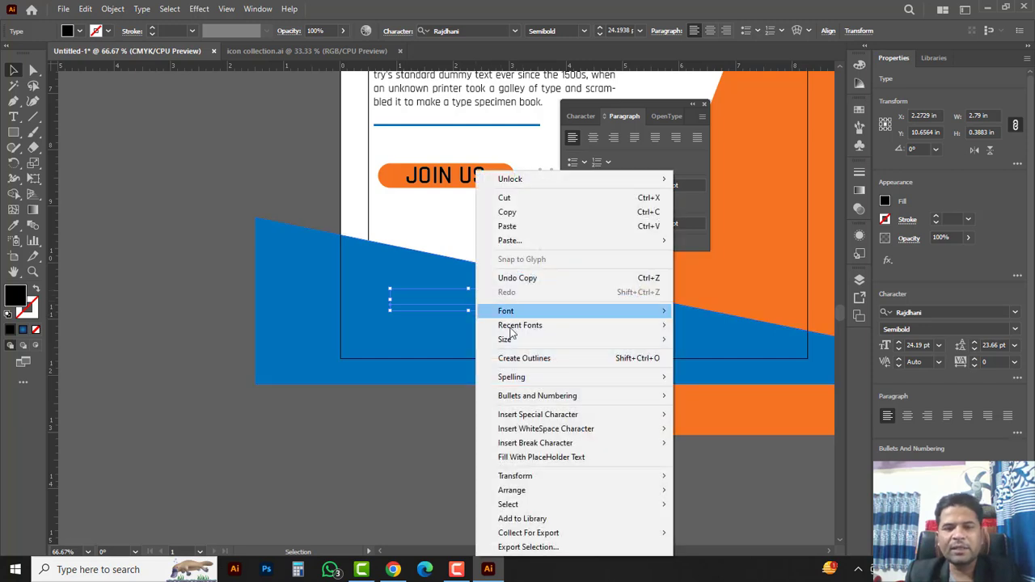
mouse_move(512, 493)
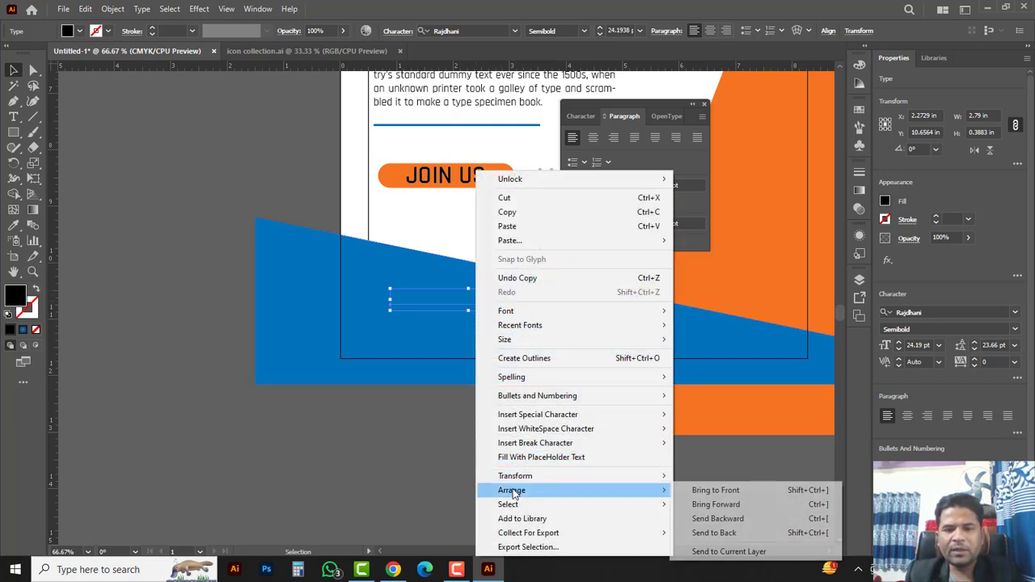
click(713, 490)
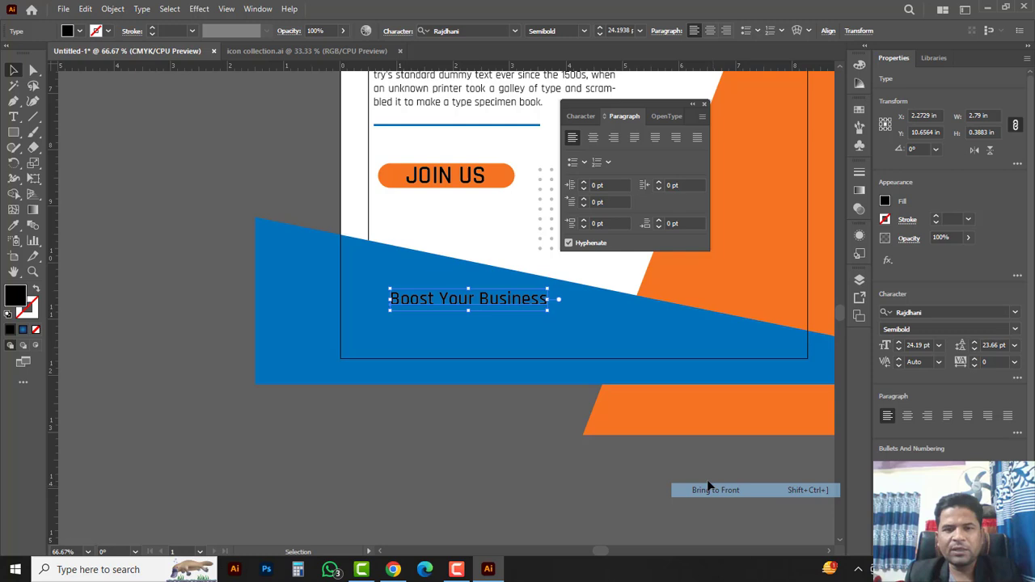
Step: Replace the copied text with the contact phone number
double_click(443, 299)
key(ctrl+a)
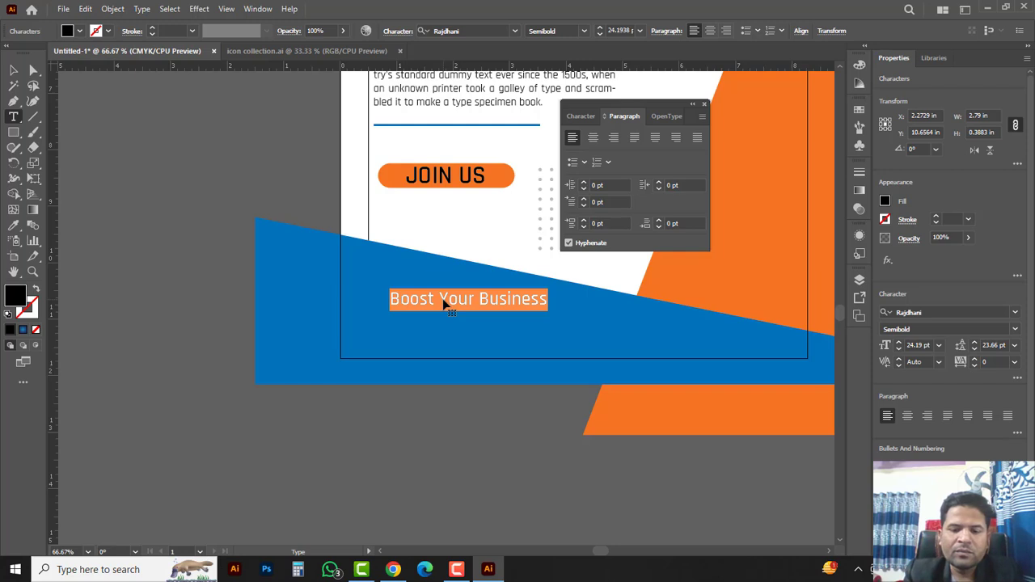
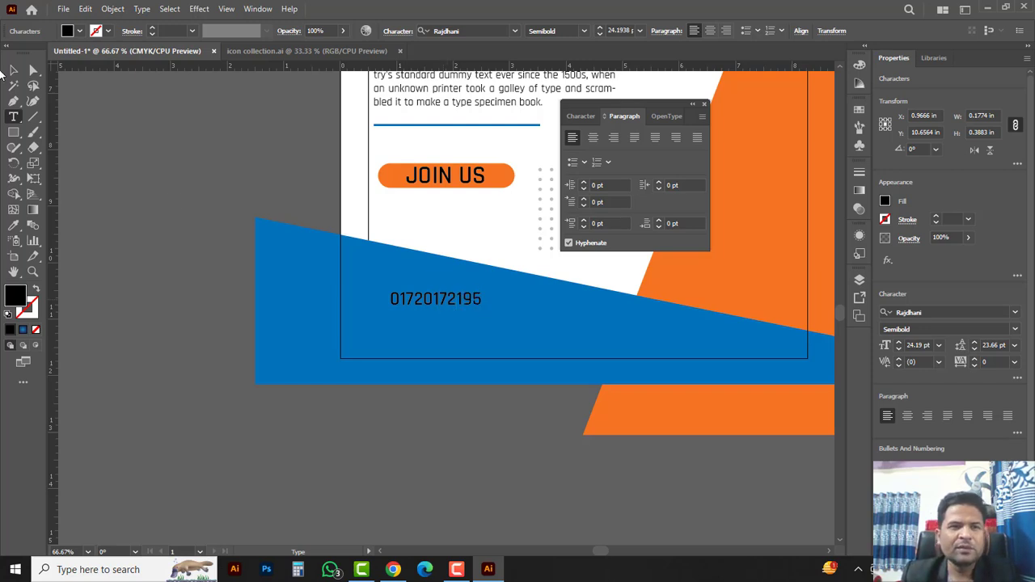
Step: Copy the number text upward and retype the copy as 'Call US To Know More'
click(19, 73)
ctrl+click(460, 319)
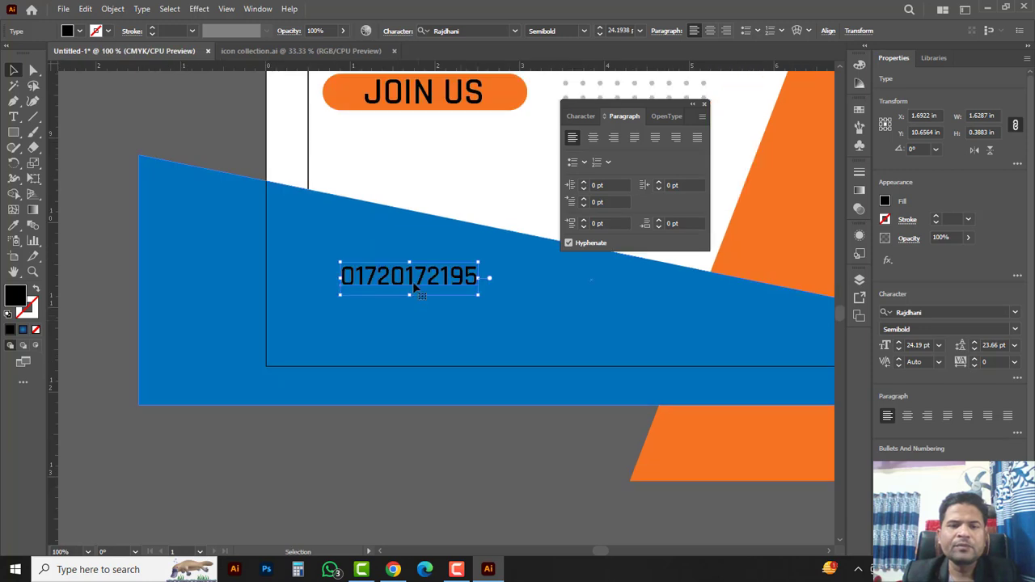
mouse_move(436, 284)
mouse_down()
mouse_move(466, 313)
mouse_move(450, 280)
mouse_up()
key(alt)
double_click(451, 279)
double_click(451, 279)
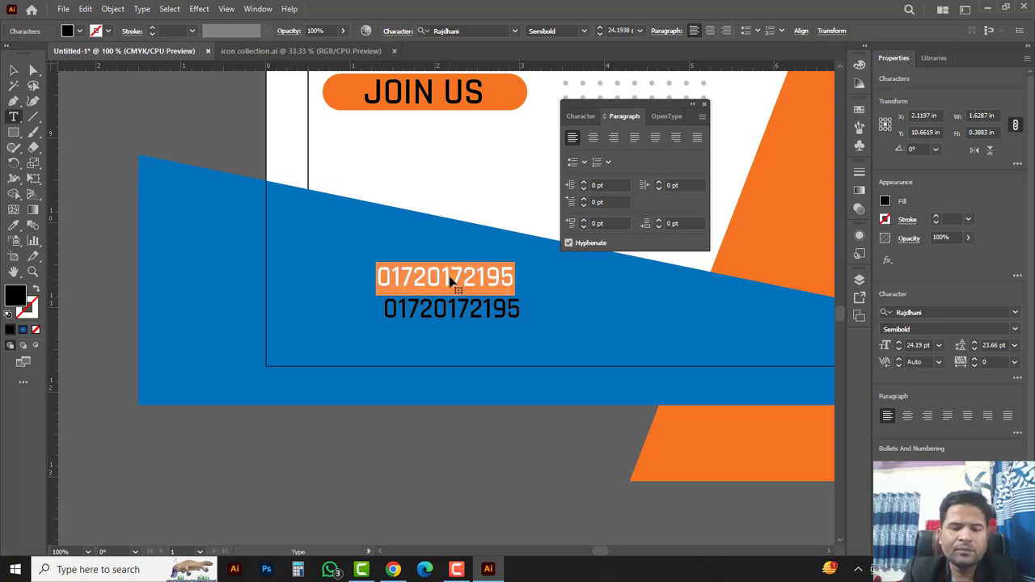
text(Call)
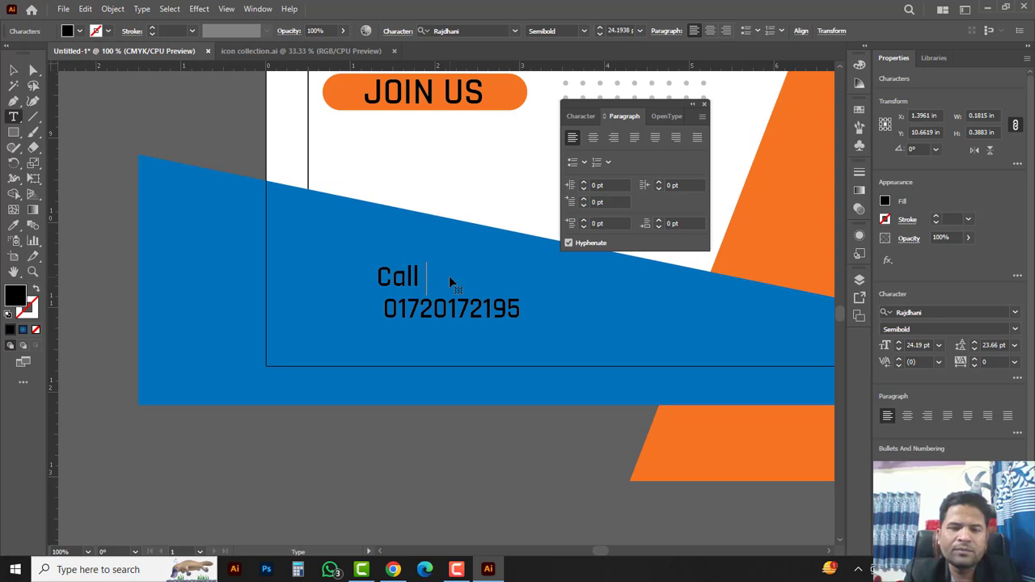
text(S)
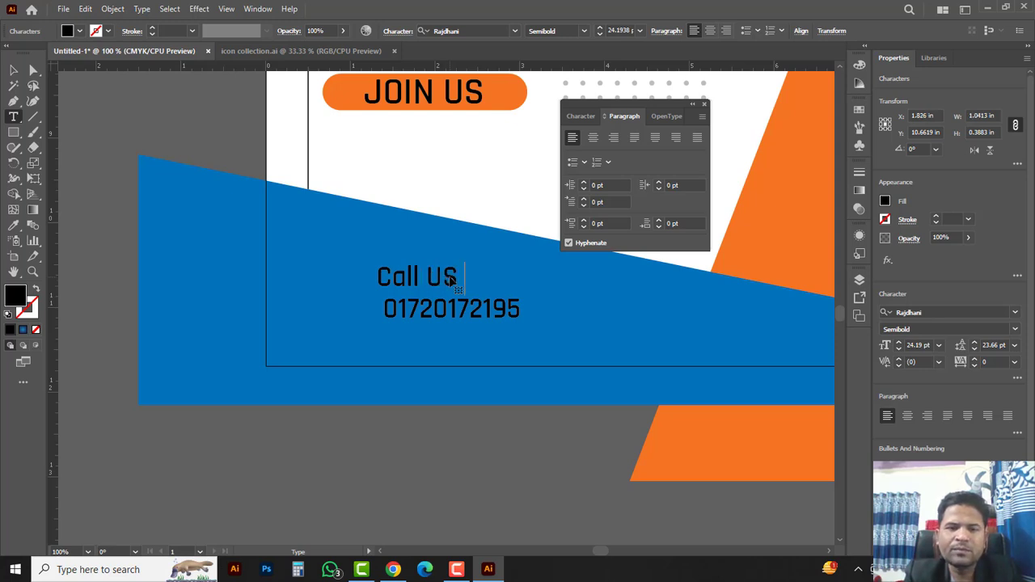
text( To K)
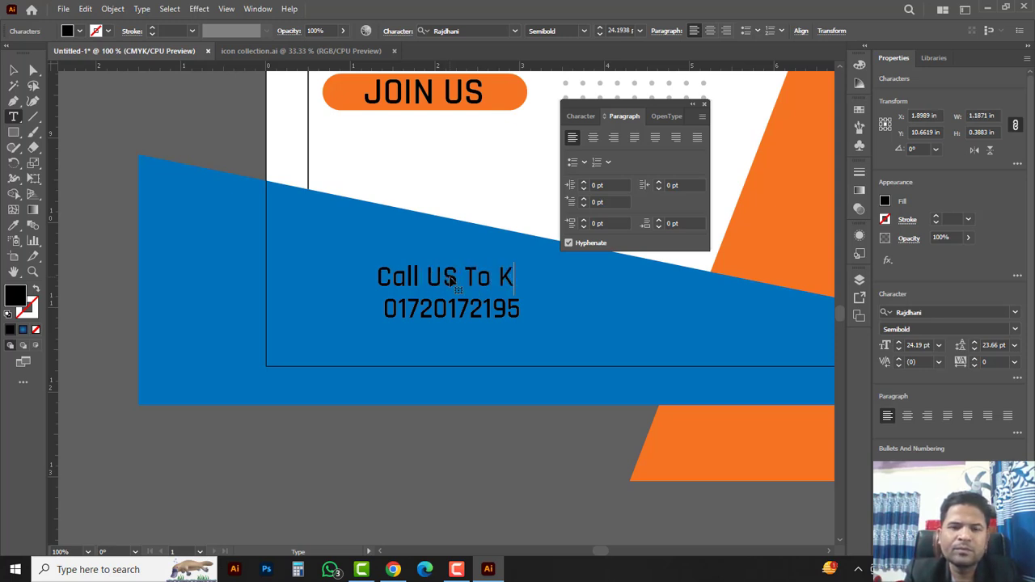
text(now)
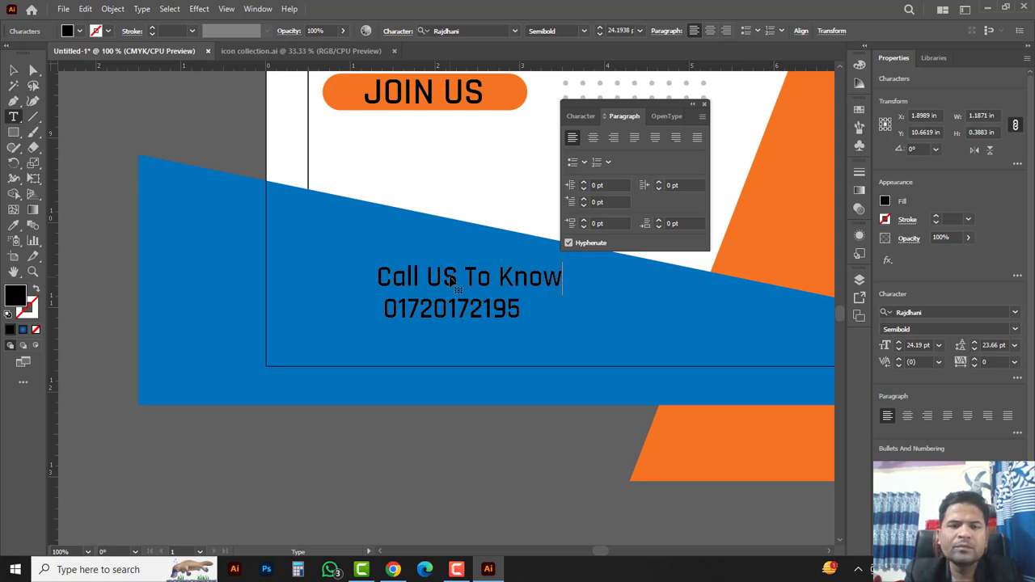
text( More)
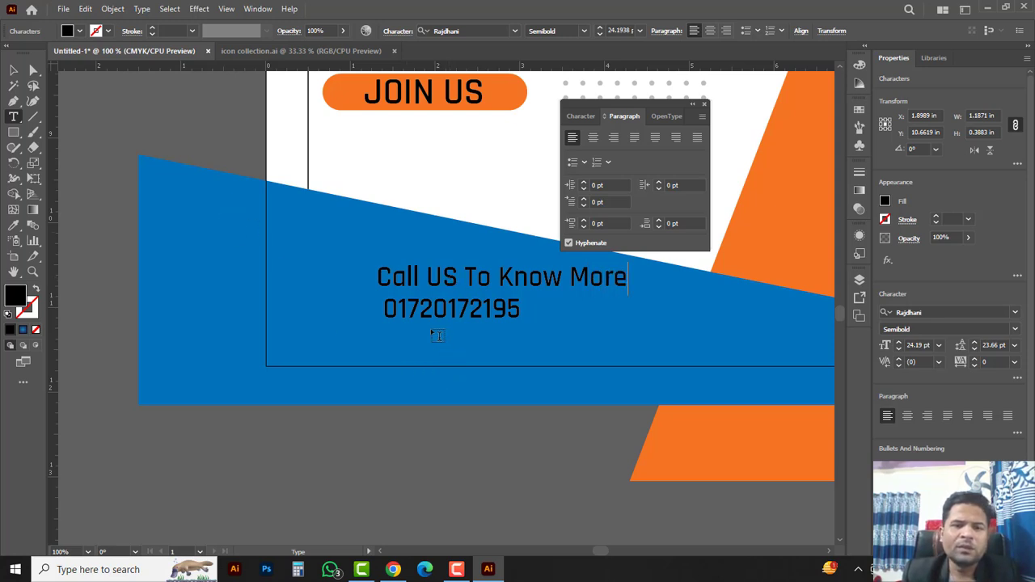
Step: Delete the original phone-number text and discard its empty text box
double_click(413, 308)
key(ctrl+c)
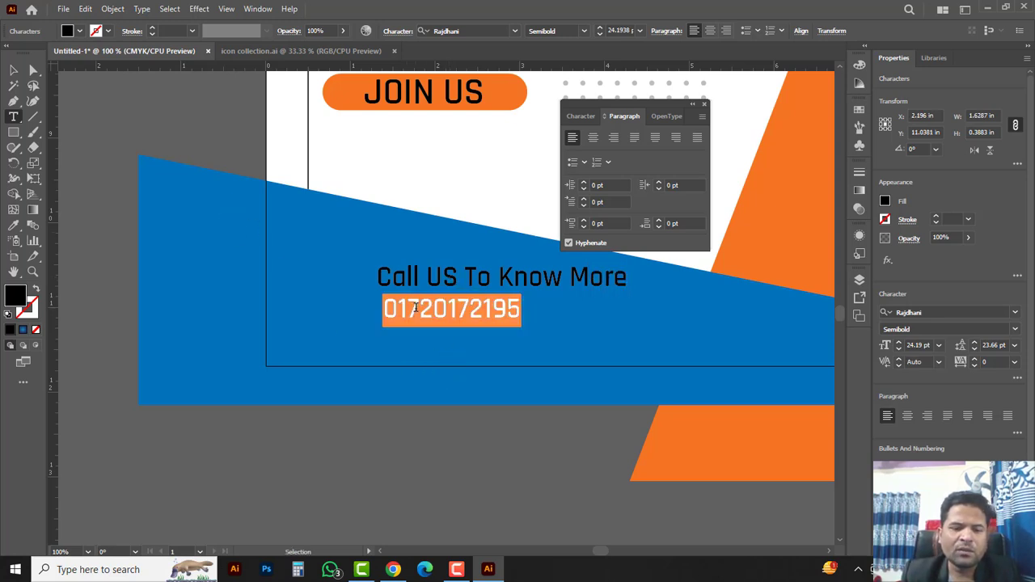
key(BackSpace)
key(Escape)
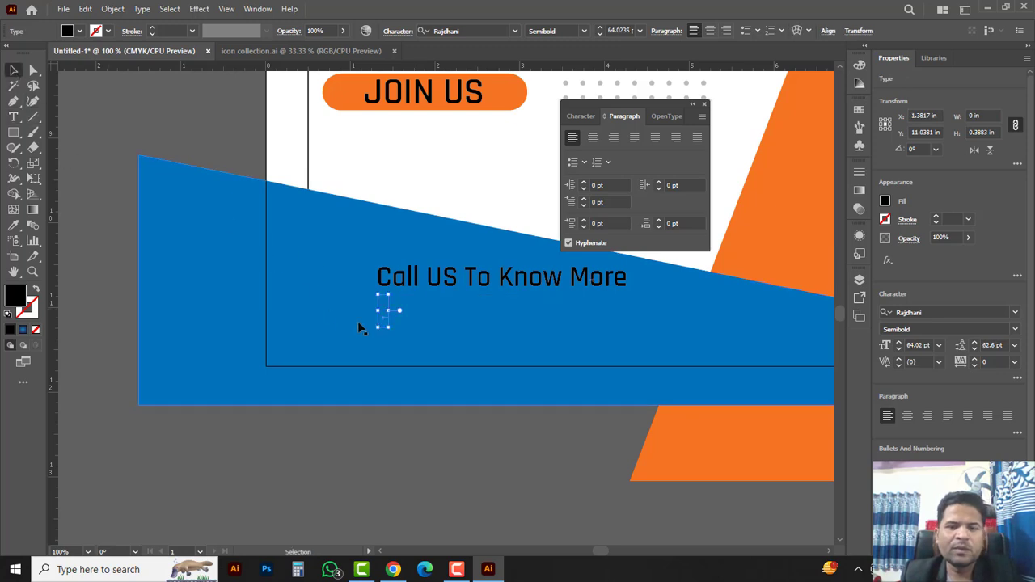
click(428, 315)
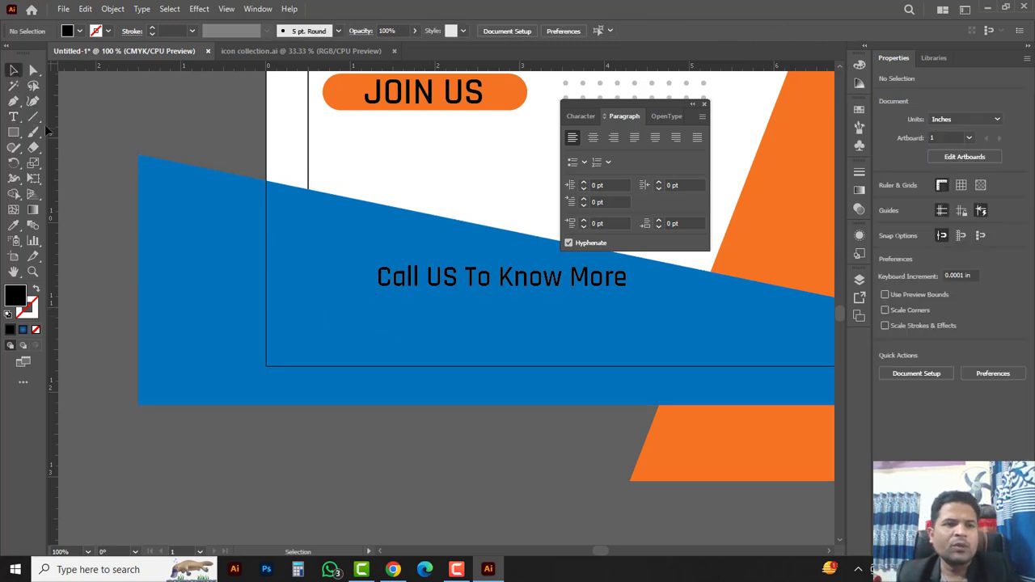
Step: Paste the phone number as a second line under 'Call US To Know More'
key(t)
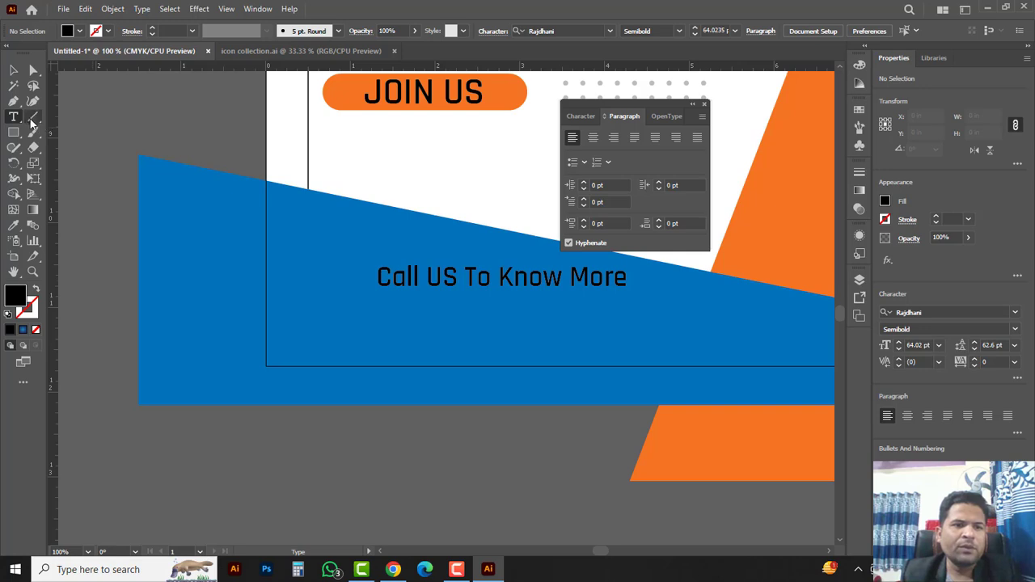
click(16, 119)
click(67, 124)
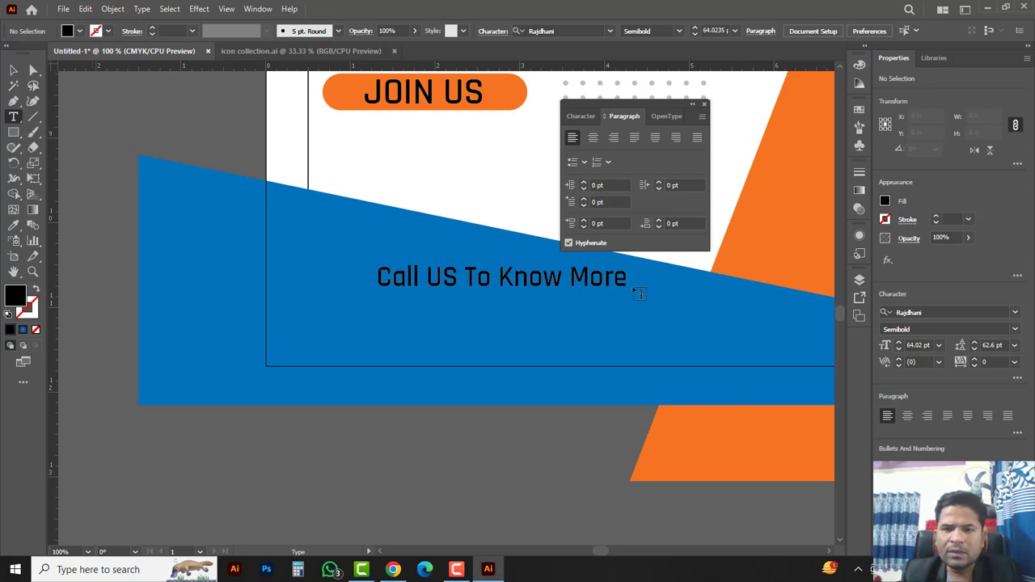
click(624, 277)
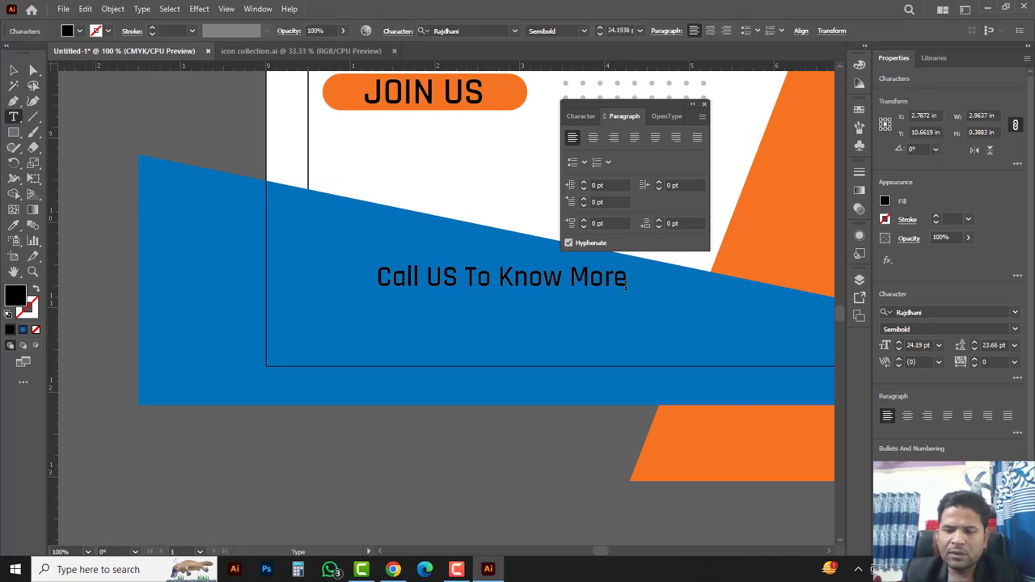
key(Escape)
key(ctrl+v)
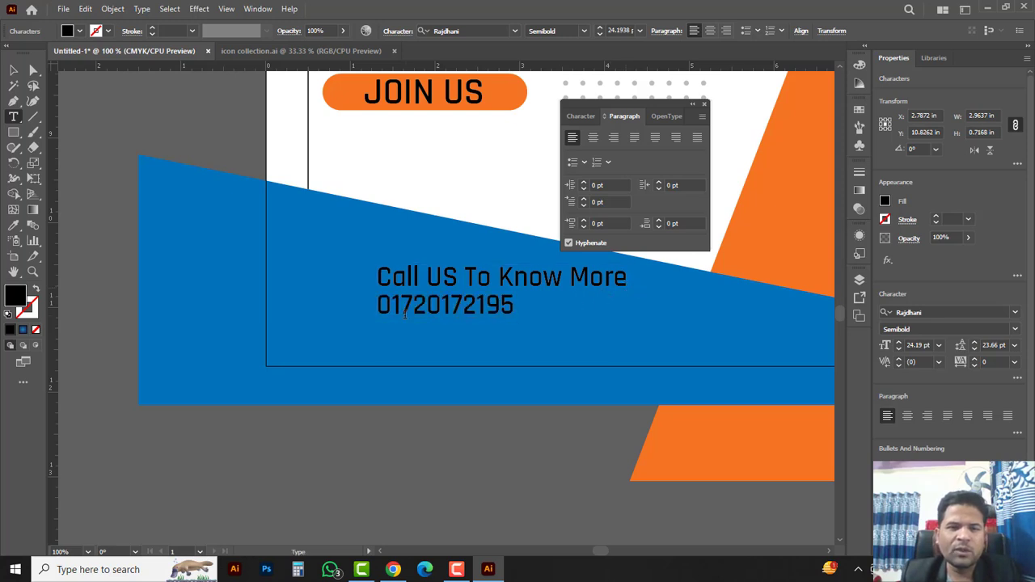
double_click(420, 310)
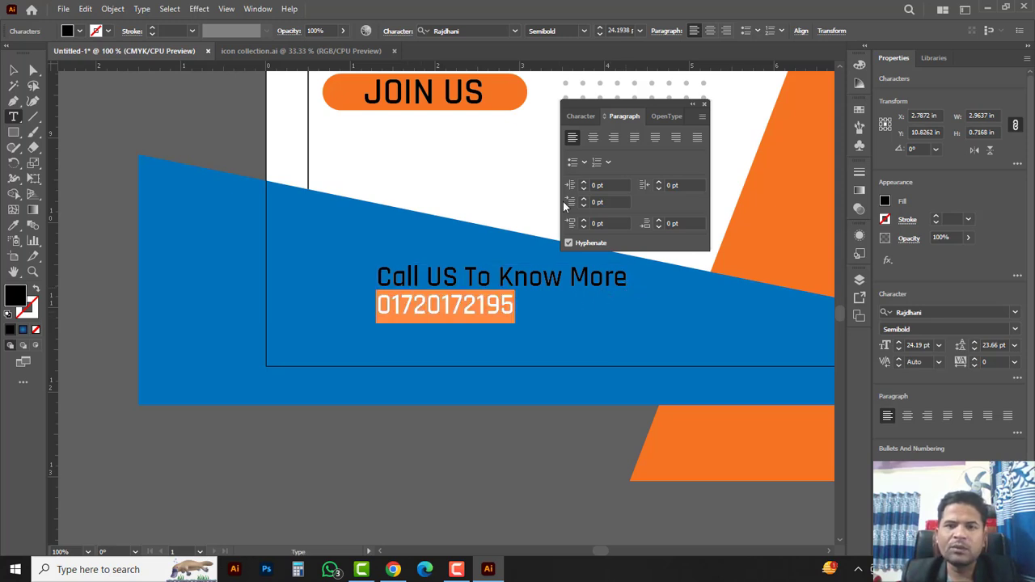
Step: Enlarge the phone number to 36 pt and increase its line spacing
click(579, 117)
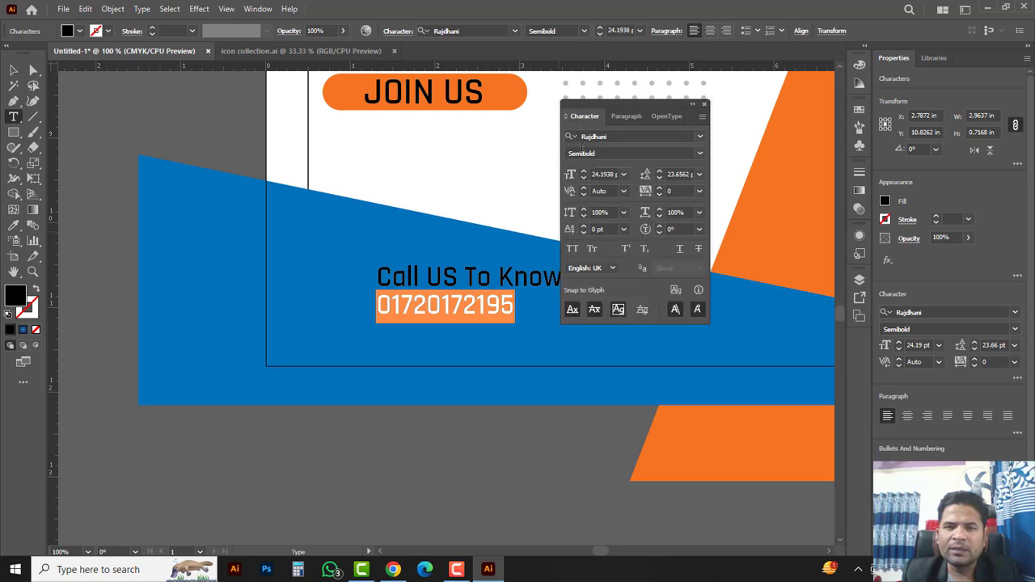
click(582, 171)
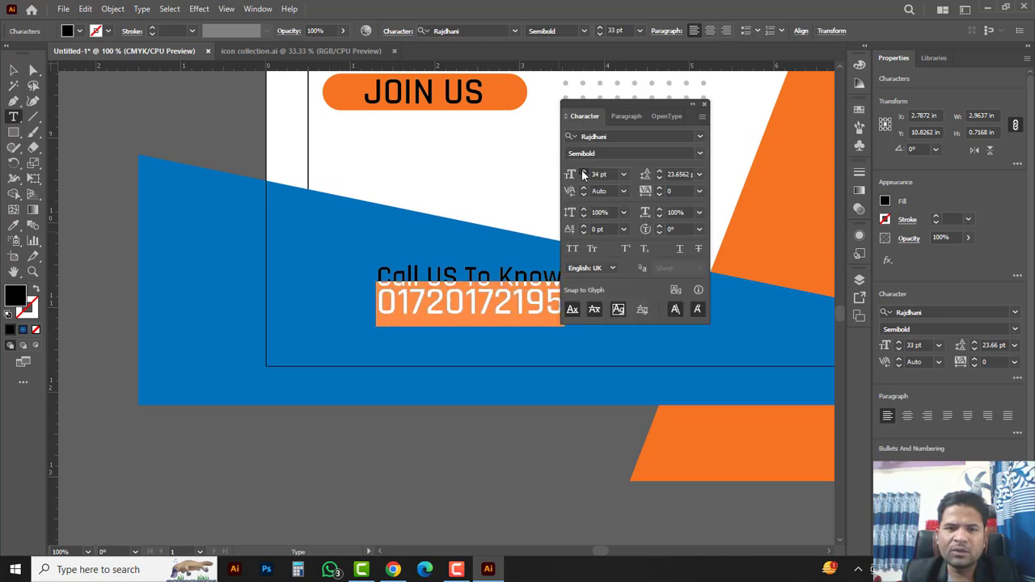
click(583, 171)
drag(580, 110, 684, 105)
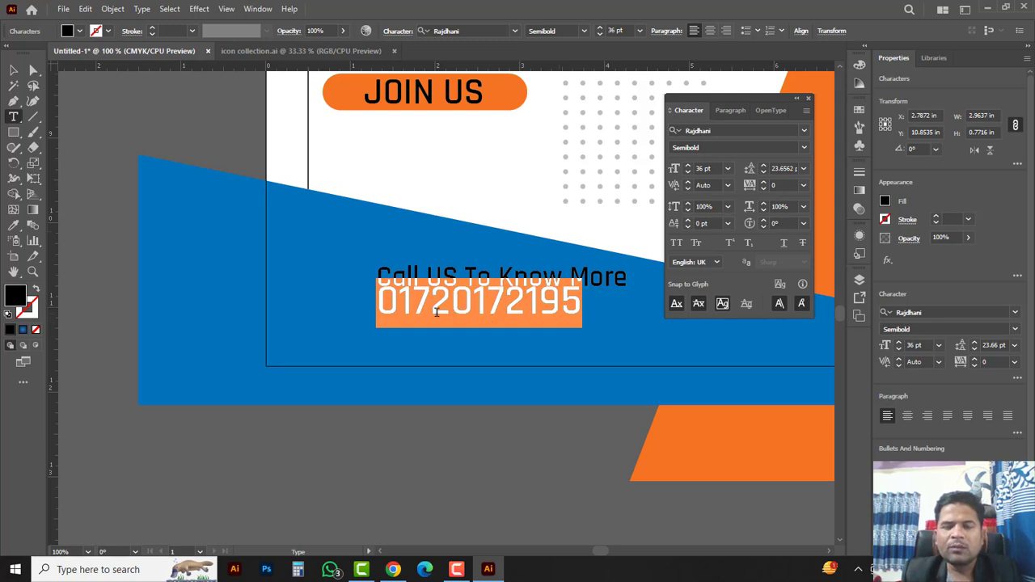
click(764, 166)
click(763, 166)
click(764, 166)
click(763, 166)
click(763, 167)
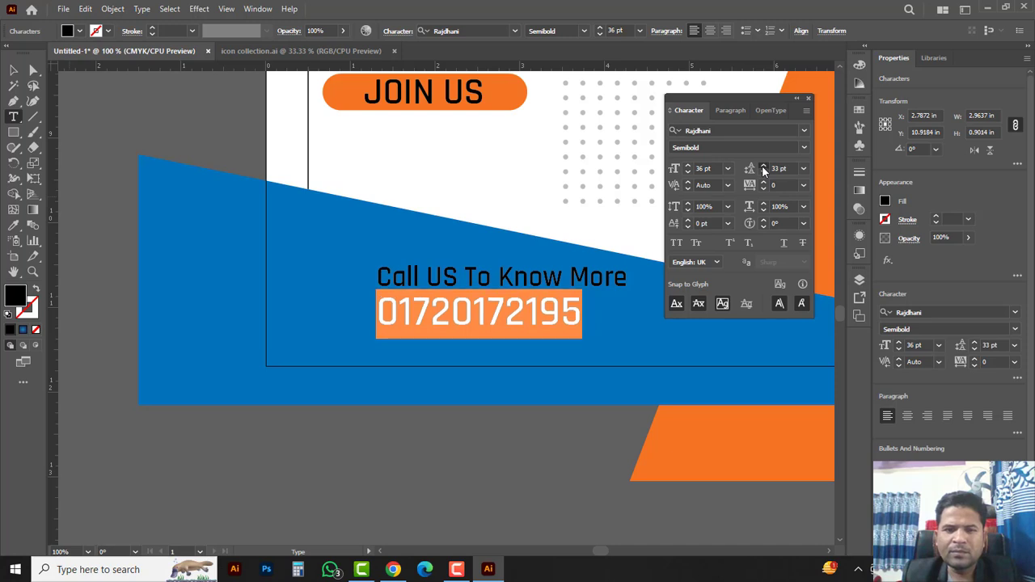
click(764, 167)
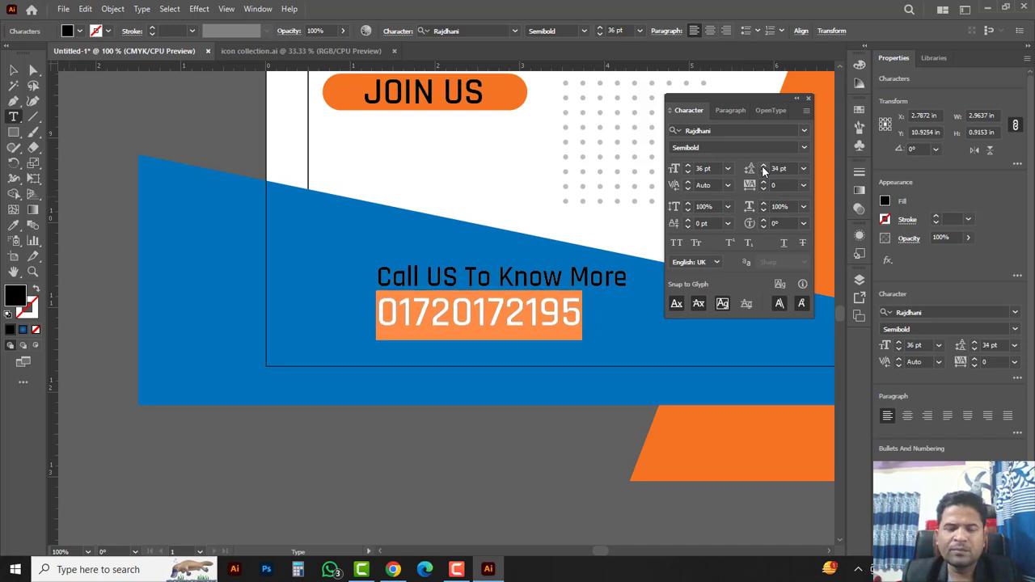
Step: Make the phone number Rajdhani Bold at 51 pt and raise its leading to 45 pt
click(803, 148)
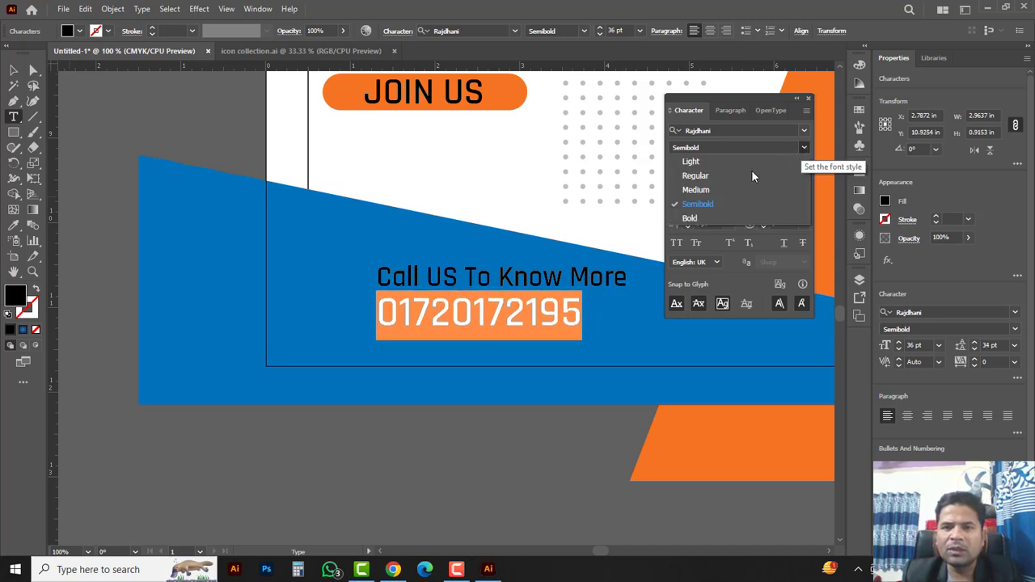
click(690, 220)
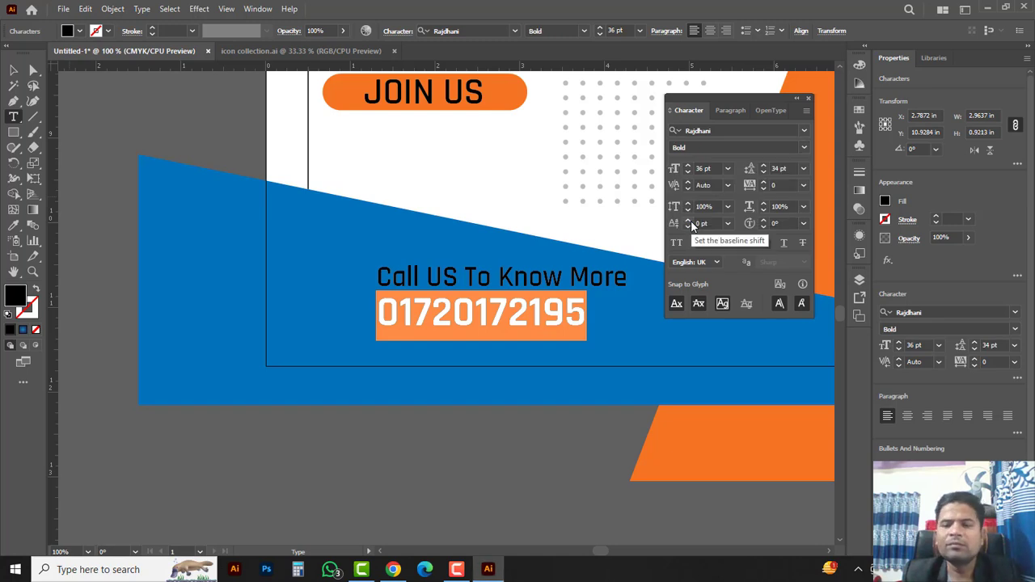
click(687, 166)
click(687, 167)
click(687, 167)
click(688, 167)
click(687, 166)
click(687, 166)
click(688, 166)
click(688, 167)
click(688, 167)
click(688, 166)
click(687, 167)
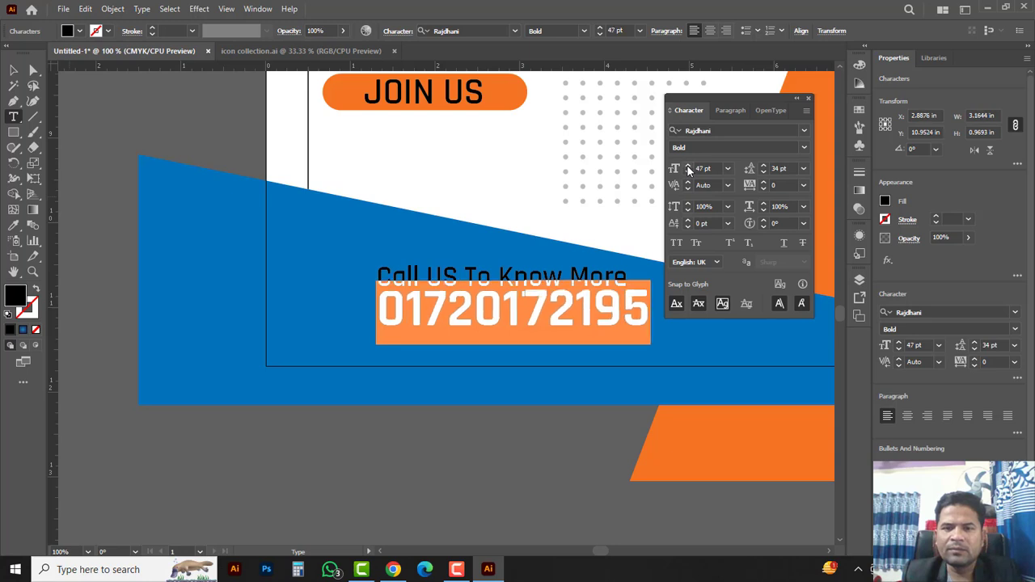
click(687, 167)
click(687, 167)
click(687, 166)
click(687, 167)
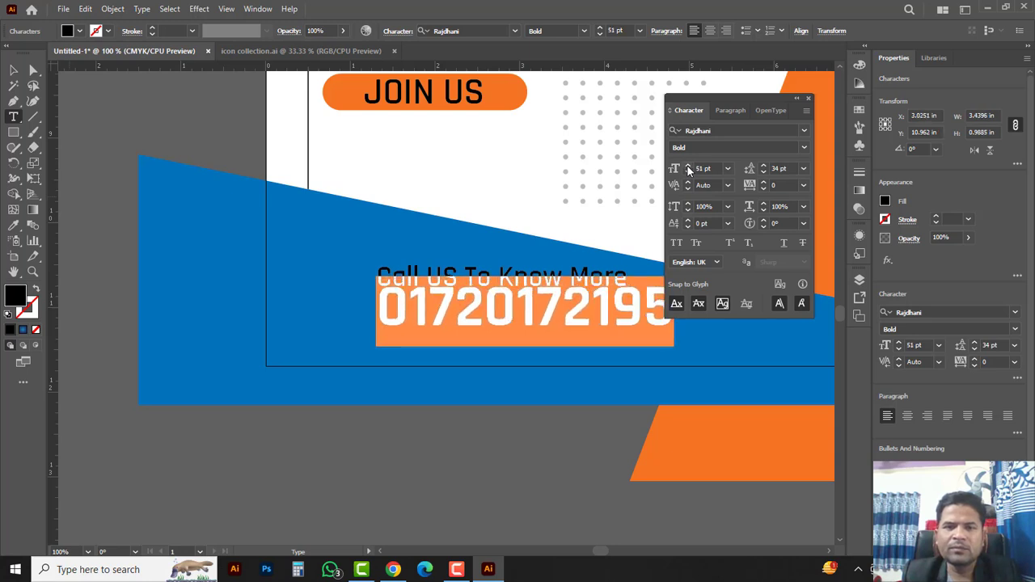
click(764, 166)
click(763, 166)
click(763, 166)
click(763, 166)
click(764, 167)
click(763, 166)
click(763, 167)
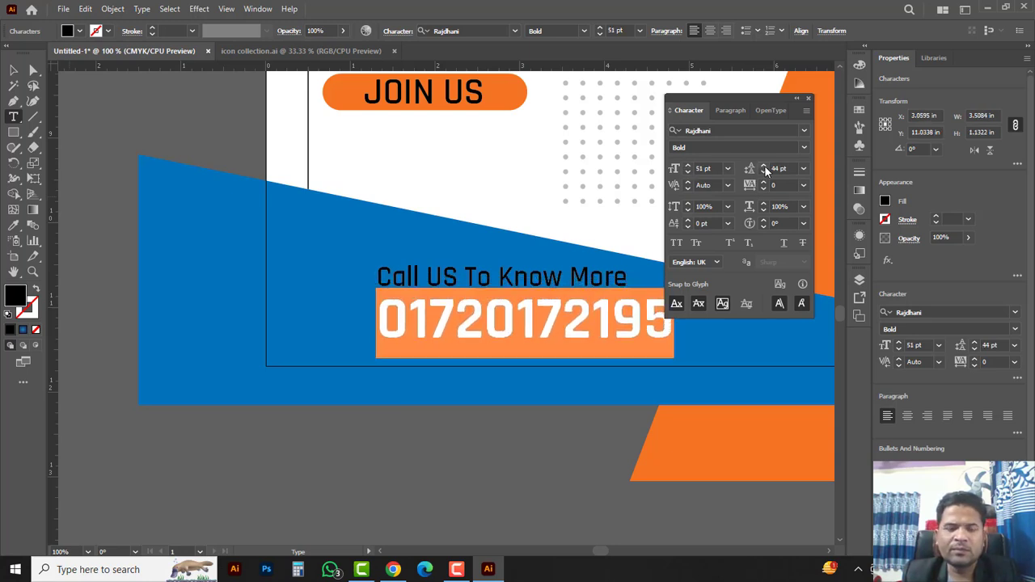
click(763, 166)
click(17, 75)
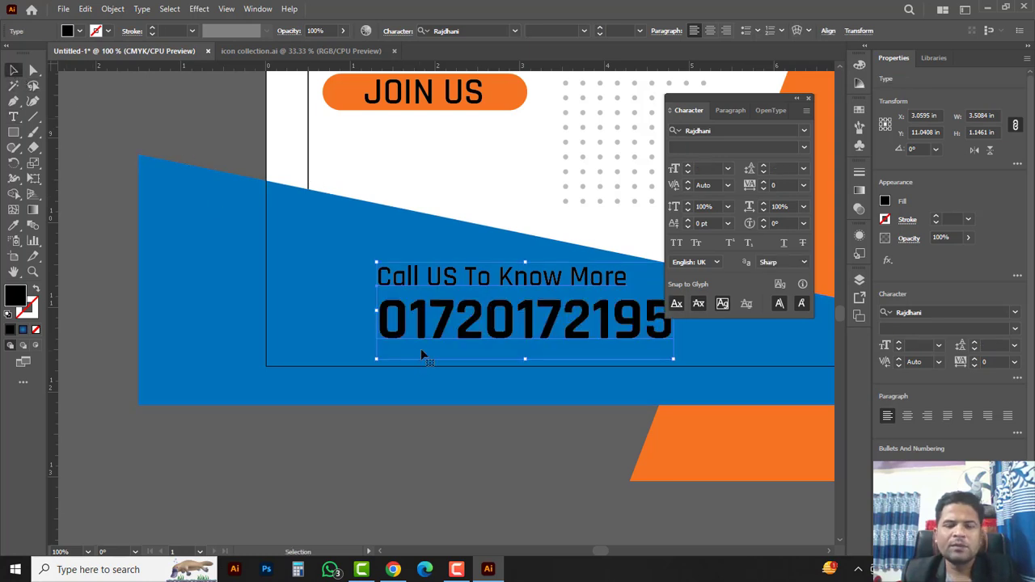
Step: Fill the Call US line and phone number with white
ctrl+alt+click(530, 312)
drag(464, 305, 432, 304)
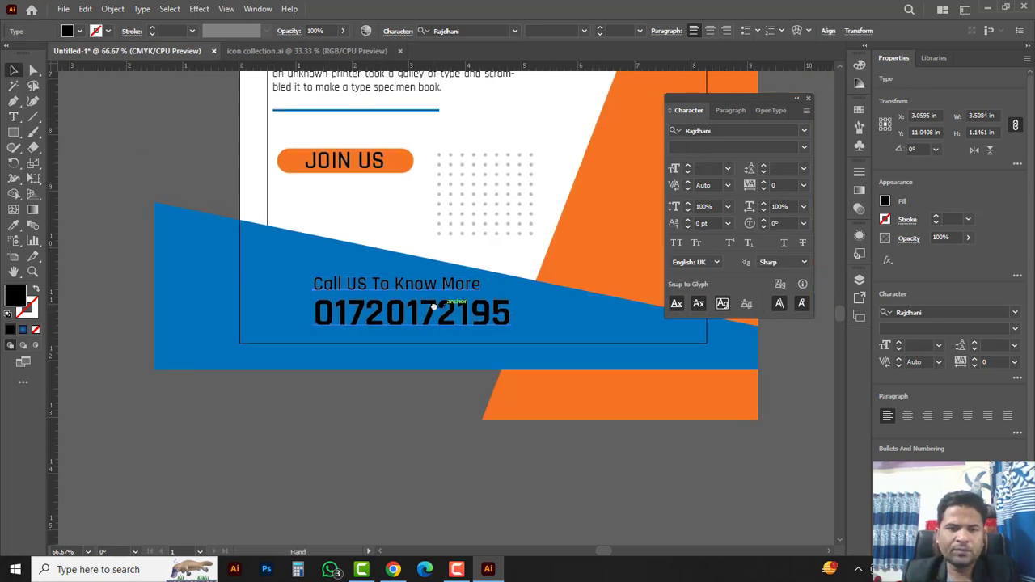
key(F6)
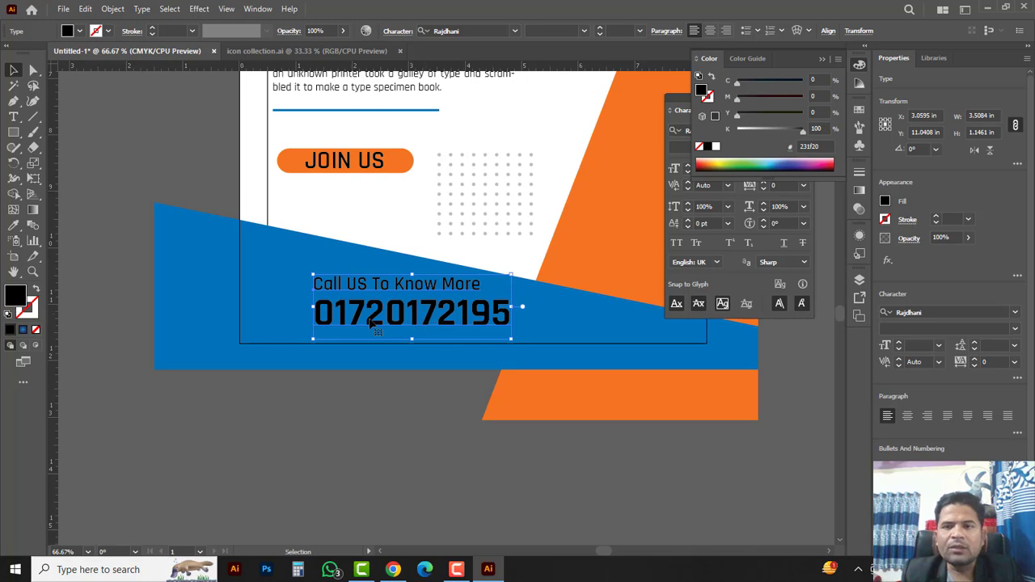
click(716, 147)
click(354, 423)
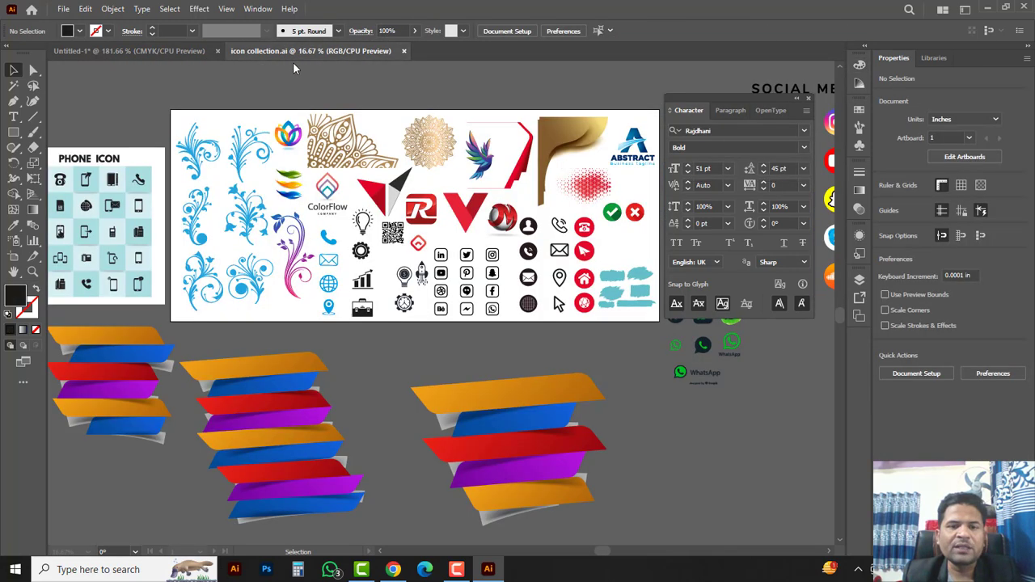
Step: In icon collection.ai, ungroup the column of contact icons
click(283, 50)
drag(502, 194, 649, 319)
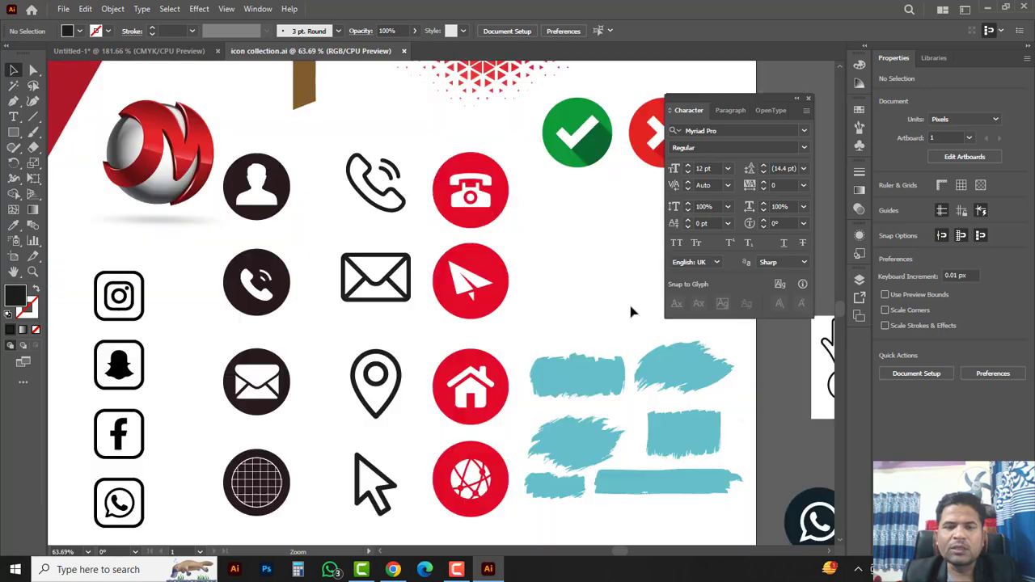
click(381, 195)
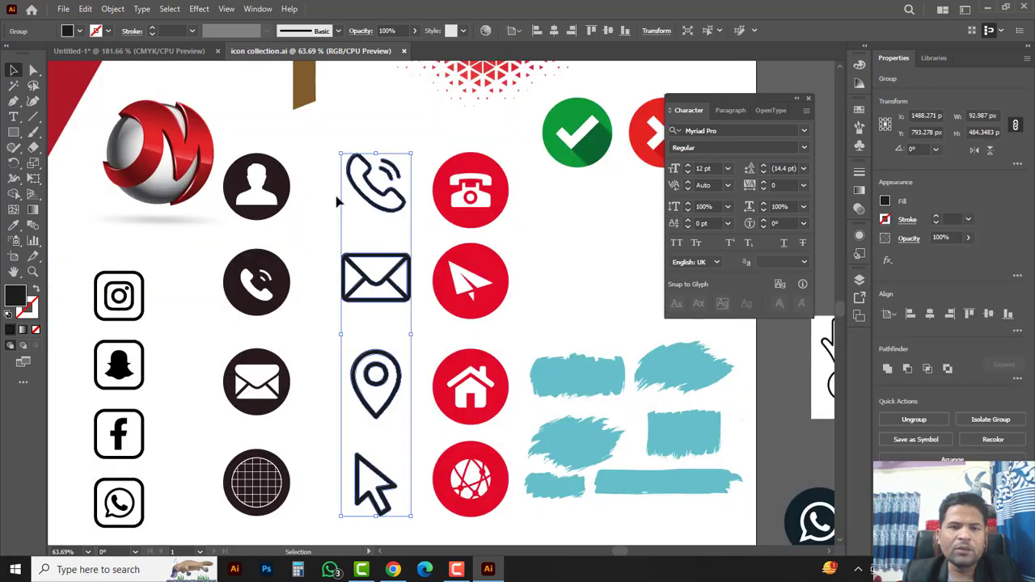
right_click(315, 154)
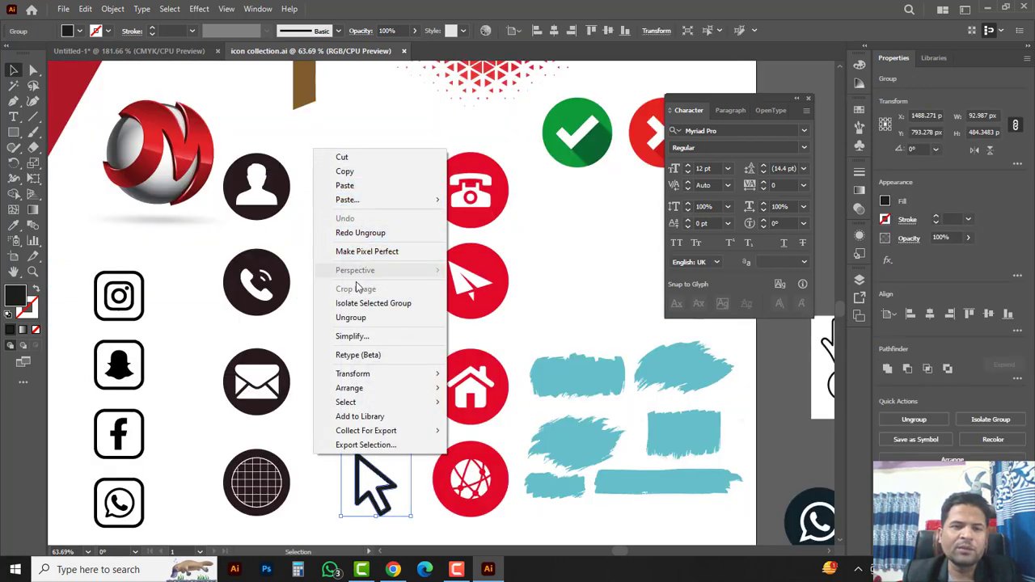
click(349, 318)
click(330, 159)
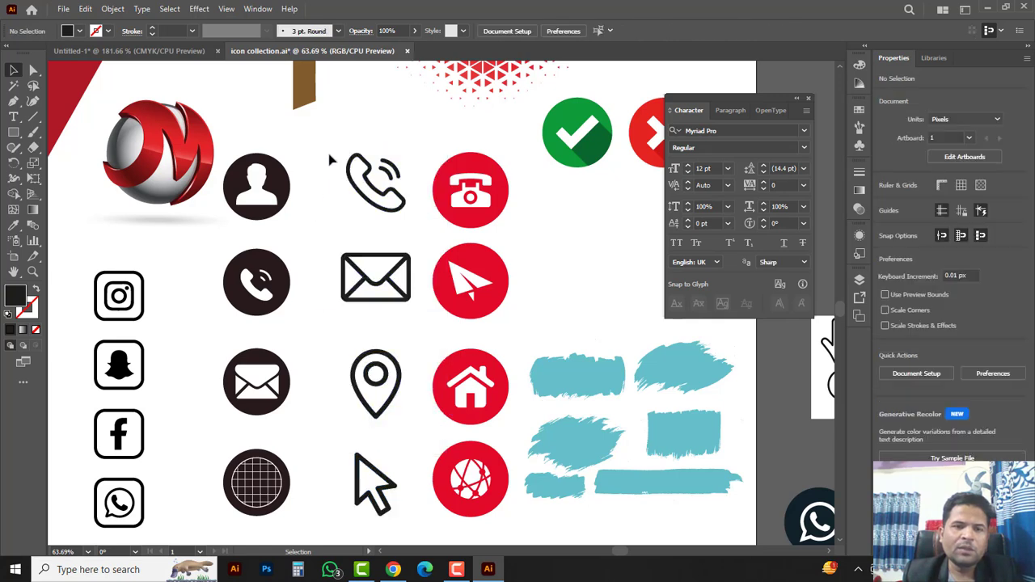
Step: Cut the dark-circle phone icon and return to the Untitled-1 flyer
drag(328, 142, 411, 230)
click(275, 279)
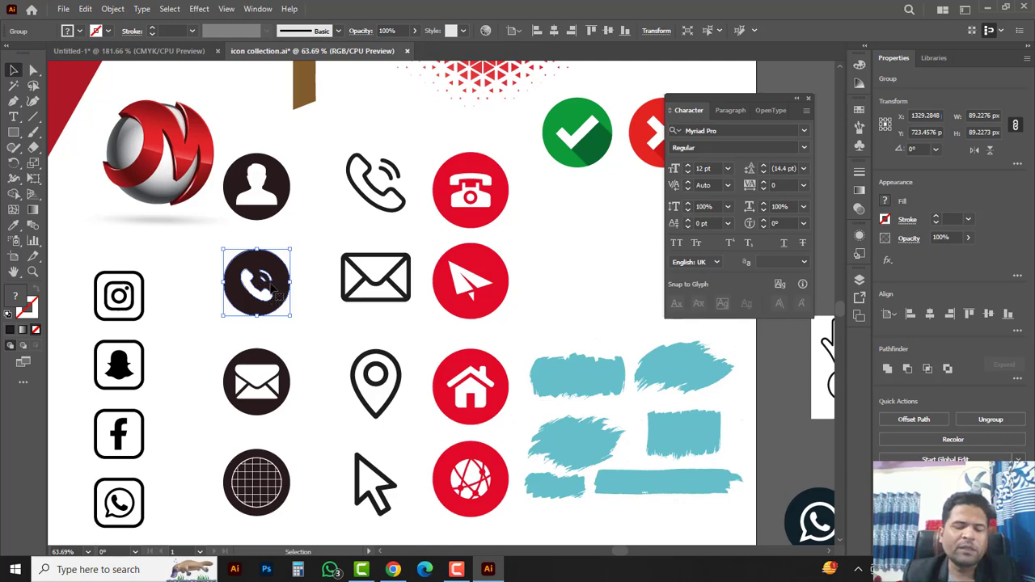
key(a)
key(ctrl+x)
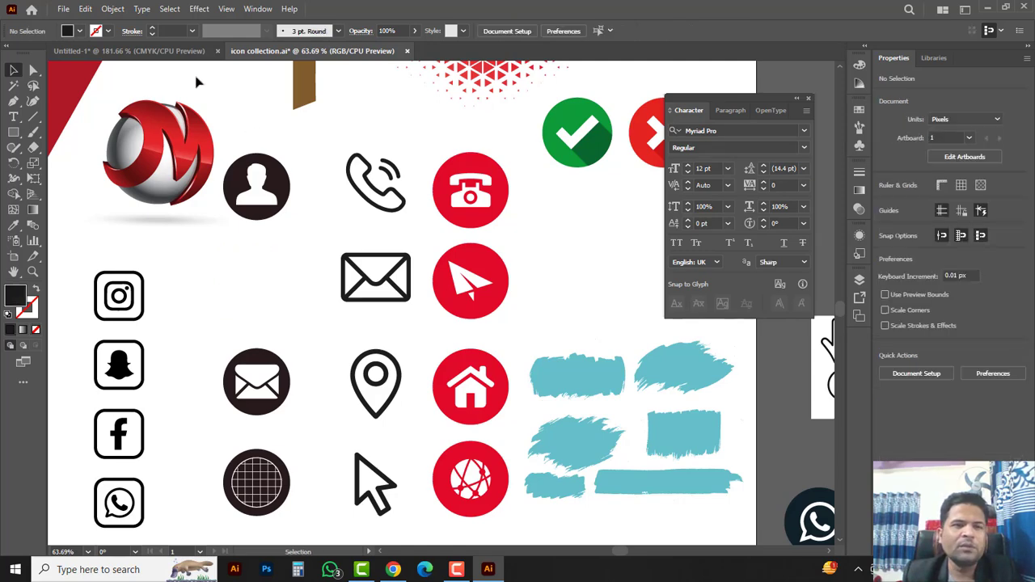
click(160, 51)
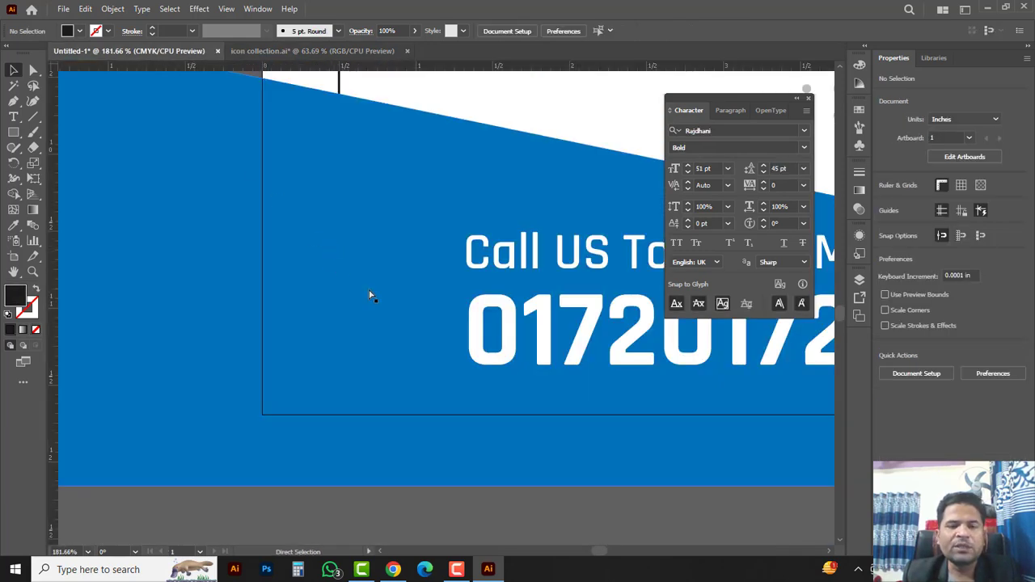
Step: Paste the dark phone icon left of the contact lines, then zoom out to the whole flyer
key(ctrl+v)
ctrl+alt+click(450, 310)
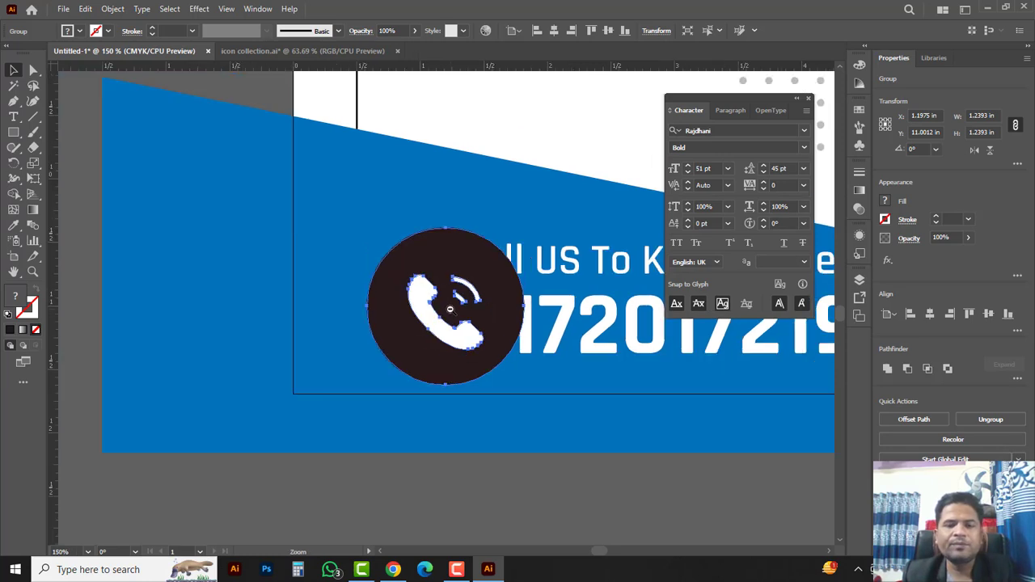
ctrl+alt+click(450, 308)
drag(457, 333, 306, 320)
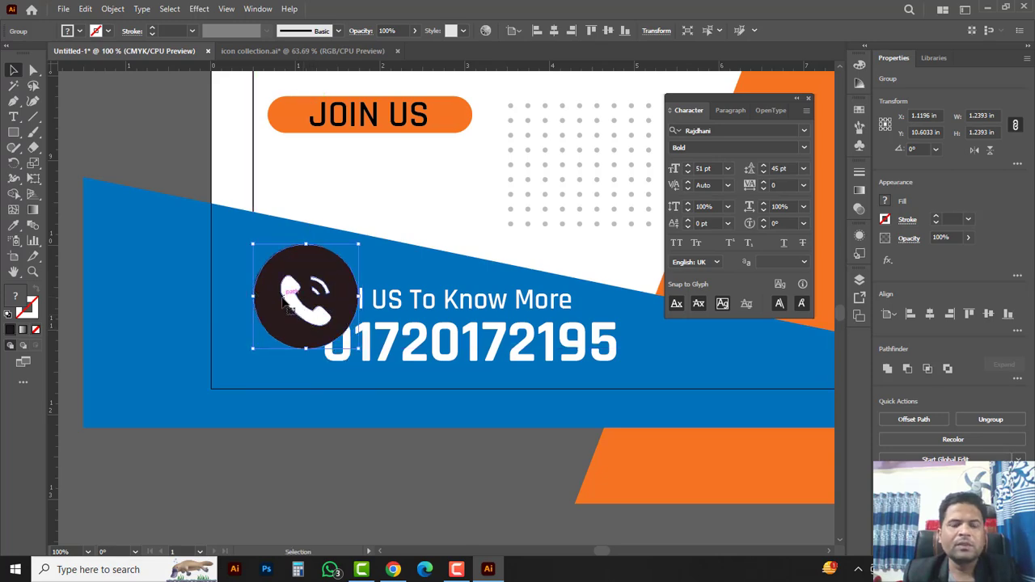
ctrl+alt+click(535, 279)
ctrl+alt+click(527, 278)
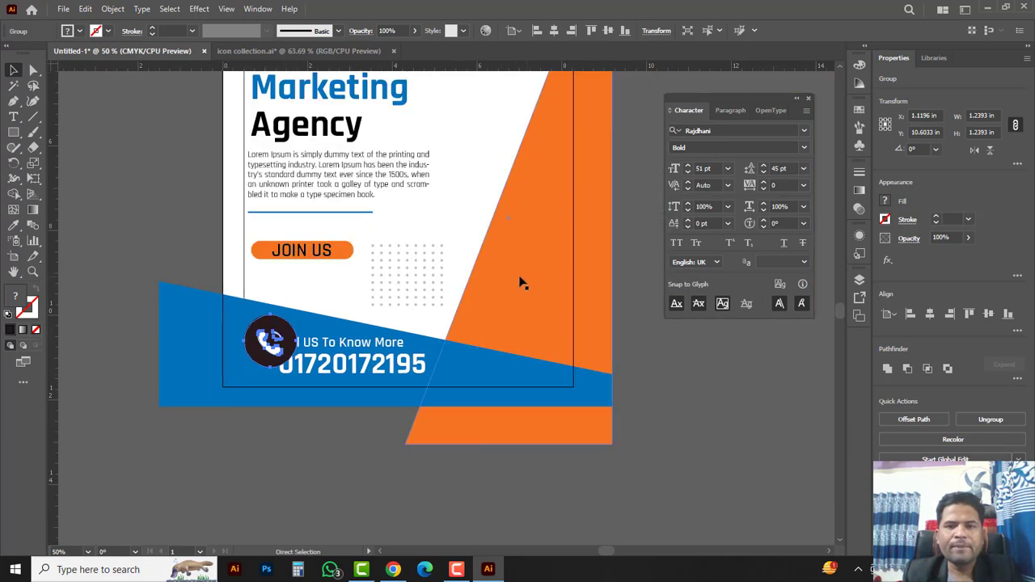
drag(469, 253, 477, 343)
key(ctrl+minus)
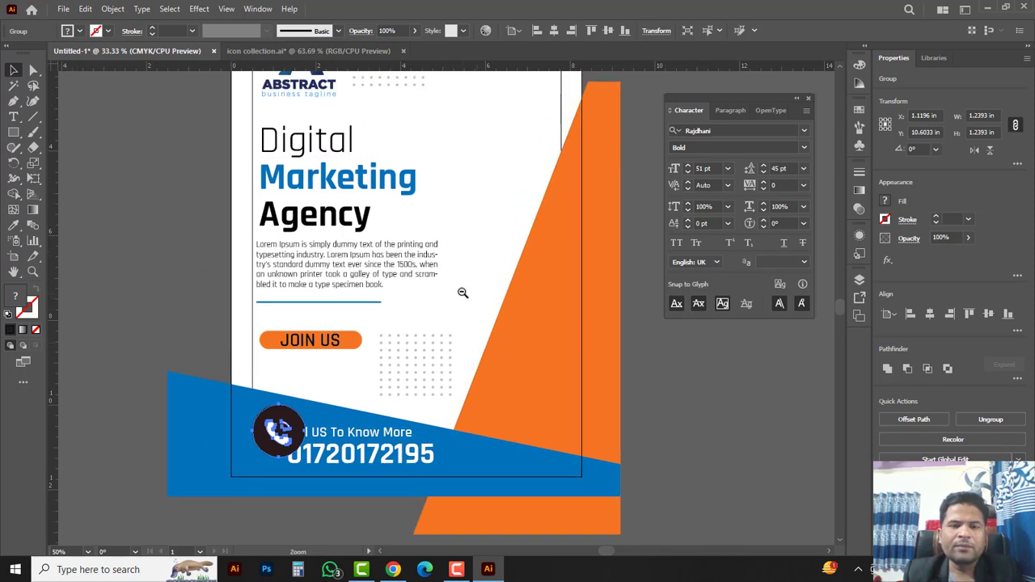
click(307, 123)
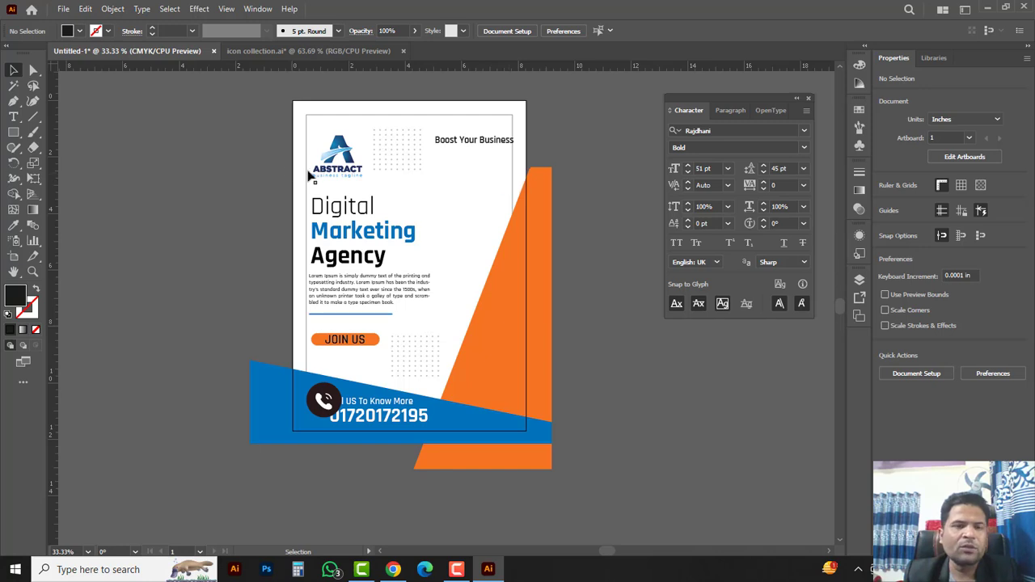
Step: Unlock all objects and bring the white frame rectangle to the front
click(112, 10)
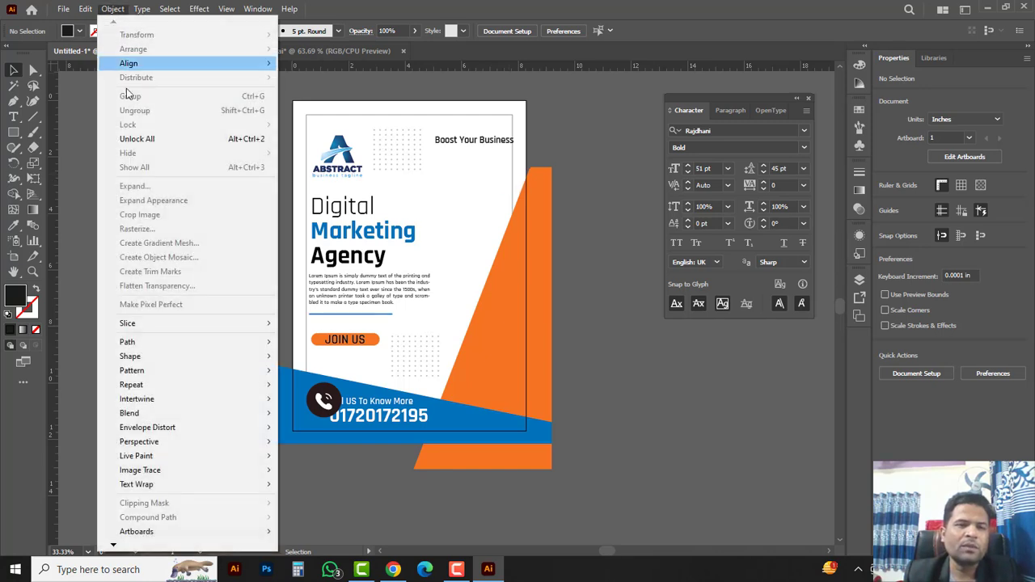
click(139, 139)
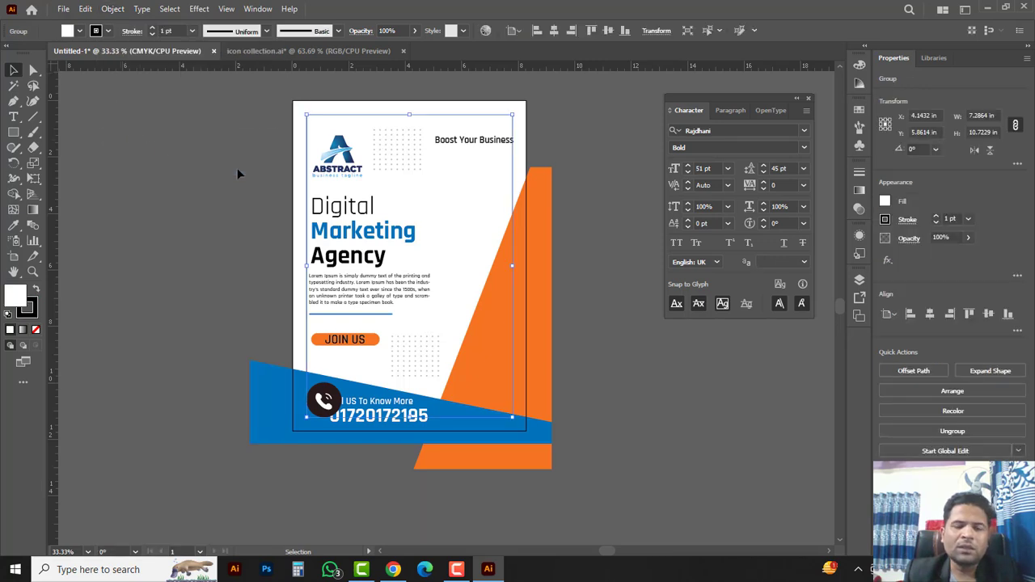
right_click(457, 192)
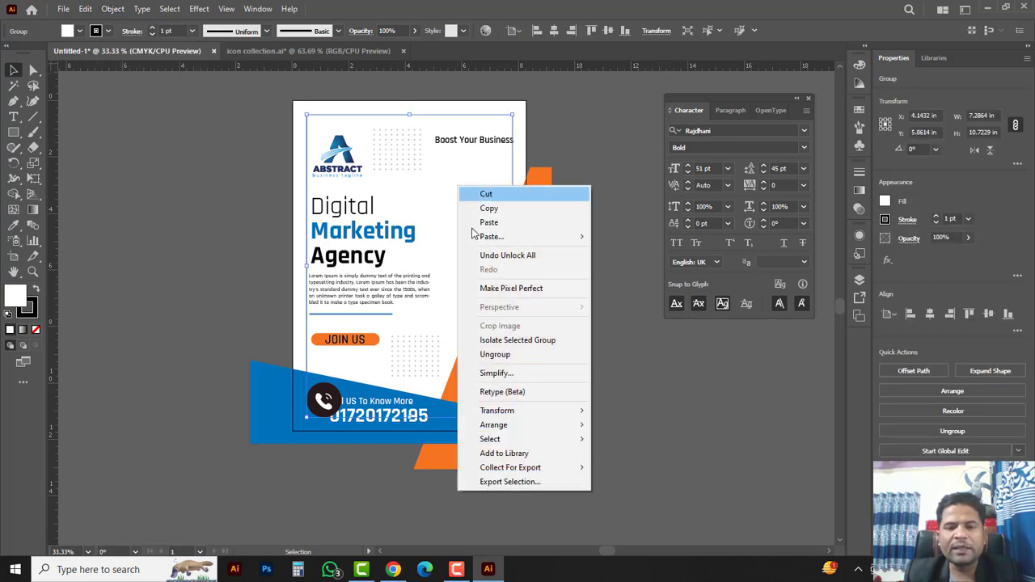
mouse_move(503, 426)
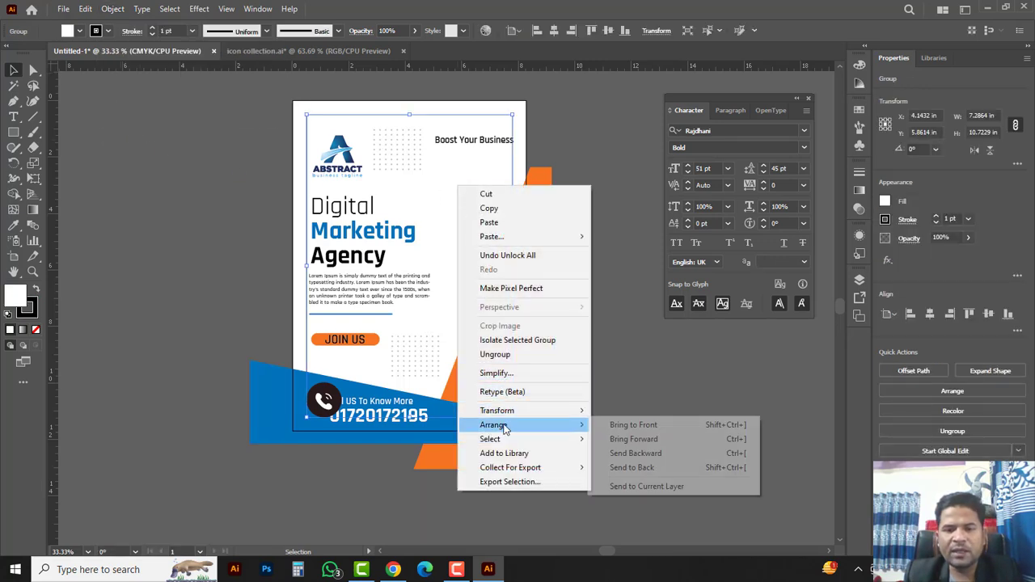
click(636, 425)
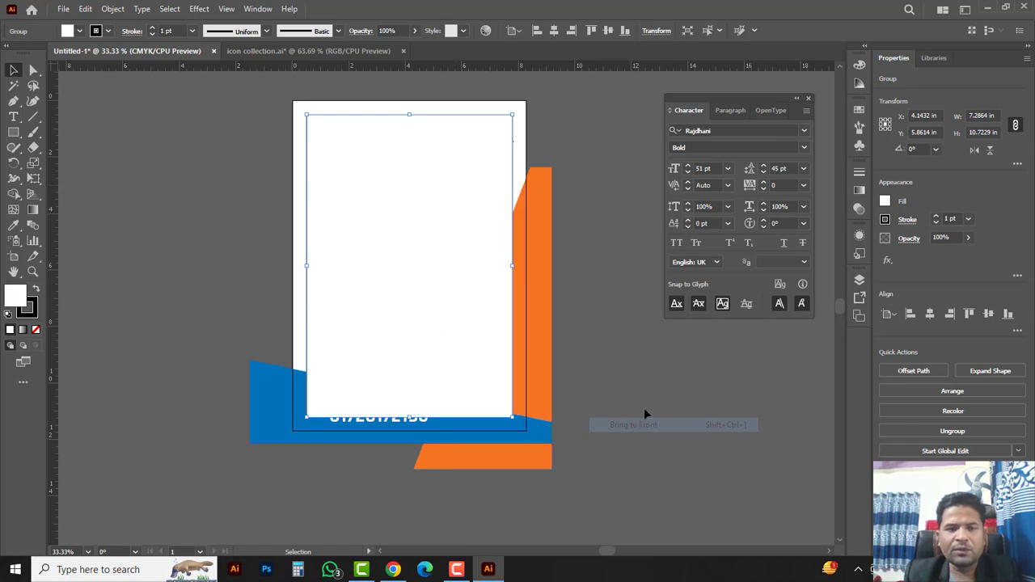
Step: Set the frame rectangle's fill to None so the artwork shows through
click(860, 66)
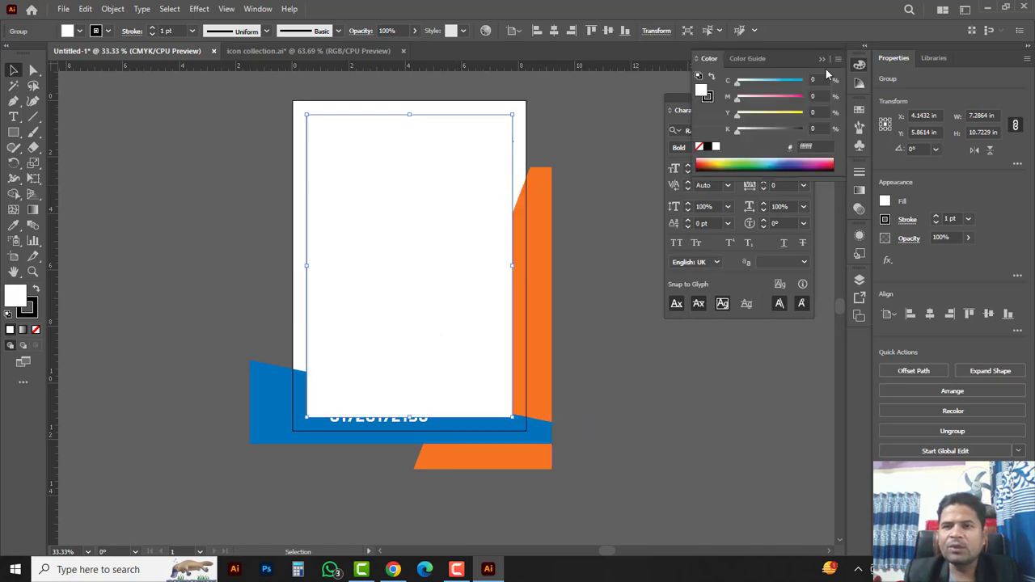
click(700, 146)
click(708, 99)
click(606, 345)
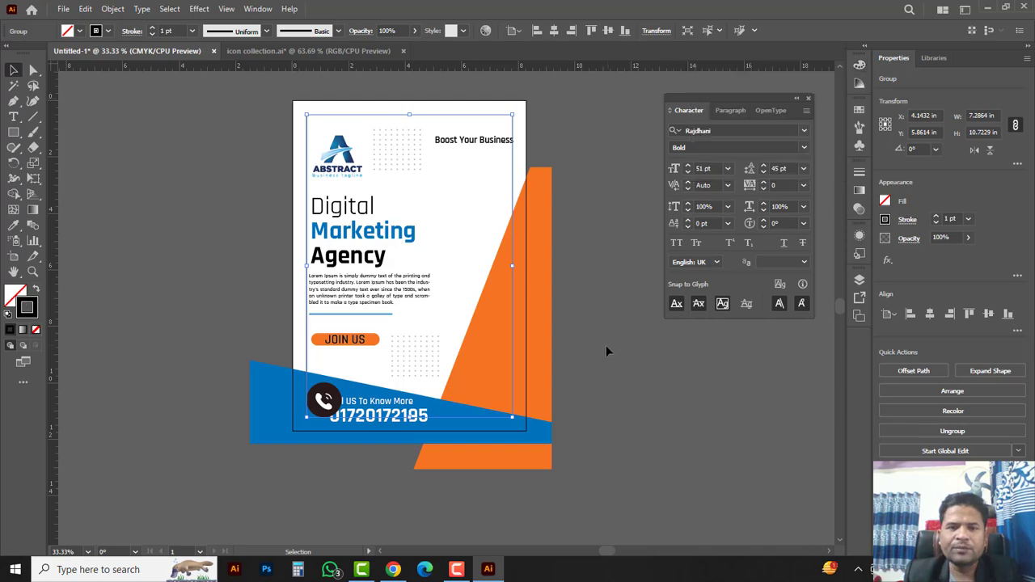
ctrl+click(388, 385)
Step: Shrink the dark phone circle and move it down and left
ctrl+click(432, 333)
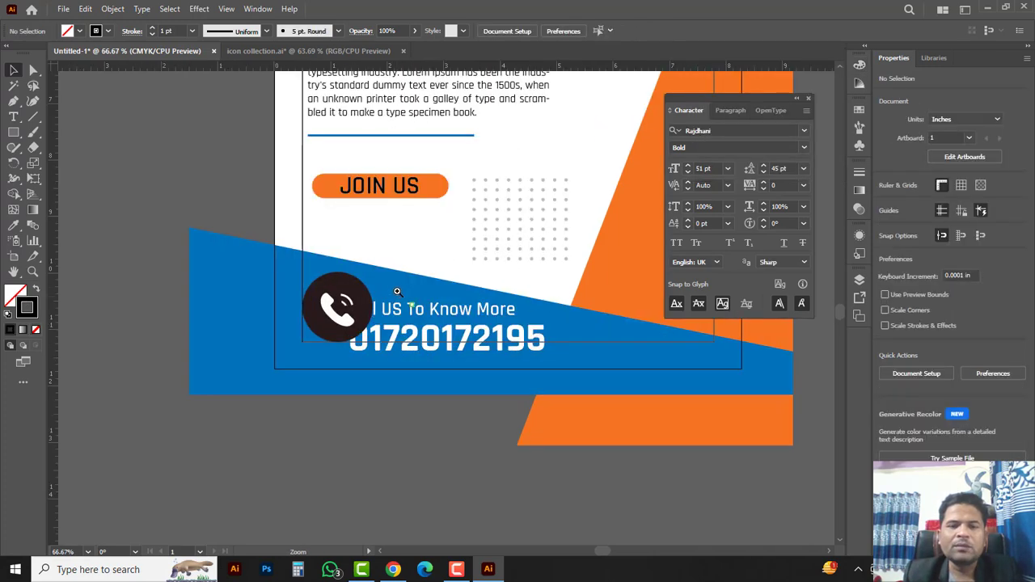
ctrl+click(398, 291)
key(Tab)
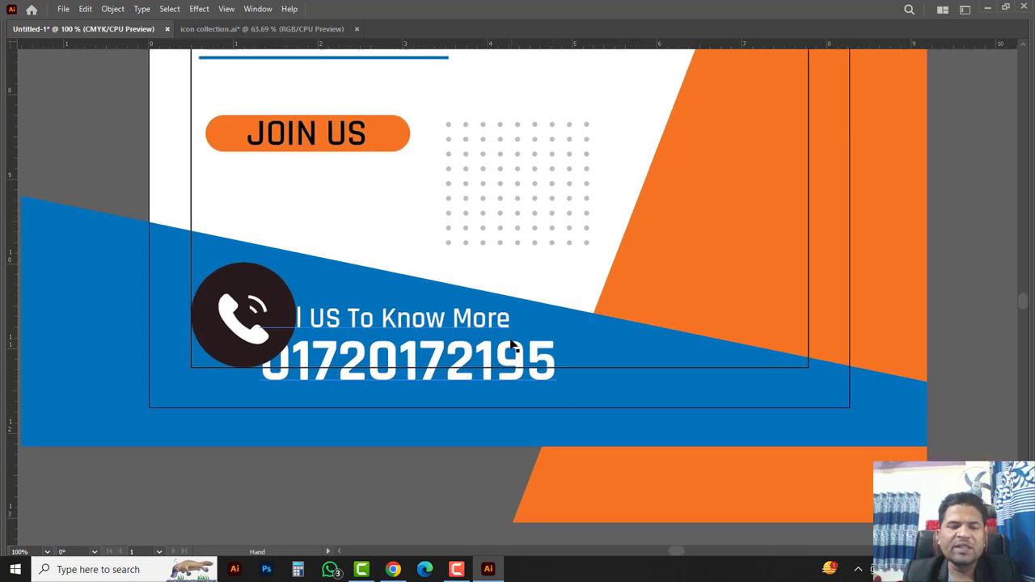
key(Tab)
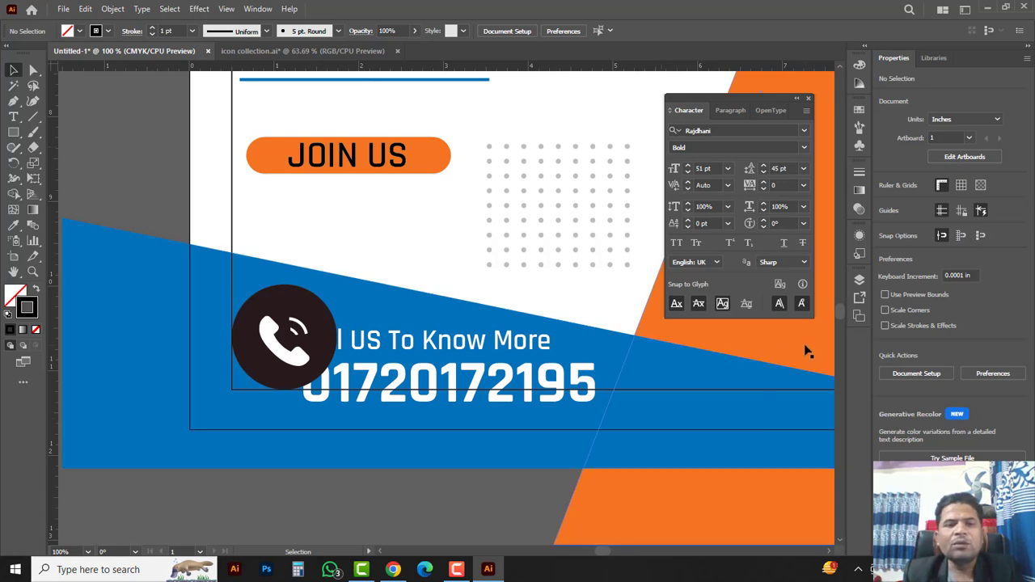
key(Tab)
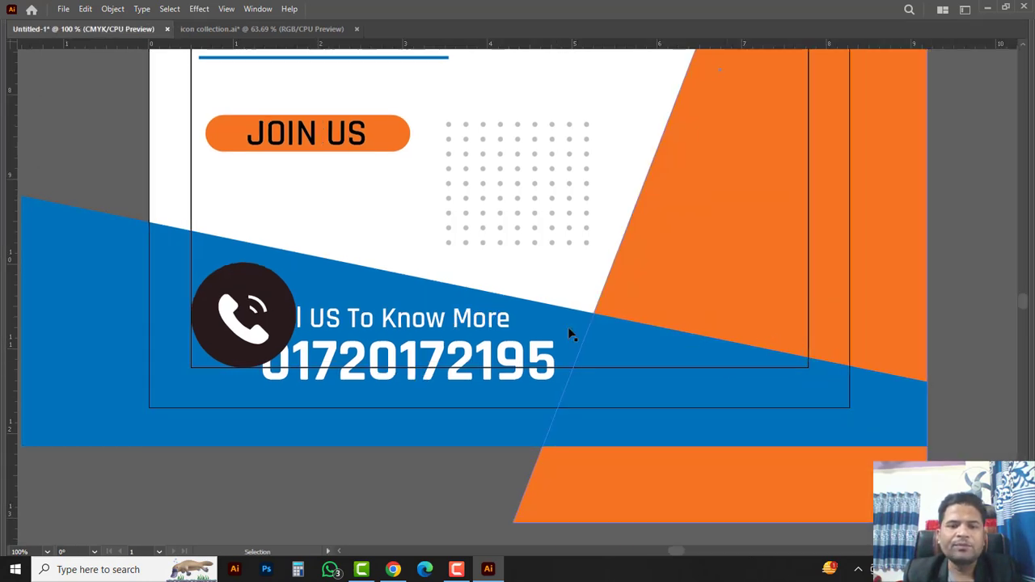
click(273, 348)
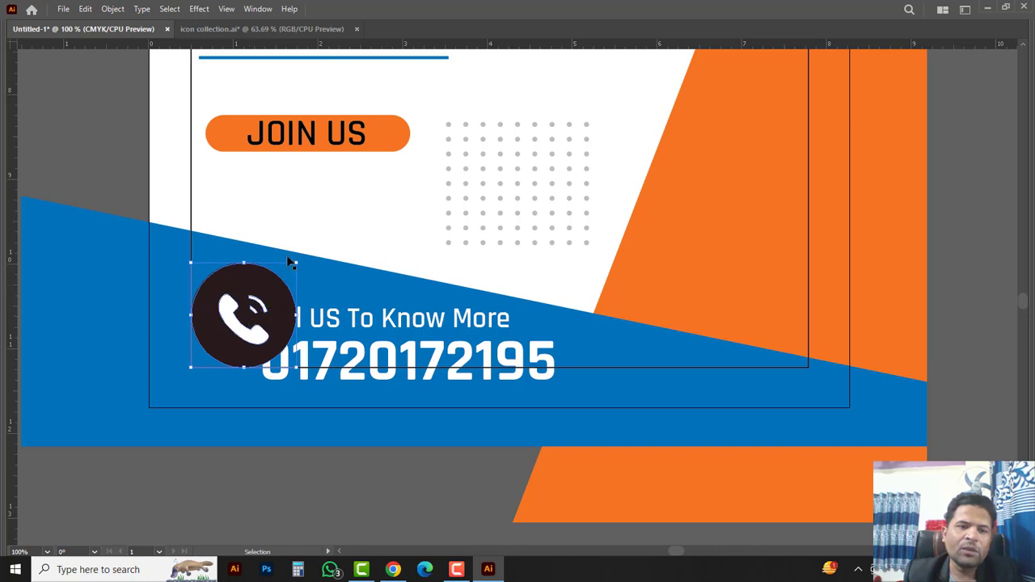
drag(297, 259, 284, 275)
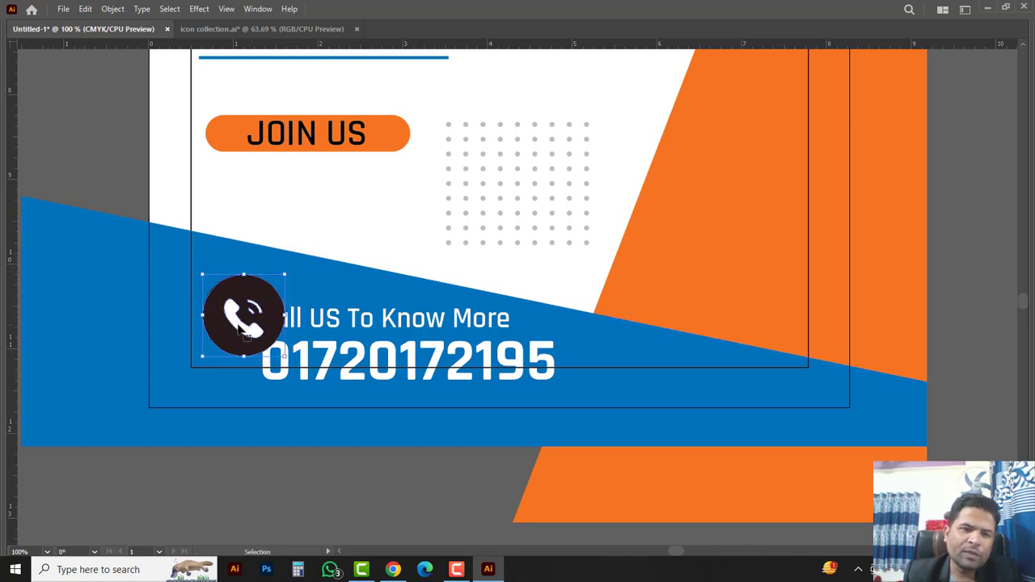
drag(240, 329, 225, 348)
Step: Scale down the call-us text and phone number, shrink the circle further, and set them side by side
drag(406, 323, 427, 309)
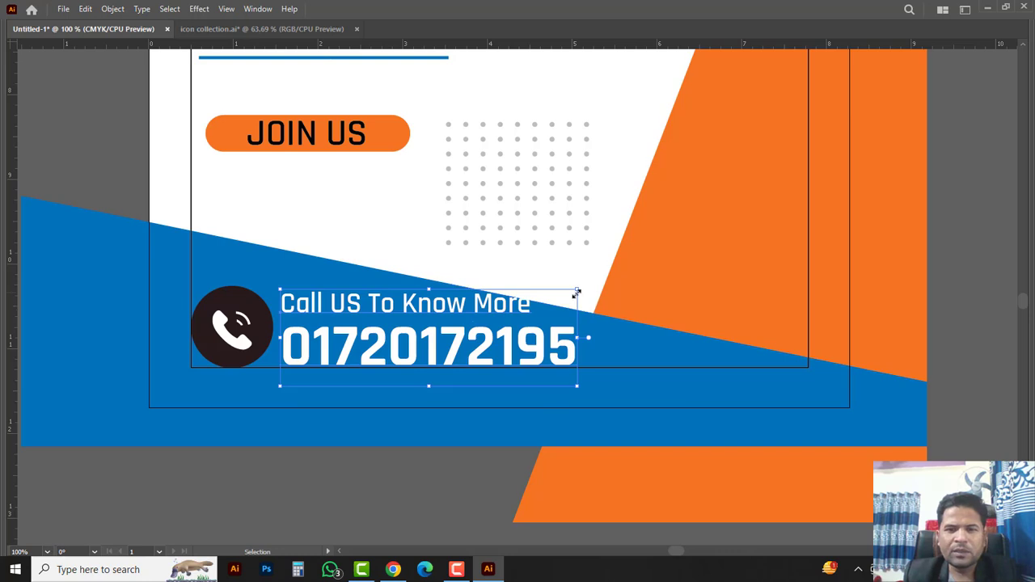
drag(576, 292, 498, 315)
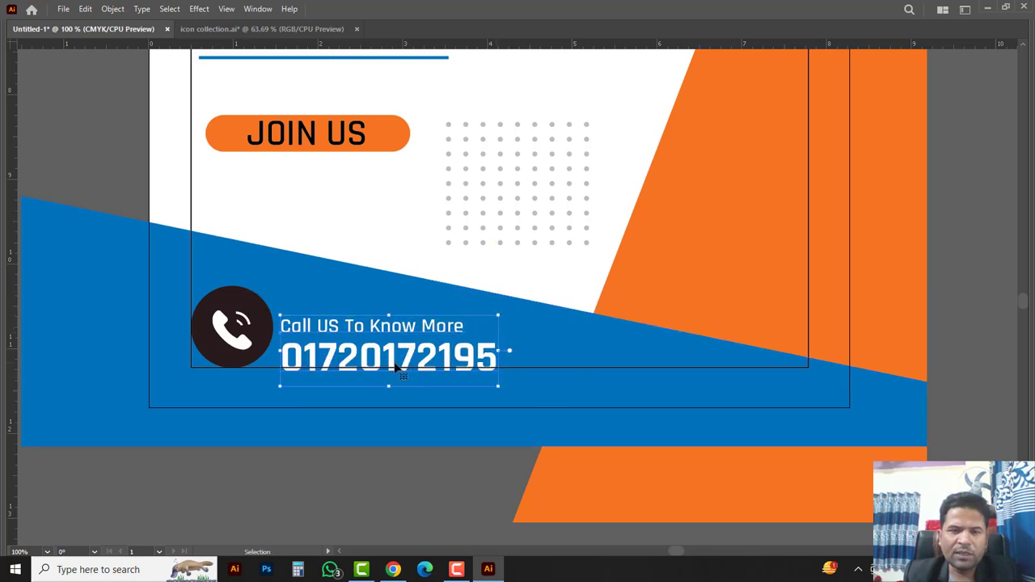
drag(401, 362, 409, 348)
click(261, 334)
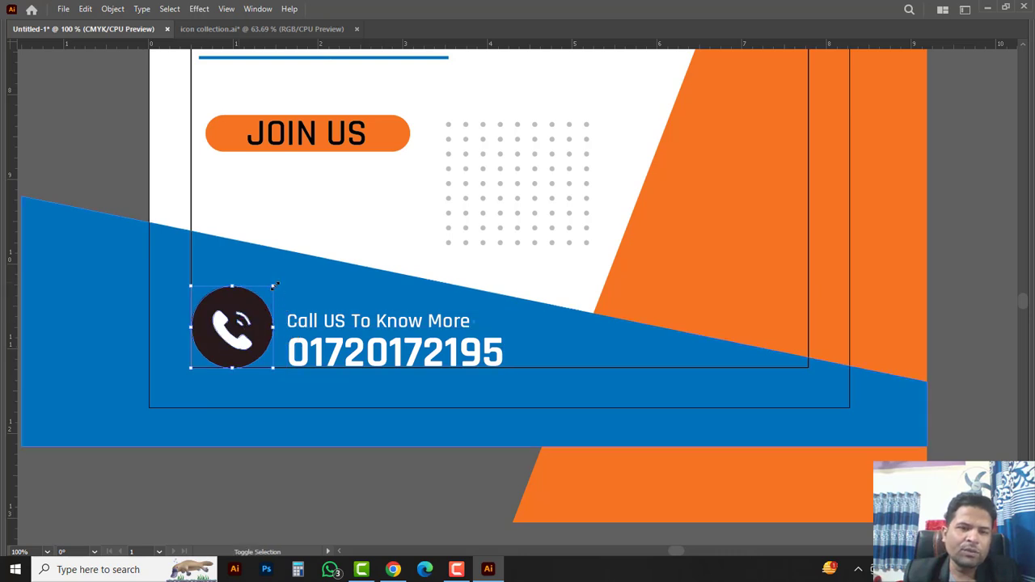
drag(274, 285, 252, 307)
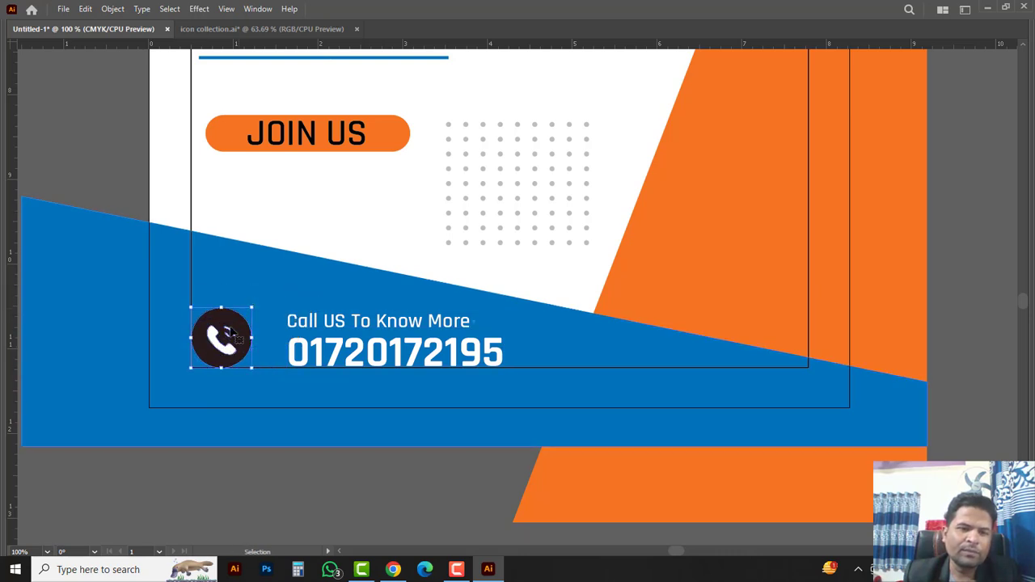
drag(344, 327, 322, 328)
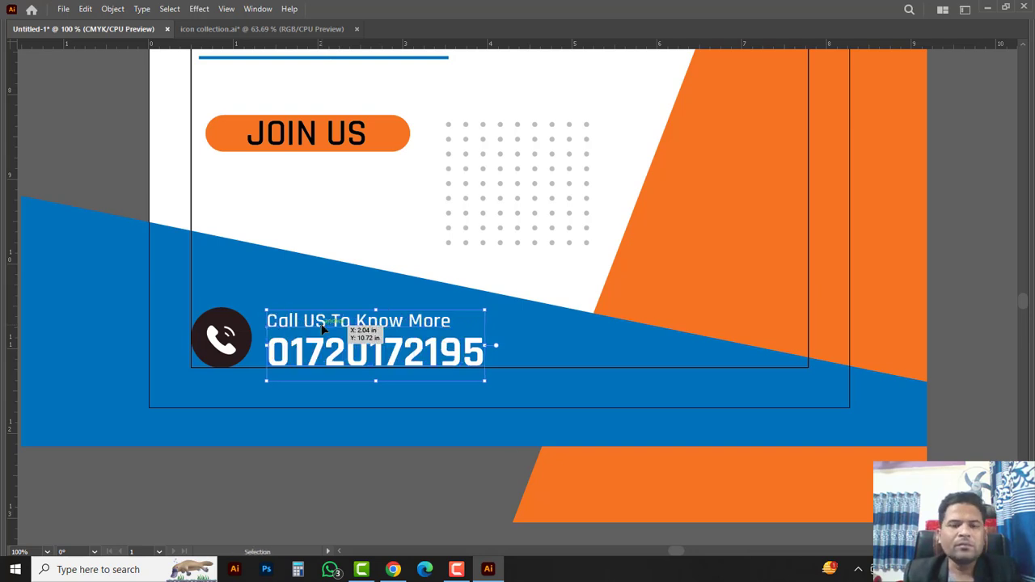
click(386, 477)
Step: Recolour the phone icon's circle with the orange sampled from the angled shape
key(Tab)
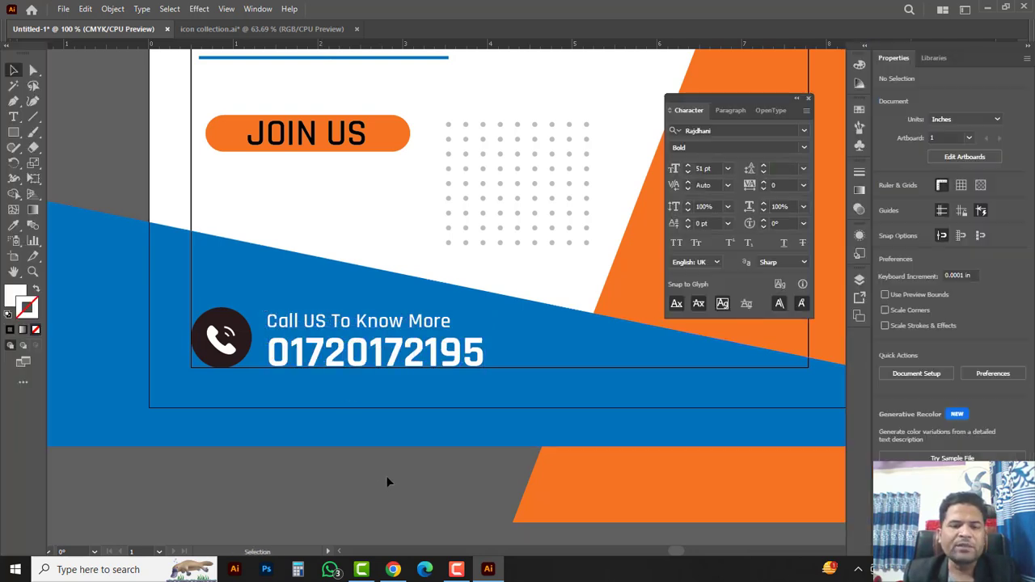
click(33, 71)
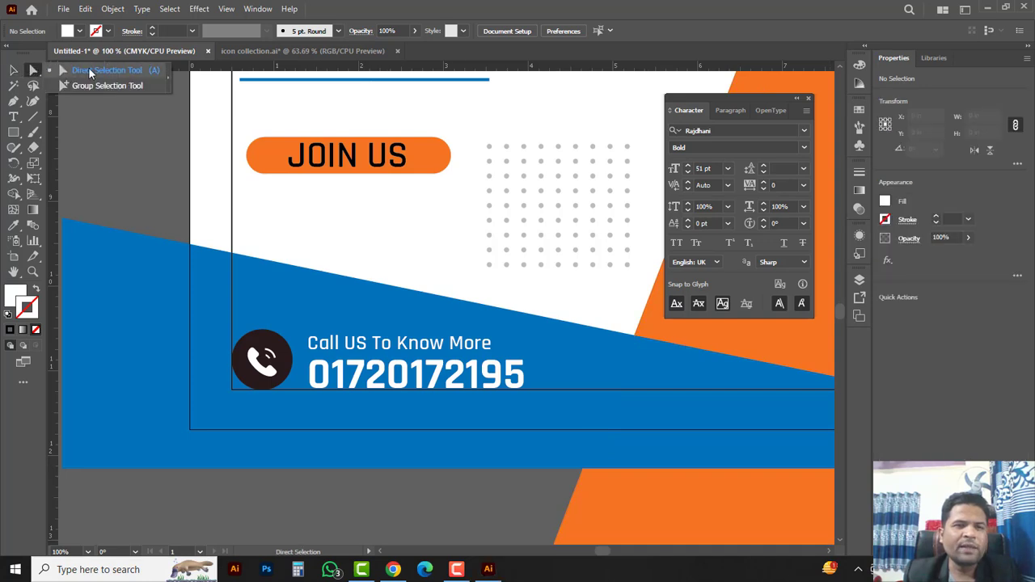
click(267, 338)
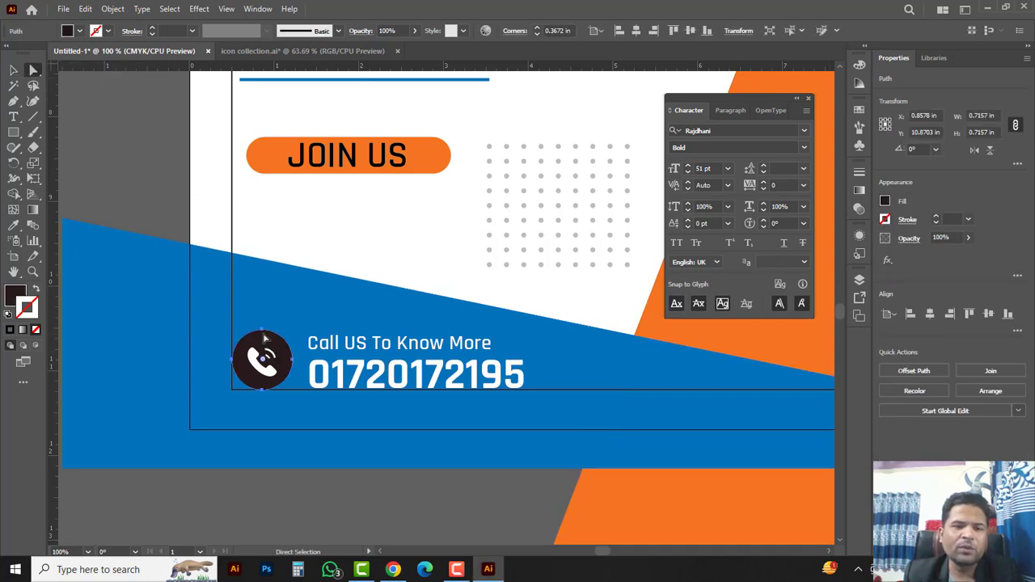
drag(14, 224, 69, 225)
click(632, 503)
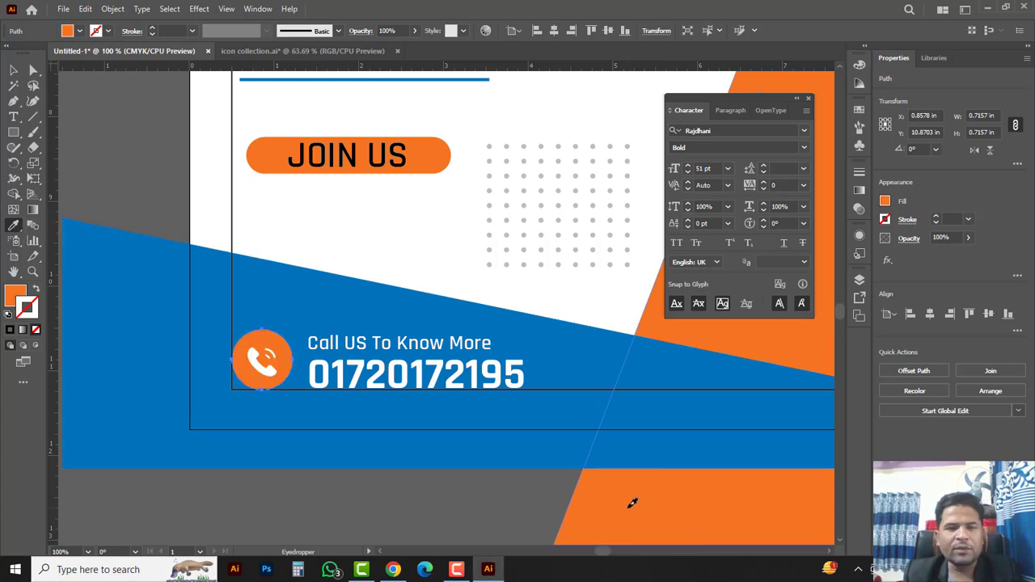
click(14, 71)
click(339, 469)
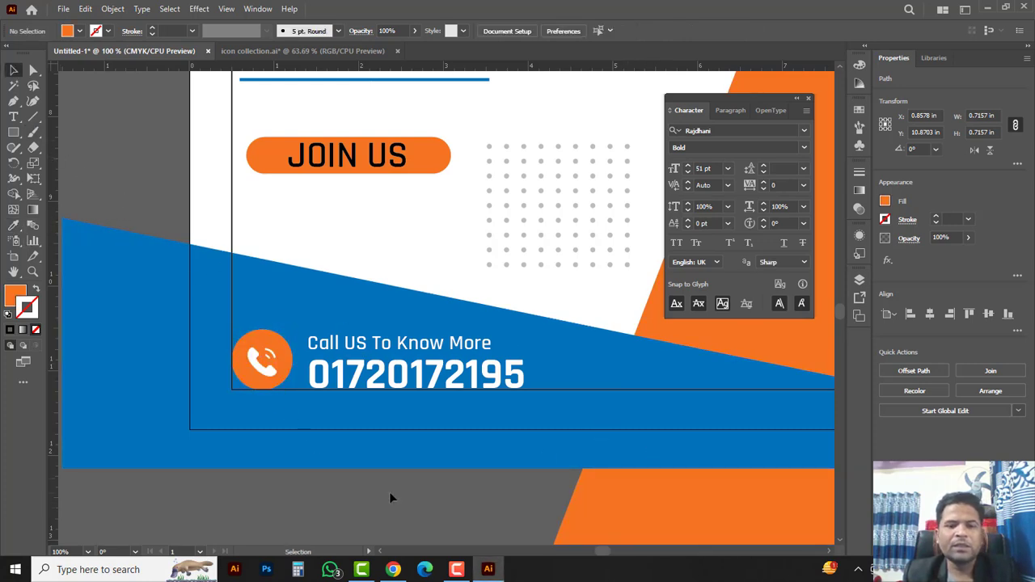
Step: Zoom out and pan to bring the whole flyer into view
key(z)
ctrl+alt+click(490, 360)
ctrl+alt+click(491, 285)
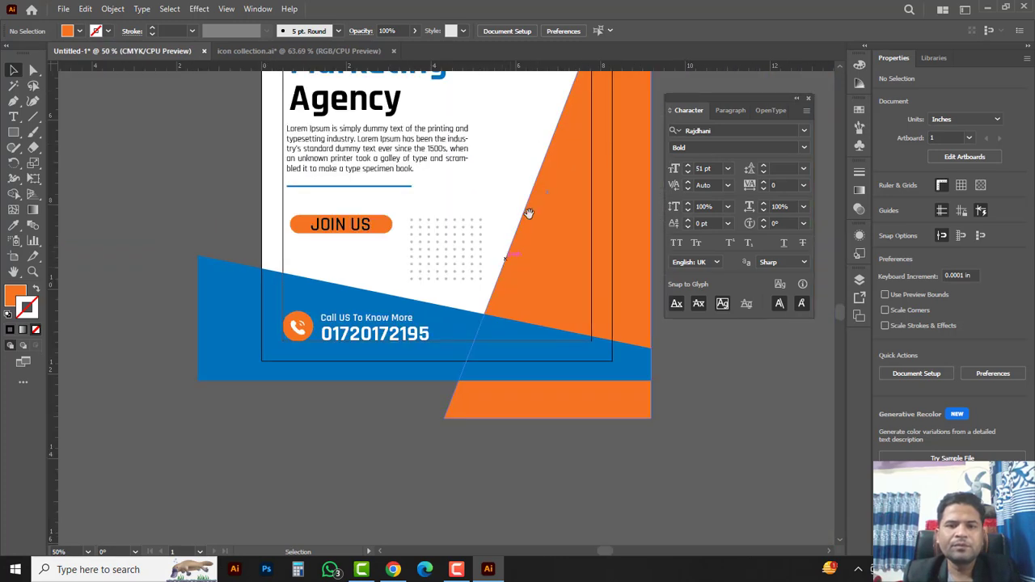
drag(529, 202, 452, 346)
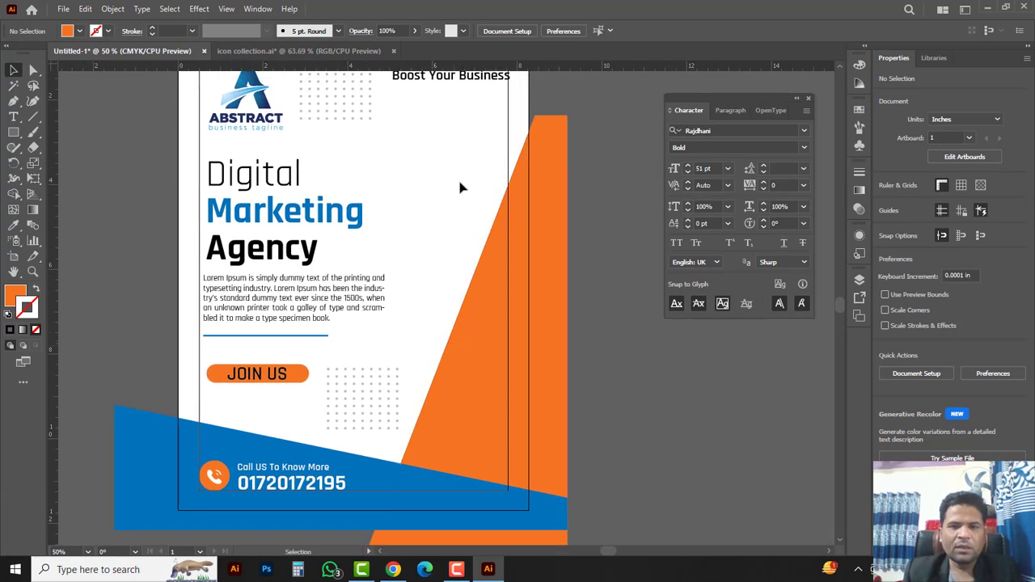
Step: Open the photo of the man in a blue suit as its own document
click(63, 10)
click(89, 51)
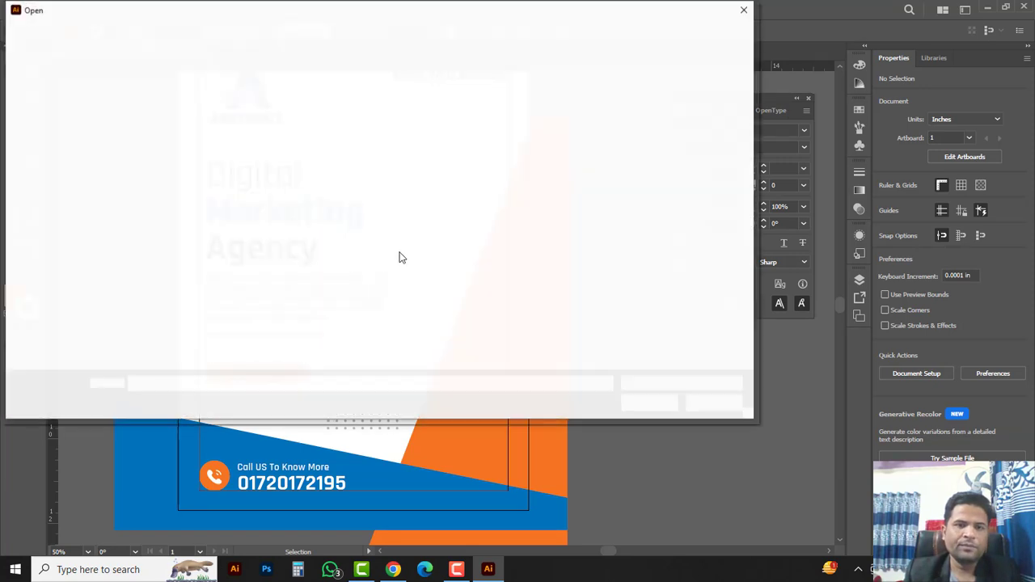
click(222, 114)
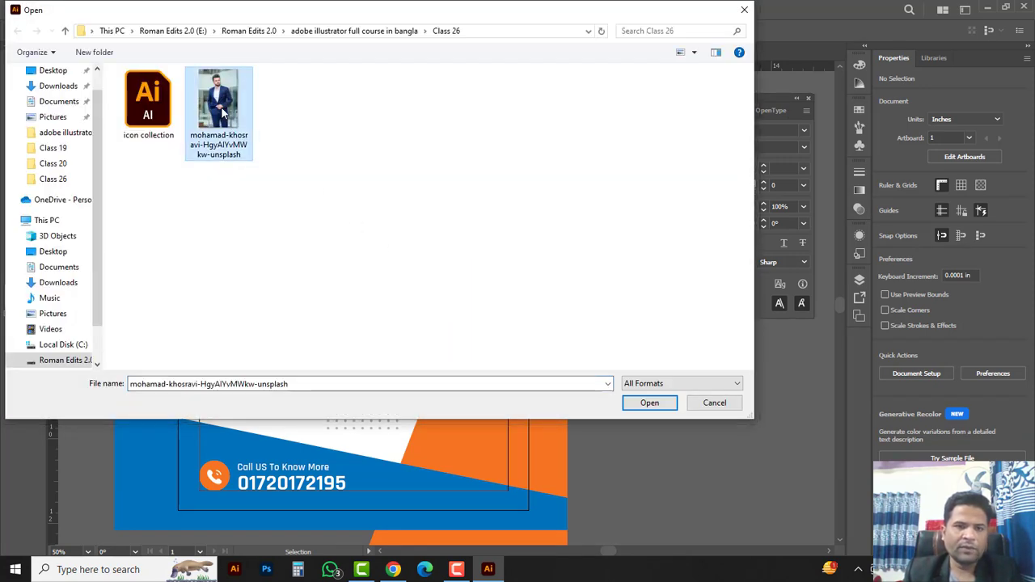
click(651, 402)
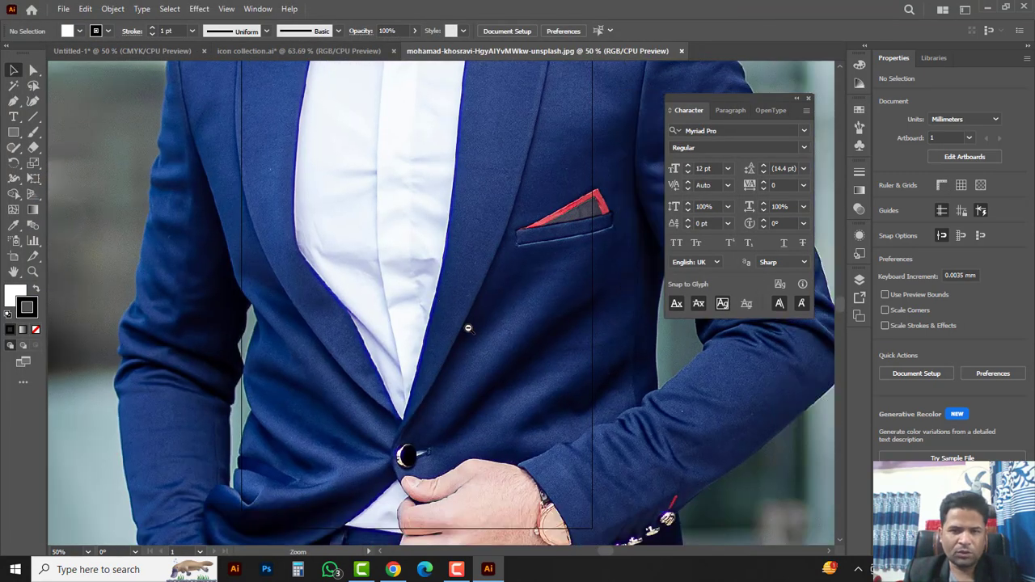
Step: Zoom out and move the suit photo off to the left of the artboard
ctrl+alt+click(468, 329)
ctrl+alt+click(468, 328)
ctrl+alt+click(468, 328)
key(ctrl+minus)
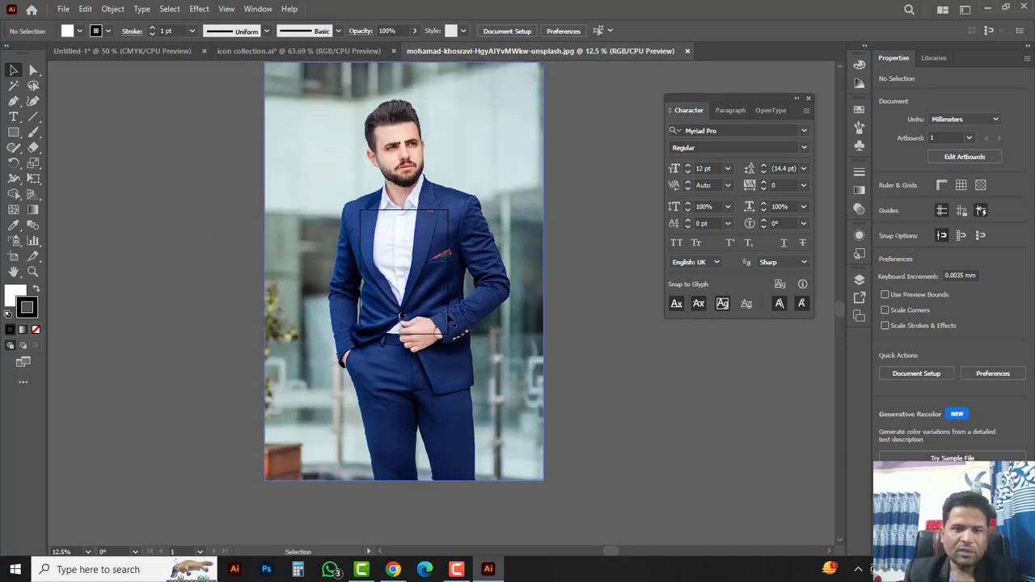
drag(447, 315, 552, 354)
drag(464, 400, 222, 375)
scroll(255, 259, left, 3)
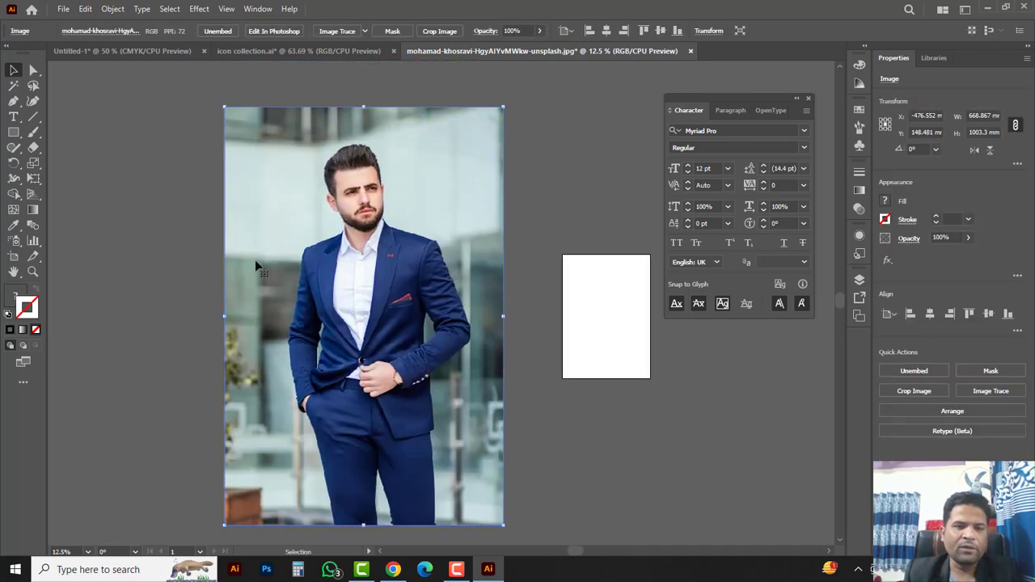
click(196, 236)
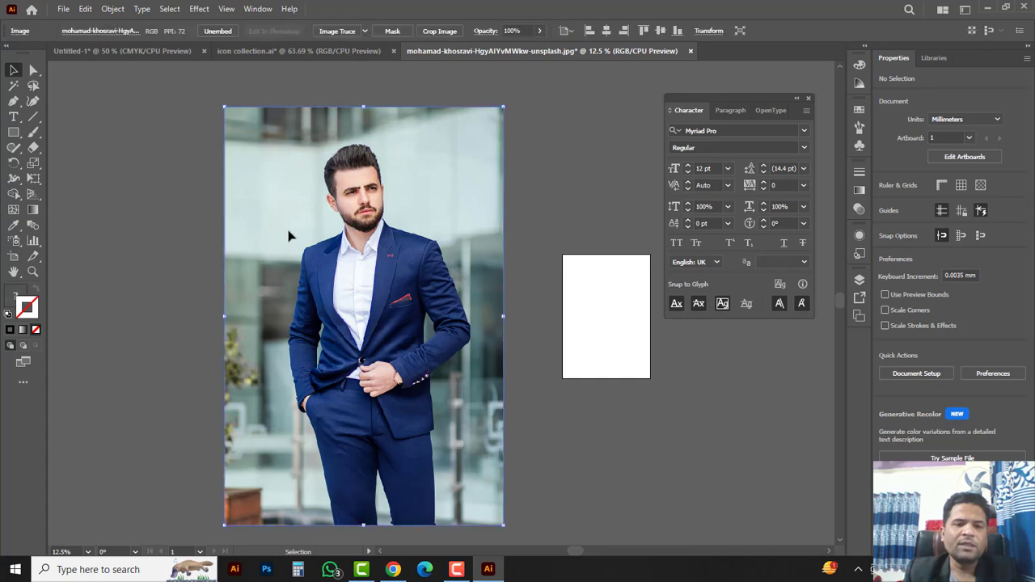
Step: Lock the suit photo so it can no longer be moved
click(114, 9)
mouse_move(266, 126)
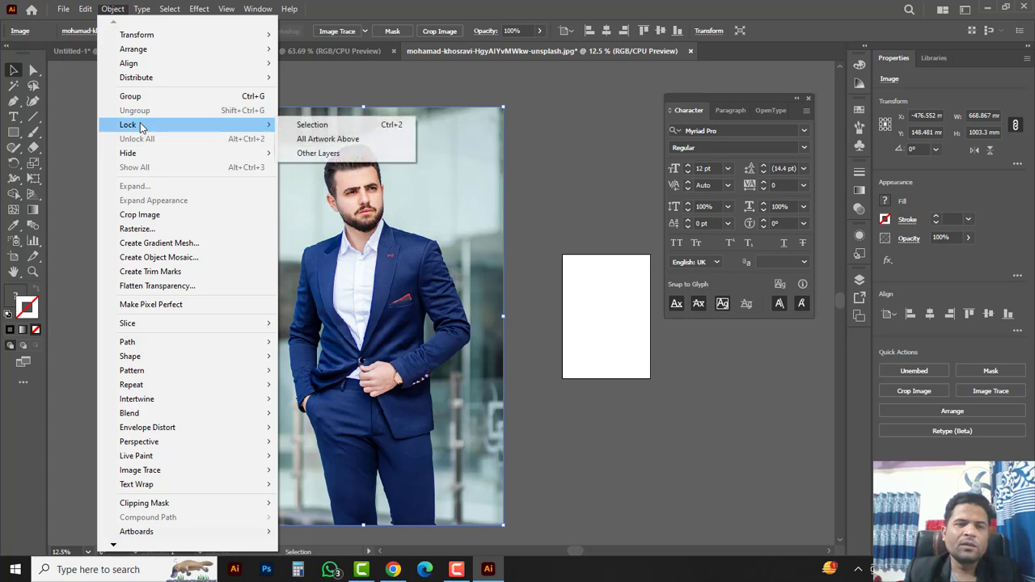
click(328, 127)
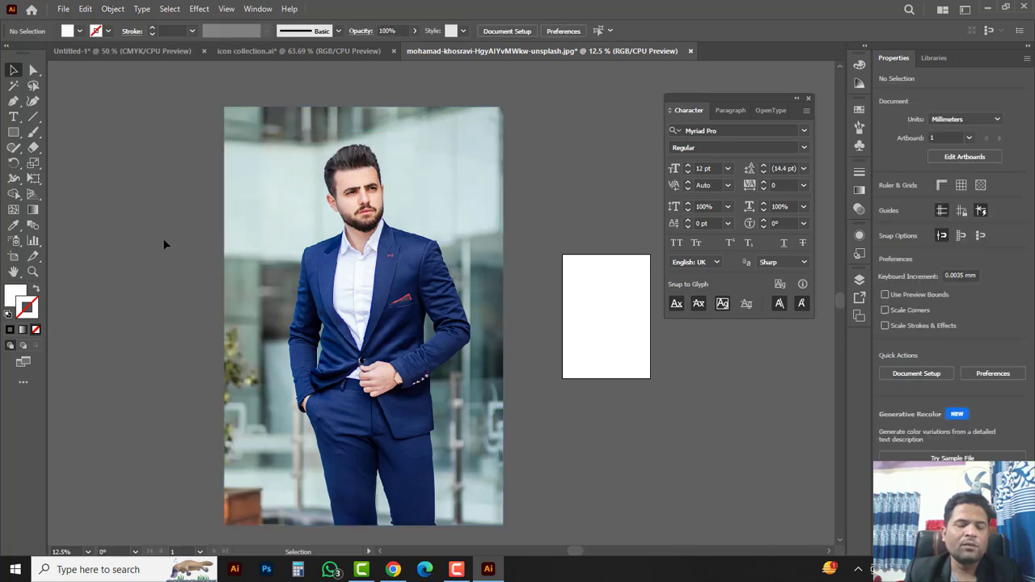
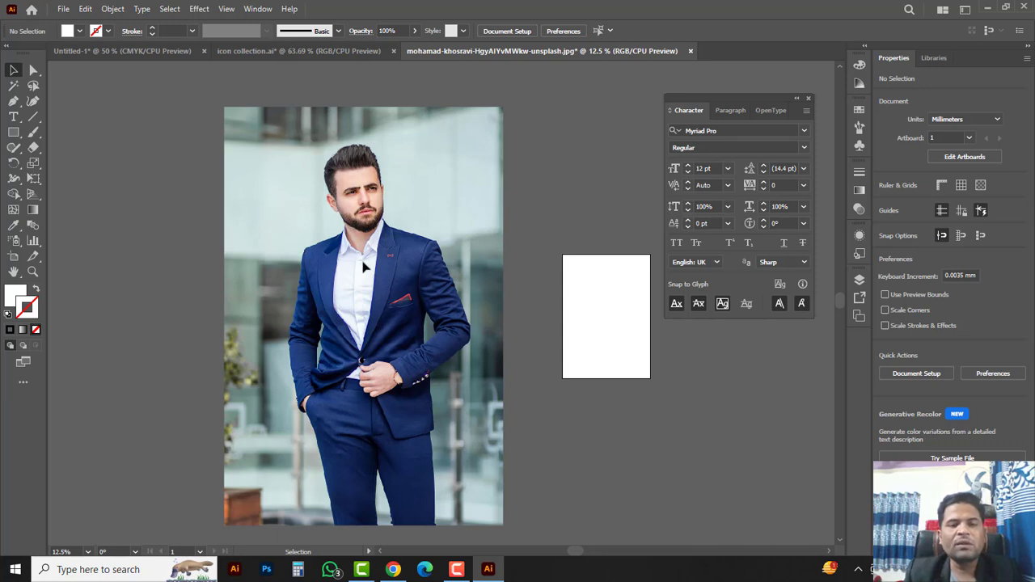
Step: Pick the Pen tool and zoom in close on the trouser hem
click(15, 103)
click(68, 105)
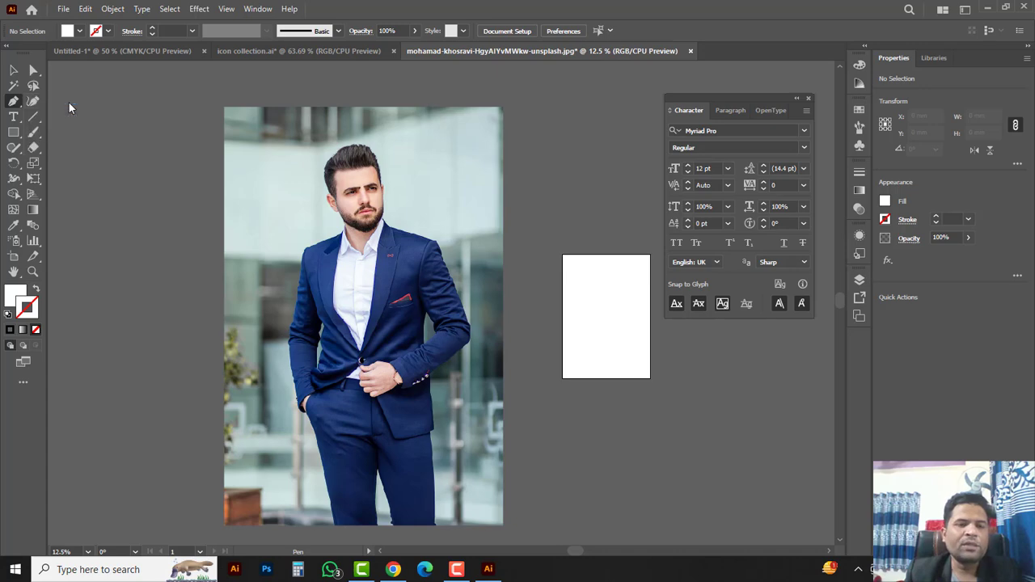
ctrl+click(348, 451)
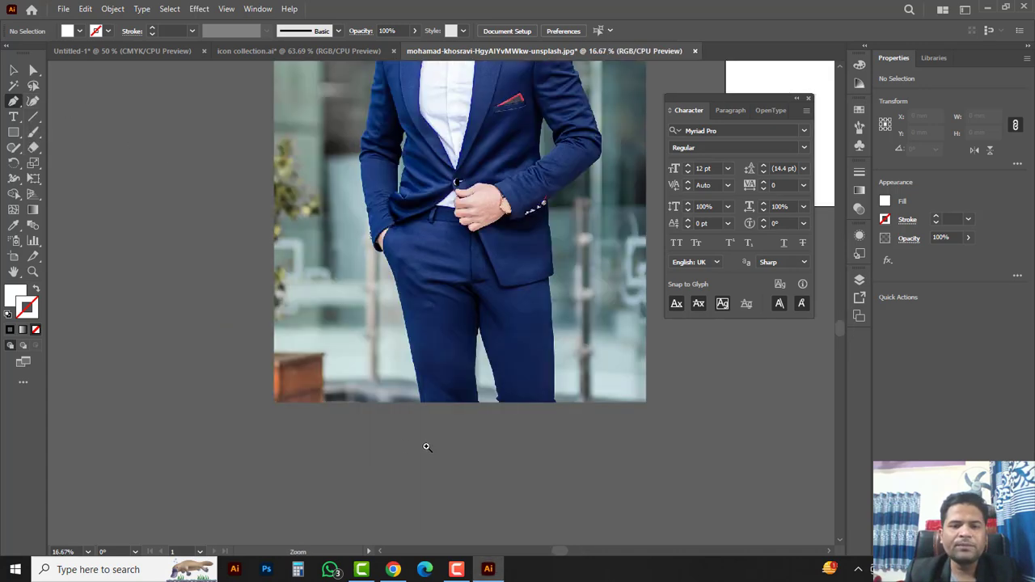
ctrl+click(439, 328)
ctrl+click(425, 348)
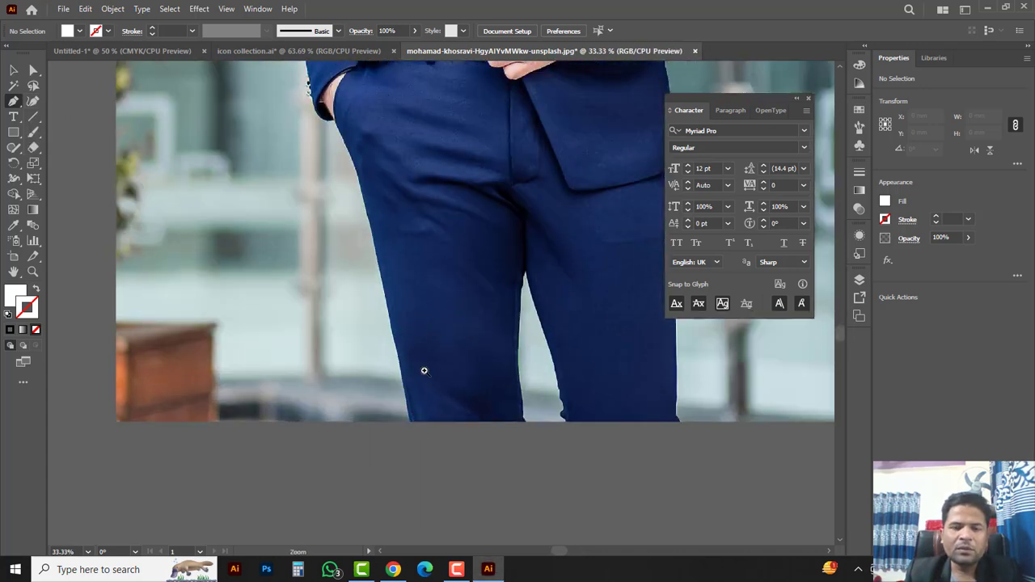
ctrl+click(424, 370)
drag(412, 352, 424, 458)
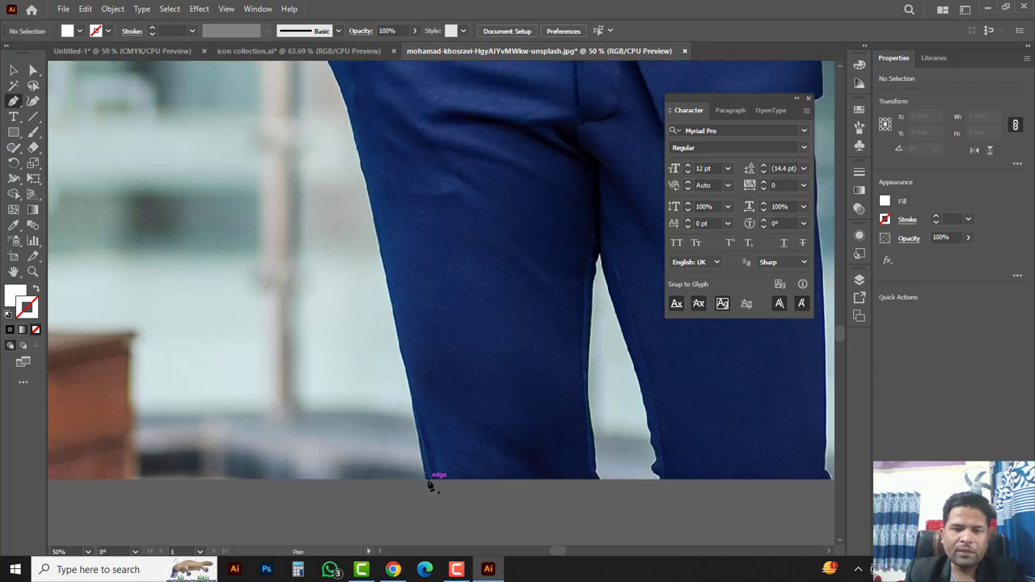
Step: Trace the trousers' left edge with white-filled anchors from the hem up to the pocketed hand
click(425, 480)
drag(369, 200, 404, 325)
click(380, 291)
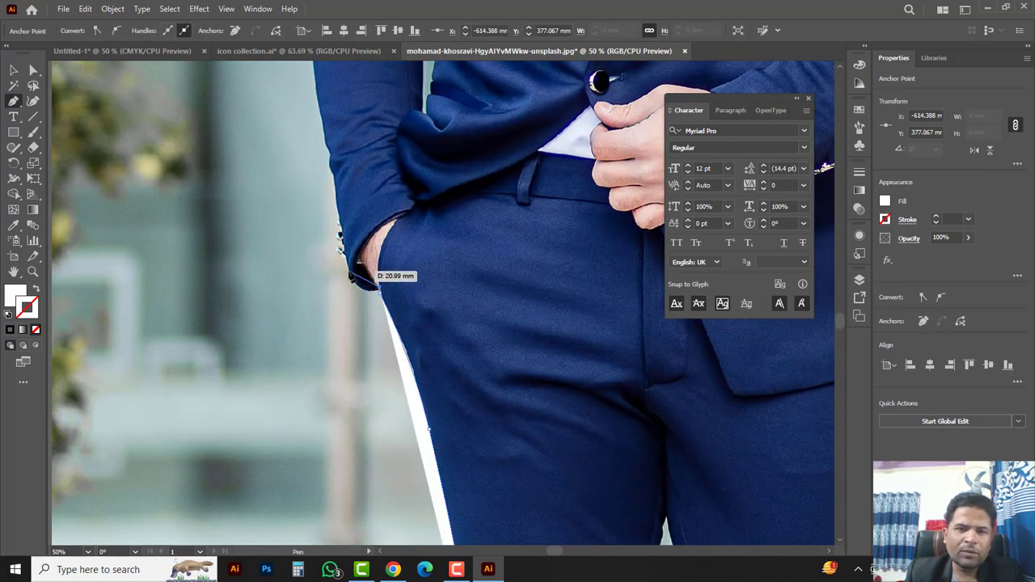
drag(350, 272, 342, 248)
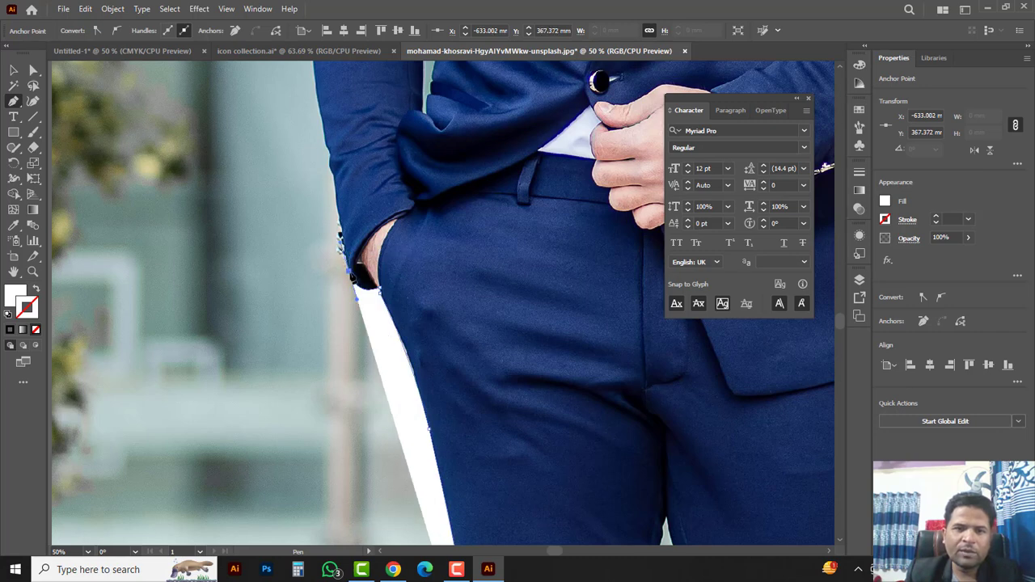
key(x)
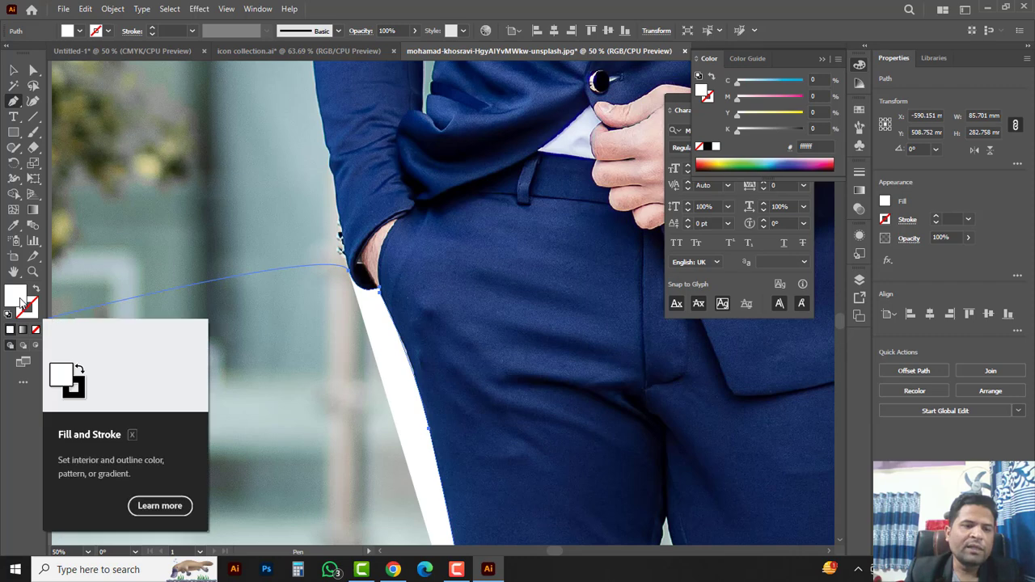
Step: Set the path's fill to None and start anchoring up the jacket sleeve edge
click(35, 330)
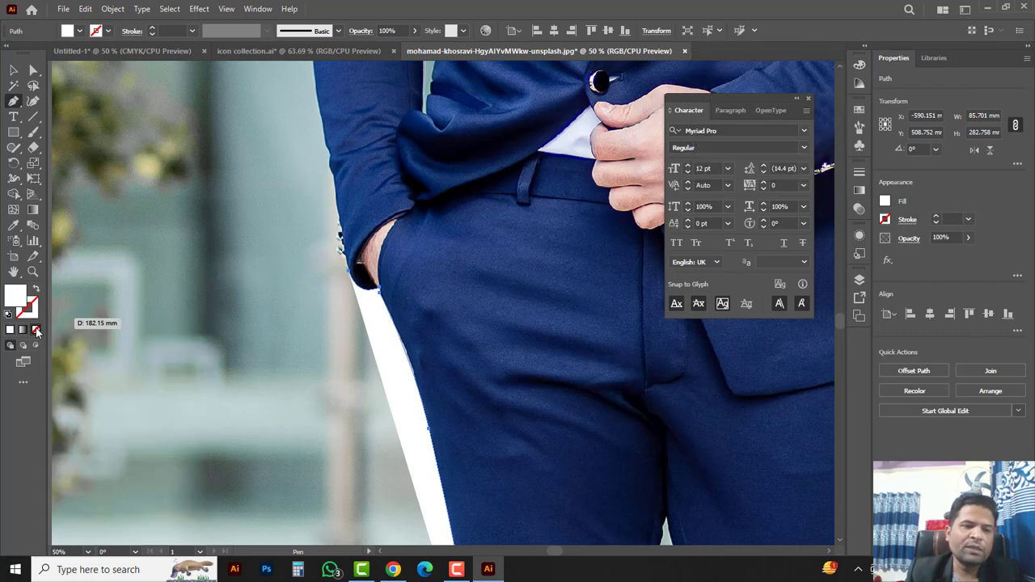
drag(361, 262, 369, 384)
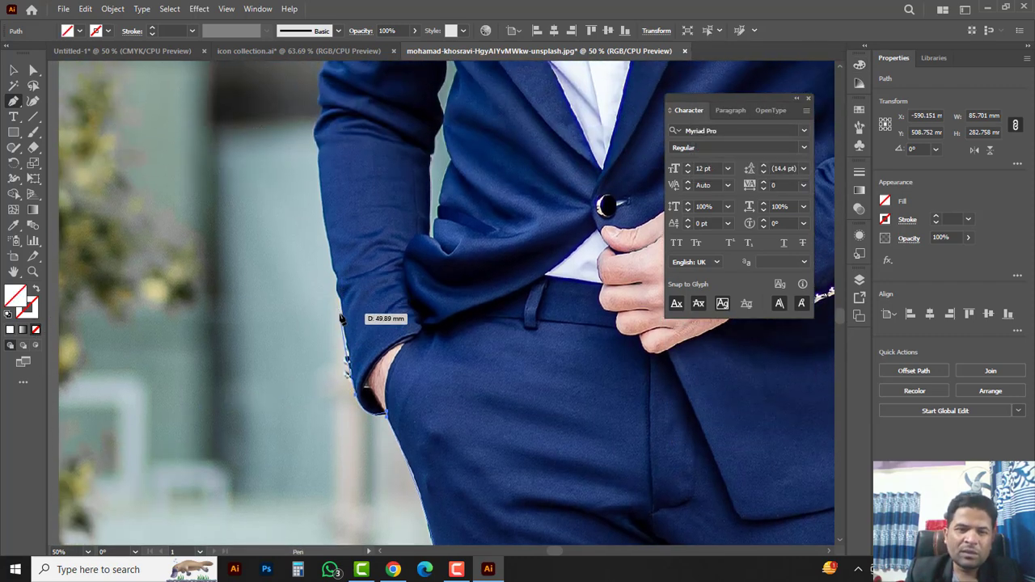
ctrl+click(358, 329)
ctrl+click(426, 337)
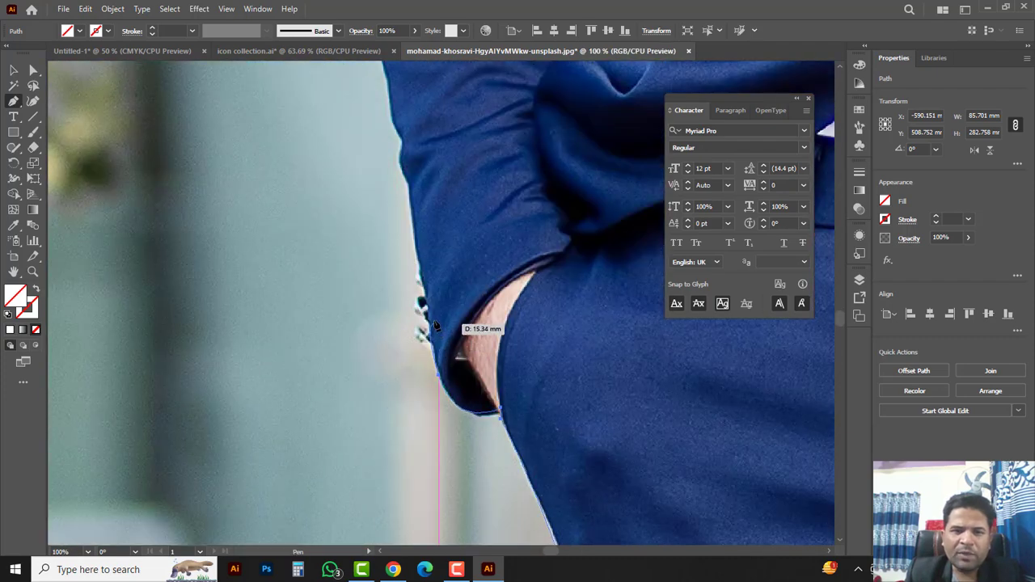
click(423, 302)
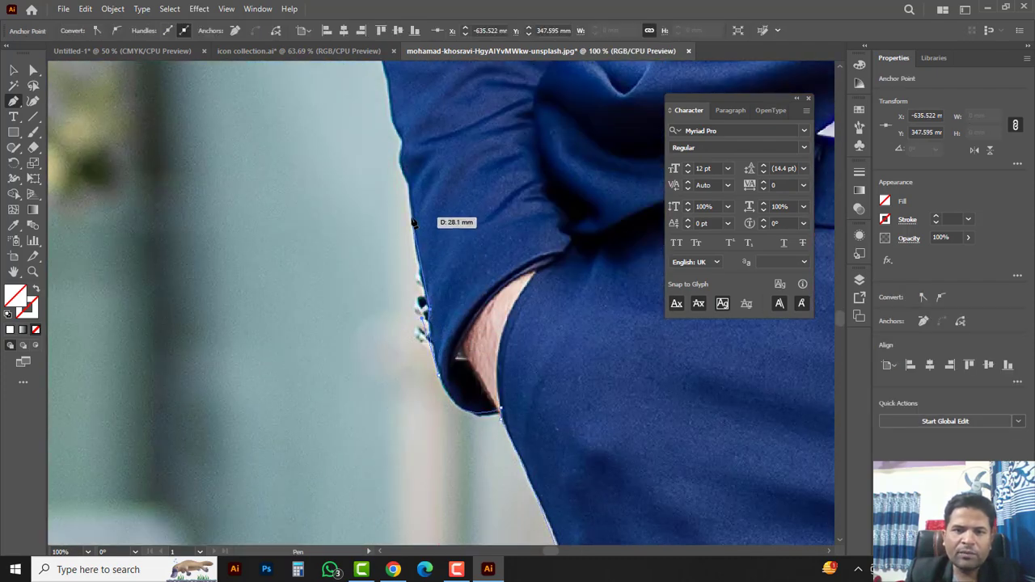
click(412, 221)
scroll(413, 235, up, 2)
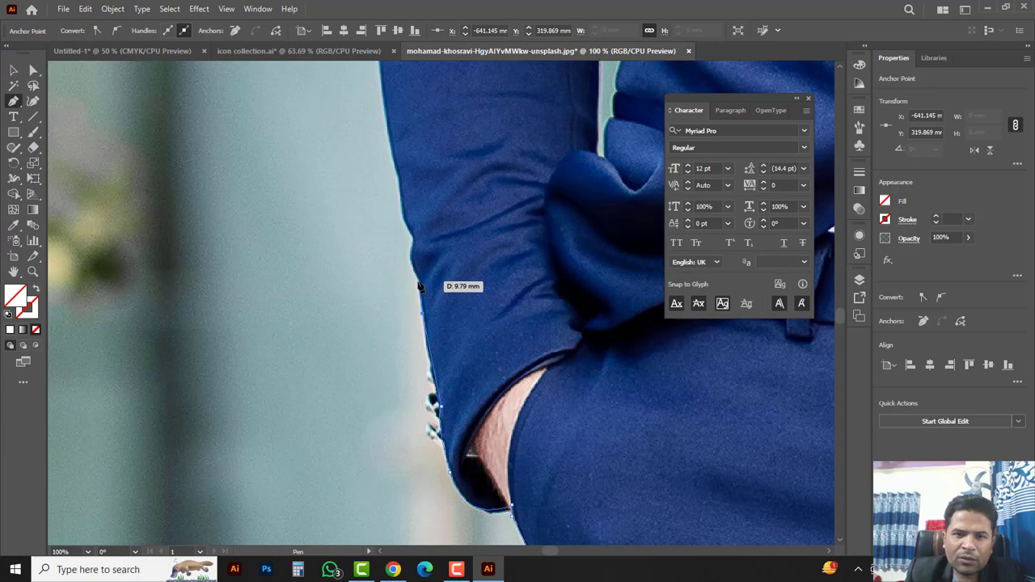
Step: Continue placing anchors up the outer sleeve edge toward the shoulder
click(416, 277)
click(411, 246)
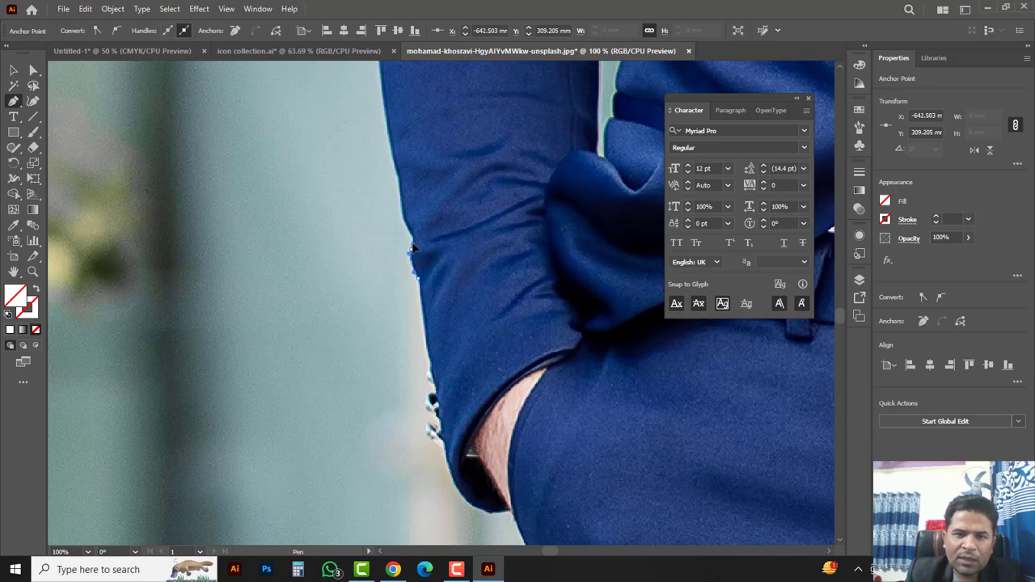
click(407, 222)
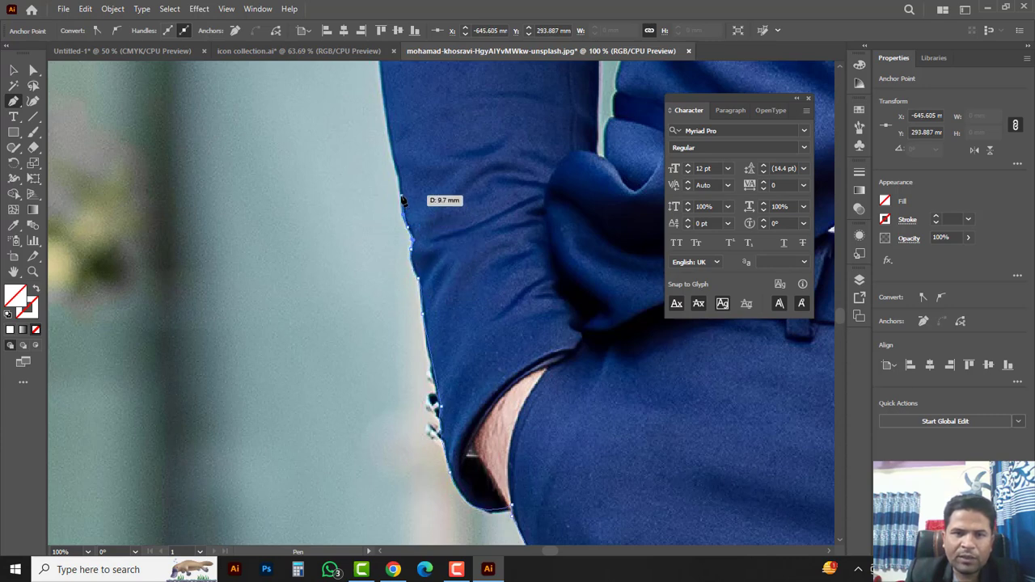
key(ctrl+minus)
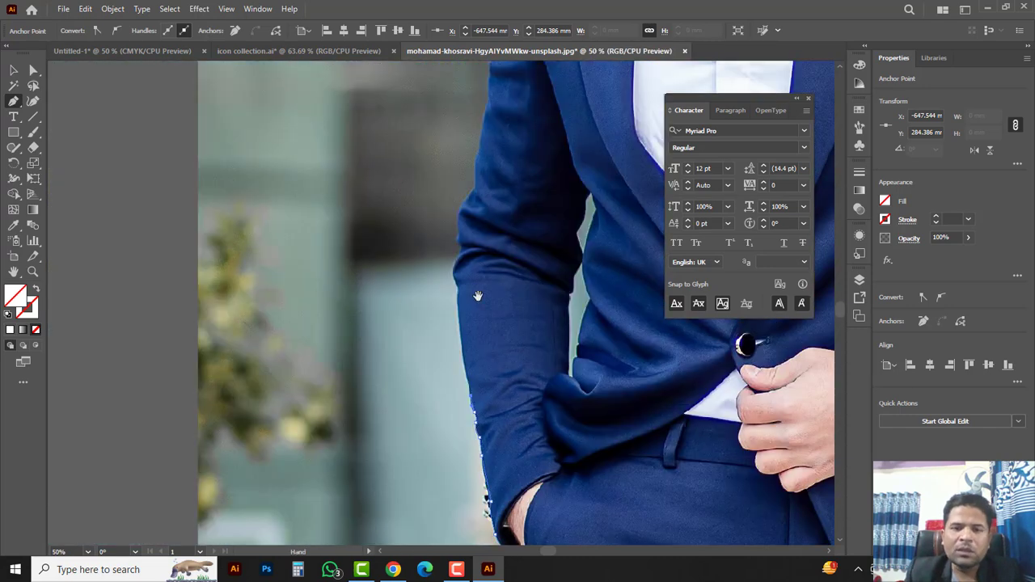
drag(476, 296, 453, 342)
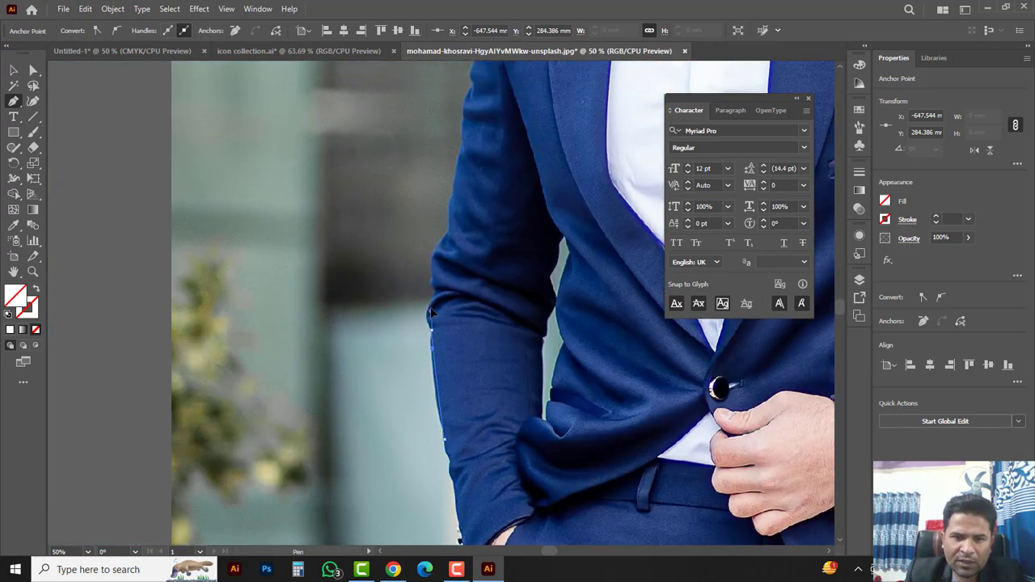
click(446, 236)
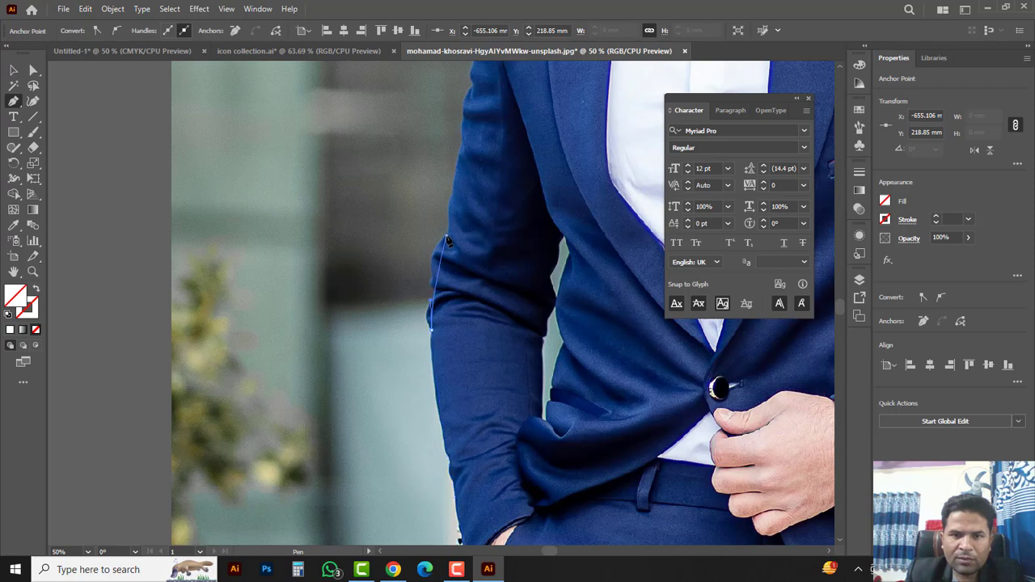
drag(467, 192, 390, 397)
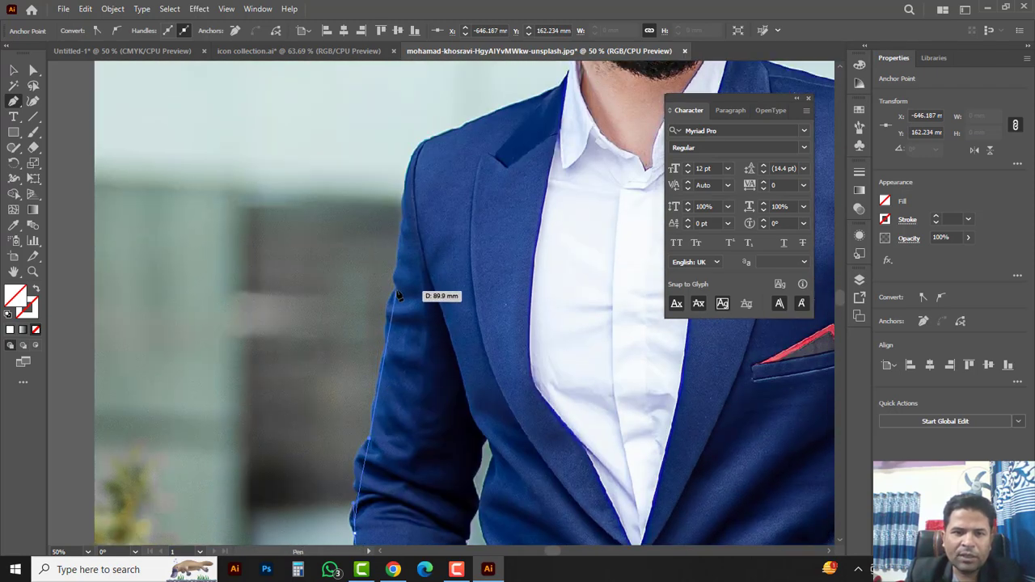
drag(412, 183, 375, 361)
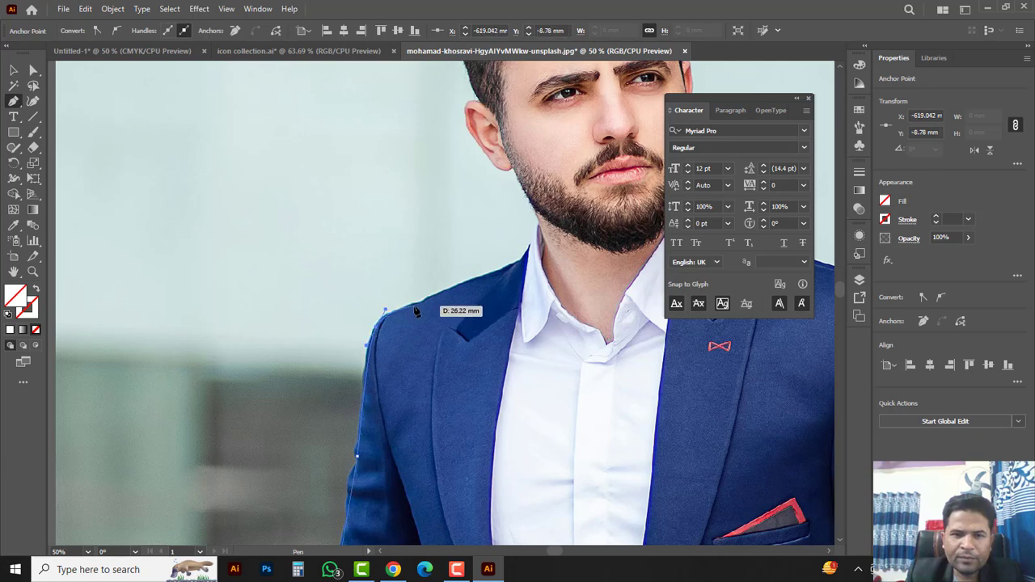
Step: Trace the outline over the shoulder, the collar tip and where the neck meets the jaw
drag(378, 353, 226, 474)
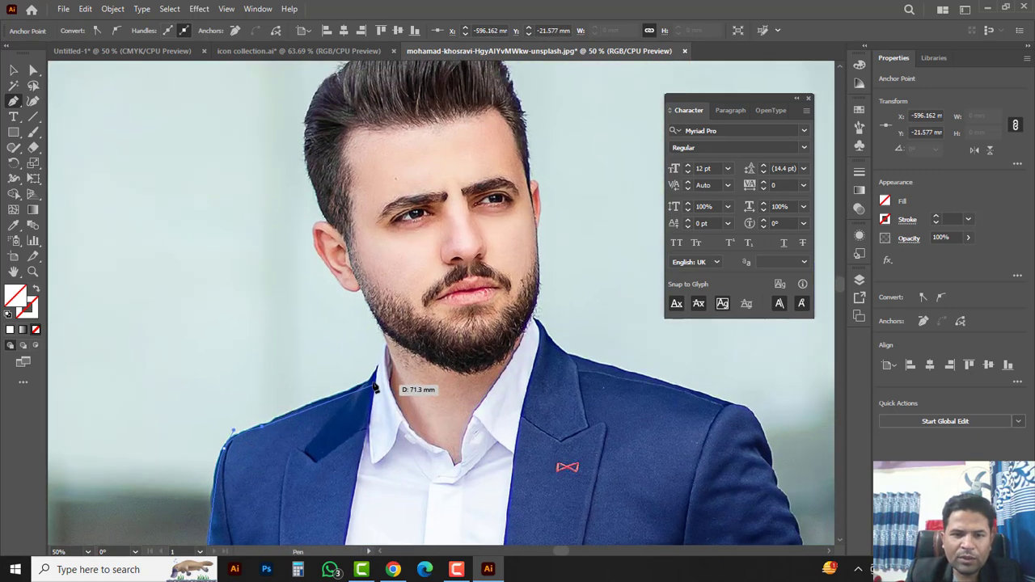
click(364, 385)
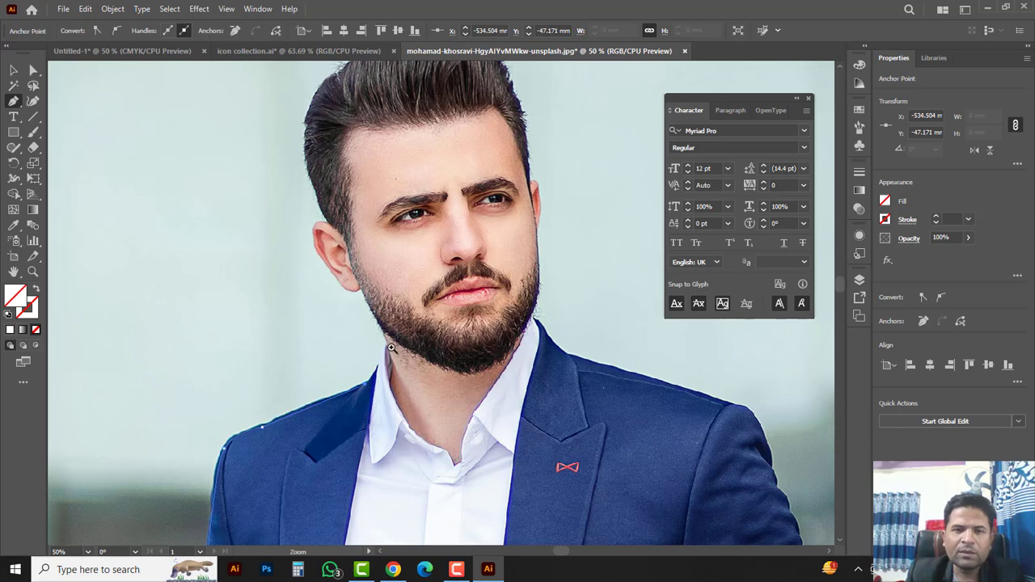
ctrl+click(394, 348)
drag(398, 351, 384, 382)
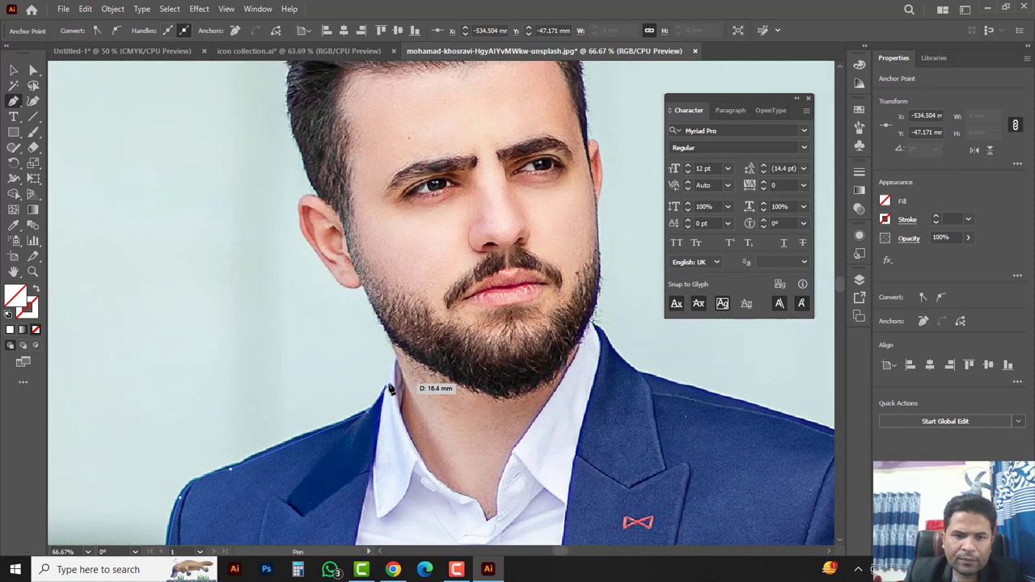
click(386, 385)
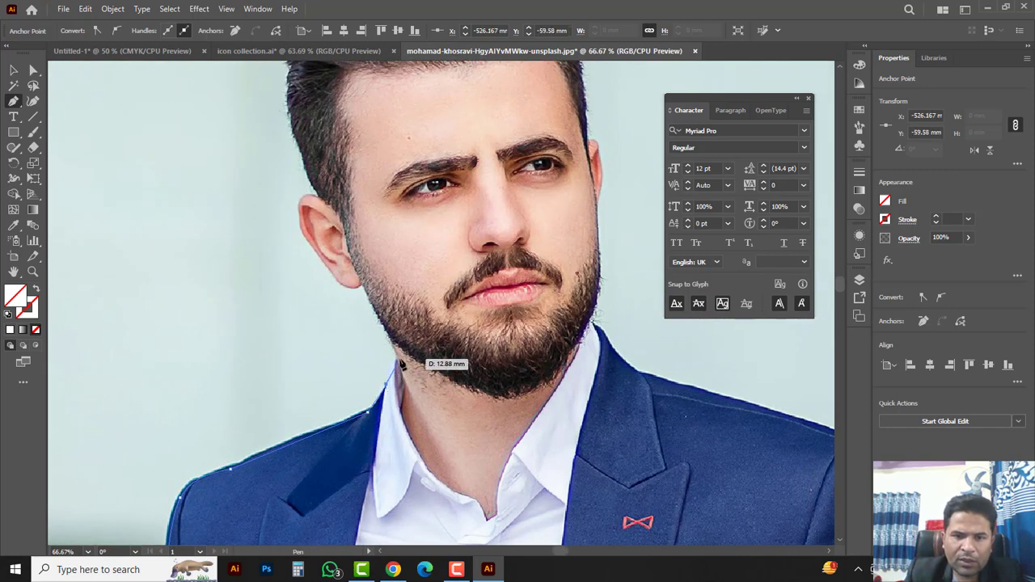
click(399, 363)
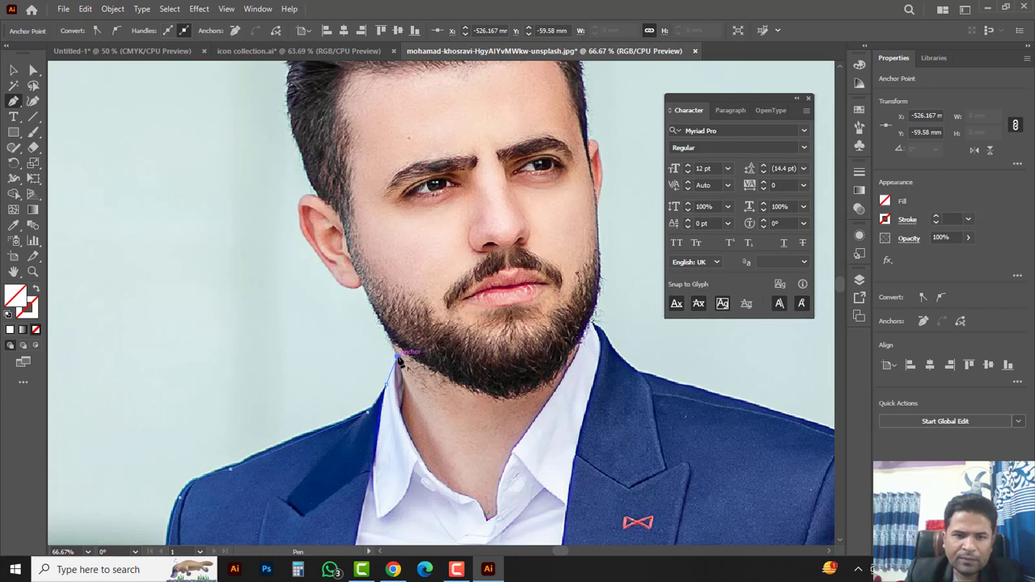
drag(398, 357, 433, 455)
Step: Continue the outline around the ear and curve it over the top of the hair
click(396, 378)
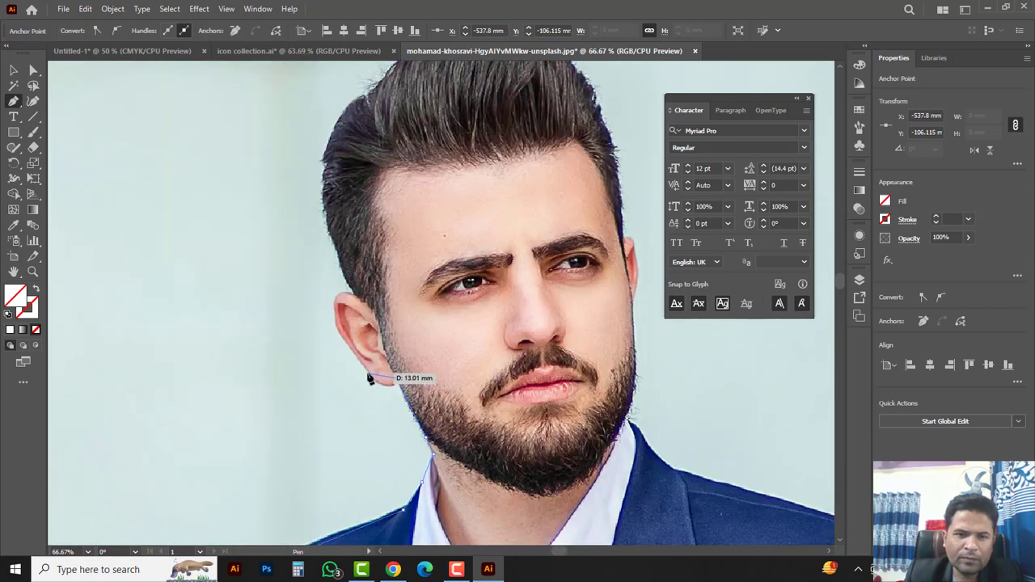
drag(368, 374, 349, 350)
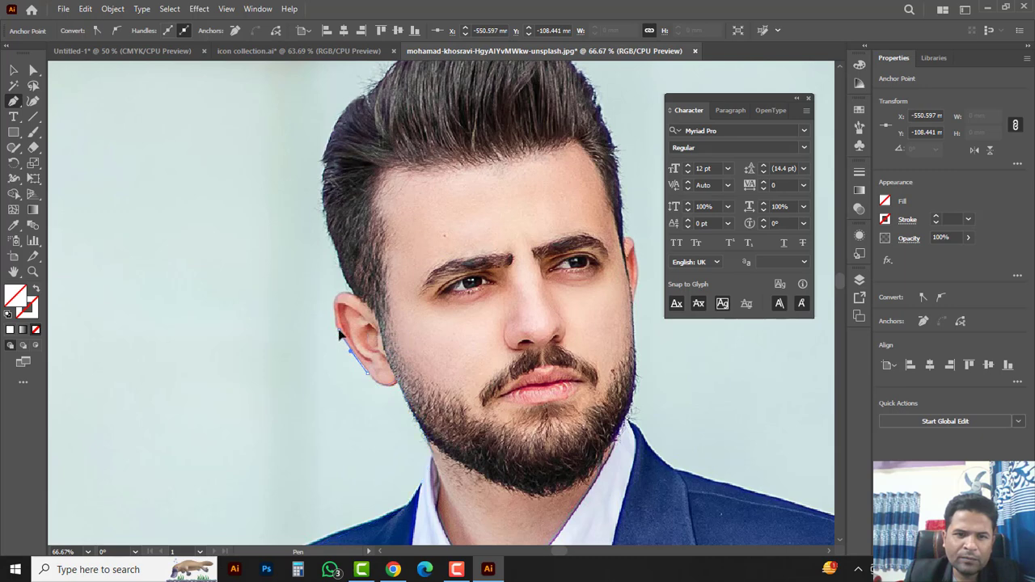
click(339, 334)
click(343, 295)
drag(358, 243, 282, 353)
click(296, 315)
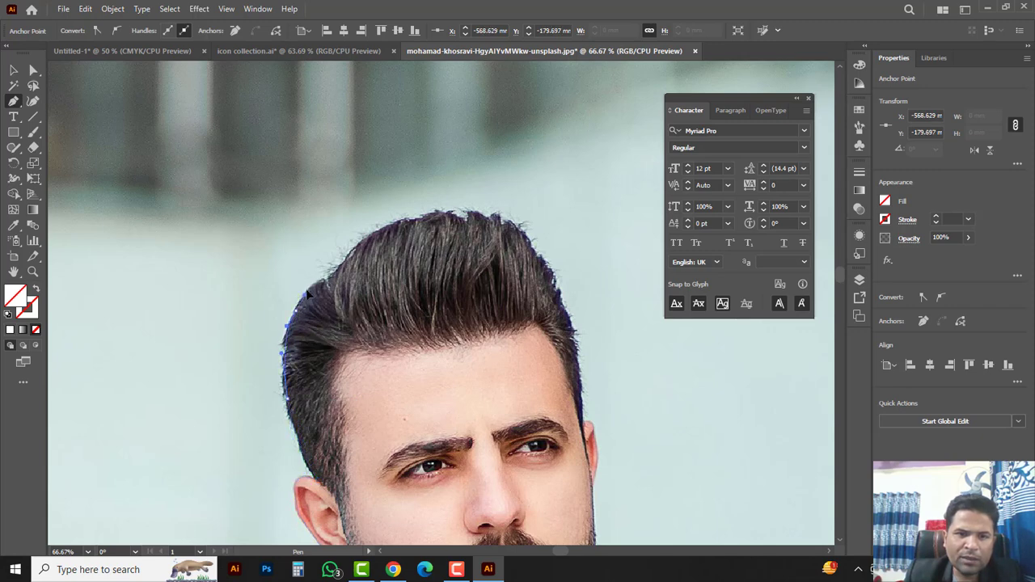
drag(416, 223, 467, 85)
Step: Curve the outline down the right side of the hair, past the ear and collar to the shoulder
drag(503, 215, 508, 275)
drag(481, 287, 454, 129)
drag(471, 235, 454, 268)
click(471, 234)
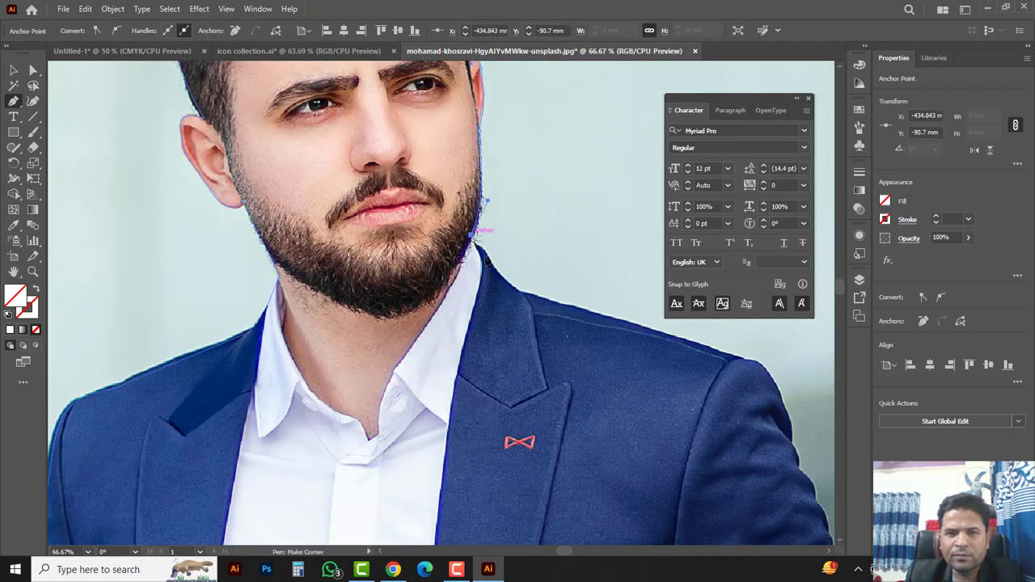
click(485, 260)
click(518, 289)
Step: Trace the curved outline over the shoulder top and down the sleeve toward the elbow
drag(736, 358, 397, 143)
click(454, 255)
drag(397, 141, 406, 159)
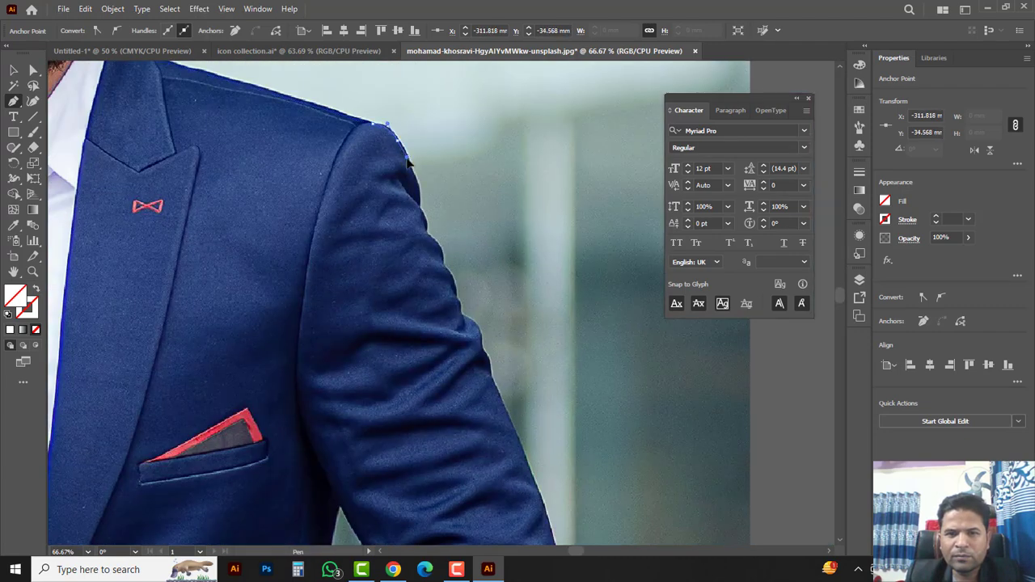
drag(441, 260, 461, 305)
drag(483, 350, 492, 373)
drag(492, 374, 413, 137)
drag(476, 296, 540, 164)
drag(529, 257, 498, 284)
key(ctrl+z)
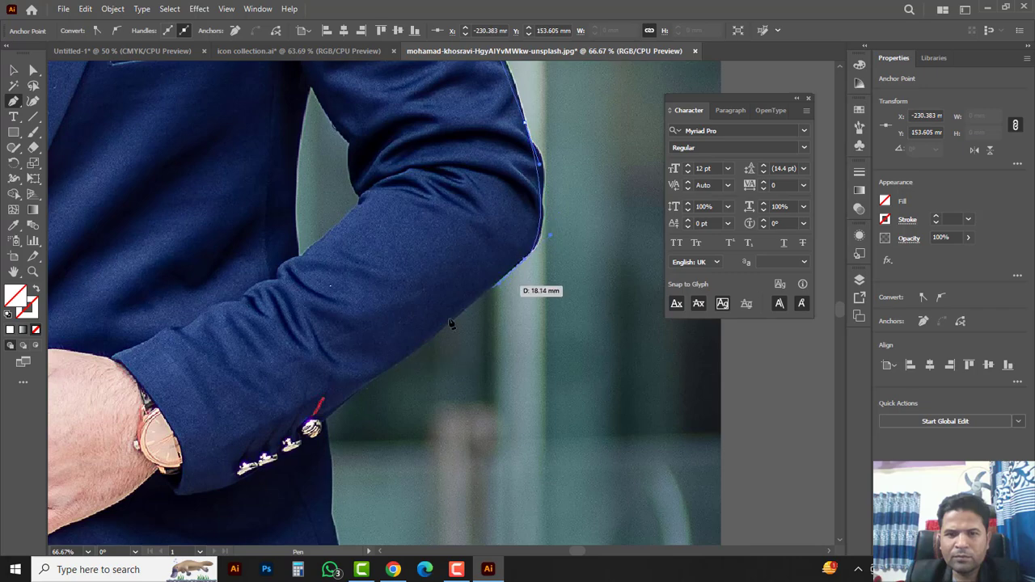
scroll(451, 324, down, 10)
Step: Outline the trouser leg, its hem and the inner legs up to the crotch
click(418, 301)
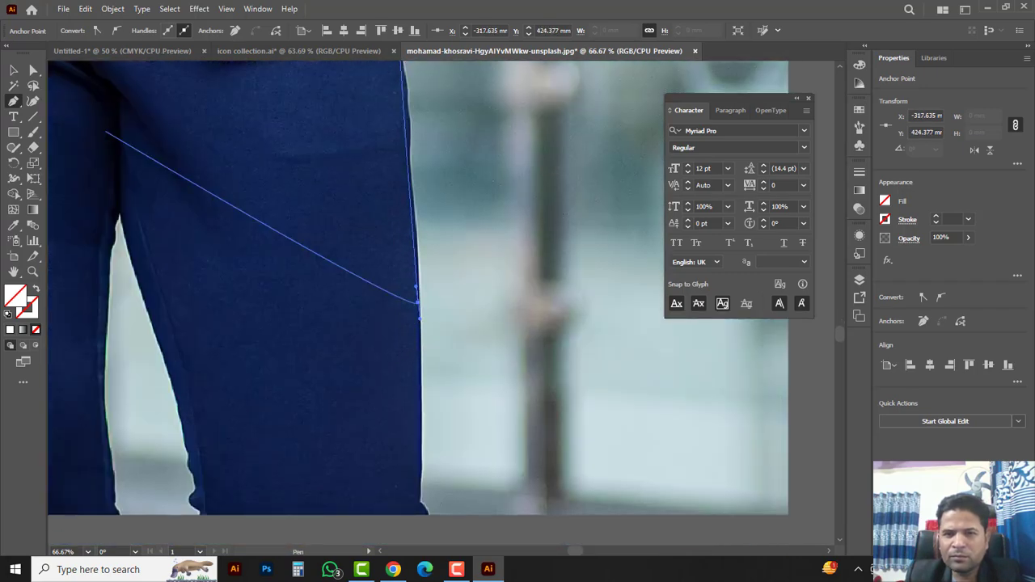
click(423, 520)
drag(423, 518, 686, 509)
click(462, 512)
drag(425, 344, 367, 351)
click(383, 204)
drag(378, 493, 396, 527)
Step: Finish the outline along the hems to the left edge, then zoom onto the jacket's left side
click(375, 451)
click(221, 454)
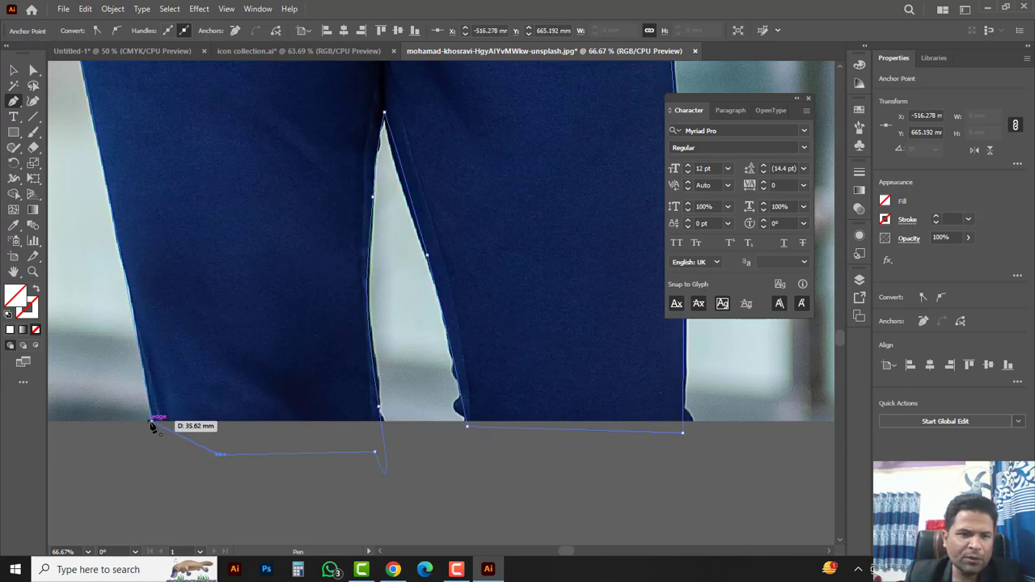
click(151, 422)
key(ctrl+minus)
key(ctrl+minus)
key(ctrl+minus)
drag(489, 114, 437, 326)
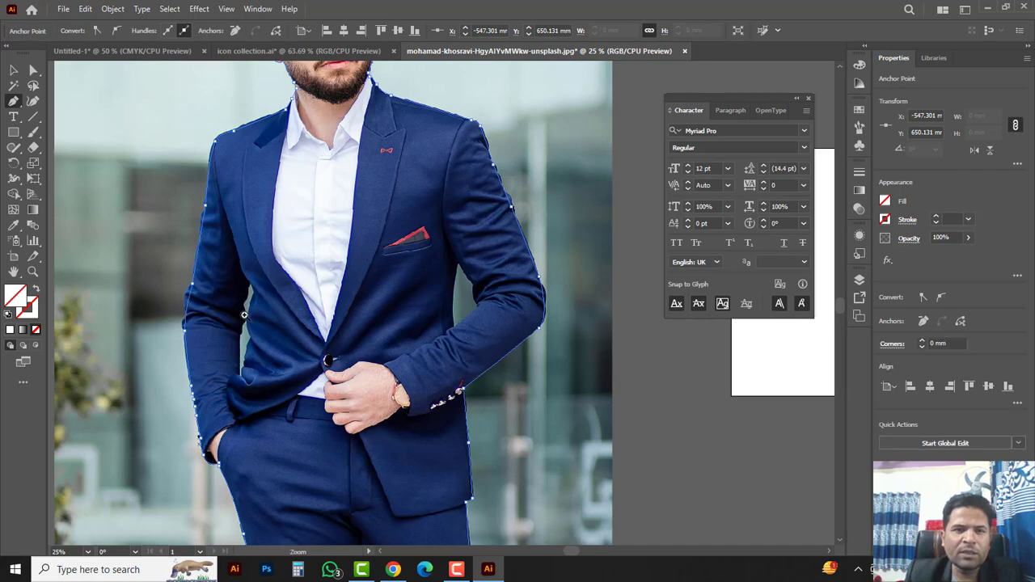
key(ctrl+plus)
key(ctrl+plus)
key(ctrl+plus)
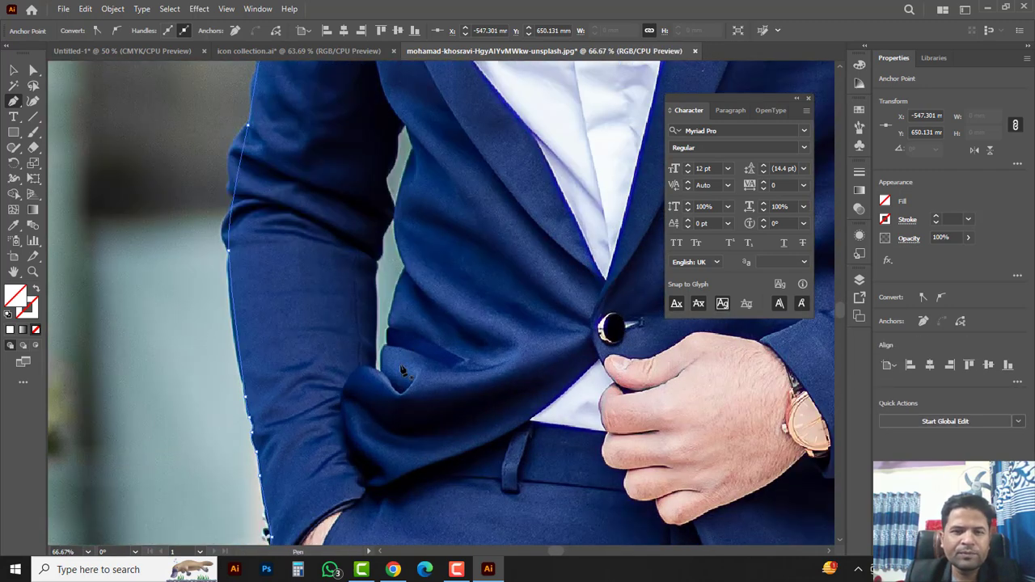
Step: Trace and close a path around the background gap between the left arm and jacket
click(374, 369)
ctrl+click(364, 296)
click(426, 398)
click(436, 365)
click(442, 332)
click(451, 293)
click(442, 258)
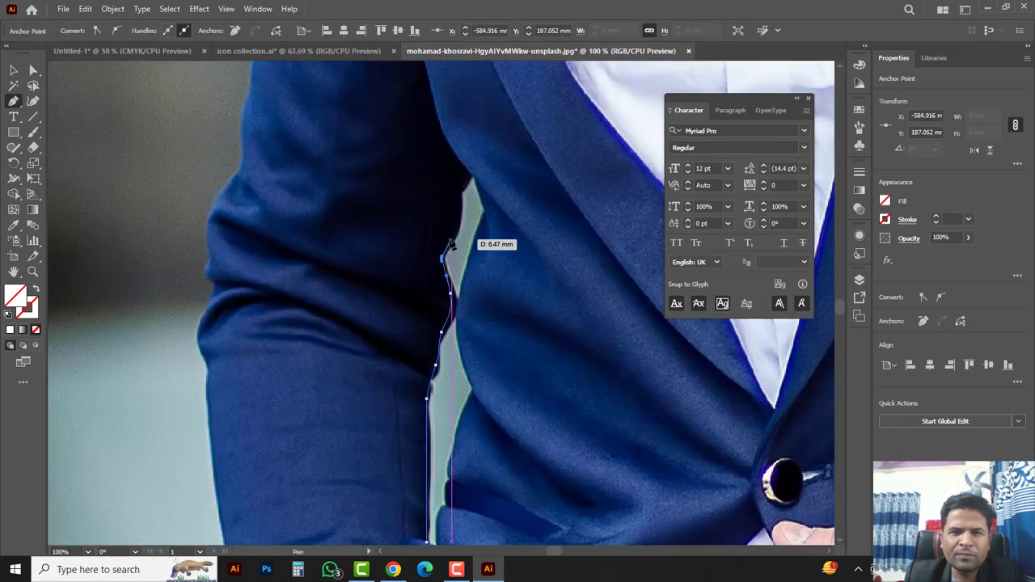
click(451, 237)
click(460, 213)
click(473, 173)
click(488, 211)
drag(487, 212, 458, 120)
click(434, 212)
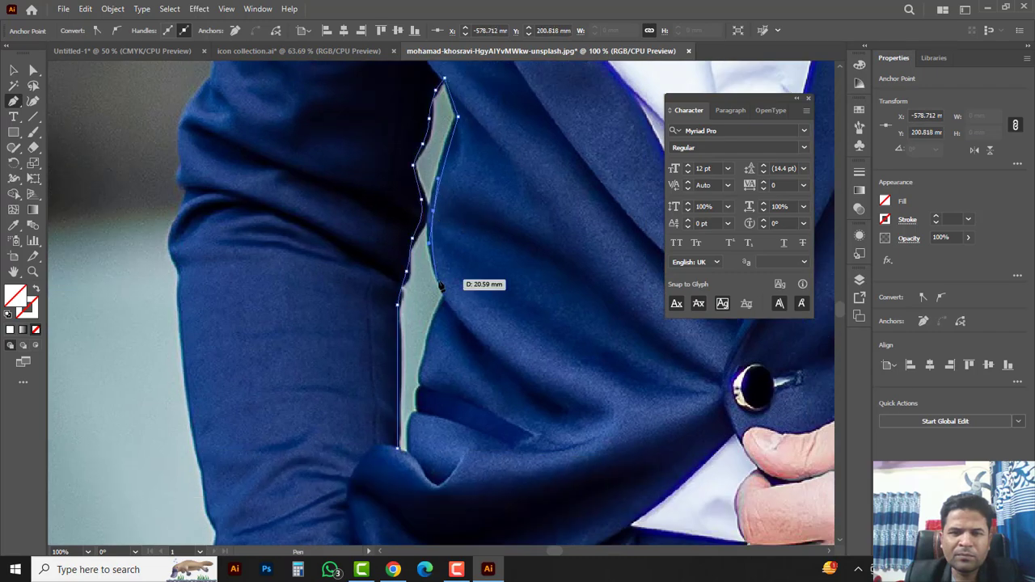
click(448, 298)
drag(447, 297, 436, 173)
click(413, 246)
click(405, 296)
Step: Trace and close a second path around the gap between the right arm and jacket
click(396, 329)
click(388, 324)
drag(590, 347, 194, 404)
drag(776, 226, 383, 287)
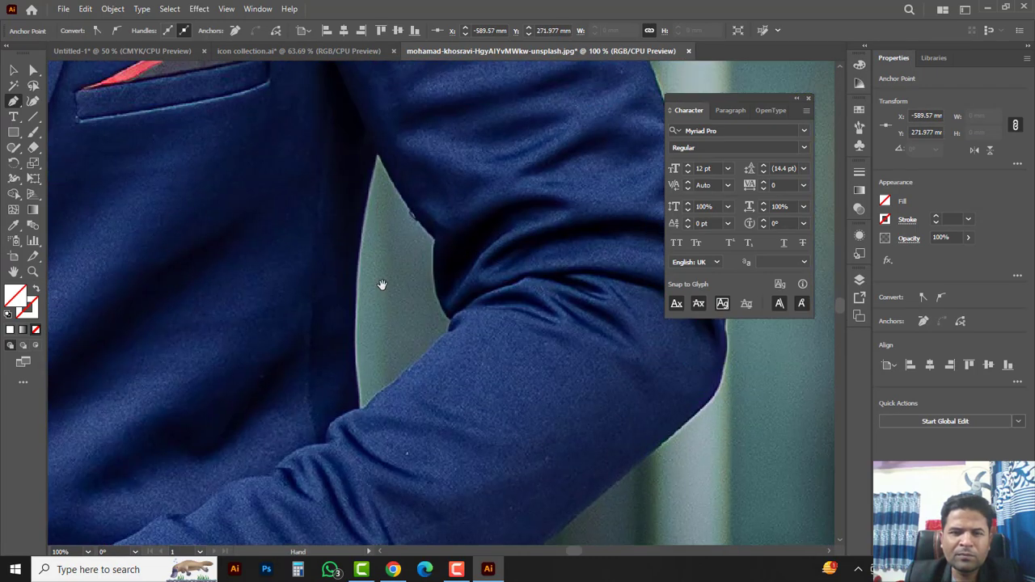
click(356, 409)
click(355, 239)
click(377, 153)
click(422, 222)
click(438, 241)
click(439, 289)
click(454, 318)
drag(446, 341, 491, 216)
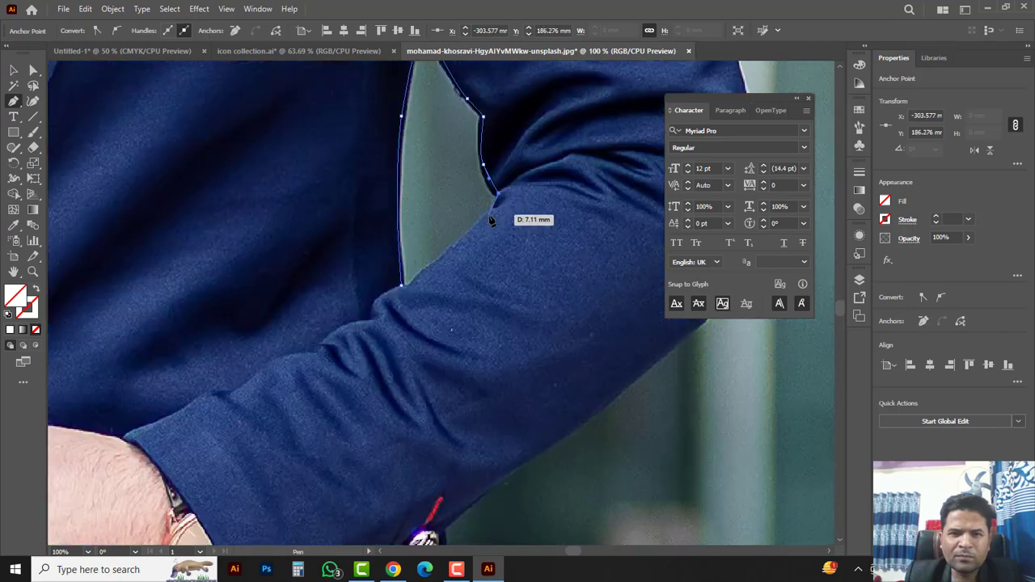
click(489, 216)
drag(404, 293, 402, 282)
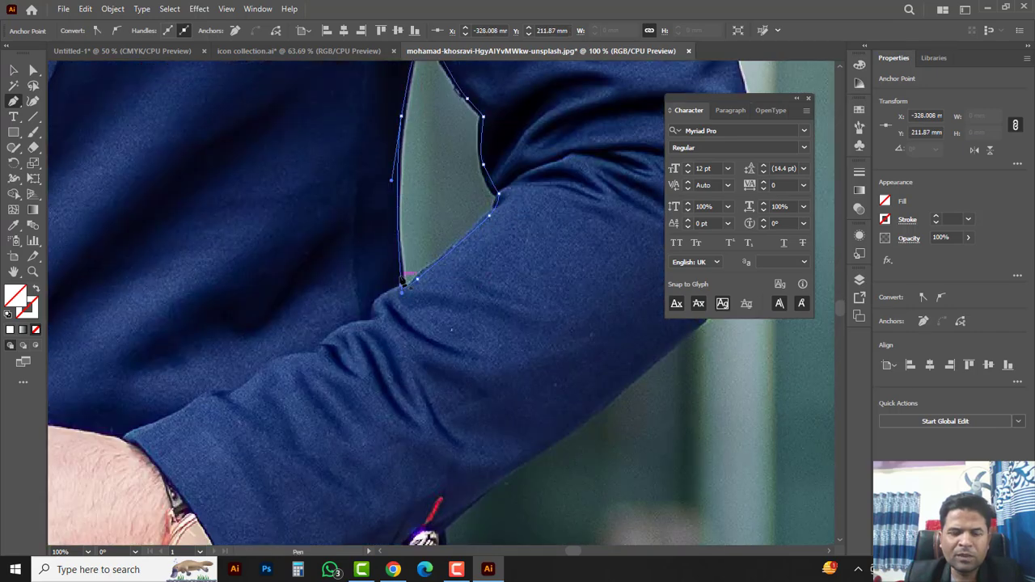
ctrl+alt+click(404, 234)
ctrl+alt+click(403, 233)
ctrl+alt+click(402, 232)
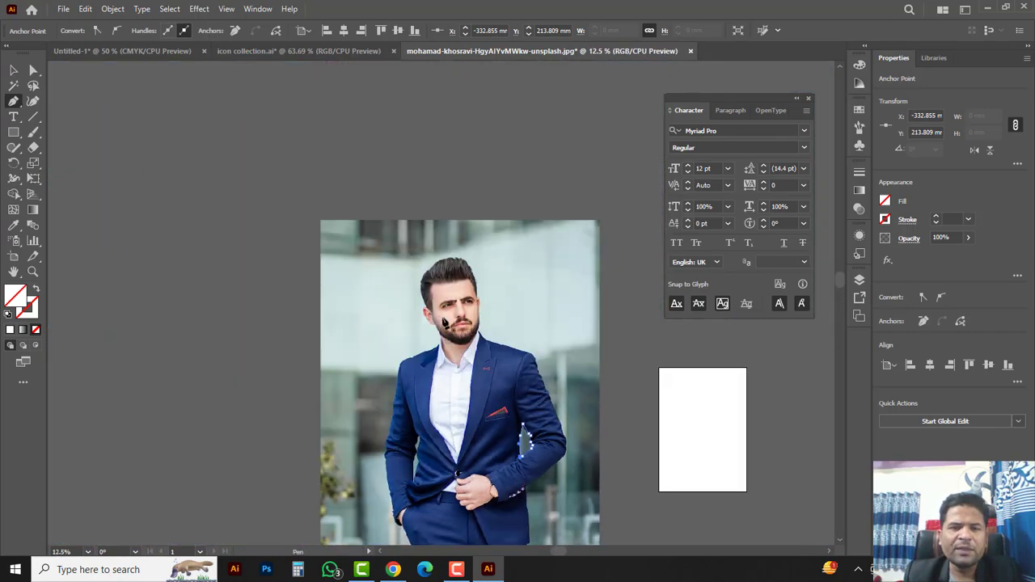
drag(477, 379, 390, 211)
Step: Select all the outline paths and combine them into one compound path
click(13, 71)
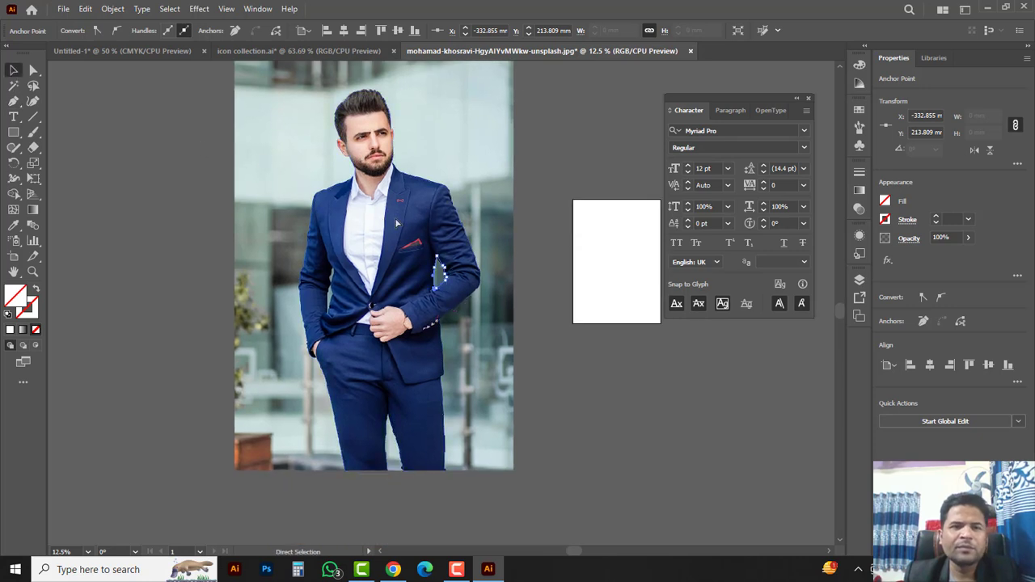
ctrl+alt+click(378, 196)
drag(473, 300, 408, 225)
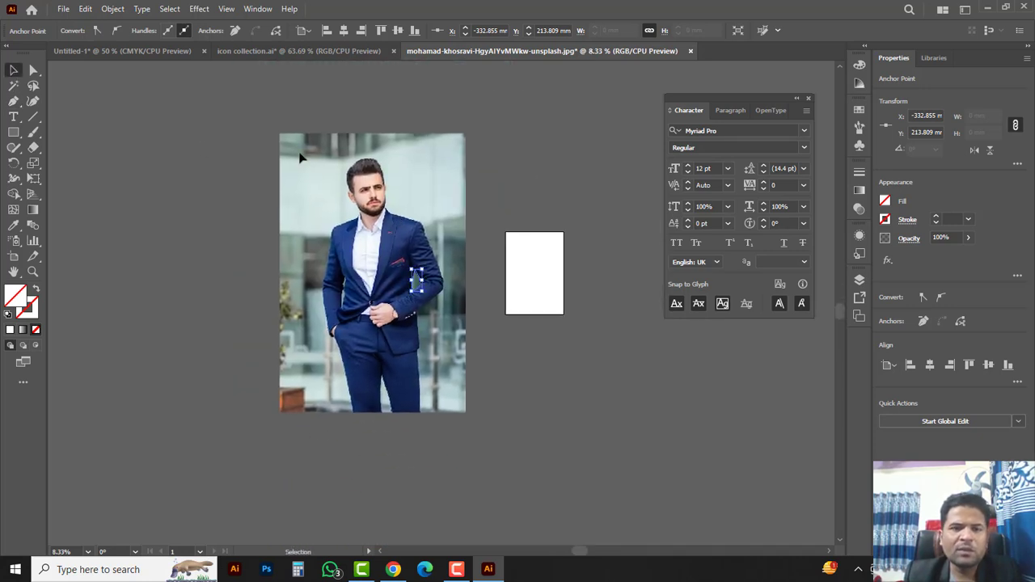
drag(251, 125, 526, 437)
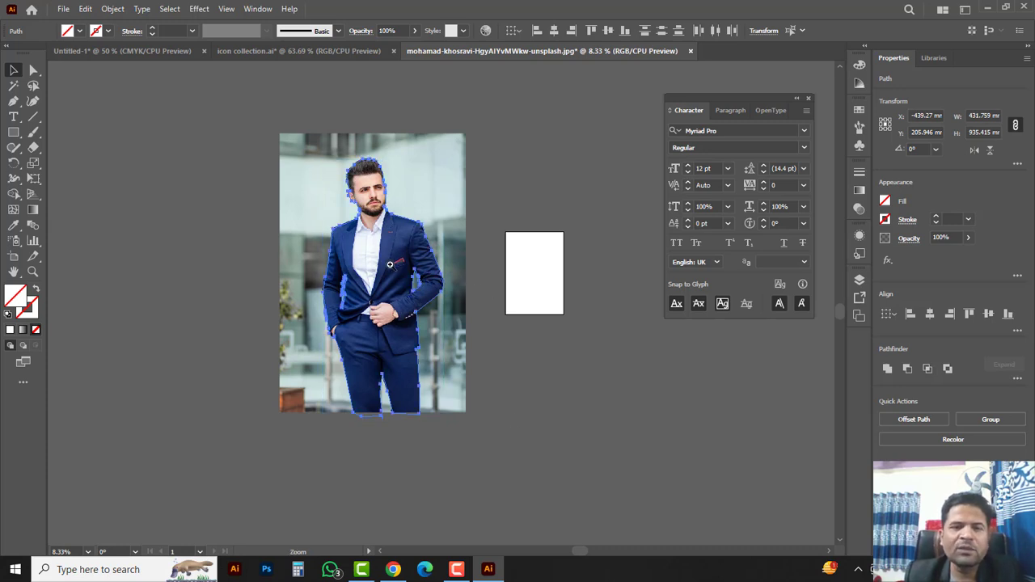
ctrl+click(391, 265)
drag(436, 311, 378, 254)
right_click(376, 215)
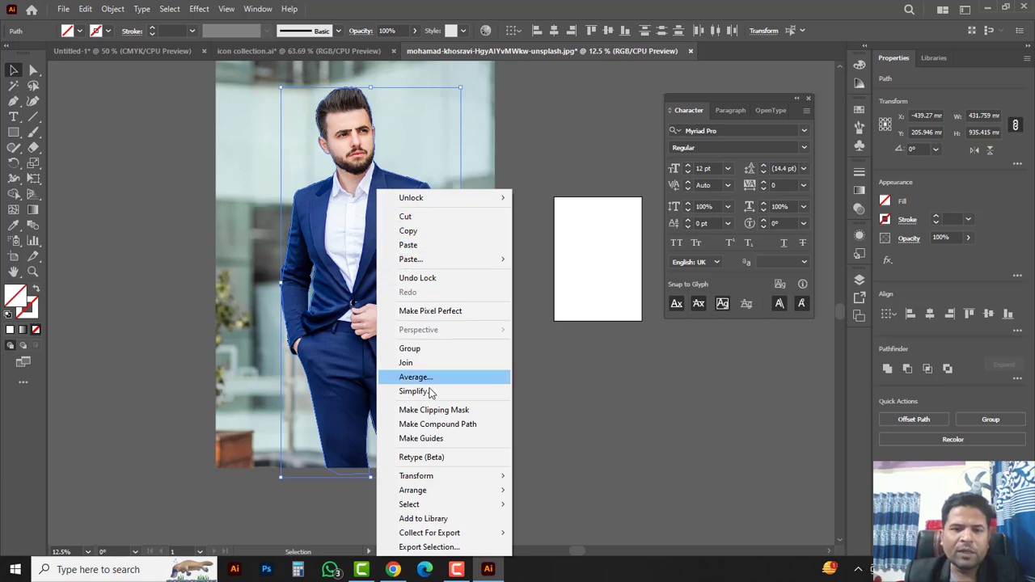
click(458, 424)
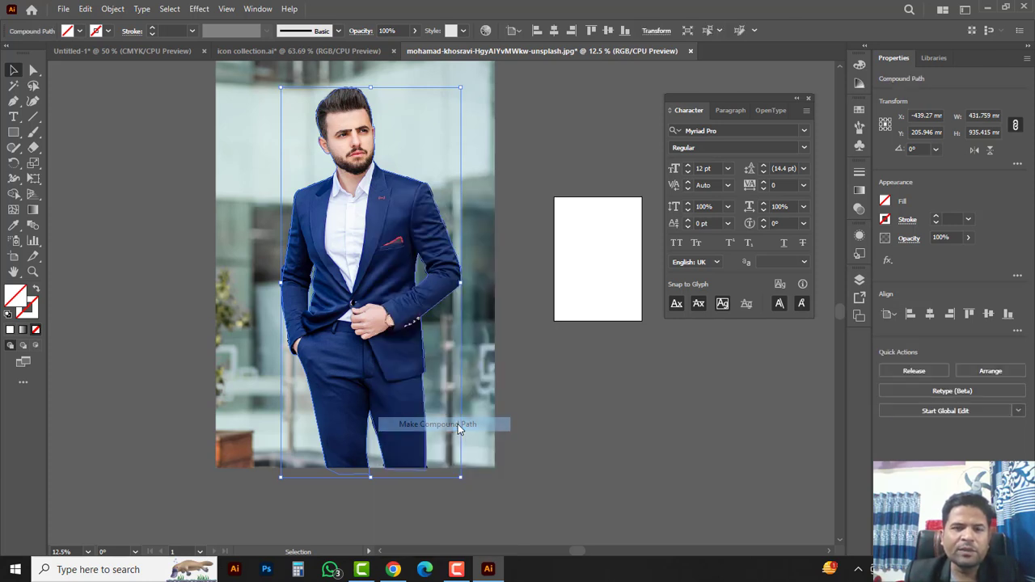
Step: Unlock the photo, select it with the compound path and make a clipping mask
click(113, 9)
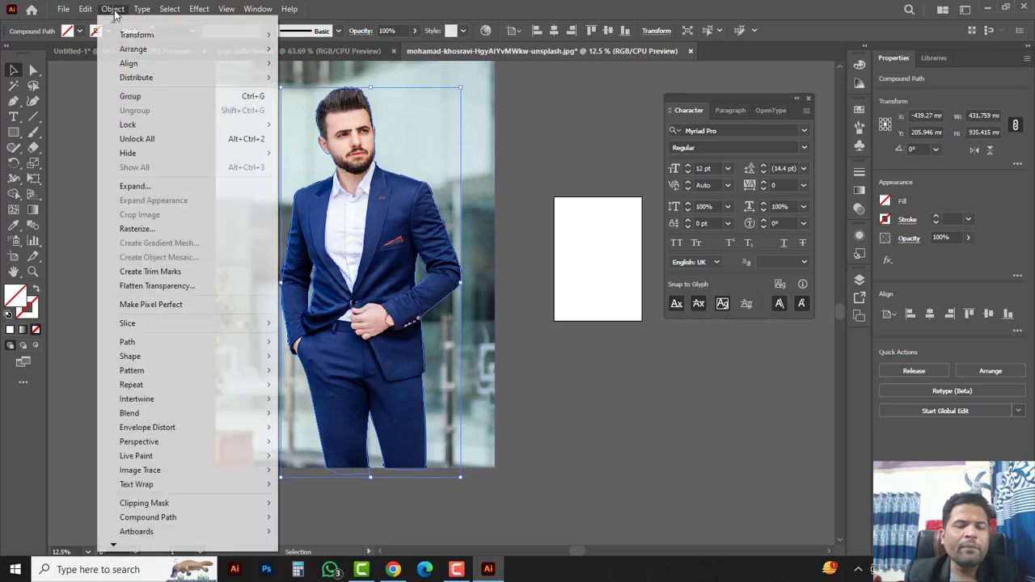
click(144, 139)
drag(559, 168, 321, 258)
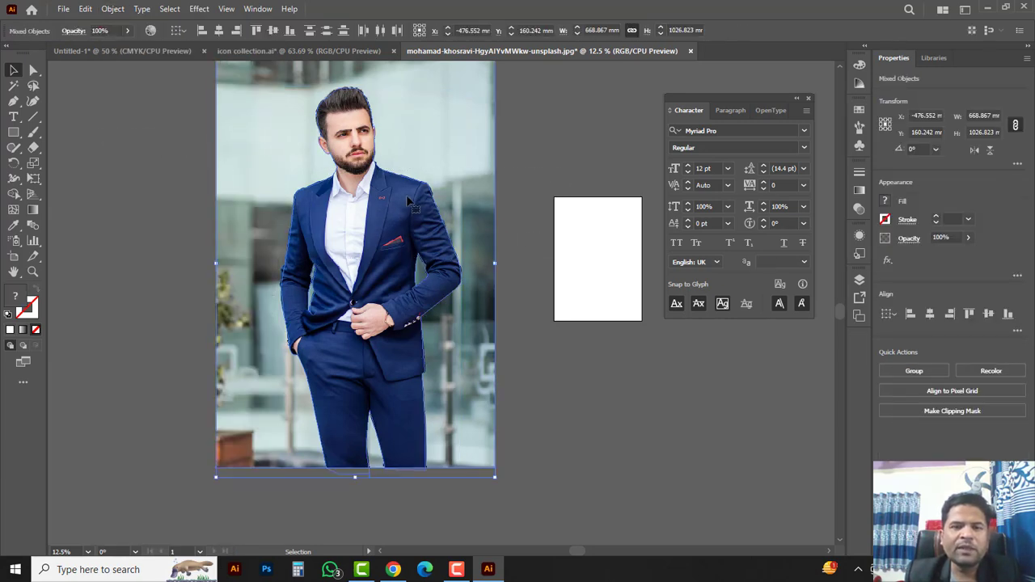
right_click(446, 180)
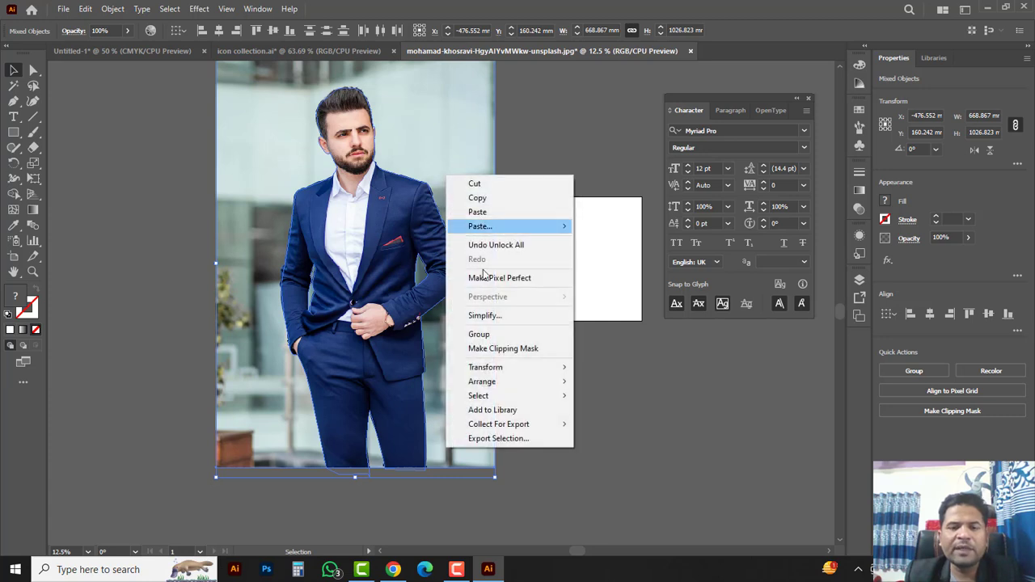
click(488, 349)
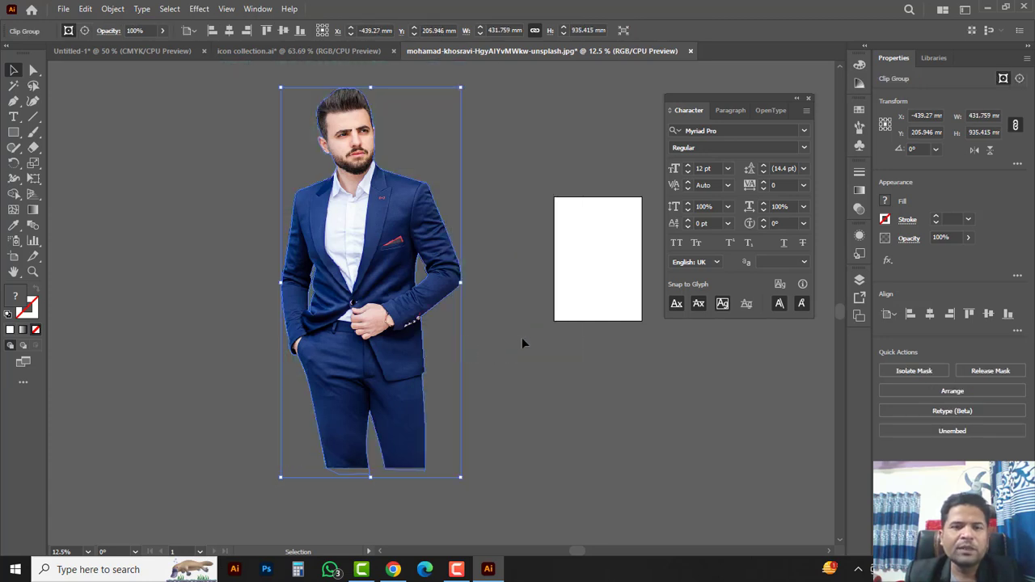
Step: Select the clipped cut-out and cut it to the clipboard
click(521, 338)
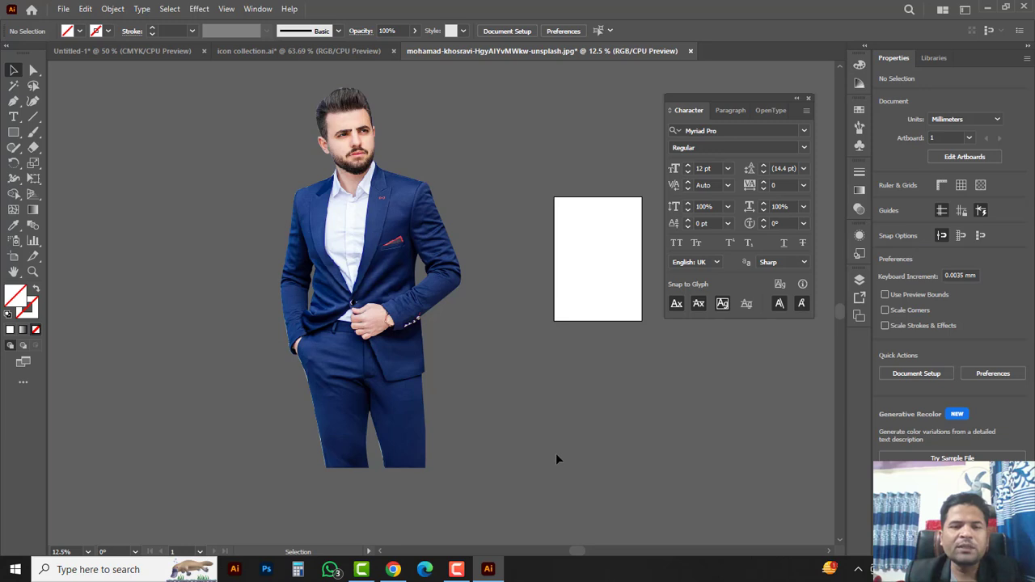
click(347, 247)
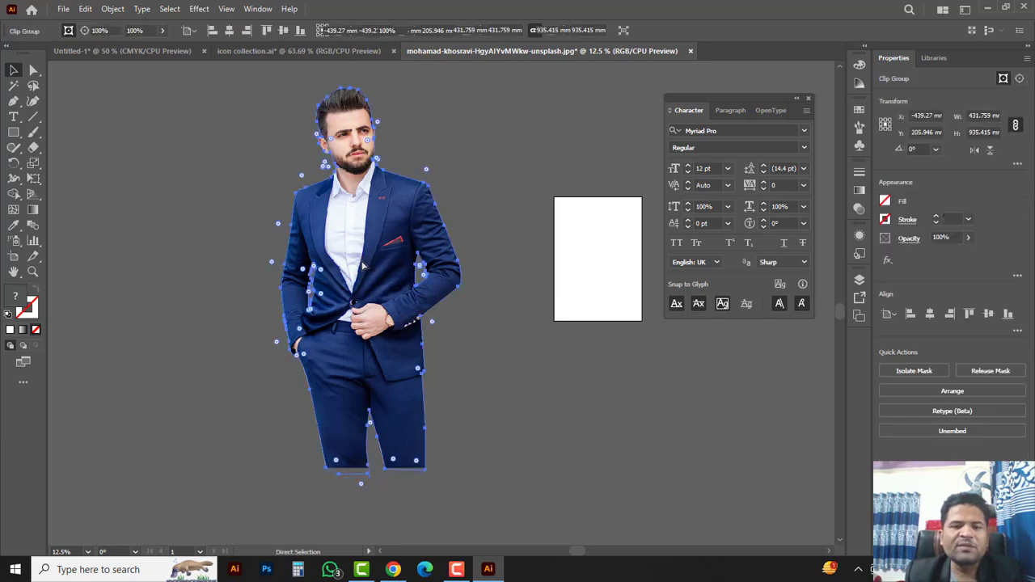
key(Delete)
Step: Paste the cut-out into Untitled-1, scale it to about 10.18 in tall and move it right of the headline
click(140, 49)
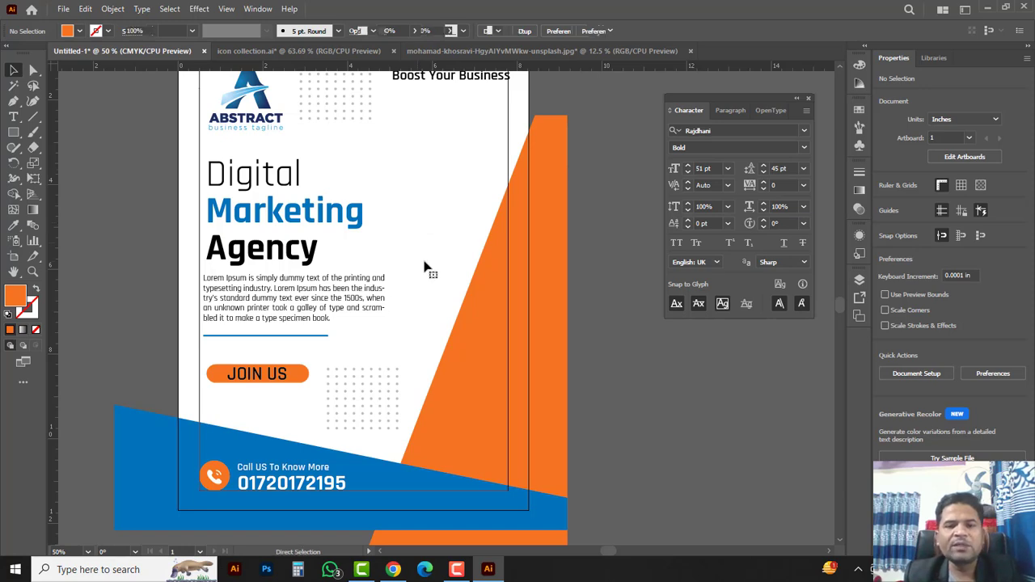
key(ctrl+v)
ctrl+alt+click(470, 278)
ctrl+alt+click(470, 278)
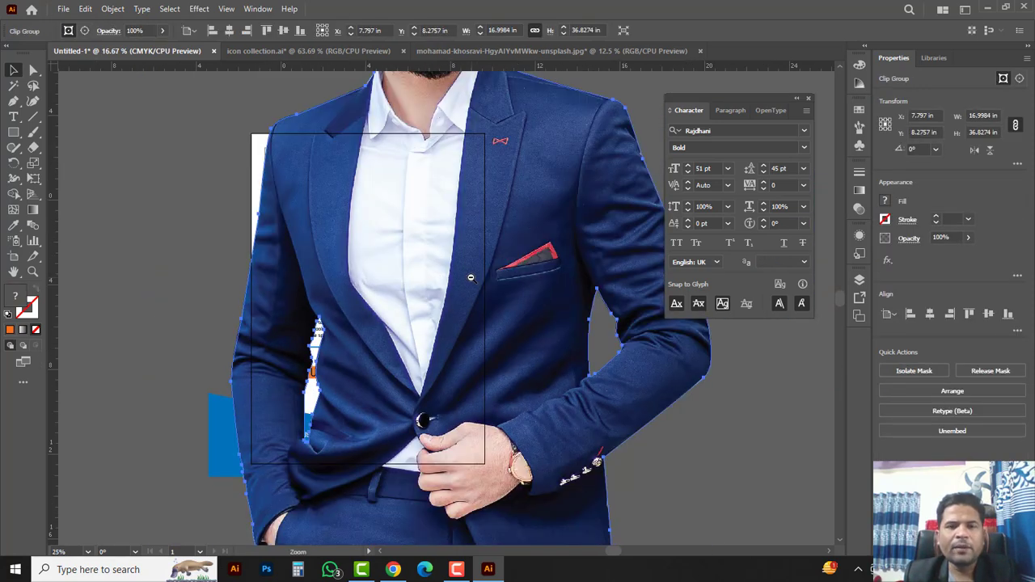
ctrl+alt+click(471, 278)
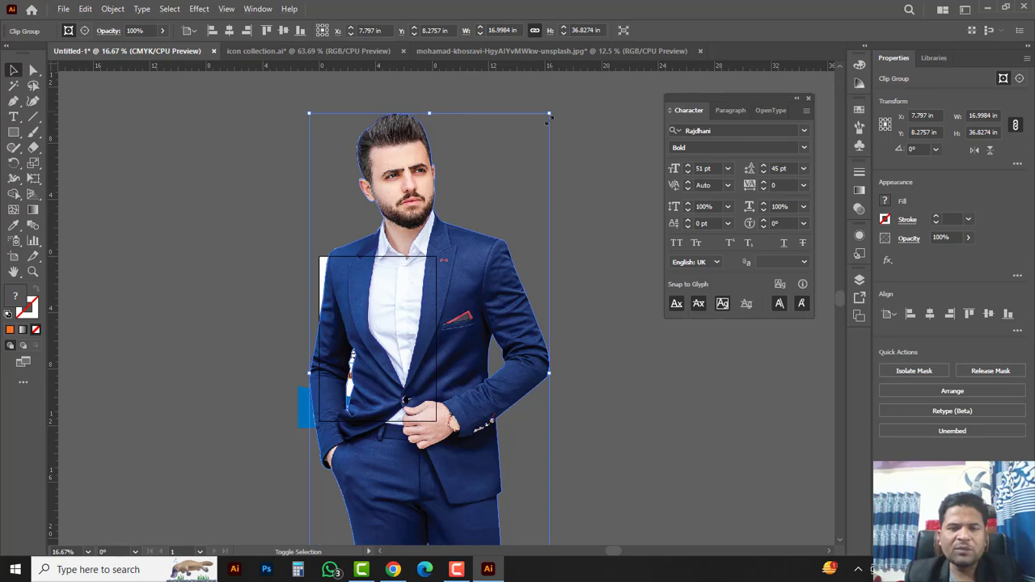
drag(549, 118, 486, 300)
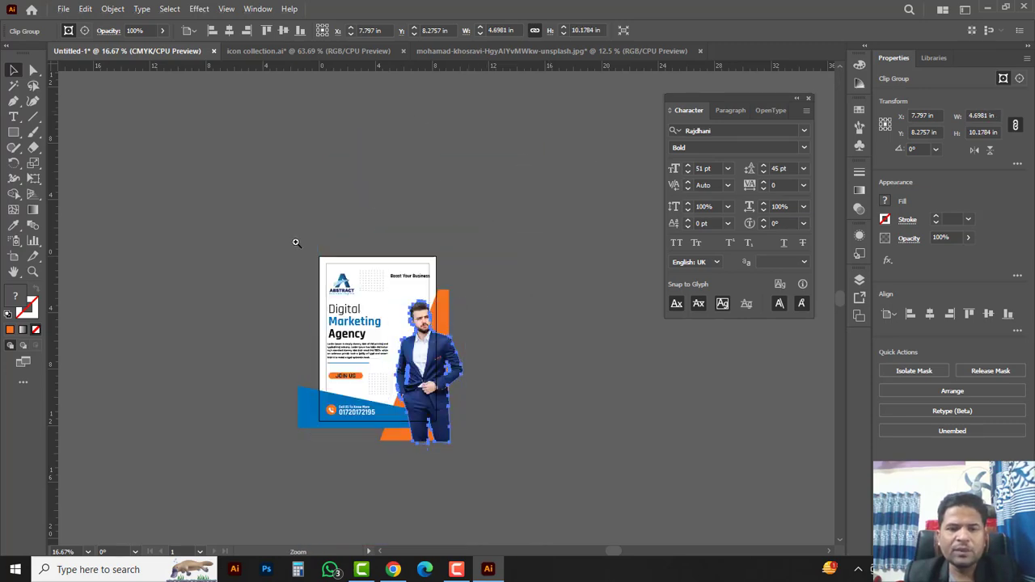
drag(503, 443, 445, 268)
drag(466, 251, 487, 320)
click(565, 143)
Step: Raise Boost Your Business, the ABSTRACT logo and headline, lower the dot grid, and narrow the Lorem Ipsum box
ctrl+click(448, 151)
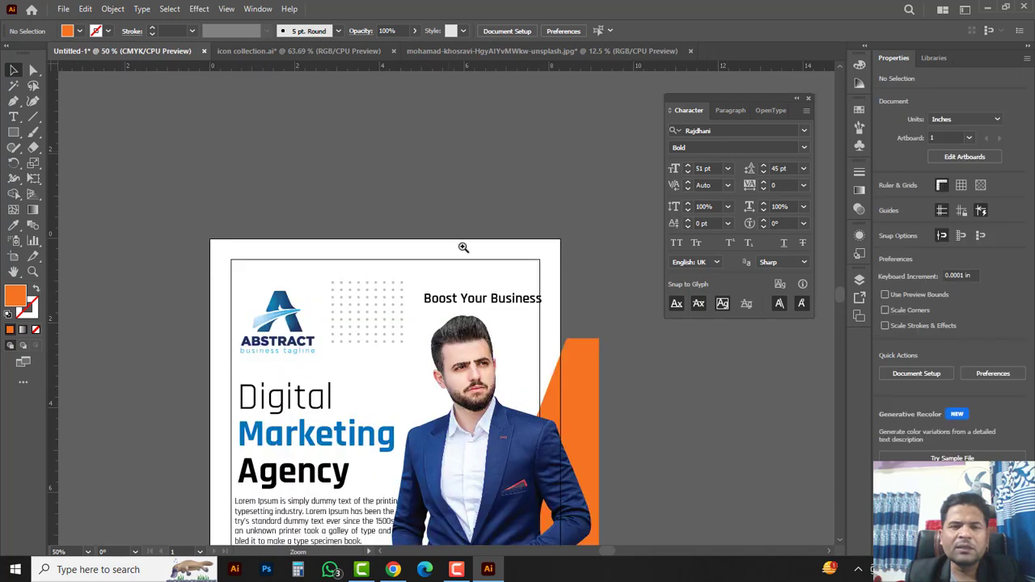
ctrl+click(431, 317)
drag(519, 287, 516, 275)
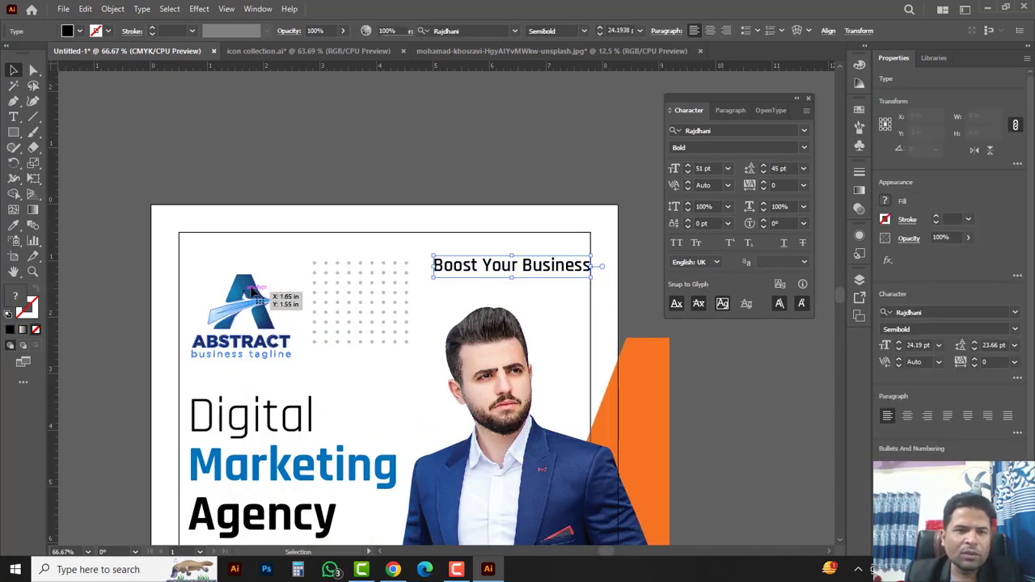
drag(247, 286, 247, 268)
drag(389, 325, 390, 340)
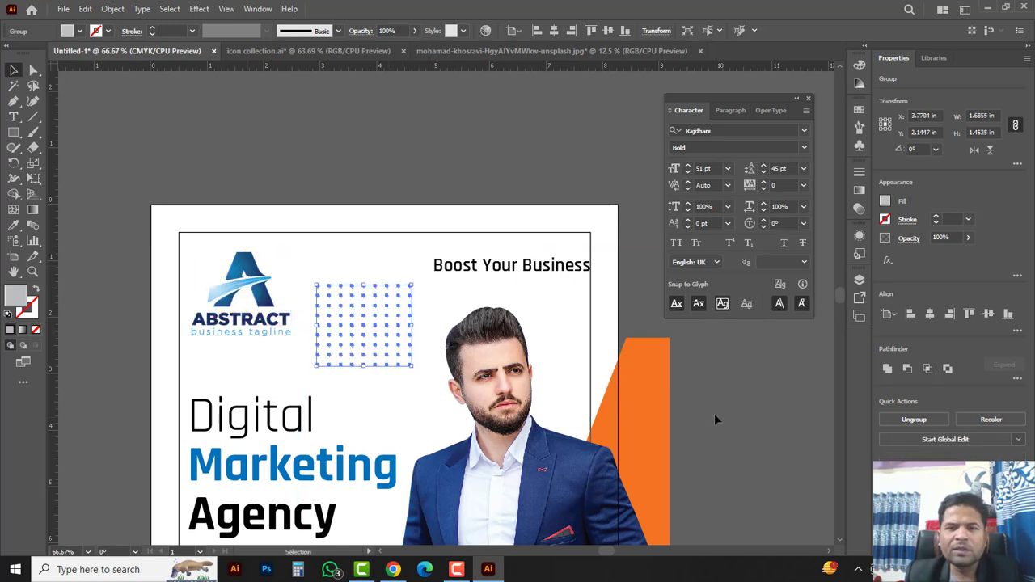
drag(495, 476, 469, 282)
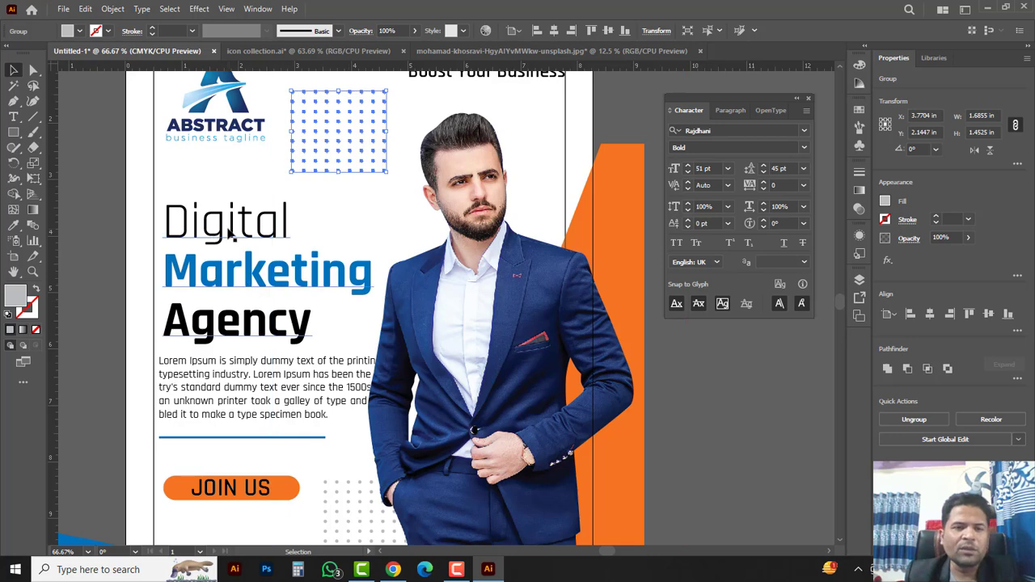
drag(229, 232, 229, 219)
click(280, 376)
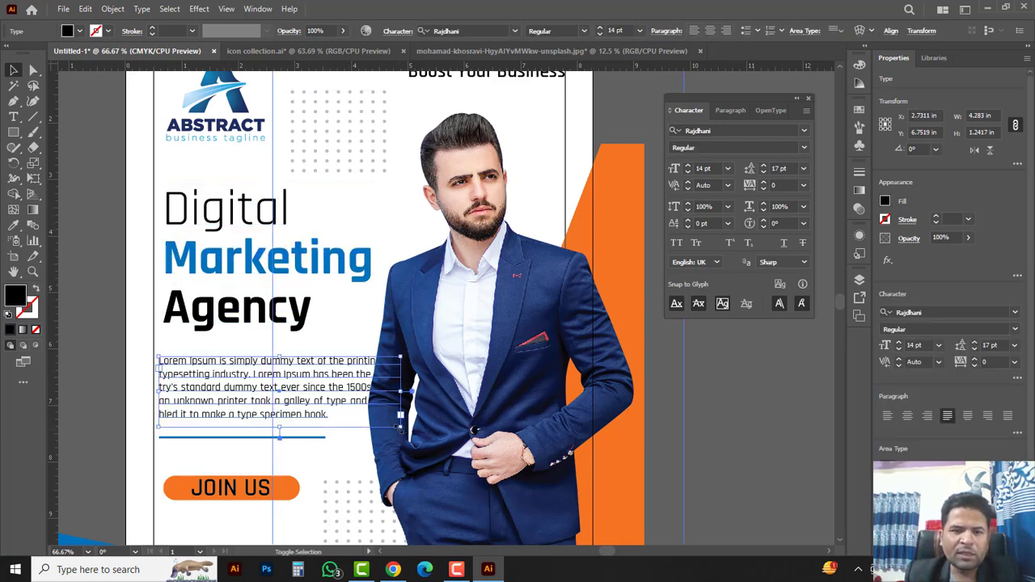
drag(399, 427, 376, 417)
Step: Shift the suited man photo slightly right and down, to about X 7.08 in
click(473, 360)
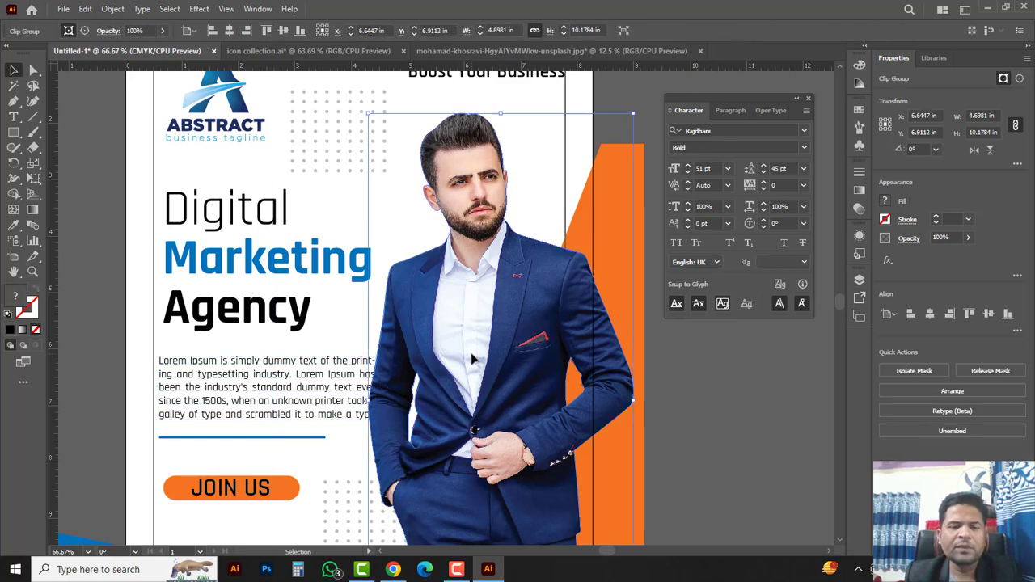
key(ctrl+minus)
scroll(516, 482, down, 3)
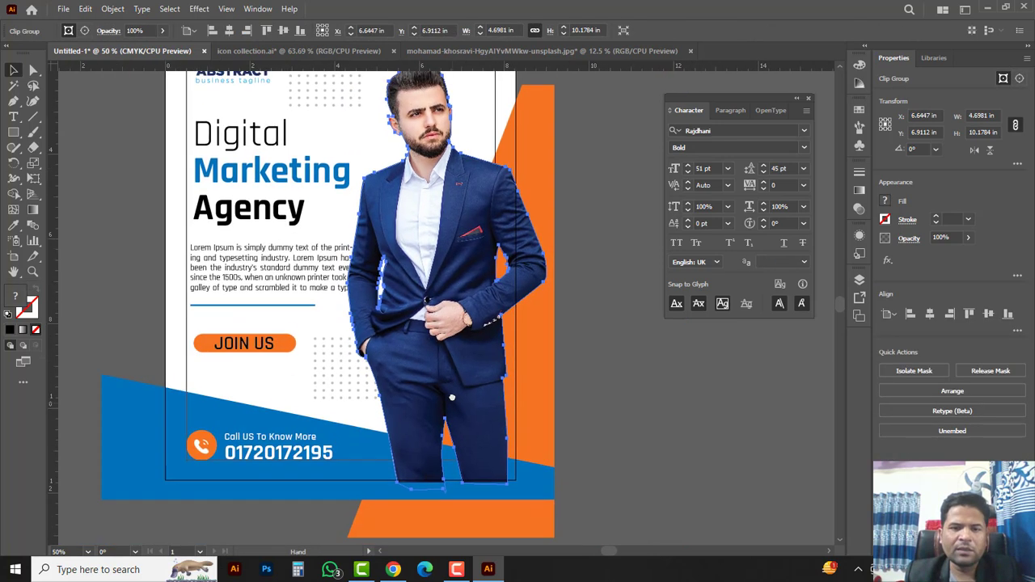
mouse_move(455, 274)
mouse_down()
mouse_move(471, 292)
mouse_move(457, 289)
mouse_up()
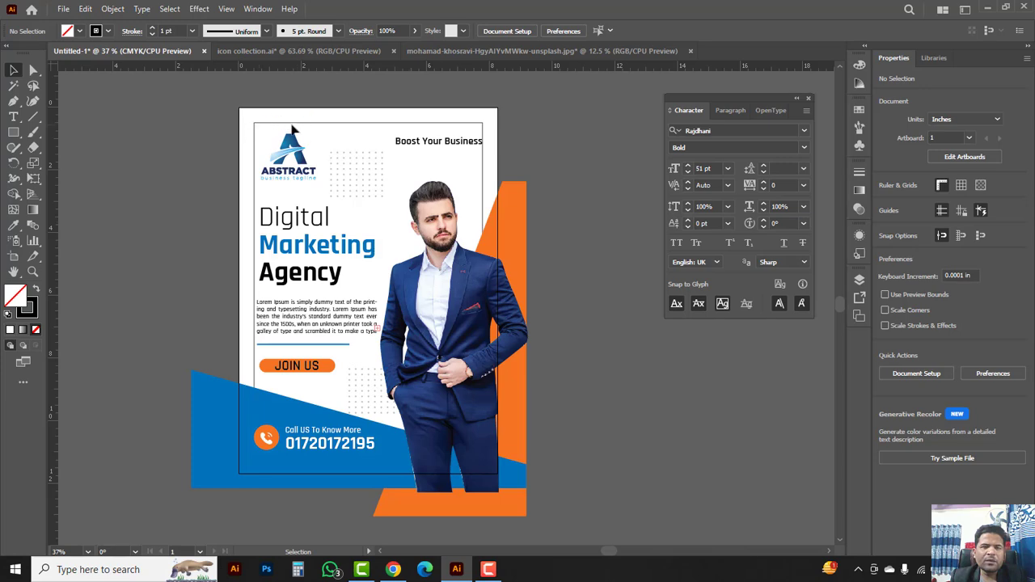
Step: Unlock all artwork with Object > Unlock All and clear the selection
click(112, 8)
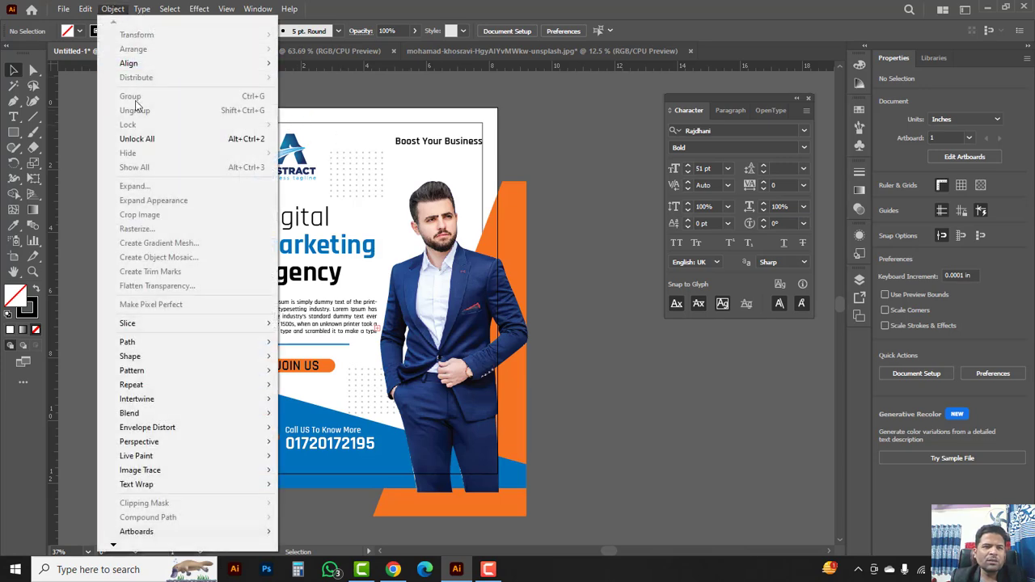
click(245, 139)
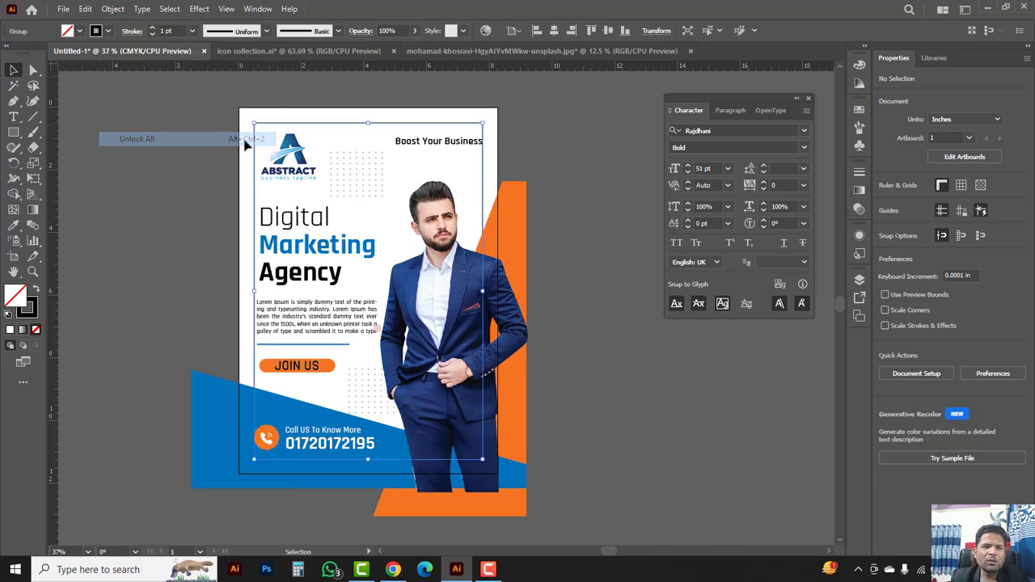
click(322, 134)
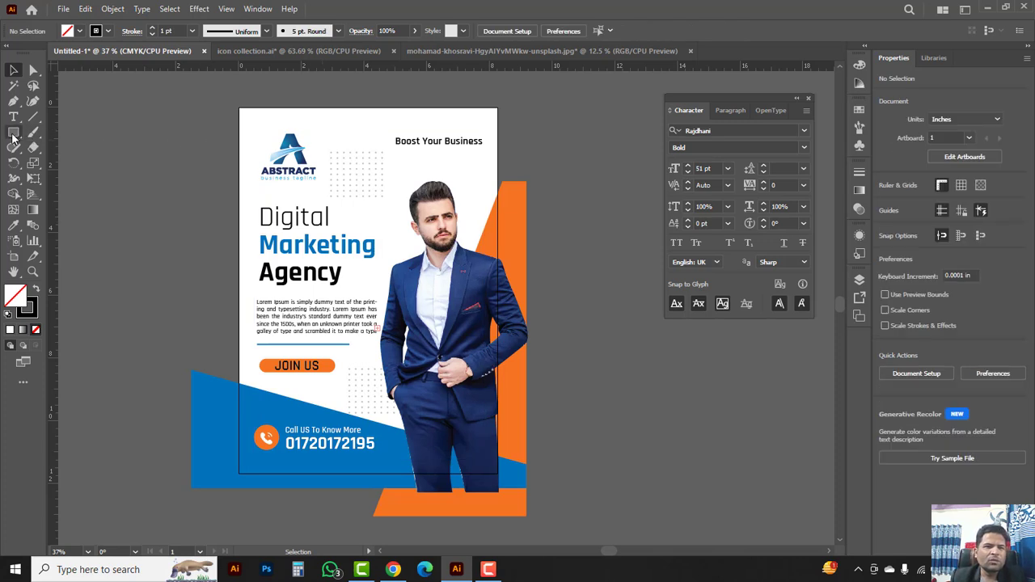
Step: Draw an 8.27 × 11.79 in rectangle over the artboard with no fill and a 1 pt black stroke
drag(13, 139, 62, 139)
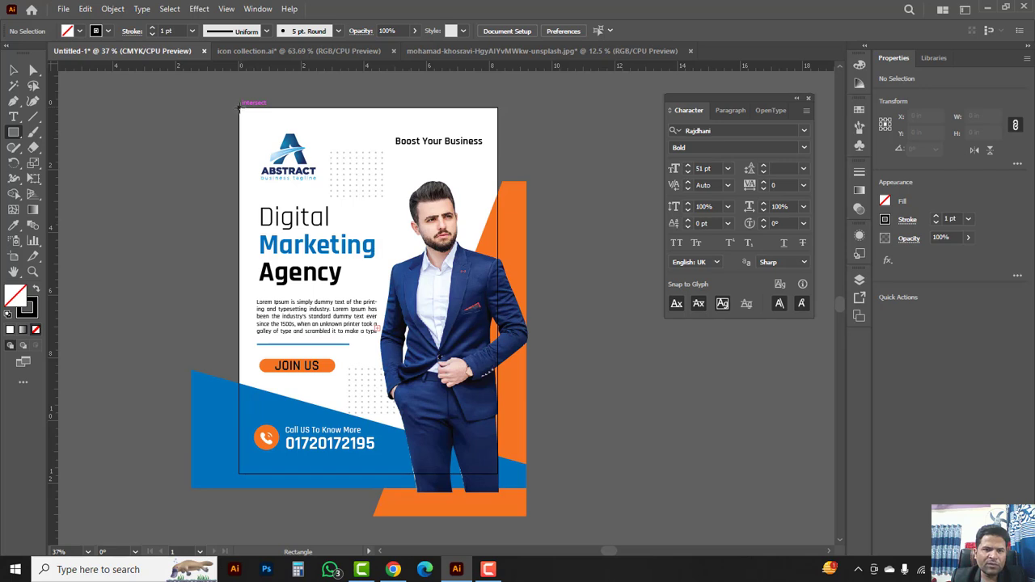
drag(240, 106, 498, 477)
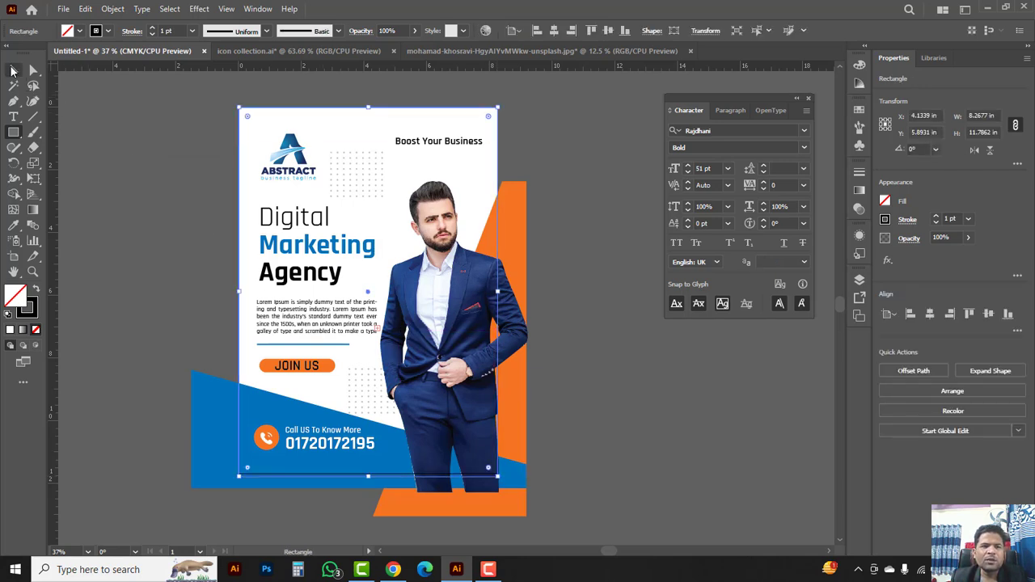
click(12, 70)
click(858, 65)
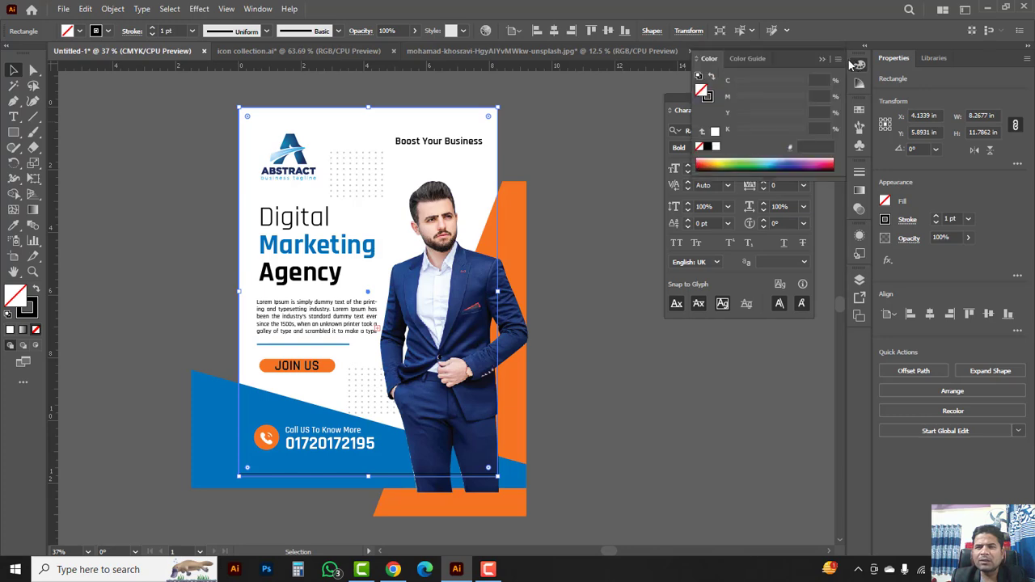
click(708, 98)
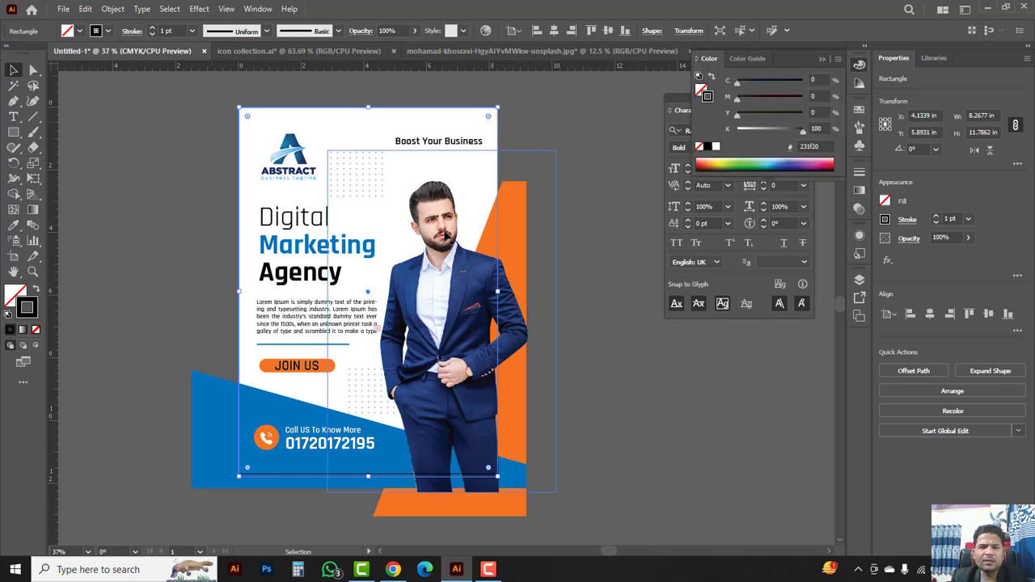
Step: Bring the artboard-sized rectangle to the front with Arrange > Bring to Front
right_click(412, 178)
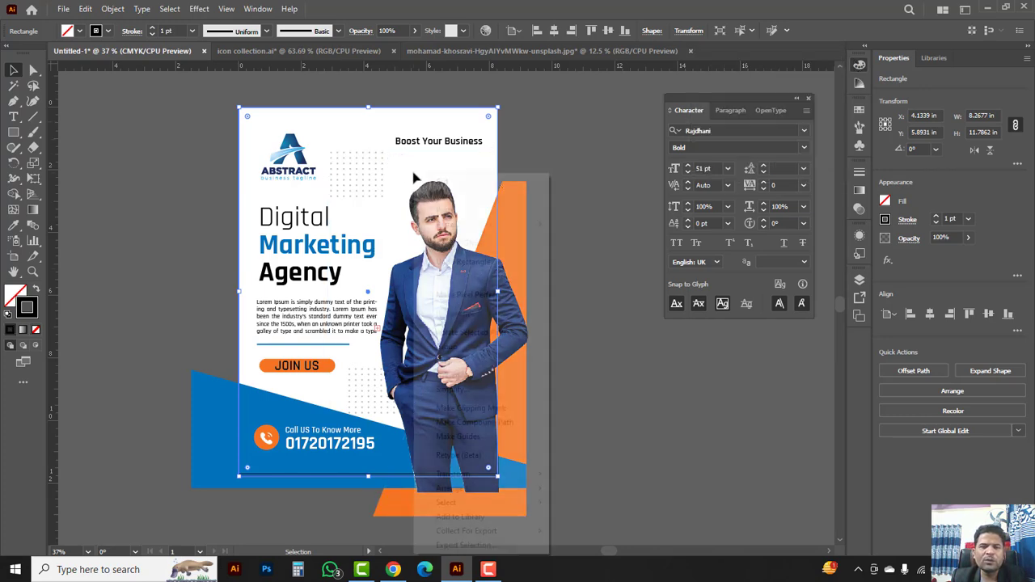
mouse_move(494, 490)
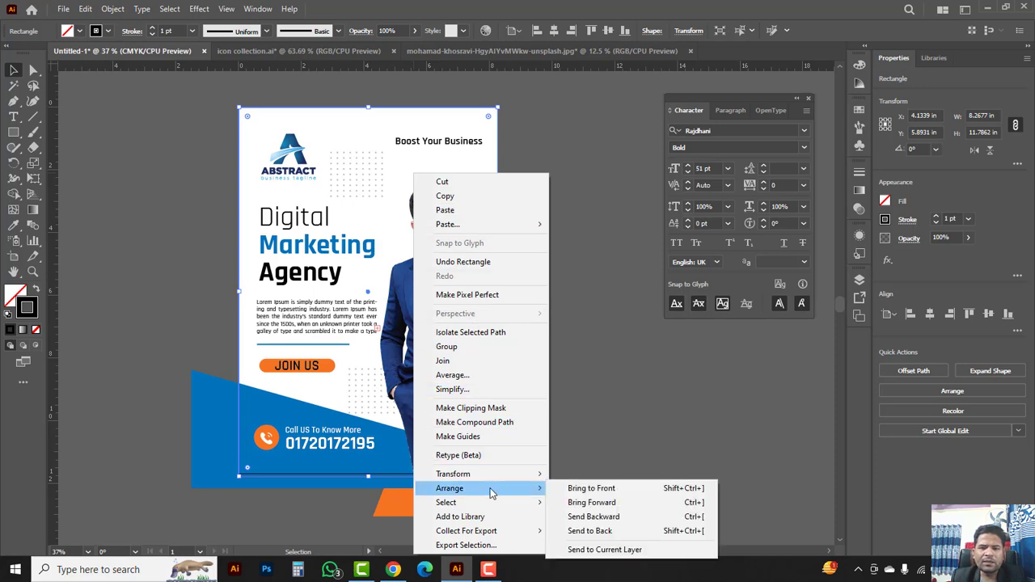
click(583, 490)
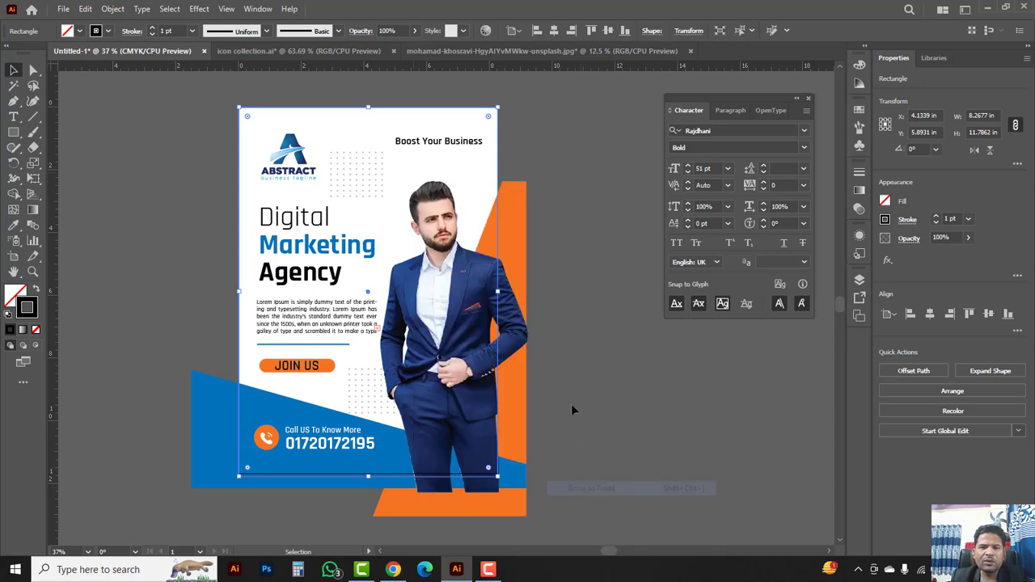
Step: Select all the flyer artwork and make a clipping mask from the rectangle
click(607, 330)
drag(578, 503, 166, 103)
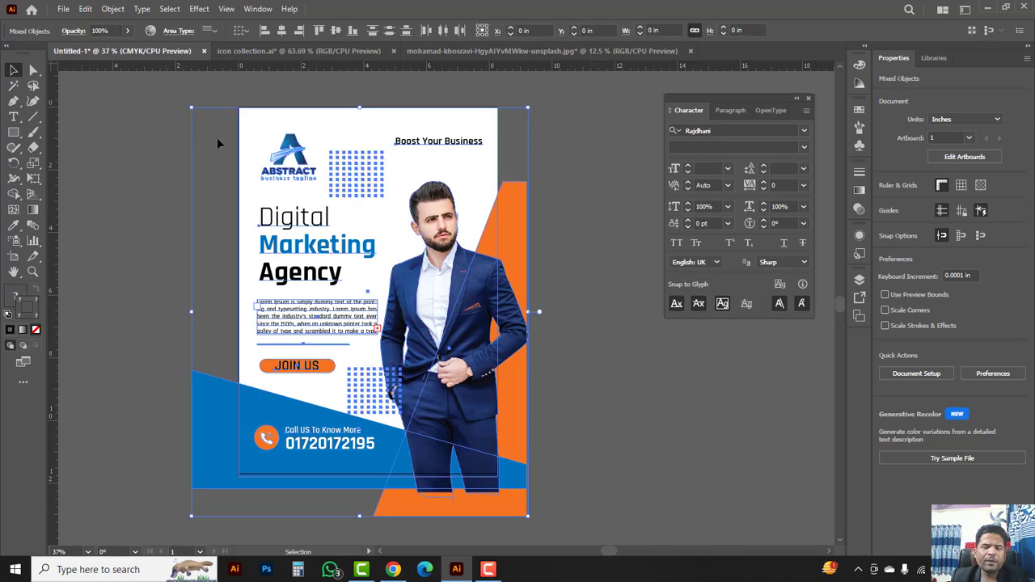
right_click(296, 171)
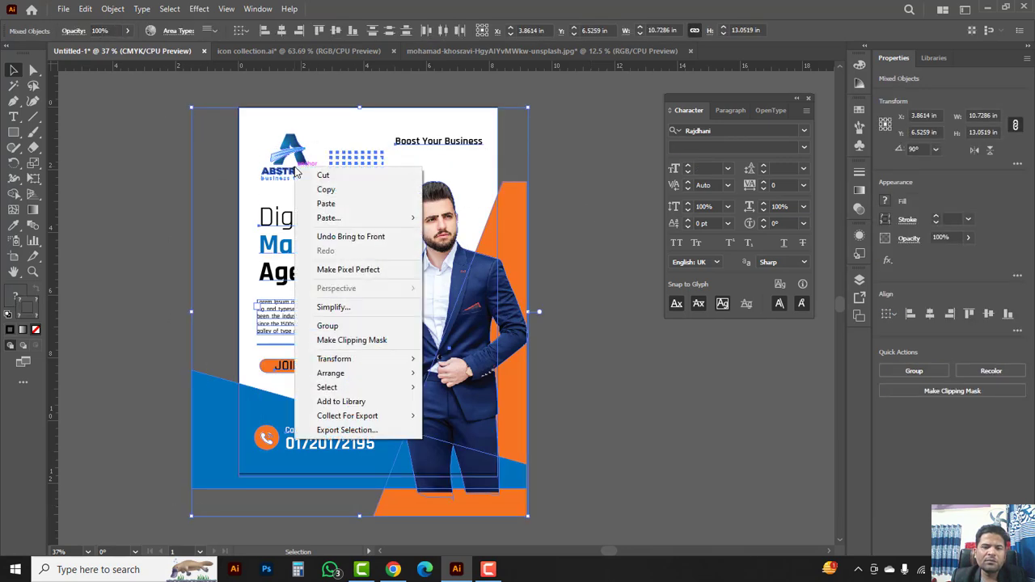
click(344, 340)
click(567, 303)
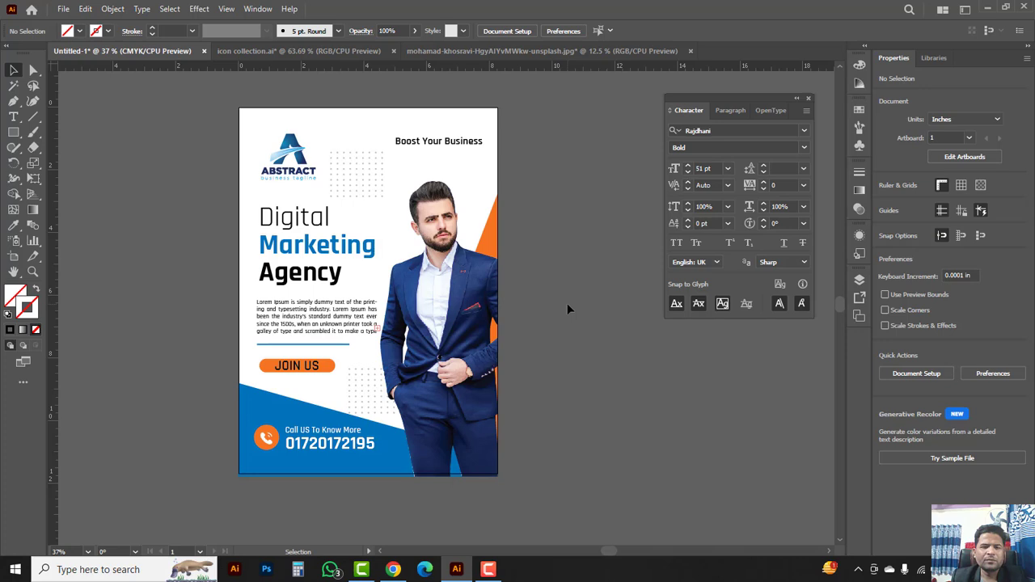
Step: Drag the clipping path's bottom segment up so the mask is 11.6929 in tall, flush with the footer
click(34, 71)
click(83, 72)
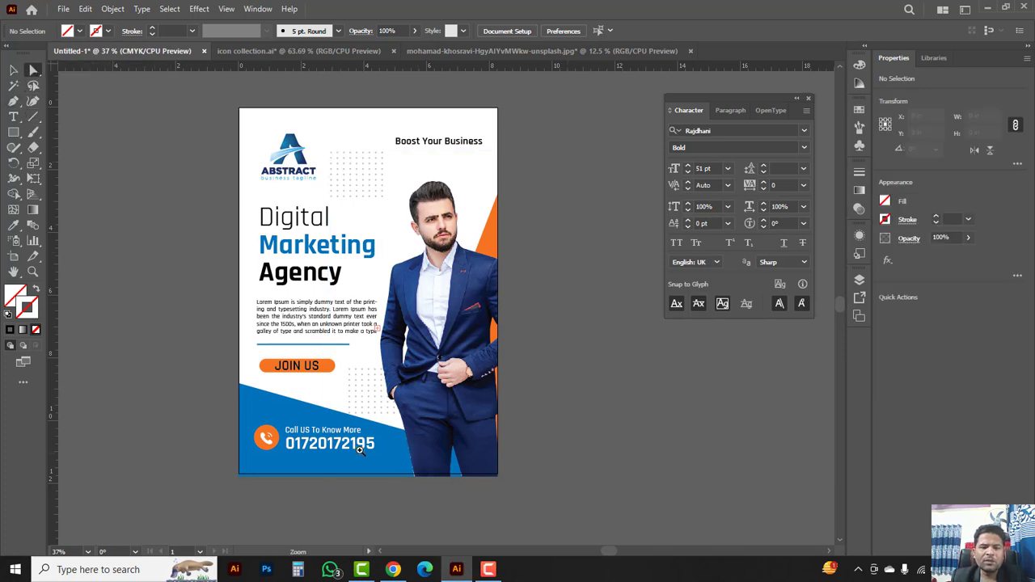
ctrl+click(359, 450)
click(434, 333)
click(415, 331)
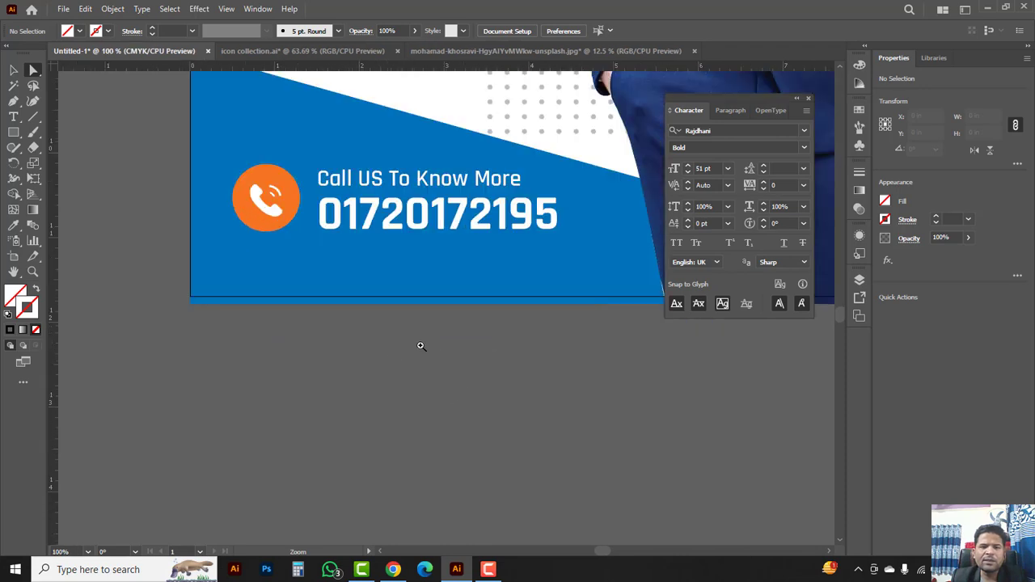
drag(465, 315, 394, 423)
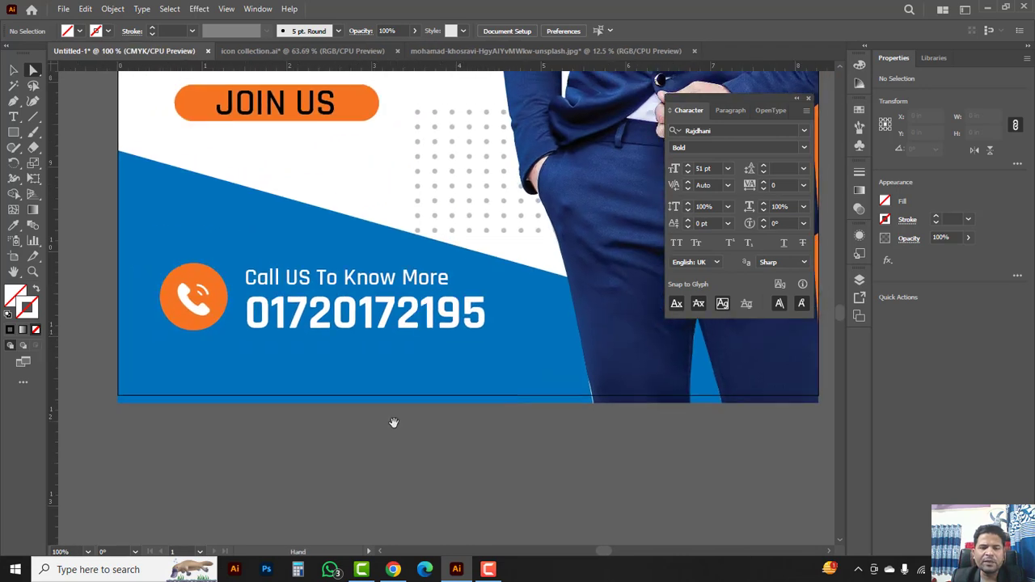
click(443, 403)
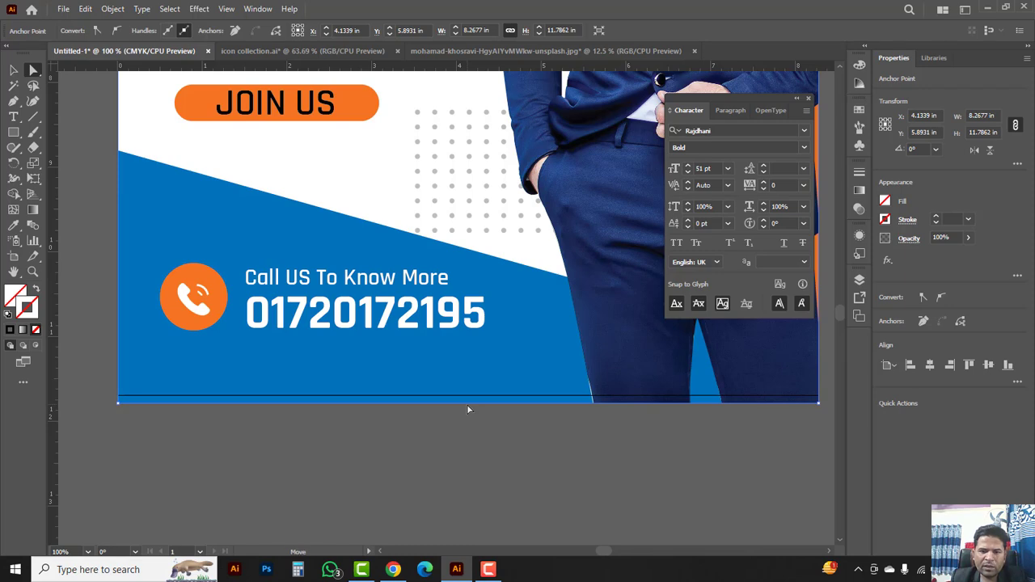
drag(467, 404, 466, 394)
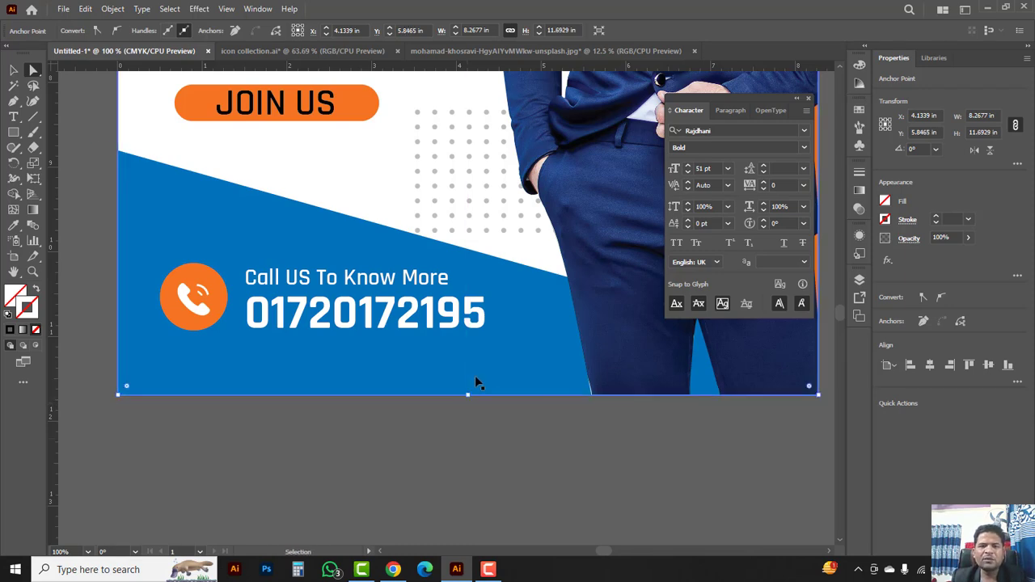
key(ctrl+minus)
key(ctrl+minus)
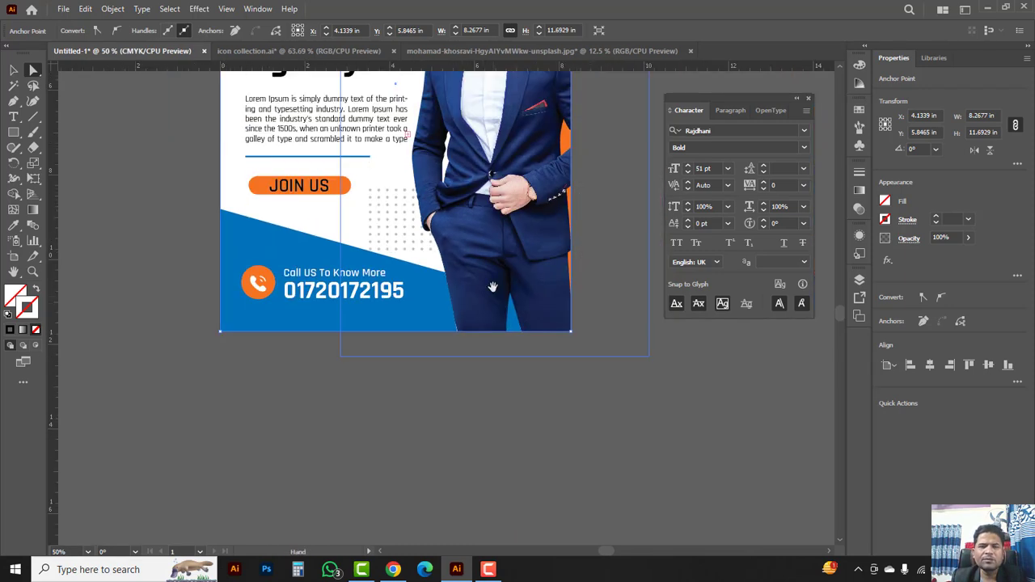
drag(492, 287, 451, 385)
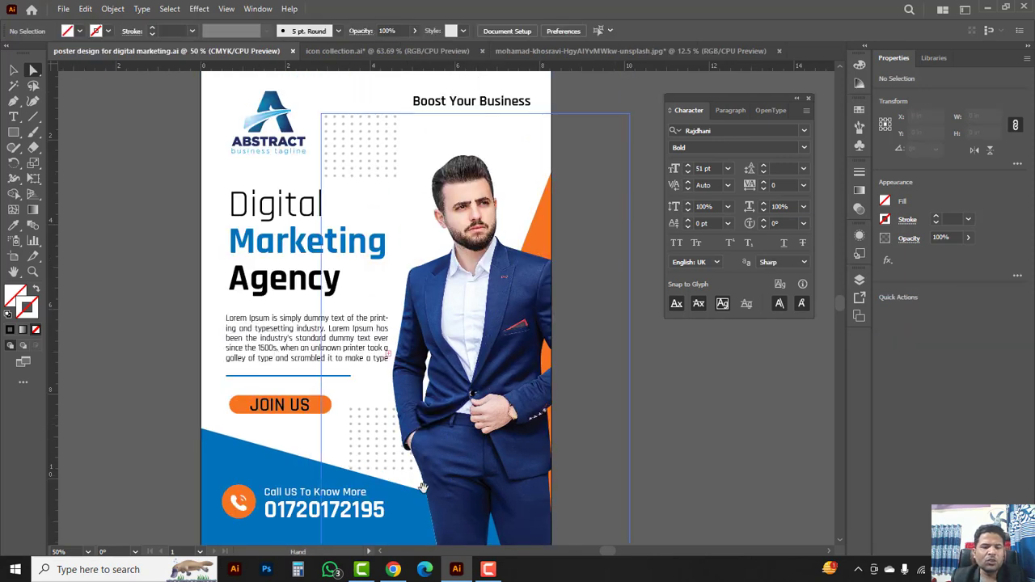
Step: Pan over the finished poster design for digital marketing.ai and view it full screen without panels
scroll(380, 283, down, 3)
scroll(380, 283, up, 2)
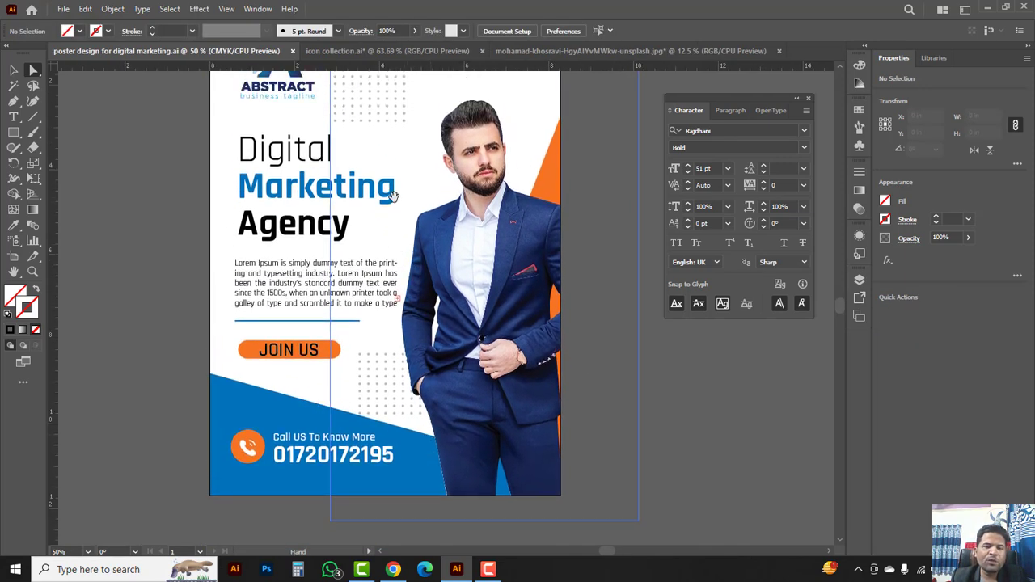
drag(394, 194, 387, 292)
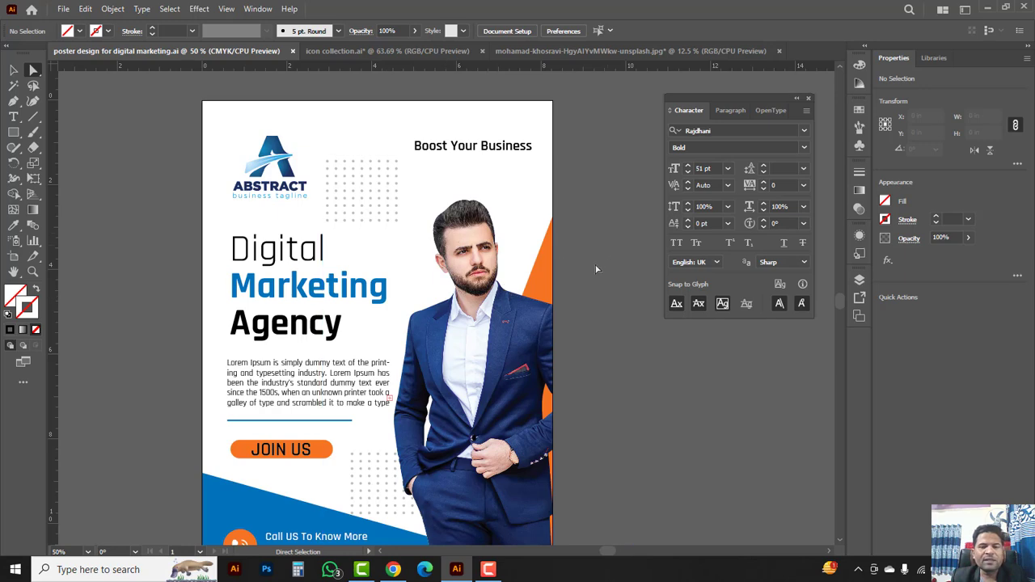
key(space)
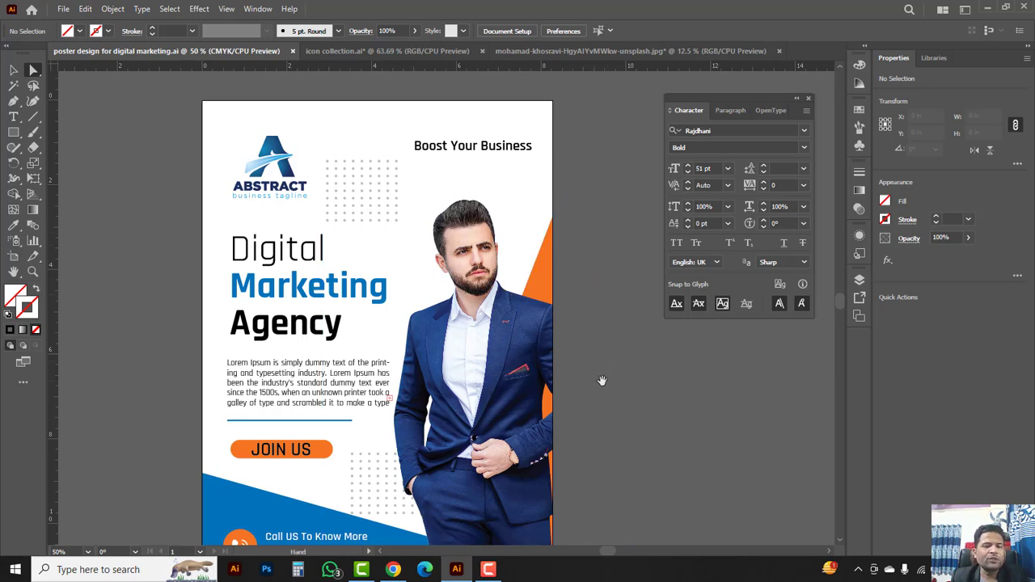
drag(602, 380, 591, 243)
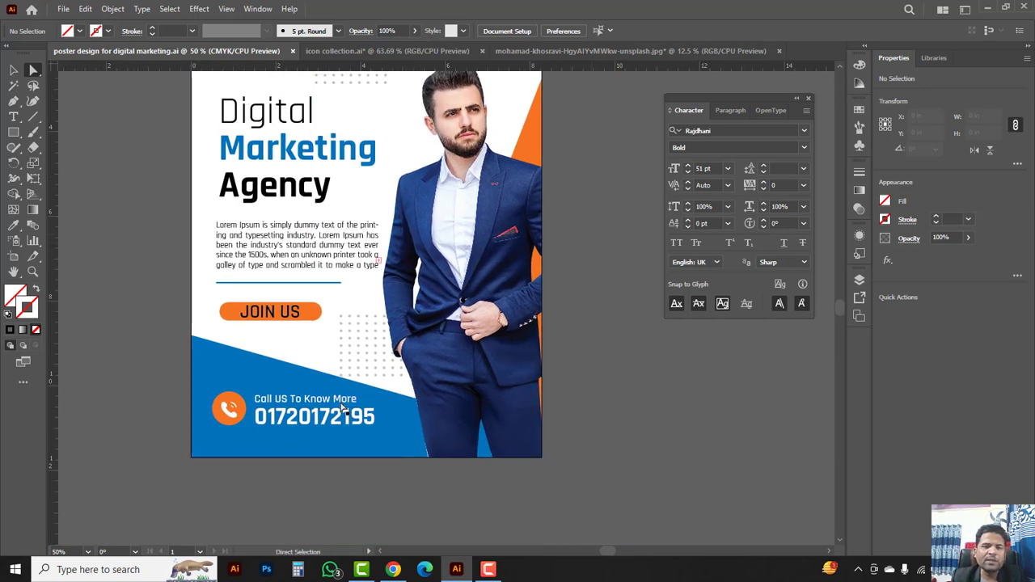
ctrl+click(354, 352)
key(Tab)
key(space)
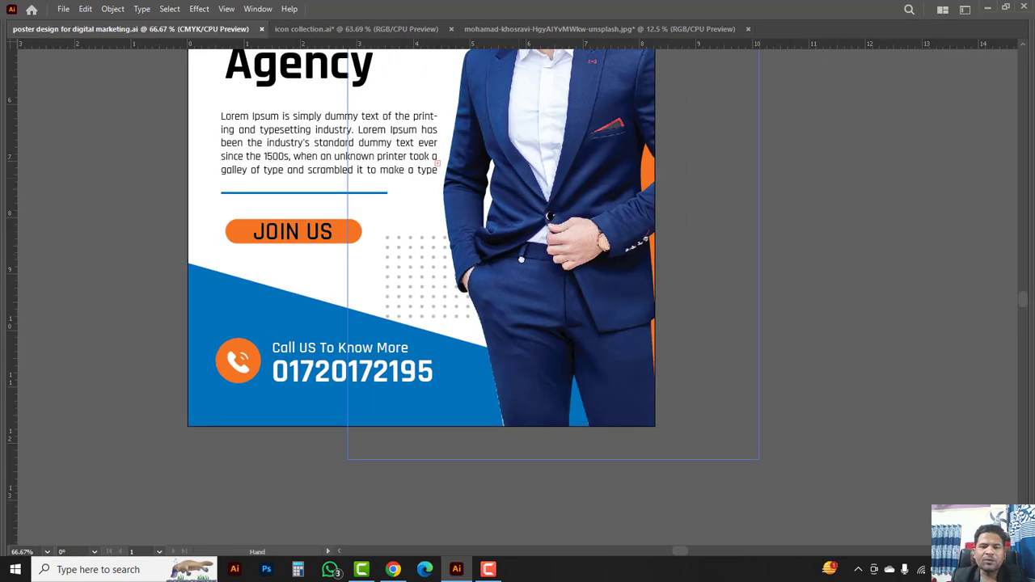
drag(520, 259, 506, 451)
drag(476, 112, 471, 234)
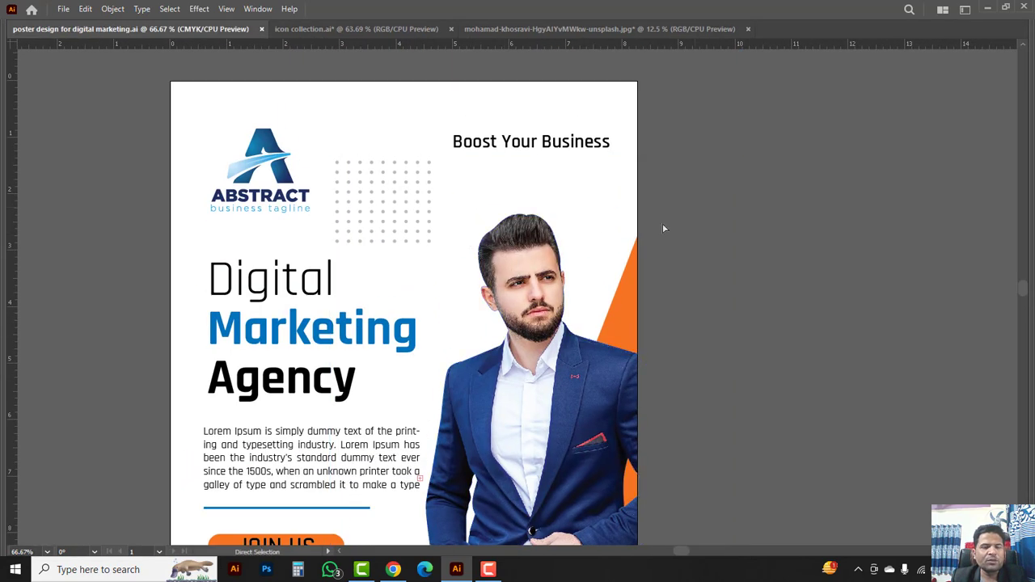